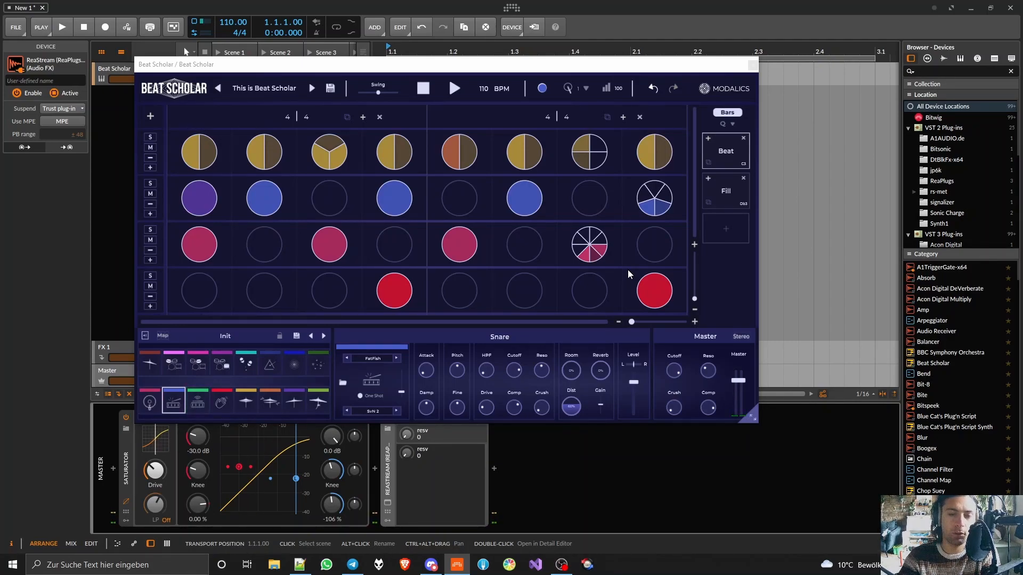
- Audition several drum pads of the Init kit, including the high tom, snare and kick
click(195, 404)
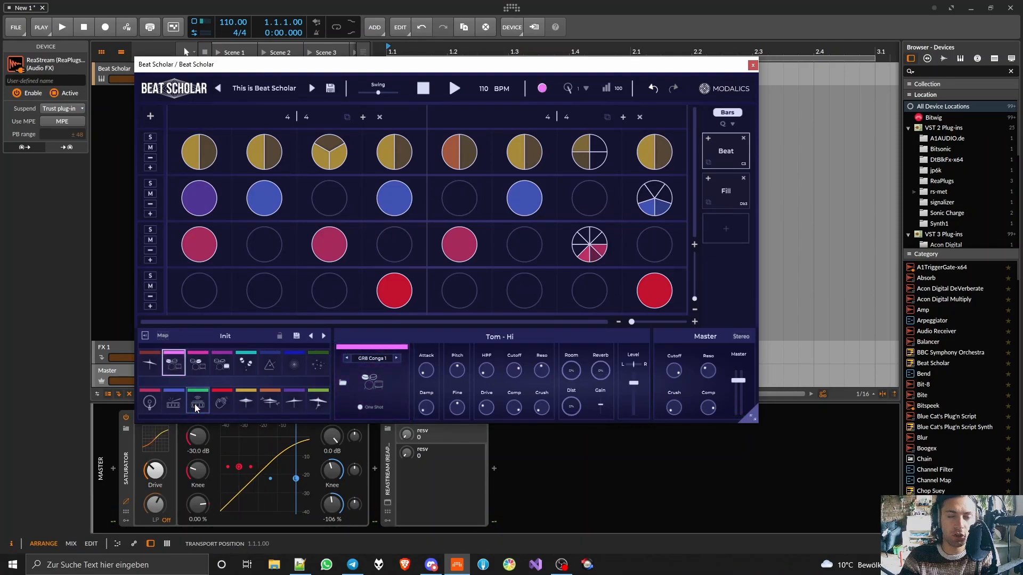
click(173, 364)
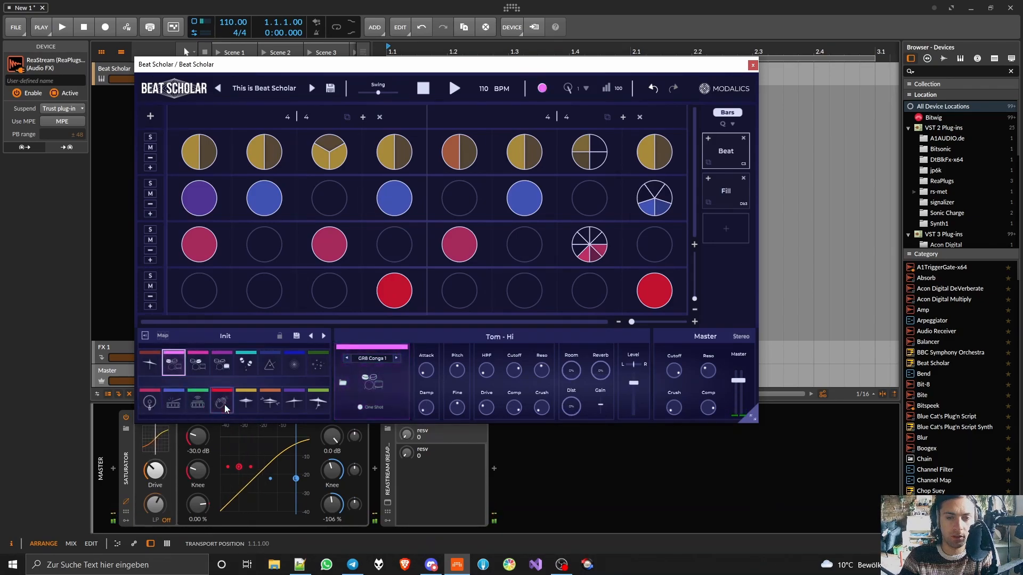
click(203, 404)
click(177, 403)
click(150, 403)
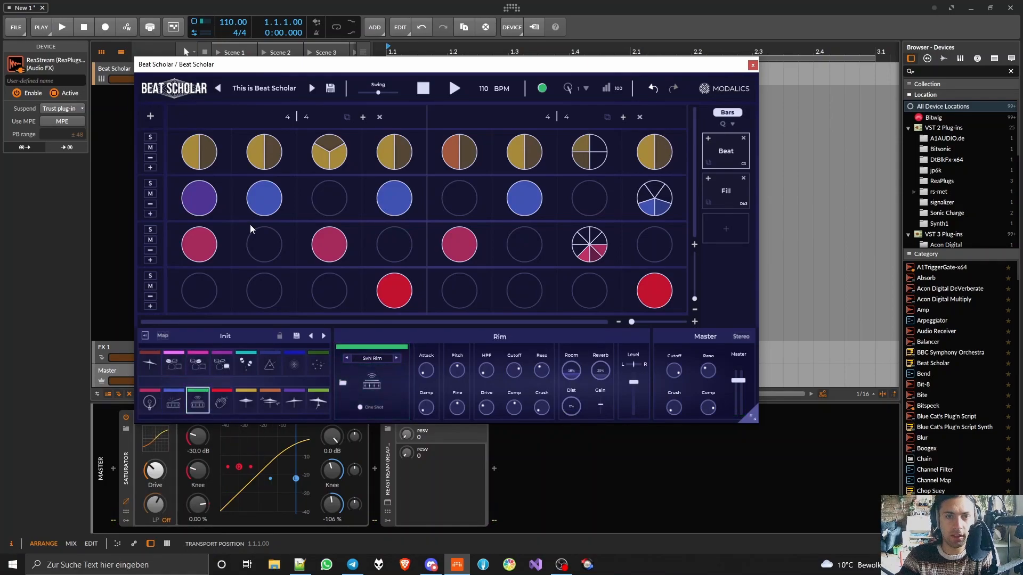
- Enter a row of e's in a blank Editor document to test the keyboard, and close it without saving
text(eeeeeeeeee)
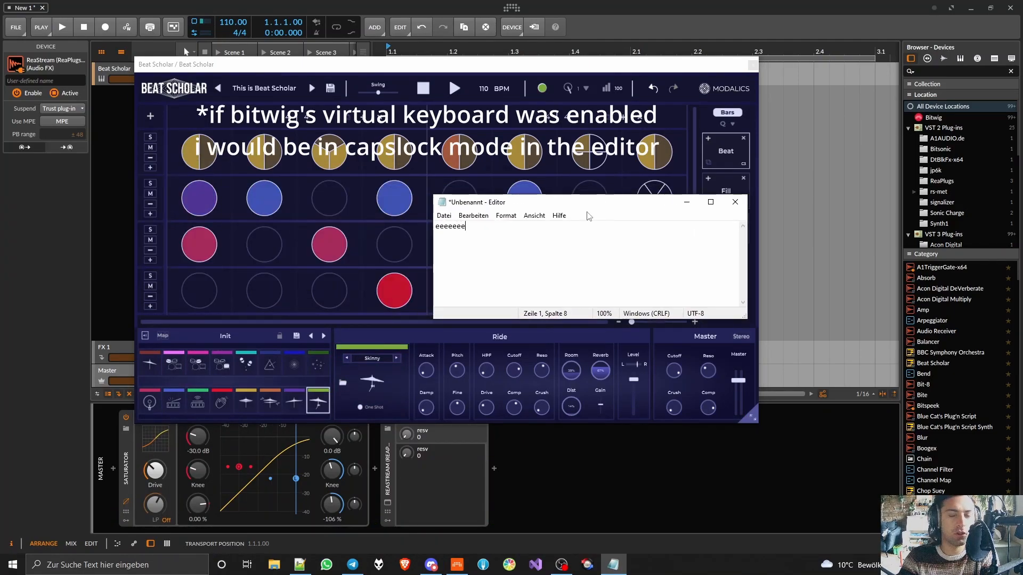
click(735, 202)
click(513, 288)
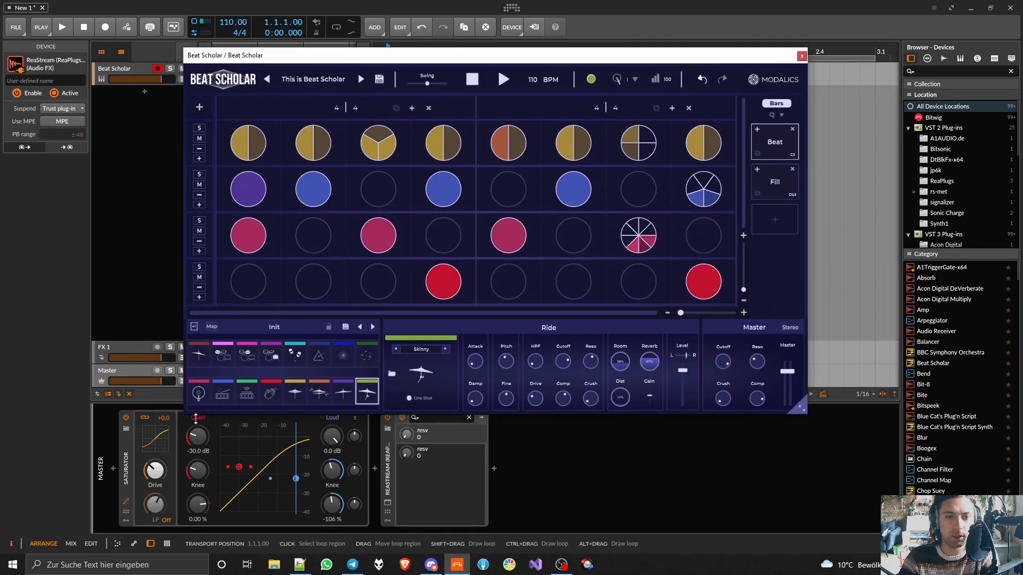
- Select the Beat Scholar track and bring up the Kick pad's sound settings
click(127, 66)
click(314, 68)
click(199, 392)
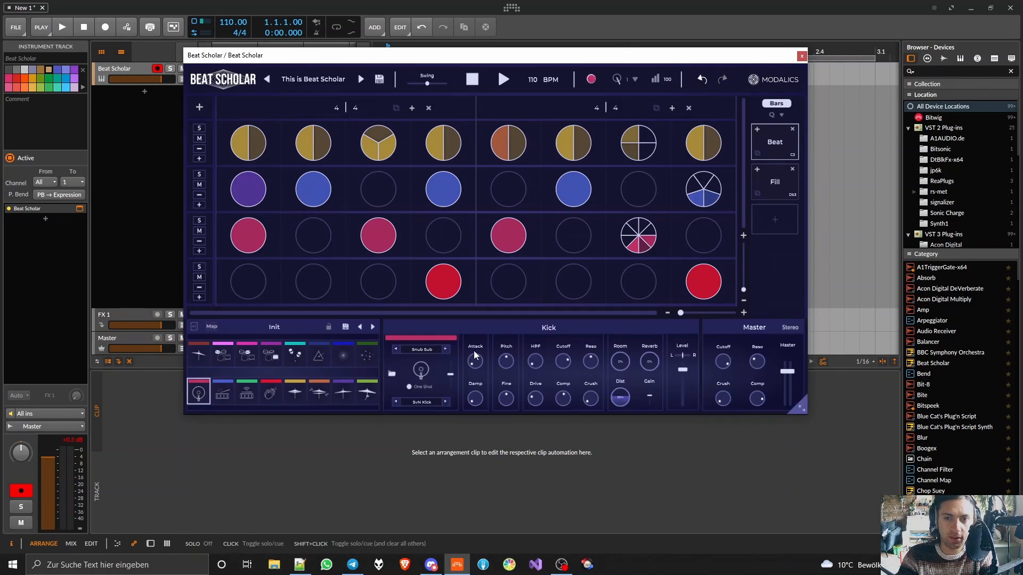
- Enlarge the Beat Scholar plug-in window and place it just below the Beat Scholar track's header
drag(796, 418, 637, 352)
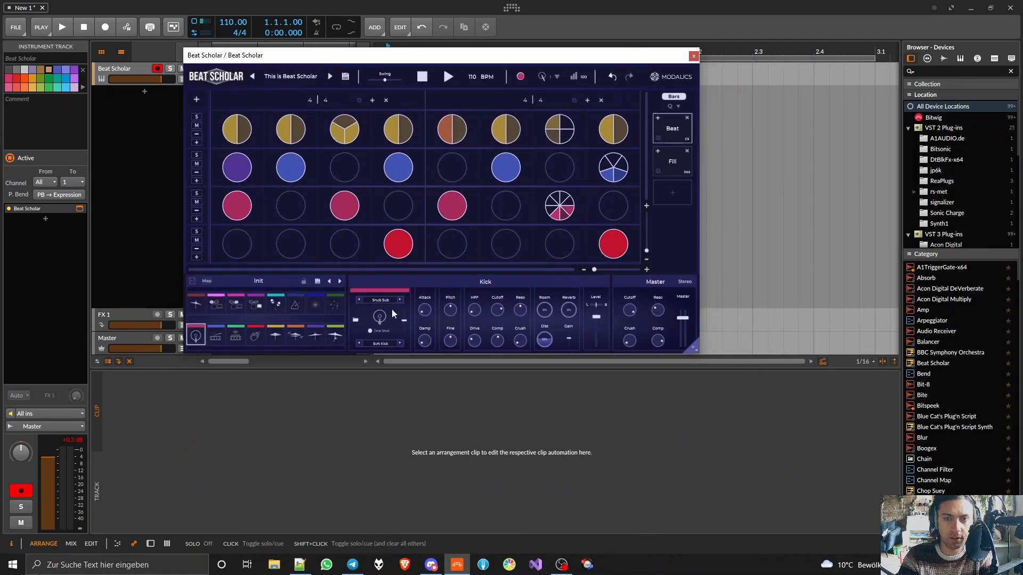
drag(444, 56, 333, 31)
drag(587, 327, 787, 441)
drag(384, 32, 370, 98)
- Select the Beat Scholar track and play the Beat pattern briefly with the host transport
click(128, 69)
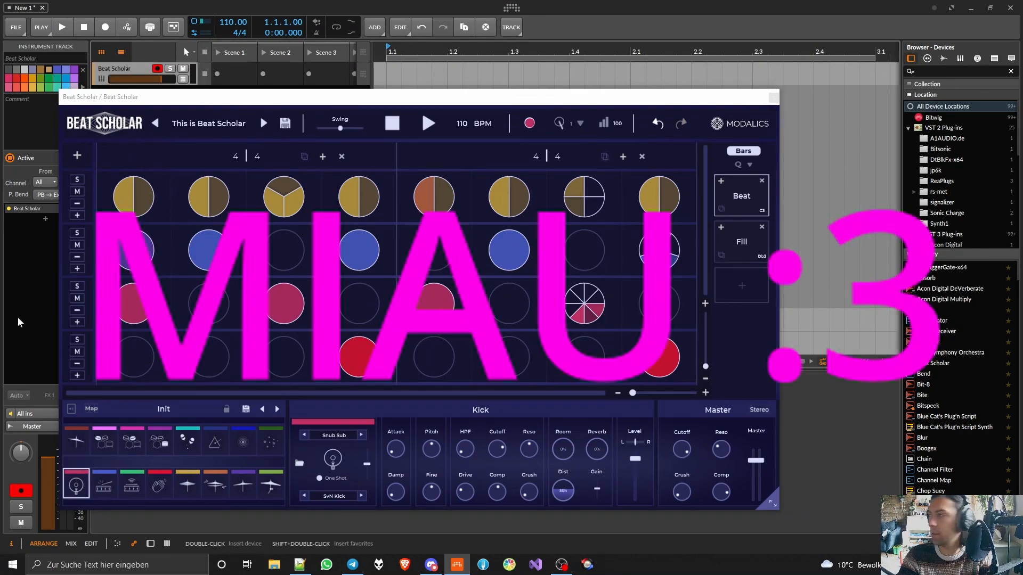
key(space)
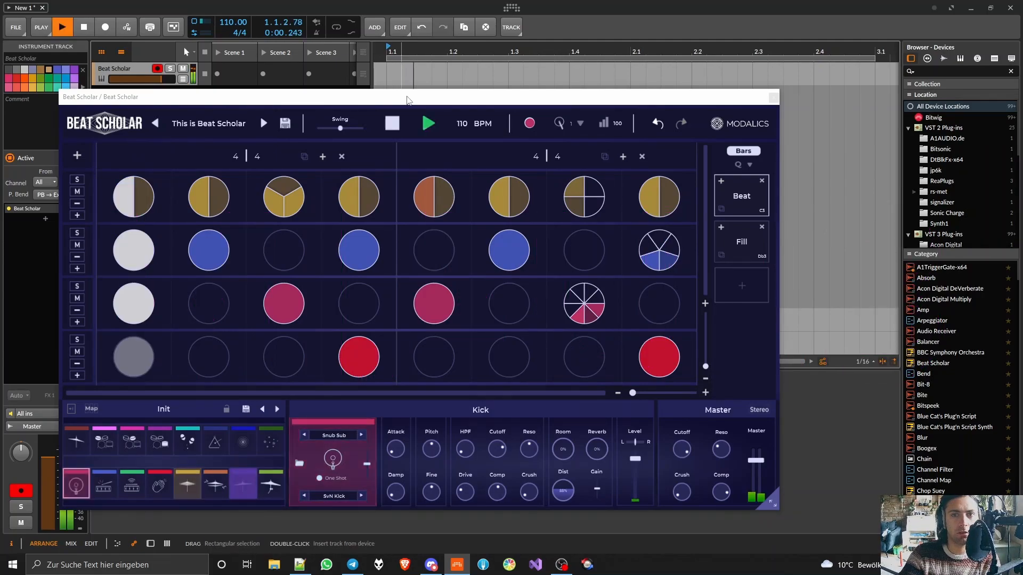
key(space)
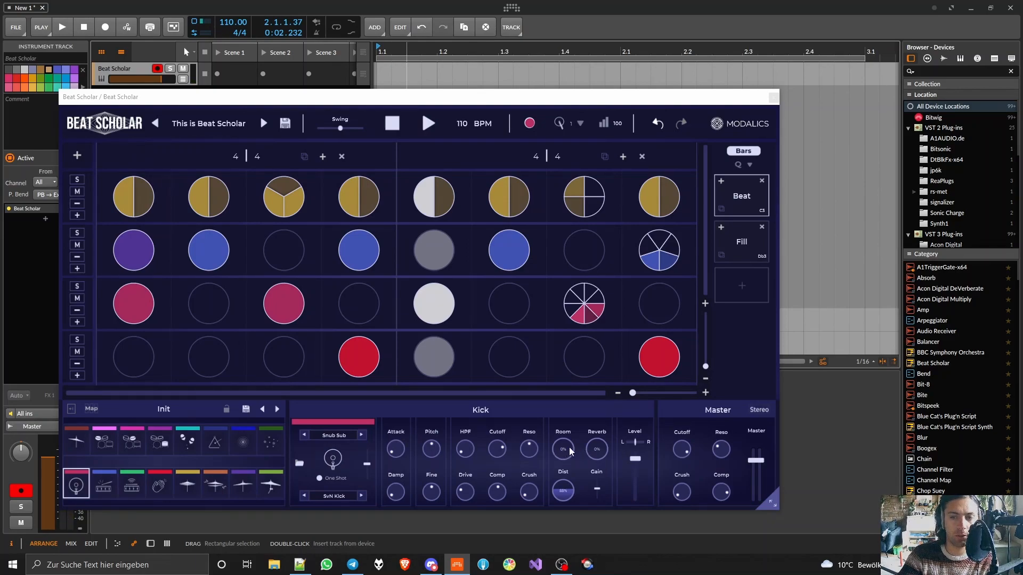
- Audition the snare, rim, clap and closed hi-hat pads of the Init kit
click(103, 486)
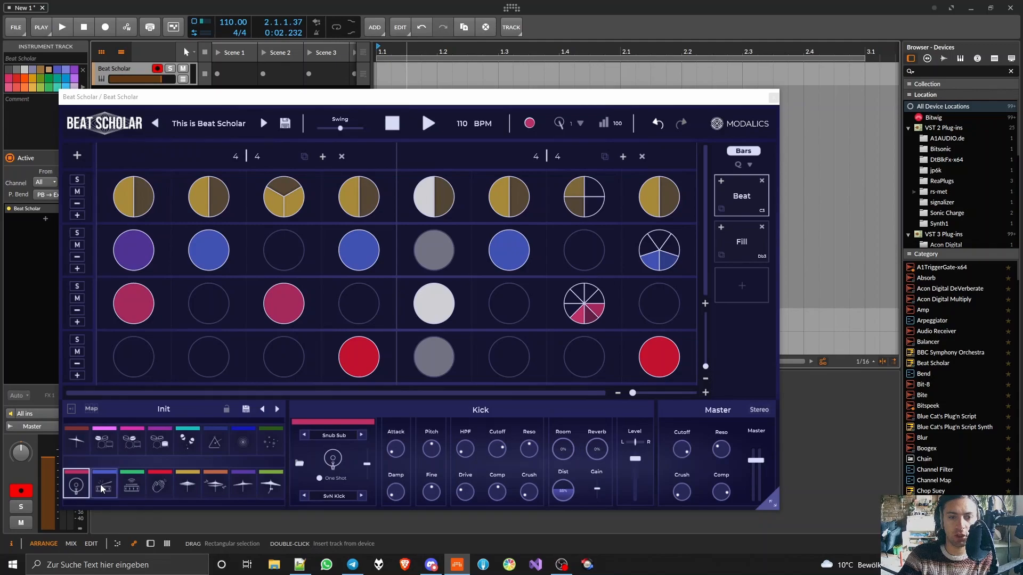
click(131, 488)
click(159, 486)
click(187, 484)
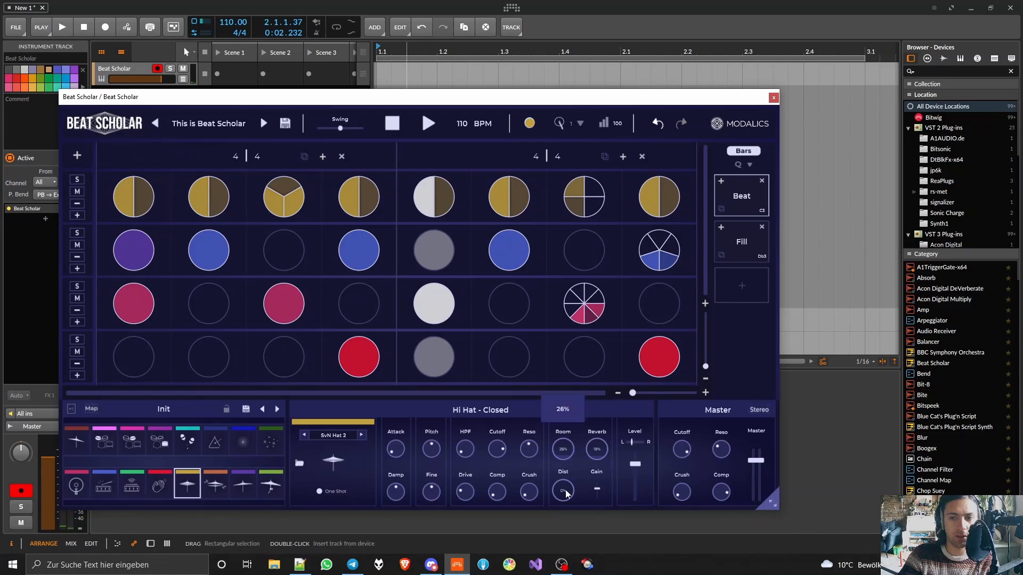
- Set the Clap's Room and Reverb to 0%, remove the orange hi-hat pad's reverb, and select Crash 1
click(159, 486)
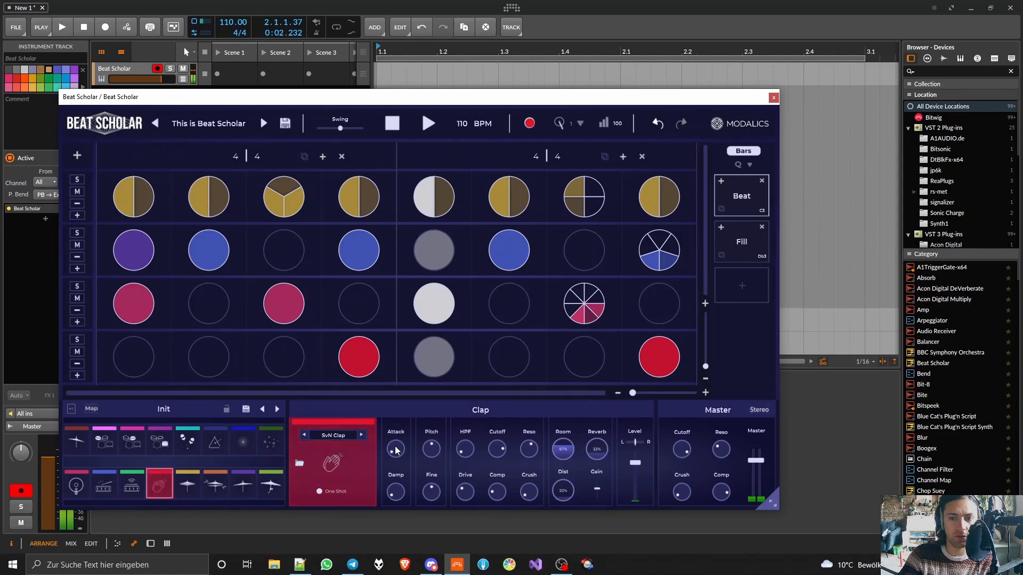
drag(567, 450, 566, 512)
drag(602, 455, 586, 559)
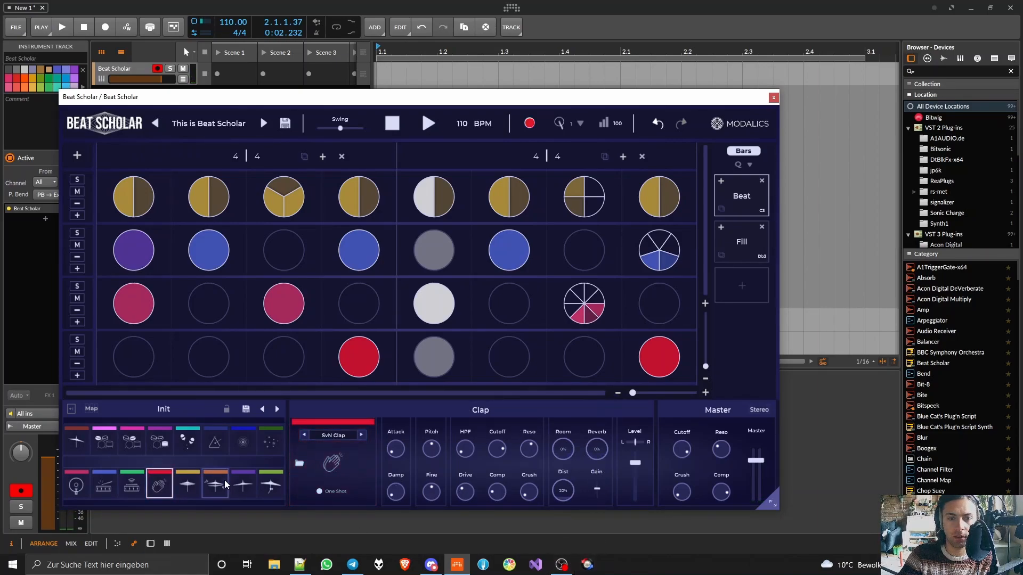
click(225, 484)
drag(595, 453, 593, 517)
click(242, 486)
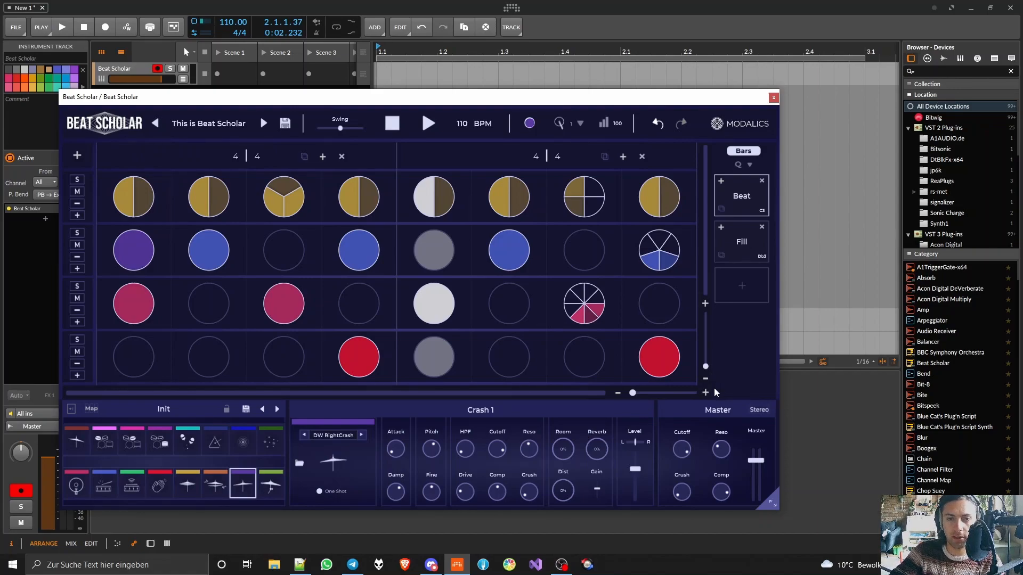
- Step through the kit presets from Acoustic Power to WorkOut, playing the pattern with each one
click(277, 408)
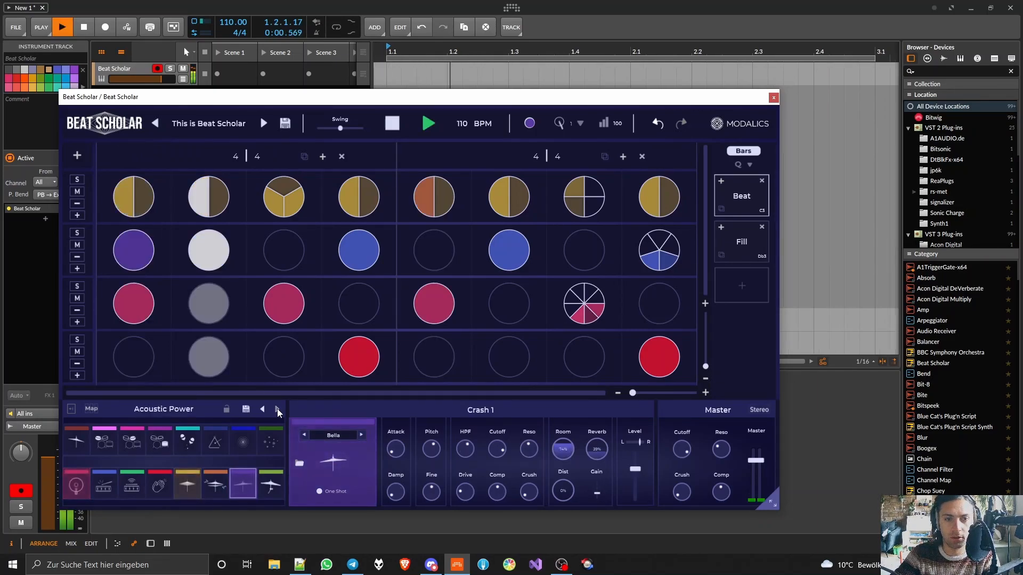
click(277, 408)
click(277, 409)
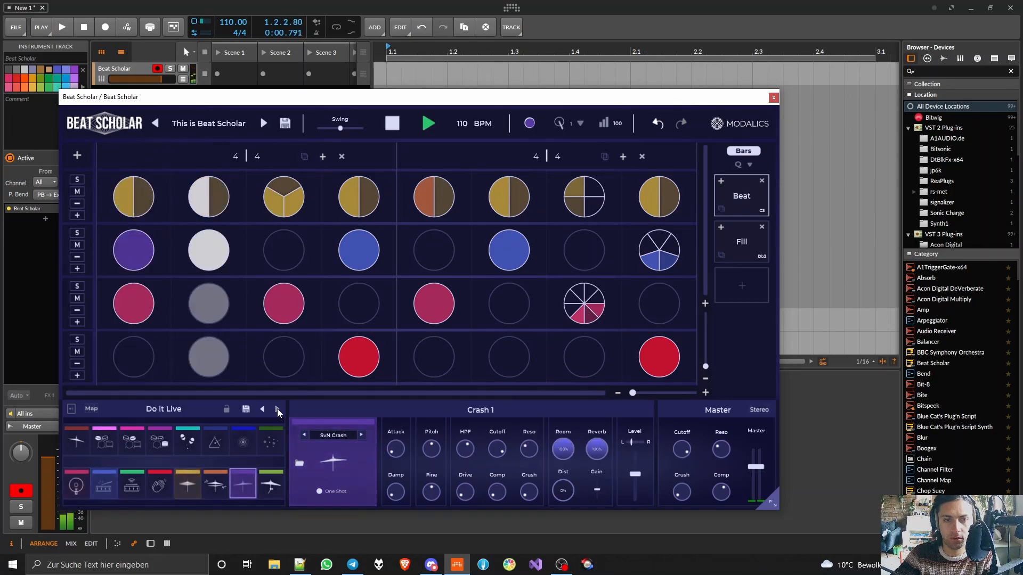
click(277, 408)
key(space)
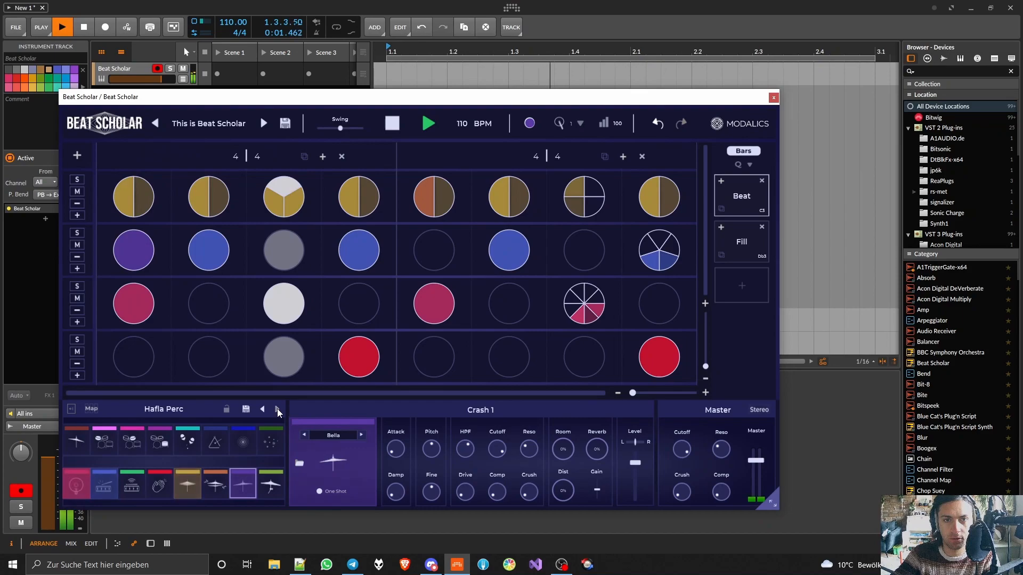
click(277, 409)
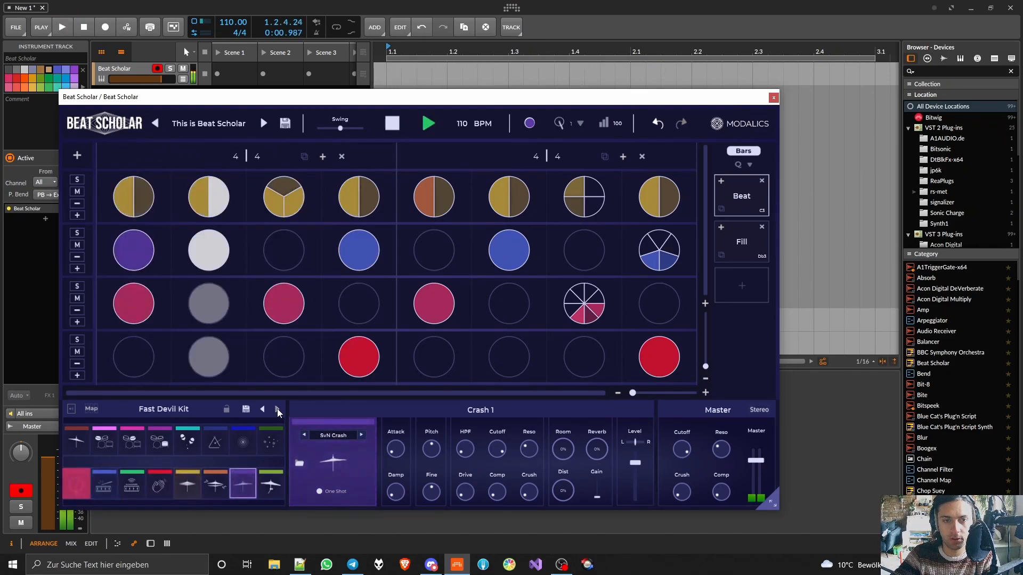
click(277, 409)
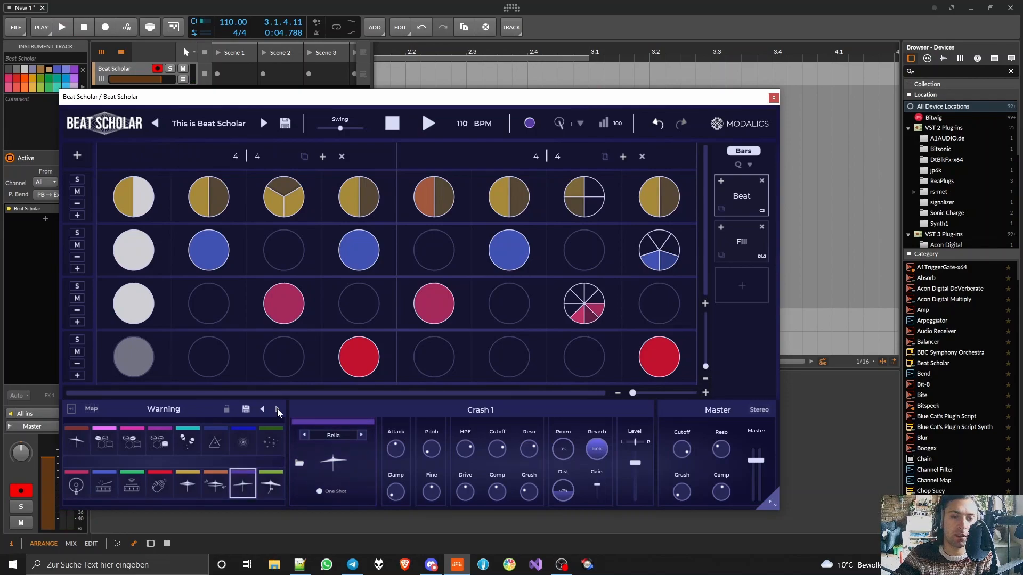
click(277, 408)
key(space)
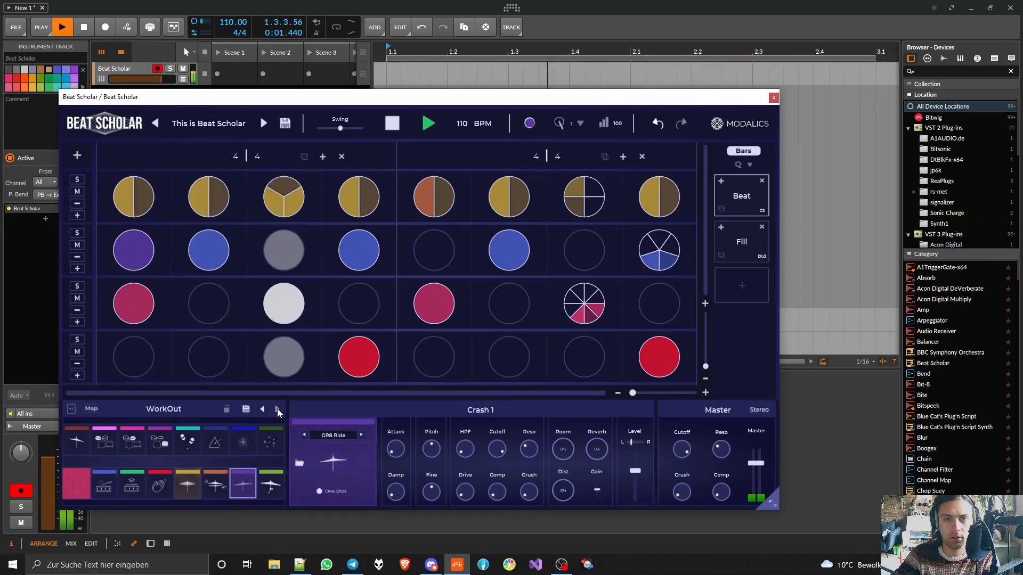
- Continue through the kit presets while the pattern plays, and load the Spectre kit
click(277, 408)
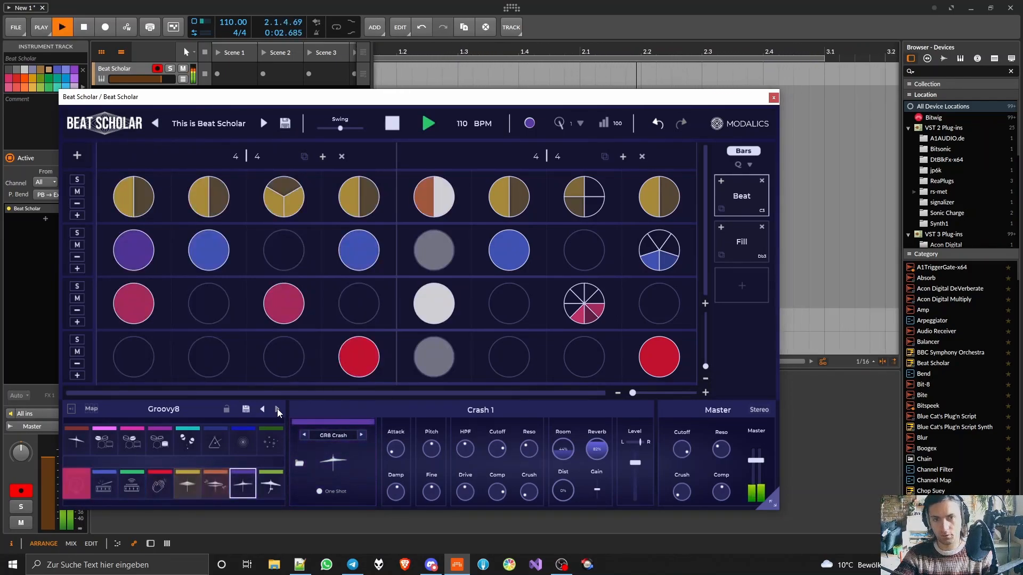
click(277, 408)
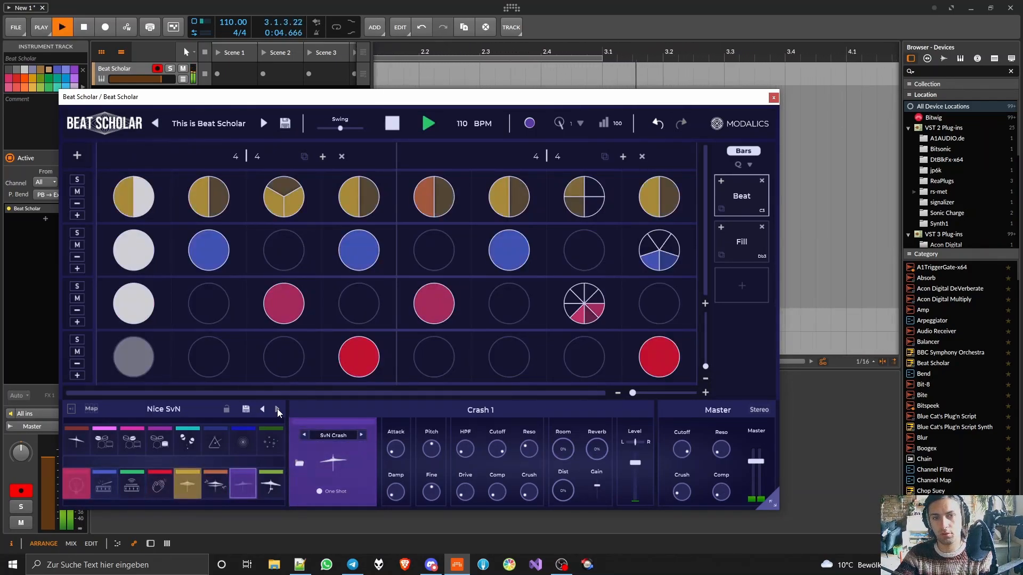
click(277, 408)
click(277, 409)
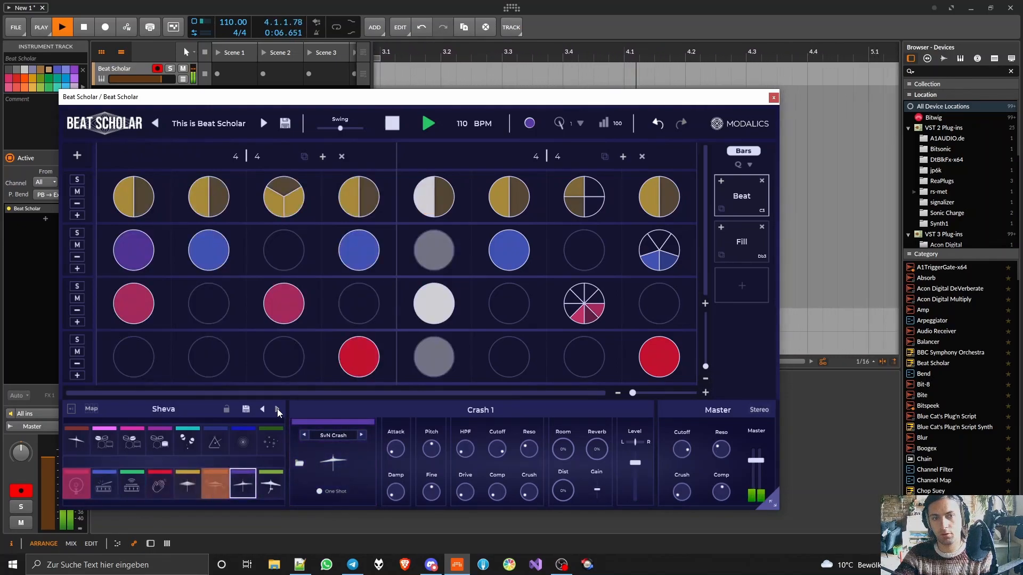
click(277, 408)
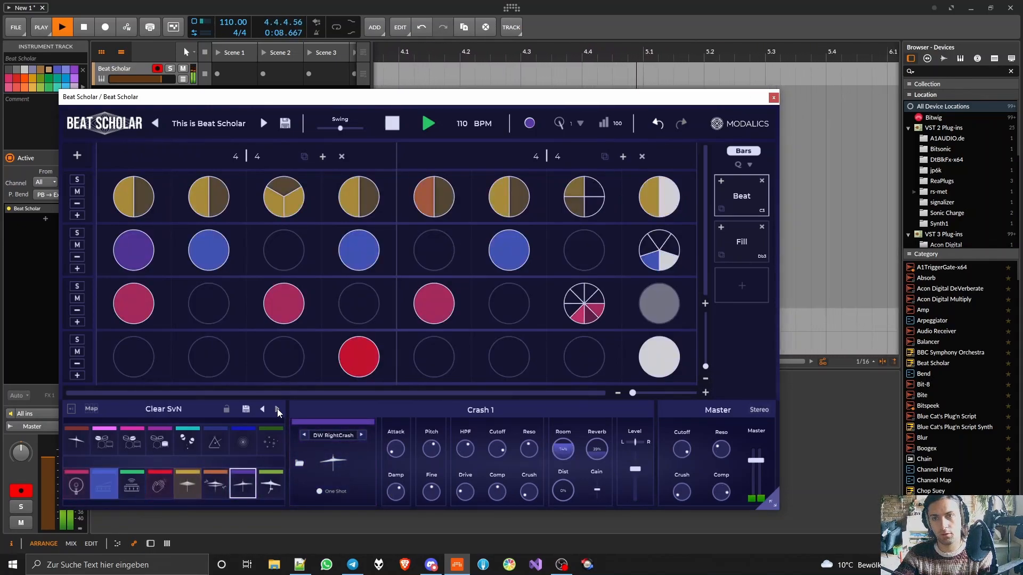
click(277, 408)
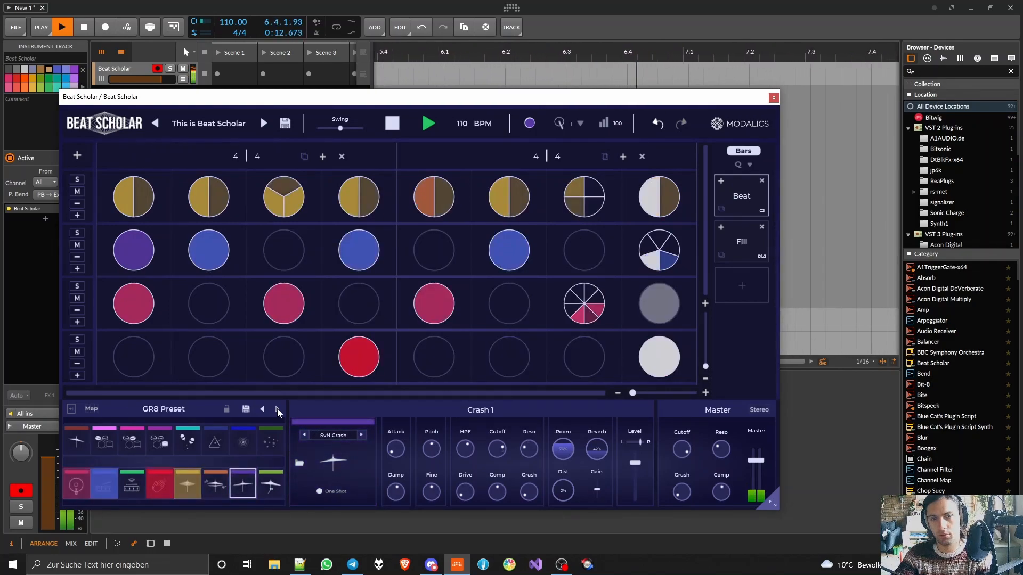
click(277, 408)
click(278, 409)
click(277, 408)
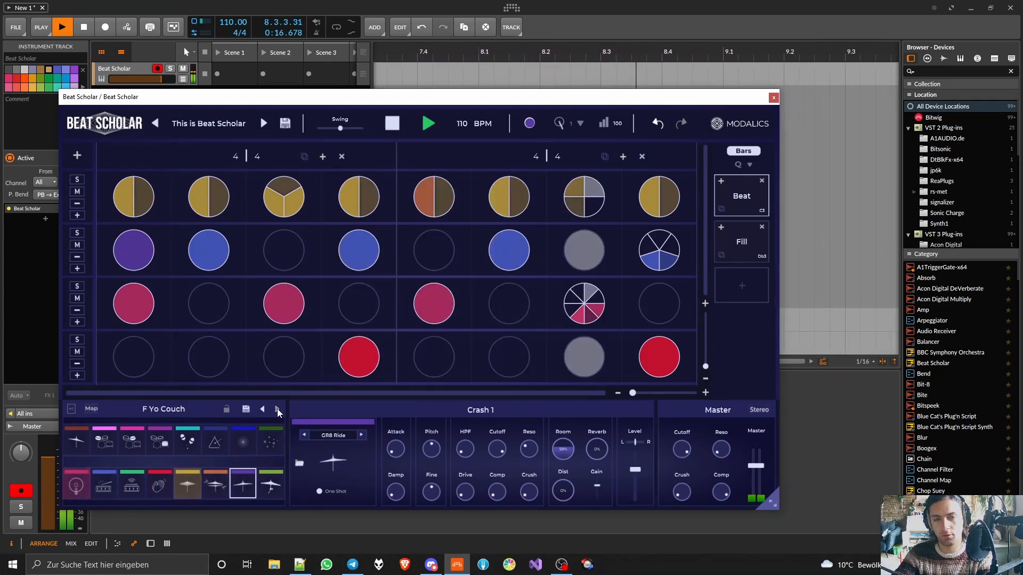
click(277, 408)
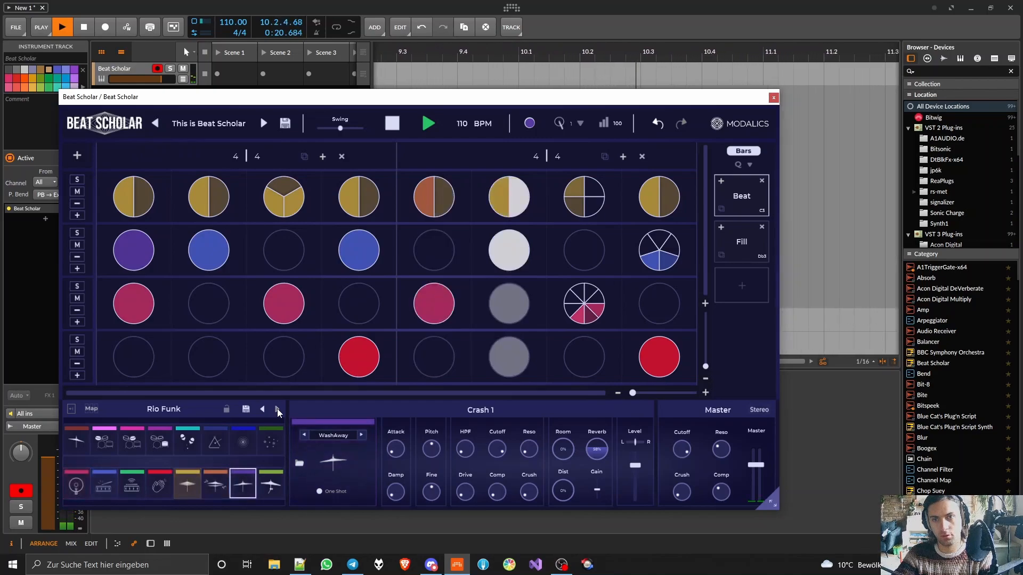
click(277, 408)
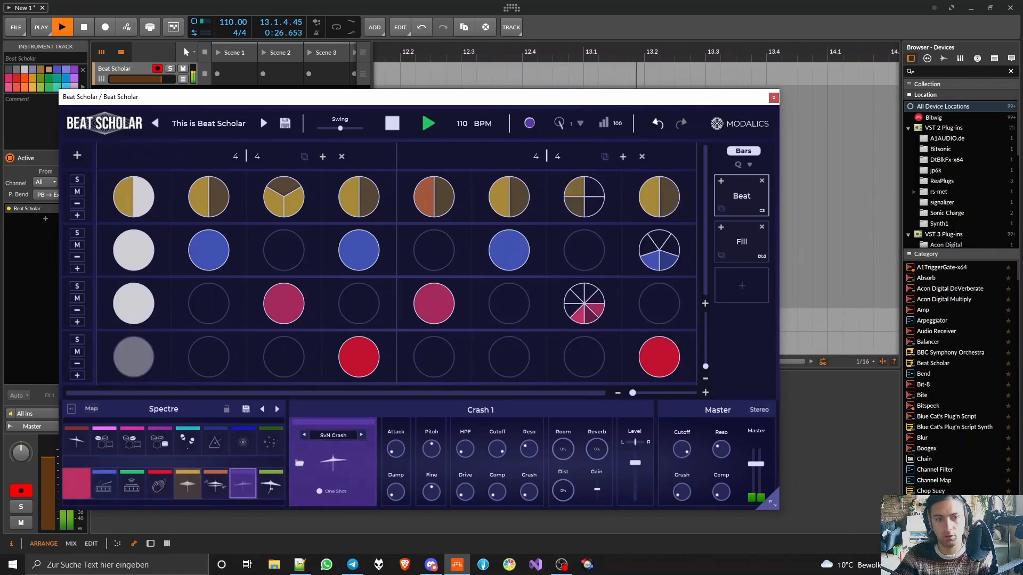
- Change the Kick pad's body layer to the Akustick sample
click(74, 484)
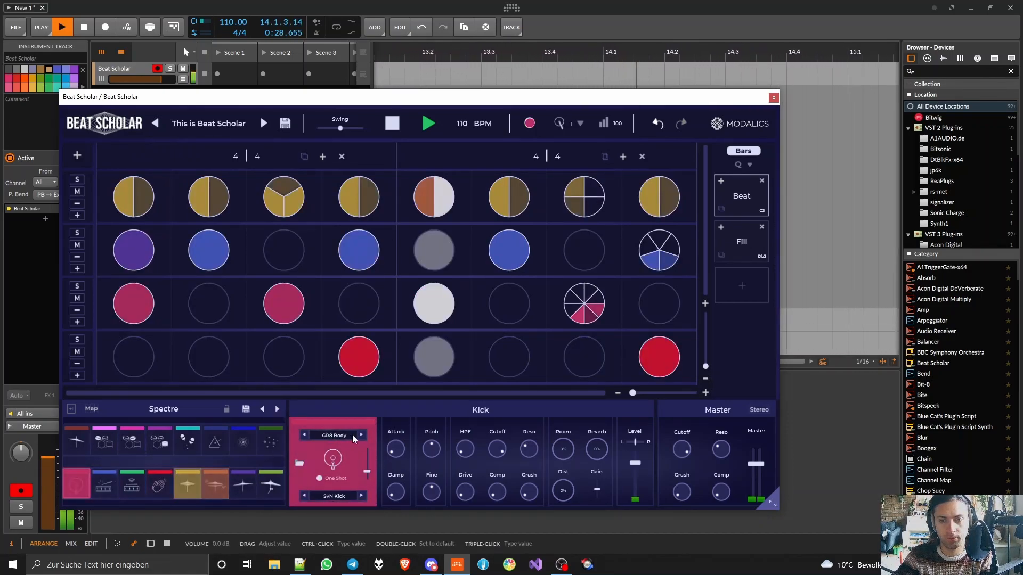
click(366, 433)
click(366, 433)
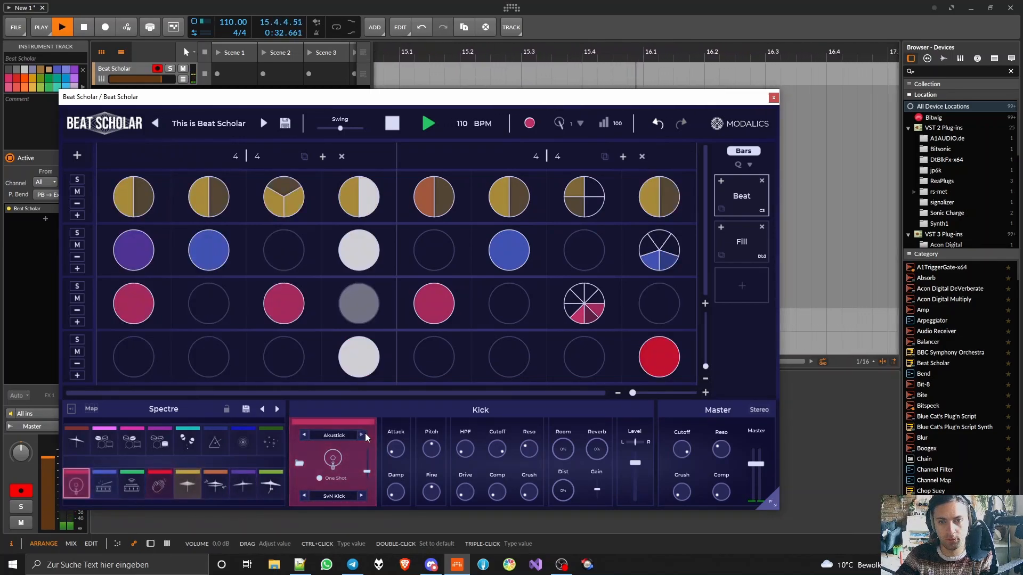
click(366, 433)
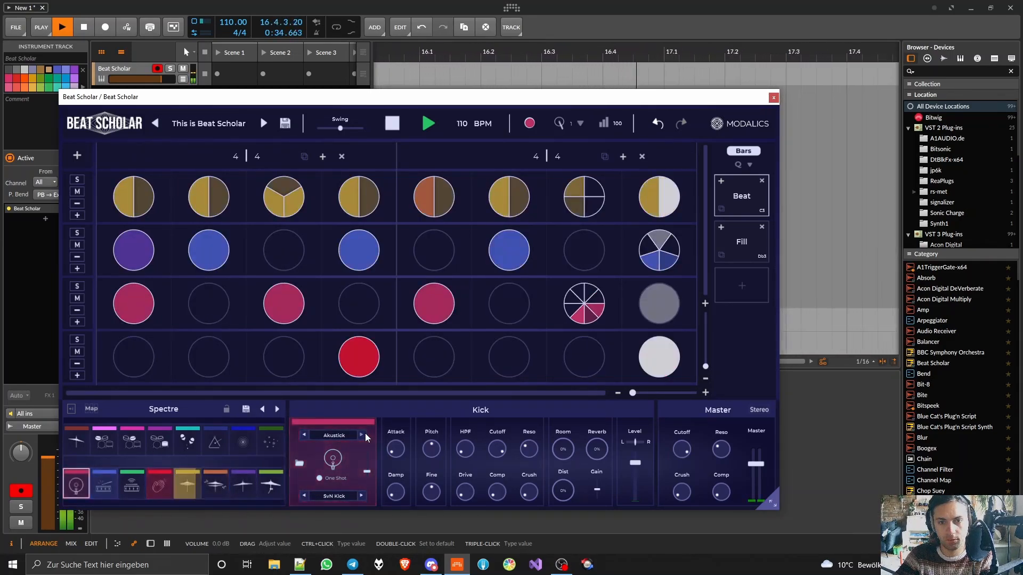
- Raise the Kick's level and the master volume, and stop playback
drag(633, 467, 635, 447)
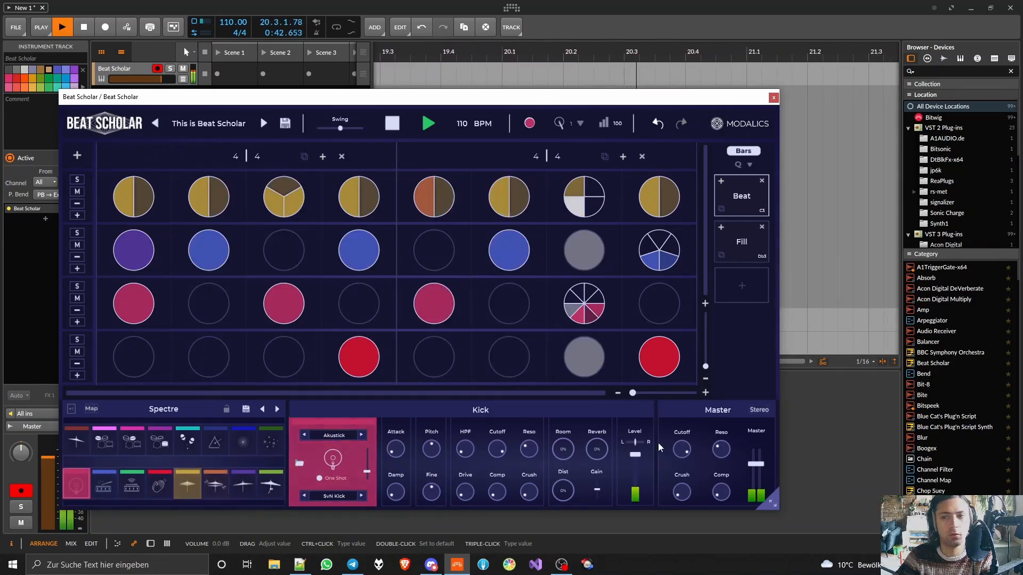
drag(756, 464, 761, 439)
key(space)
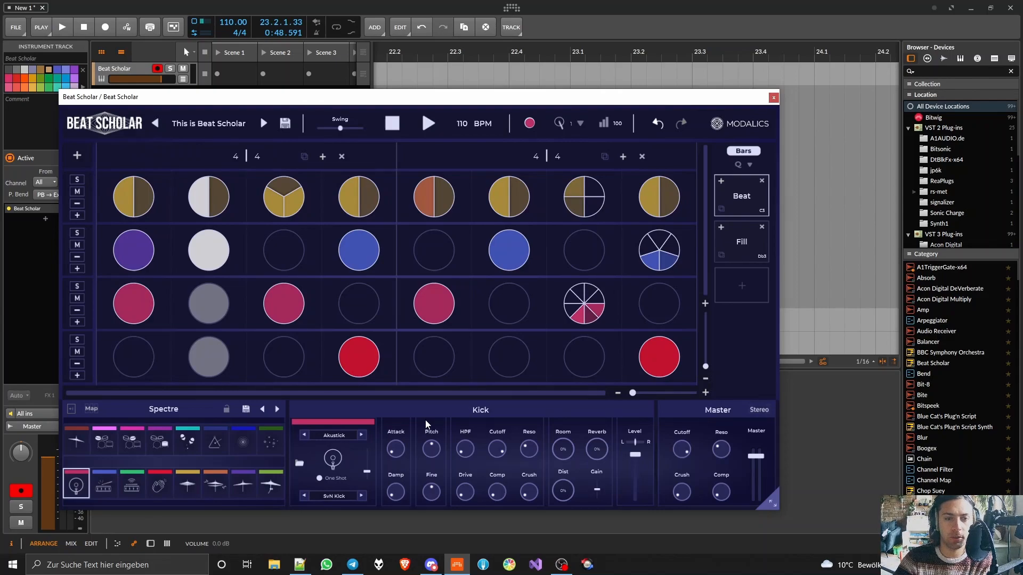
- Browse the computer's files to the Basedrum folder inside Samples on the Stuff (D:) drive
click(1011, 58)
double_click(933, 224)
click(936, 243)
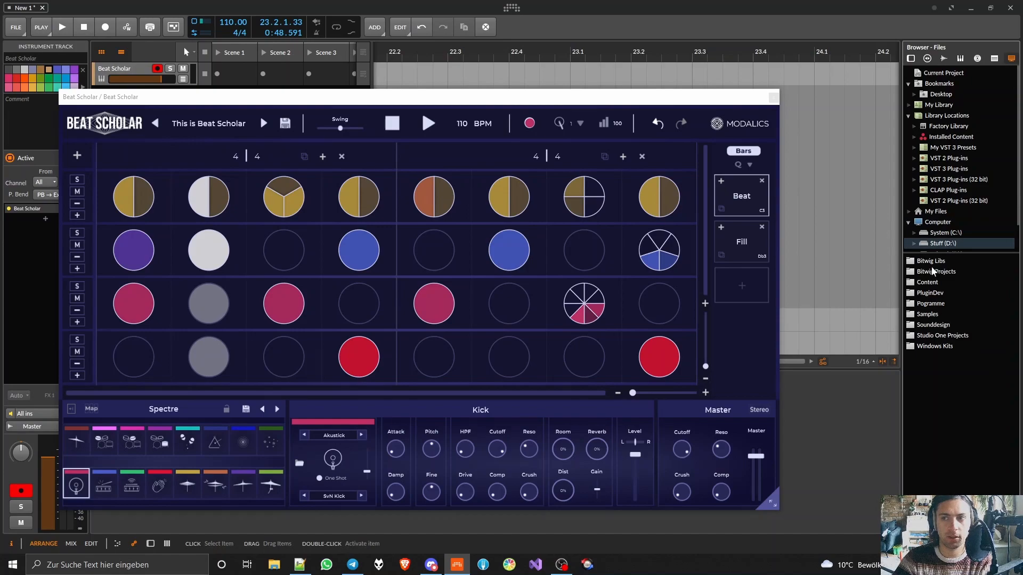
double_click(930, 312)
double_click(931, 325)
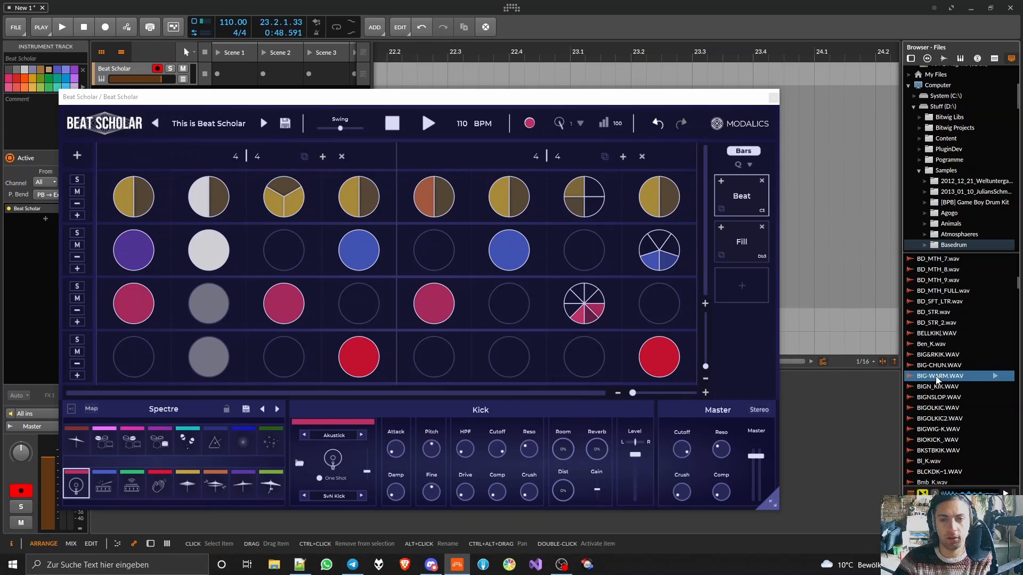
- Load the BIG-WARM.WAV sample from the Basedrum folder onto the Kick pad and play the pattern briefly
drag(911, 384, 229, 498)
drag(66, 485, 66, 483)
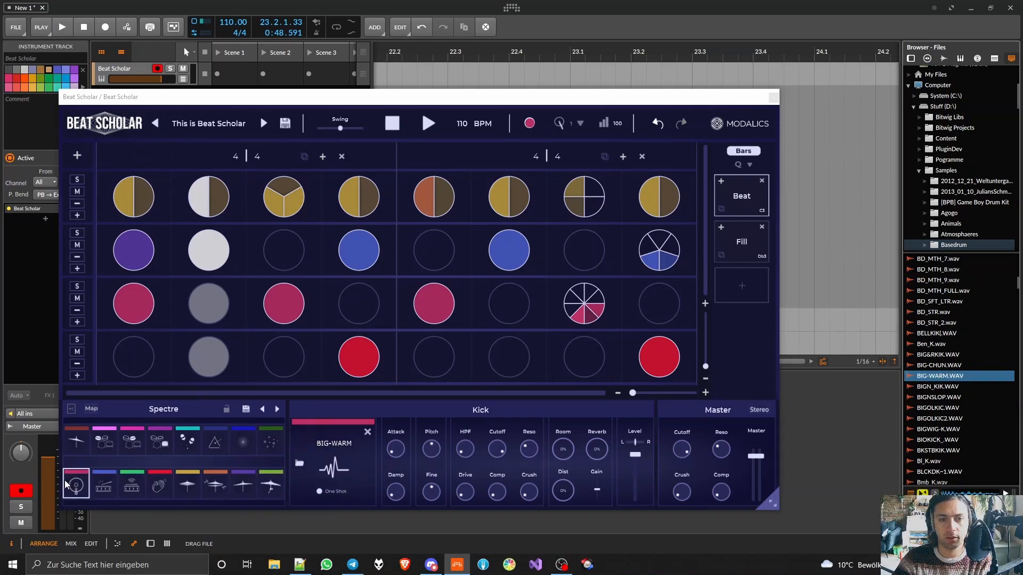
key(space)
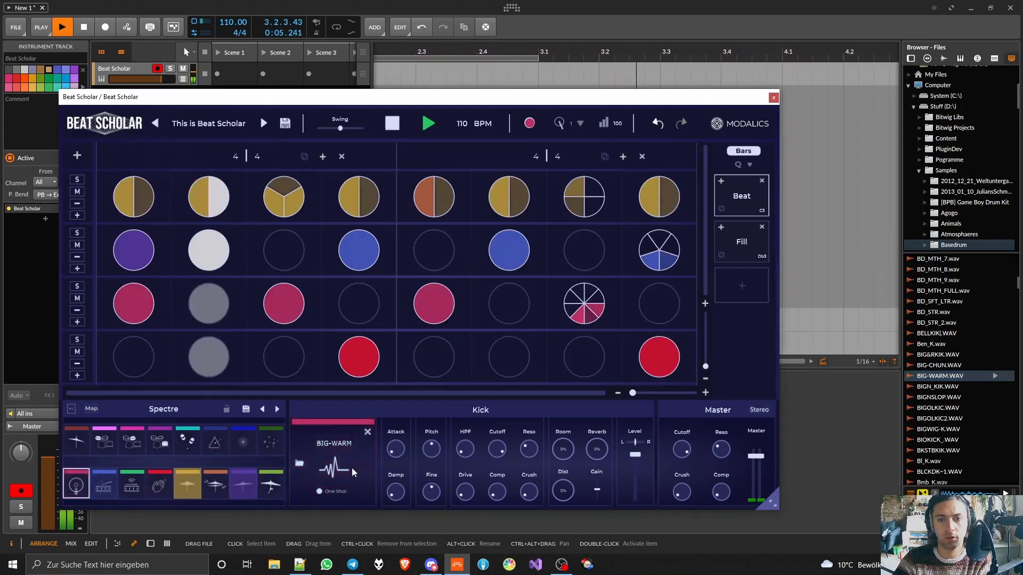
key(space)
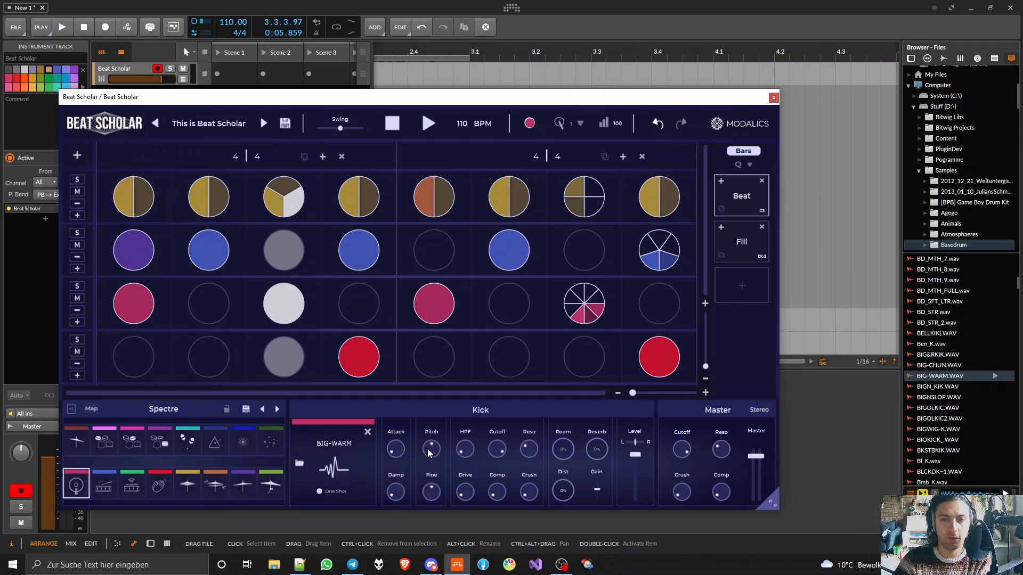
- Try out the Kick's pitch and room controls while the pattern plays
key(space)
drag(432, 453, 440, 474)
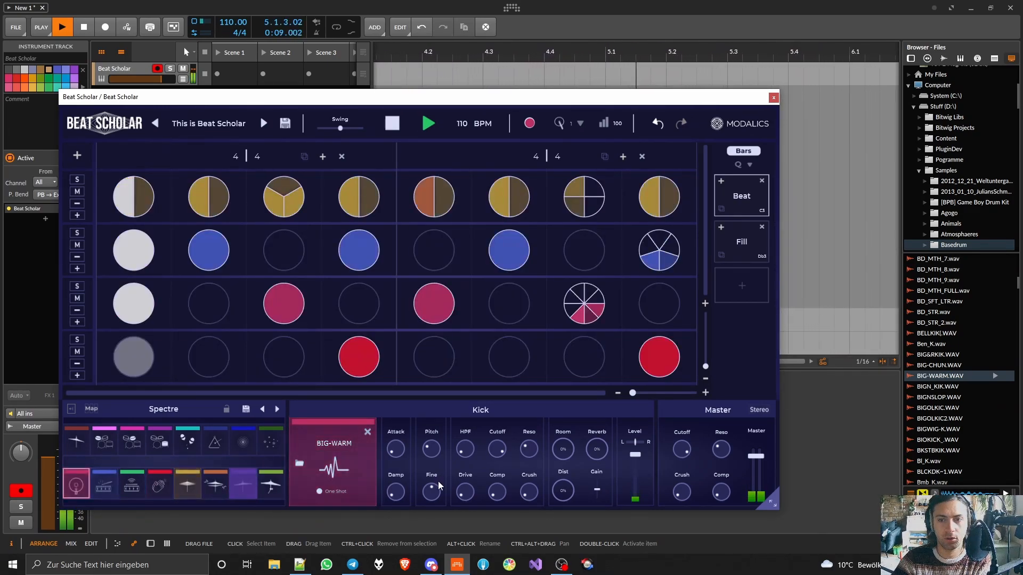
drag(563, 449, 603, 458)
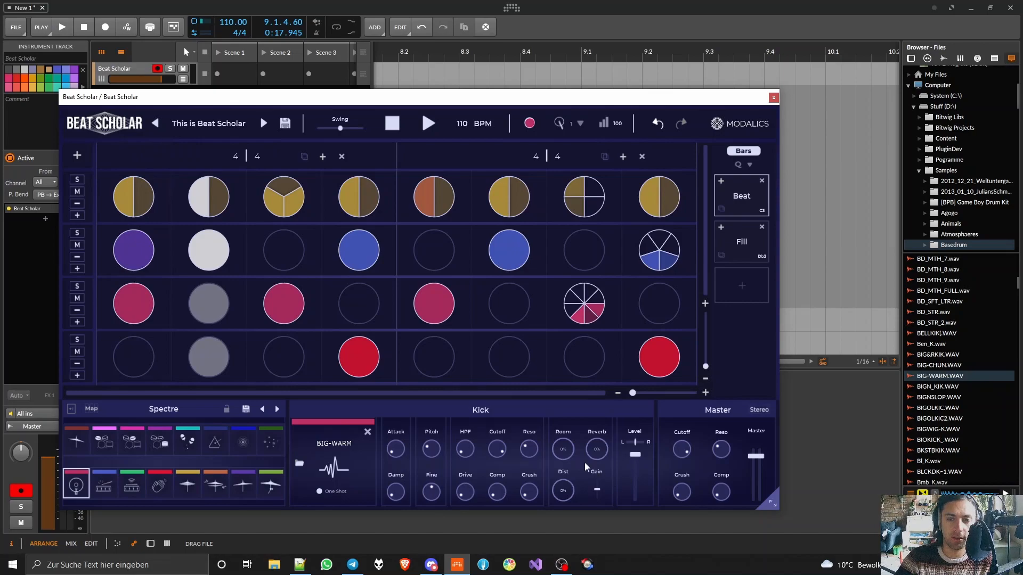
- Play the pattern, raise the Kick's resonance to about 2.02 and lower its cutoff to about 4.14 kHz
key(space)
drag(498, 465, 499, 498)
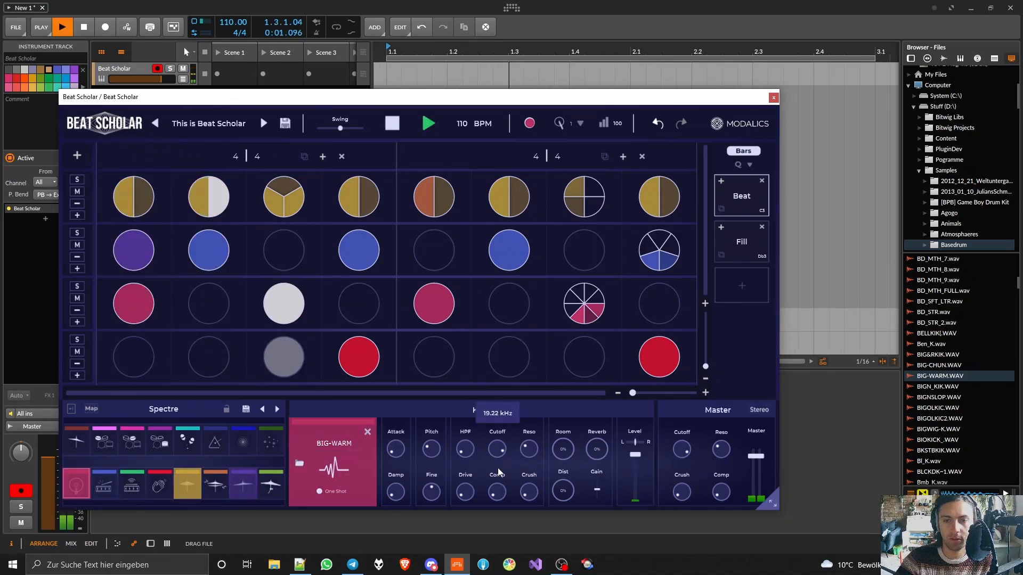
drag(529, 450, 531, 378)
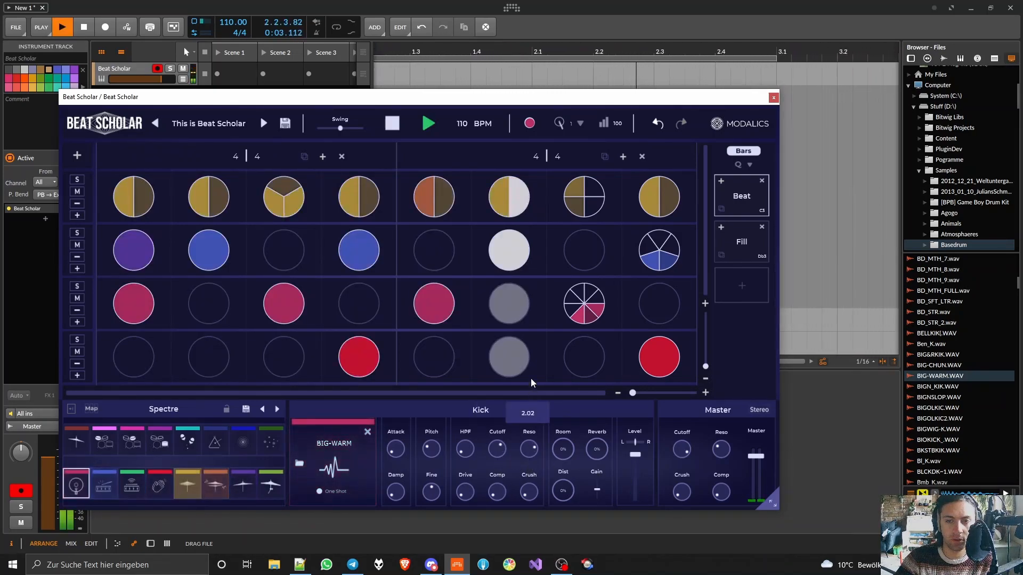
mouse_move(494, 449)
mouse_down()
mouse_move(494, 435)
mouse_move(504, 493)
mouse_move(506, 453)
mouse_up()
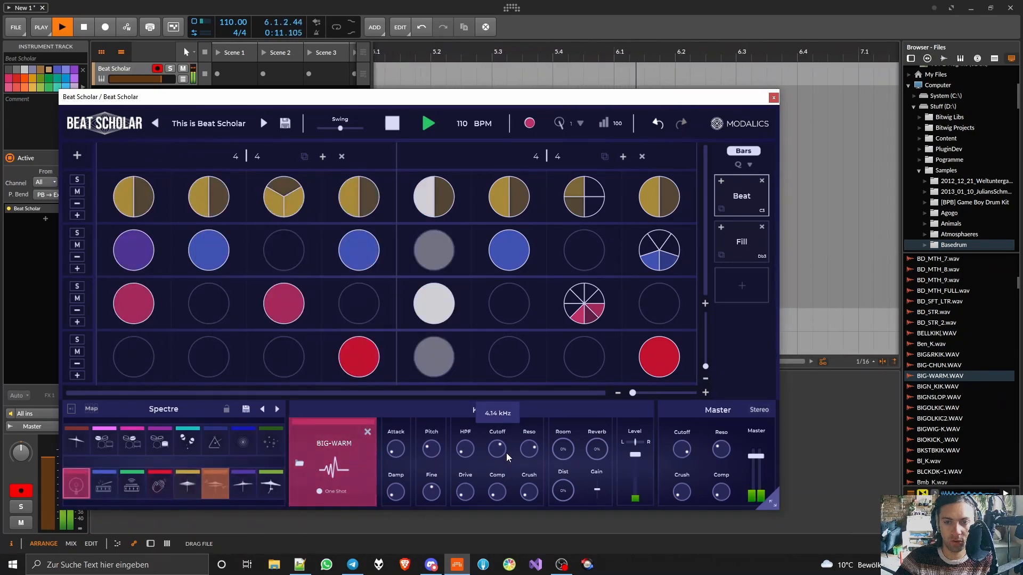
- Adjust the Kick's crush, compression and drive while the pattern plays, and stop playback
drag(529, 493, 538, 523)
drag(497, 492, 505, 396)
drag(465, 492, 490, 470)
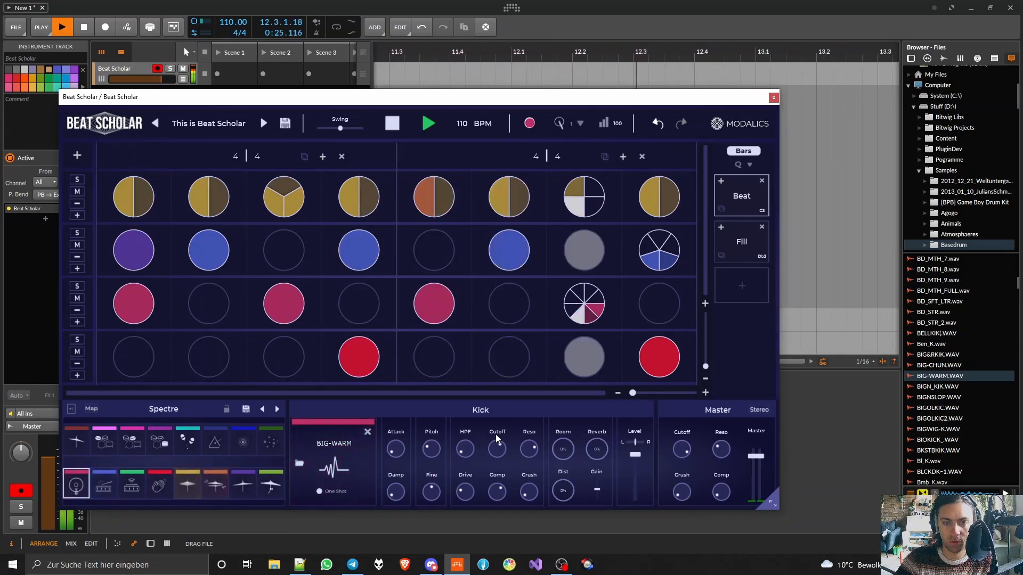
key(space)
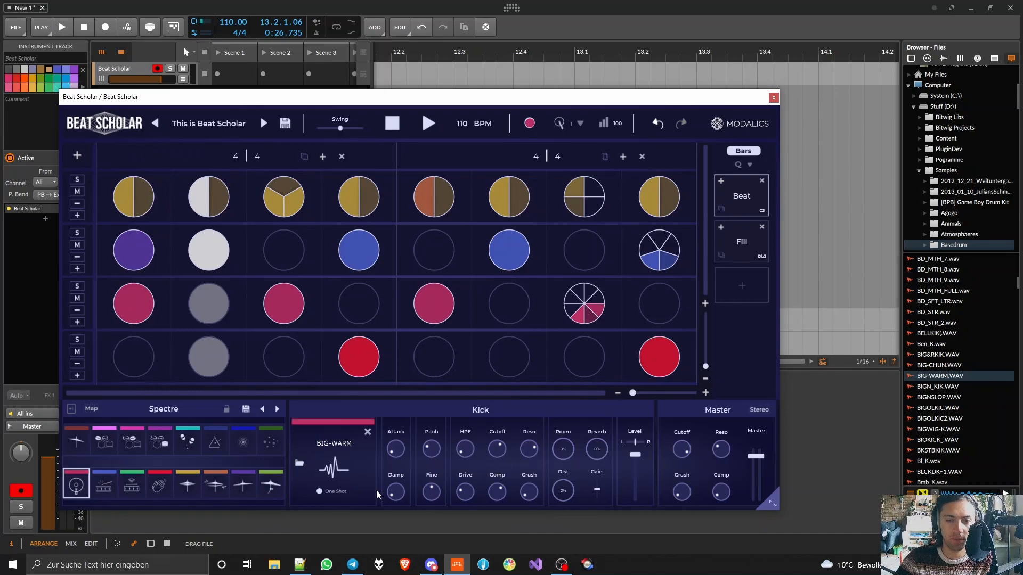
- Adjust the Kick's damping while the pattern plays, and stop playback
key(space)
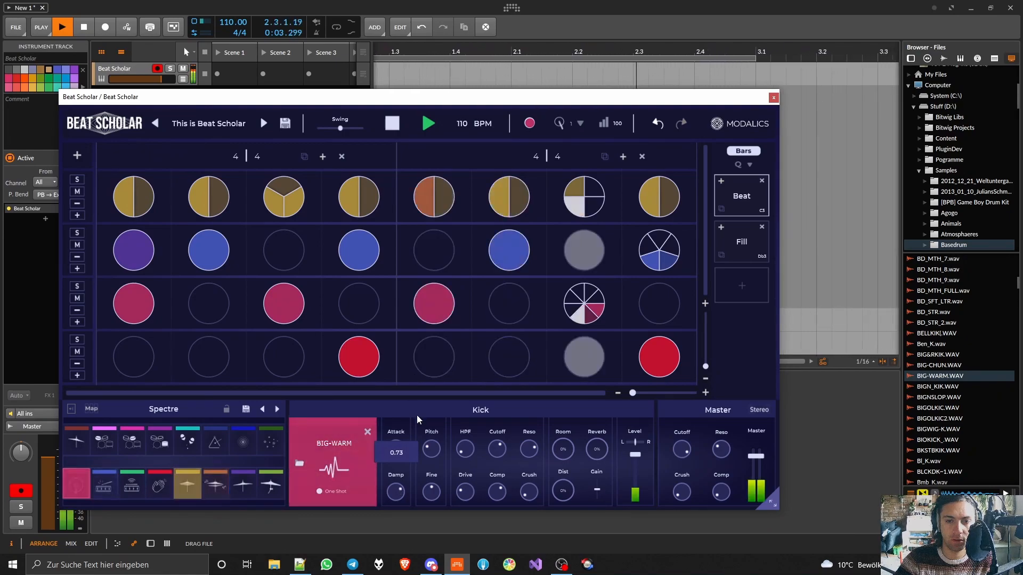
drag(417, 415, 417, 461)
key(space)
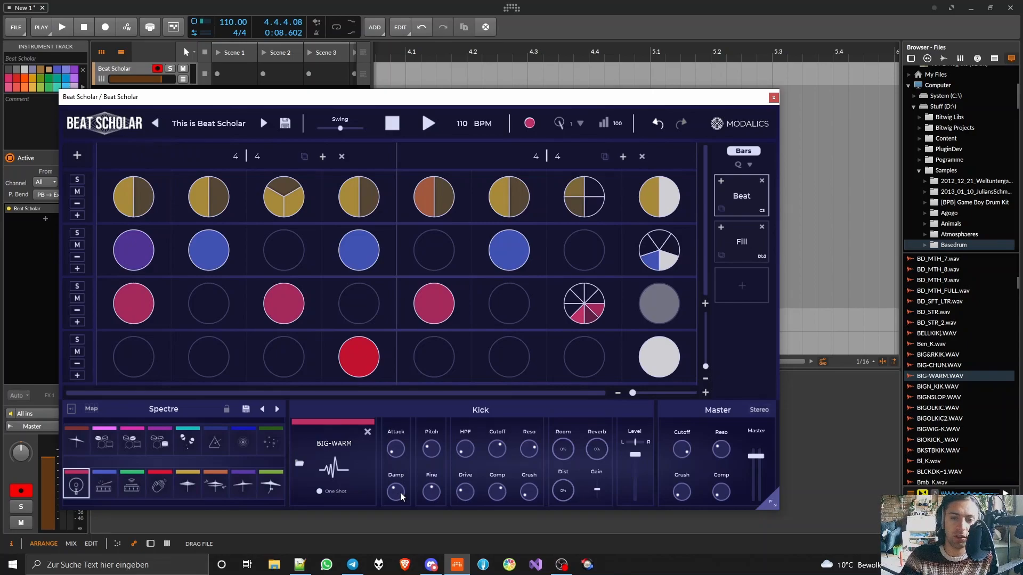
- Lower the Snare's cutoff and adjust its resonance while the pattern plays
click(104, 485)
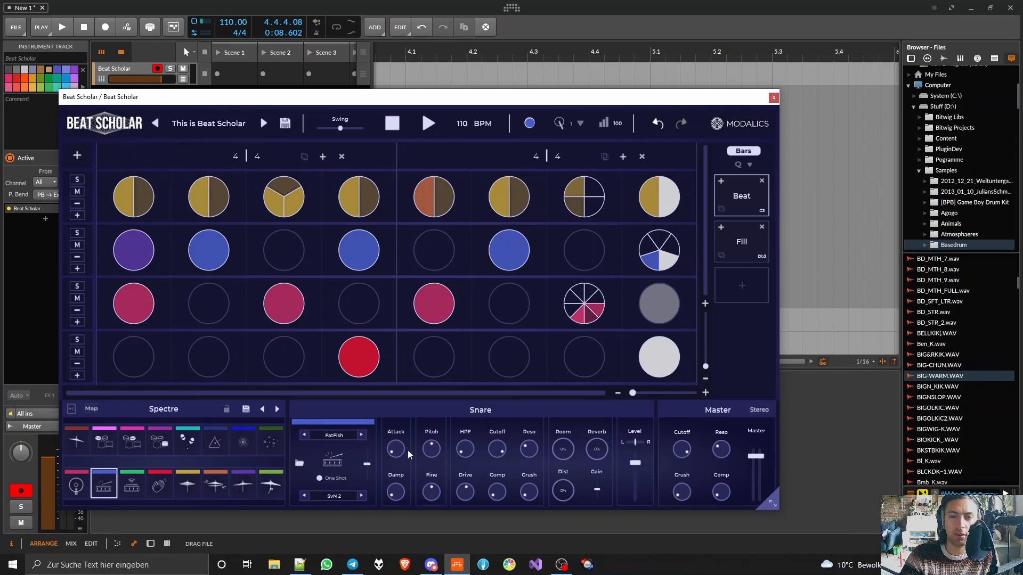
key(space)
drag(497, 449, 498, 483)
drag(527, 451, 530, 417)
mouse_move(503, 448)
mouse_down()
mouse_move(504, 436)
mouse_move(504, 465)
mouse_up()
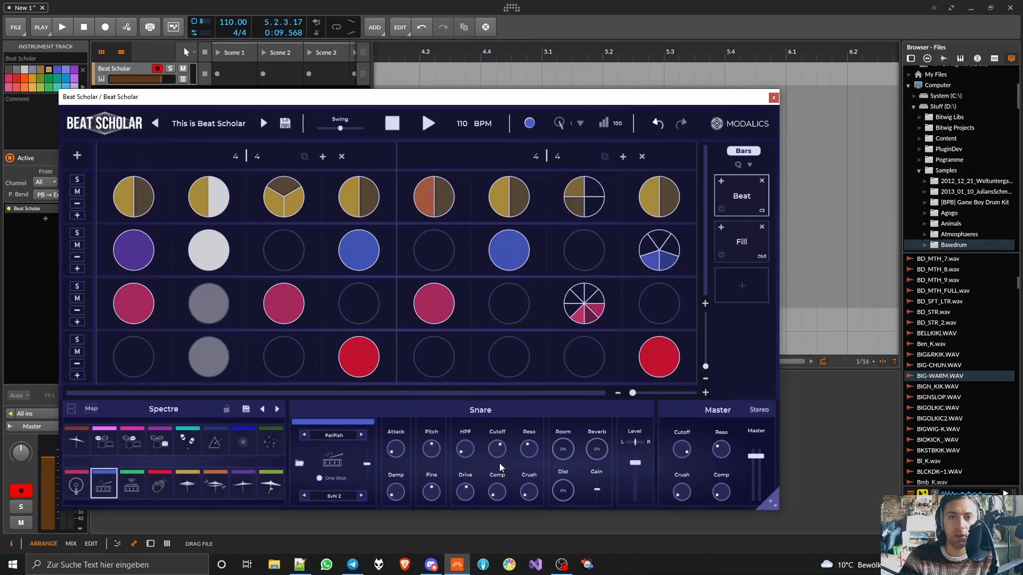
- Show the Rim pad's settings, and play the pattern with the two upper rows muted and the two lower rows active
click(134, 475)
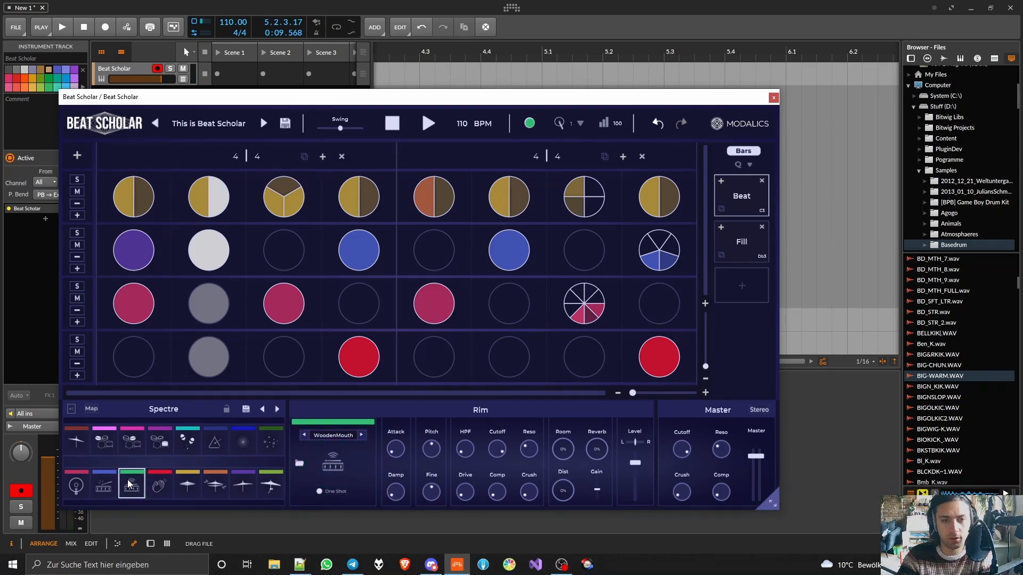
click(128, 480)
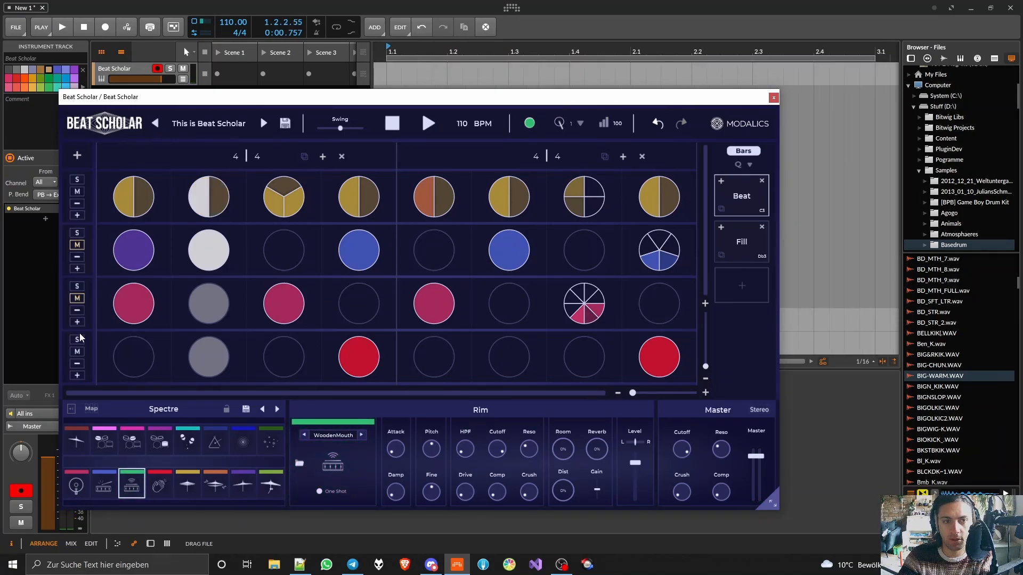
key(space)
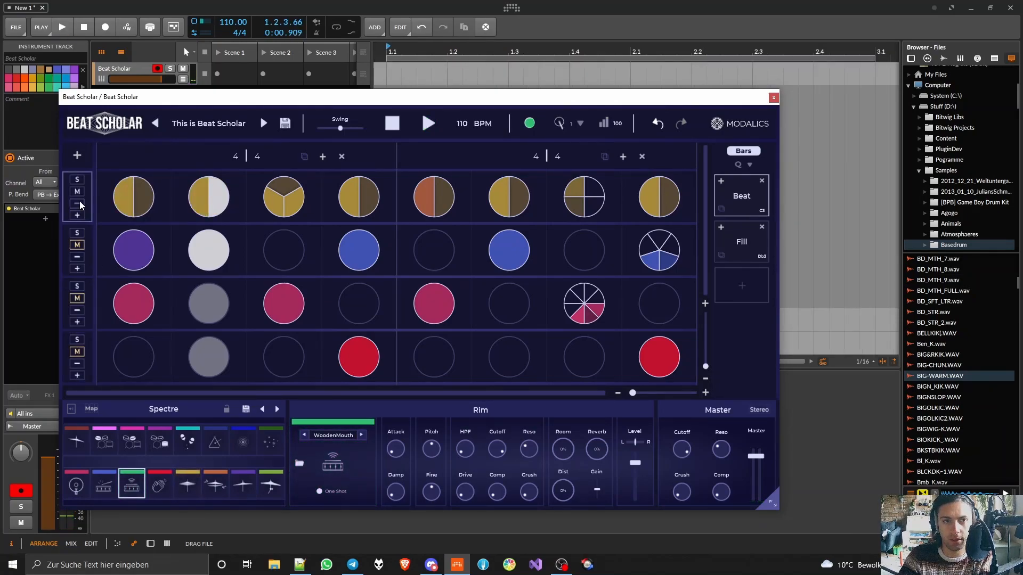
click(76, 298)
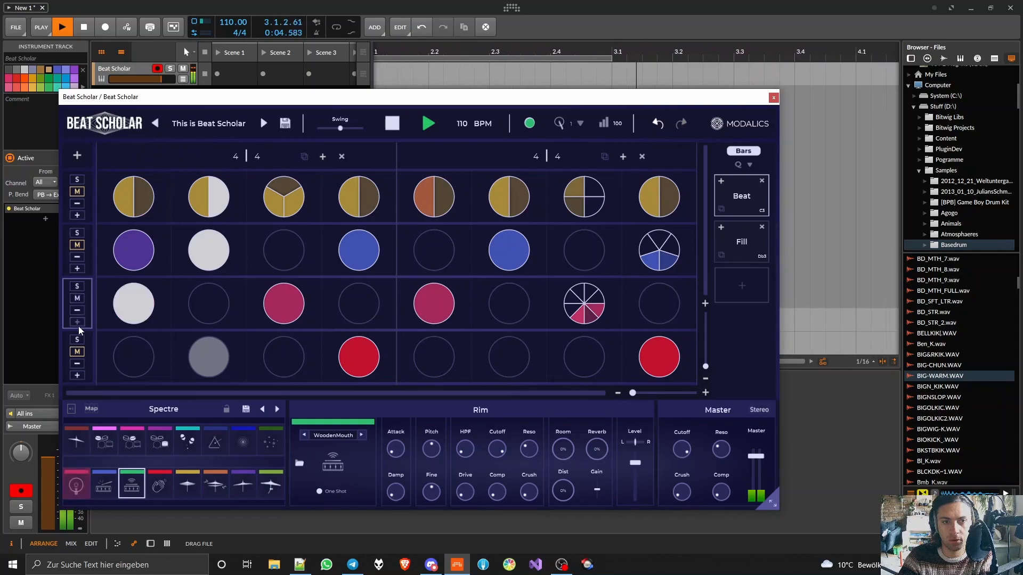
click(78, 351)
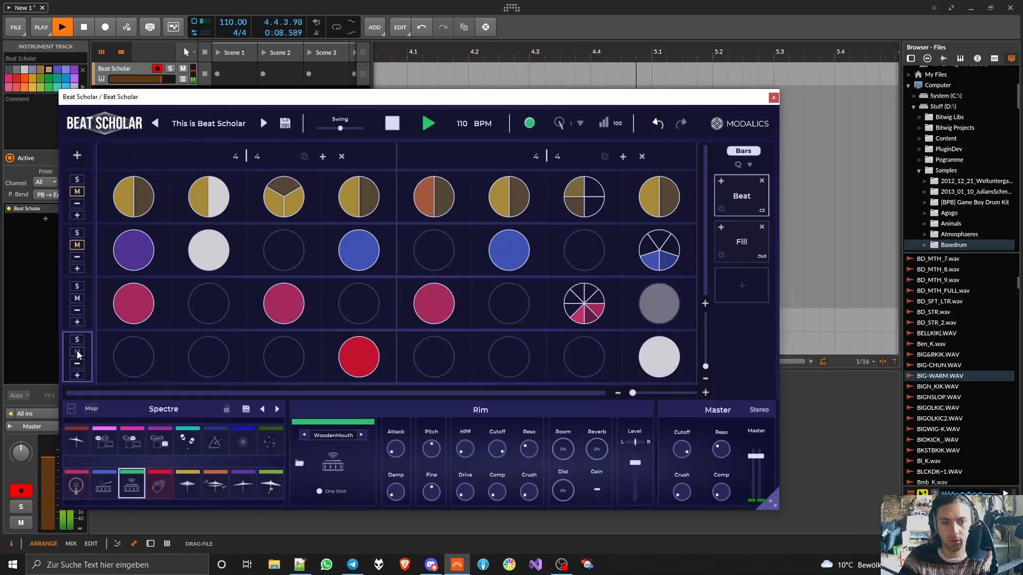
- Lower the Clap's cutoff and add about 23% reverb to it while the pattern plays
click(163, 487)
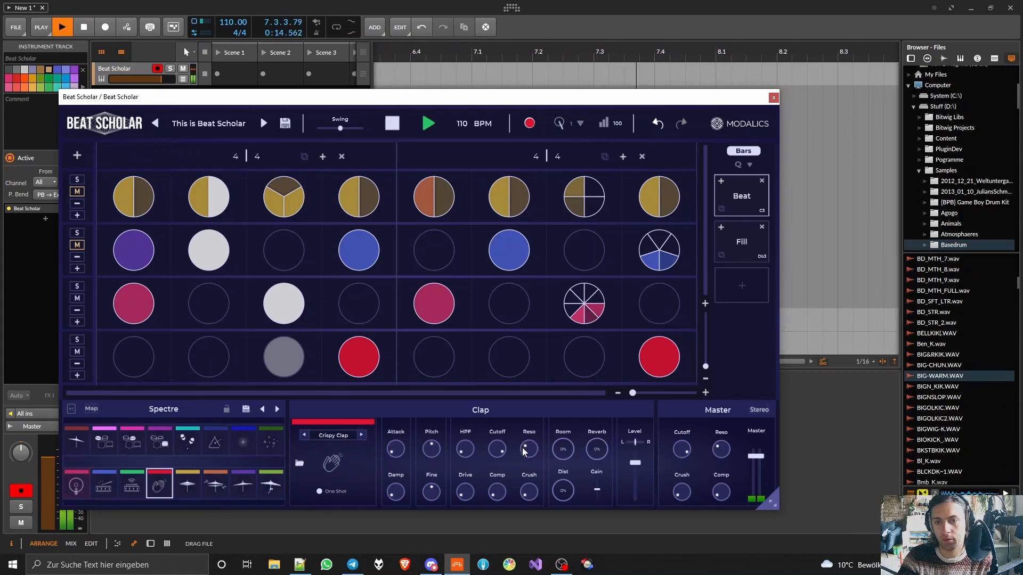
drag(499, 452, 496, 479)
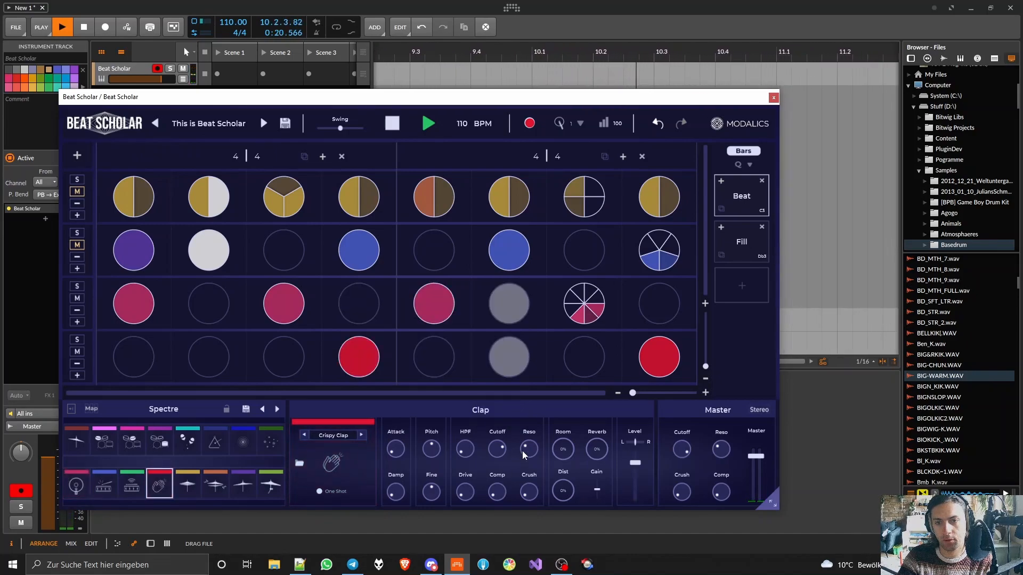
drag(600, 461, 591, 417)
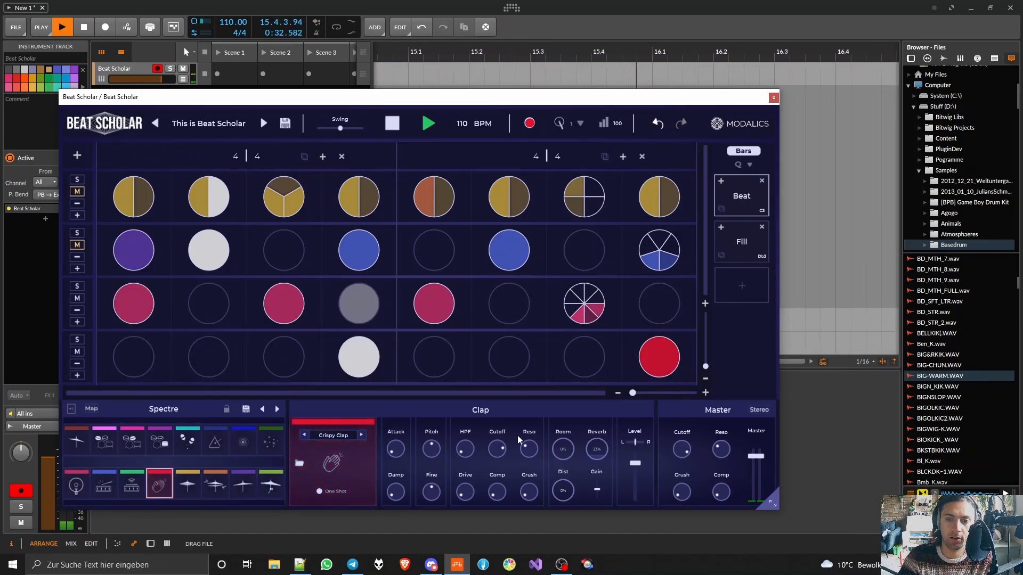
- Raise the Clap's crush, set its compression to about 0.64, and adjust its level and drive
drag(526, 493, 528, 397)
mouse_move(637, 466)
mouse_down()
mouse_move(631, 530)
mouse_move(623, 471)
mouse_up()
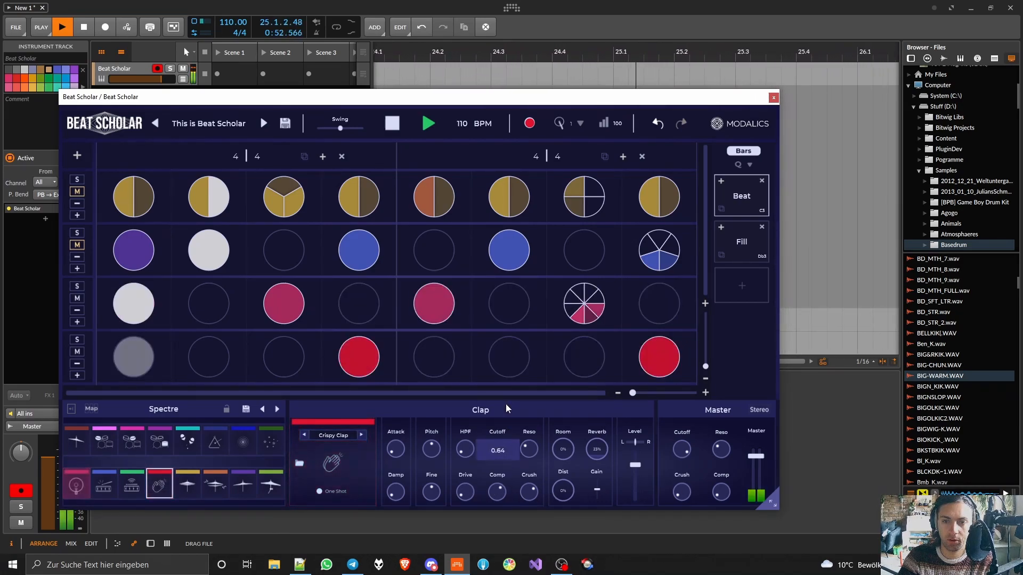
mouse_move(460, 494)
mouse_down()
mouse_move(477, 414)
mouse_move(475, 482)
mouse_up()
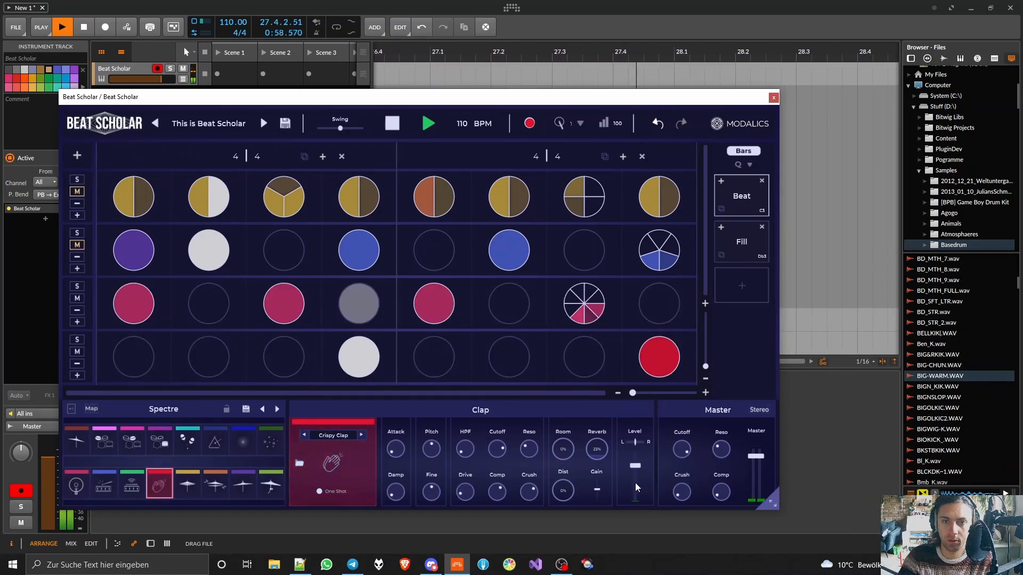
- Unmute the second row and remove the hit from its first beat
click(77, 245)
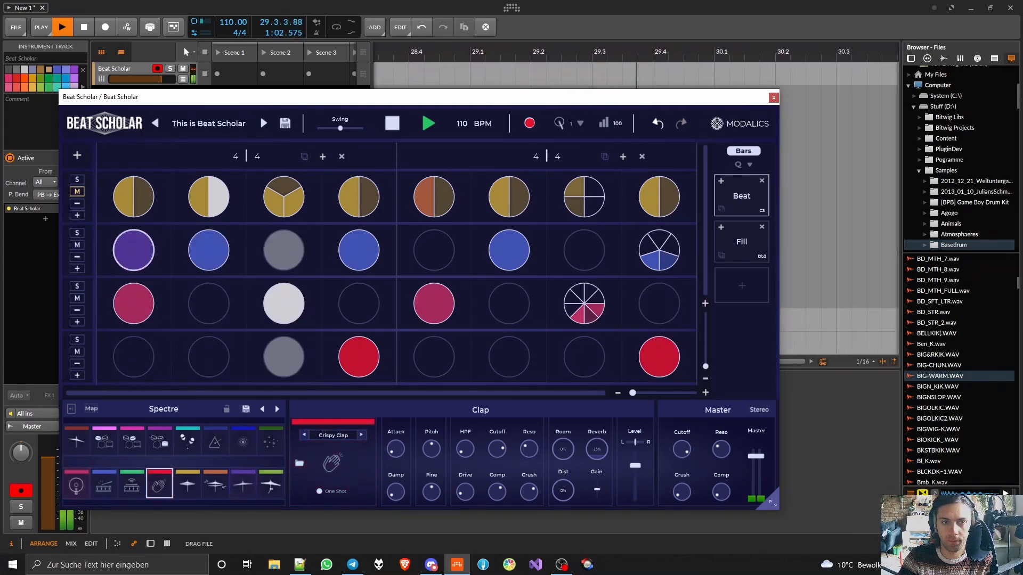
right_click(128, 252)
click(131, 257)
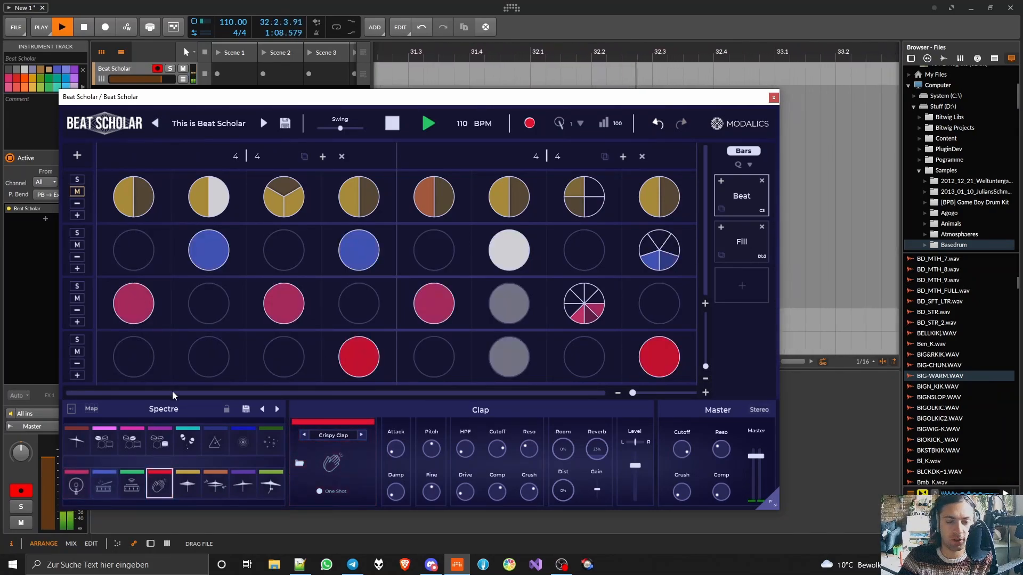
- Raise the Snare's level and turn its compression up to 1.00 while the pattern plays
click(101, 491)
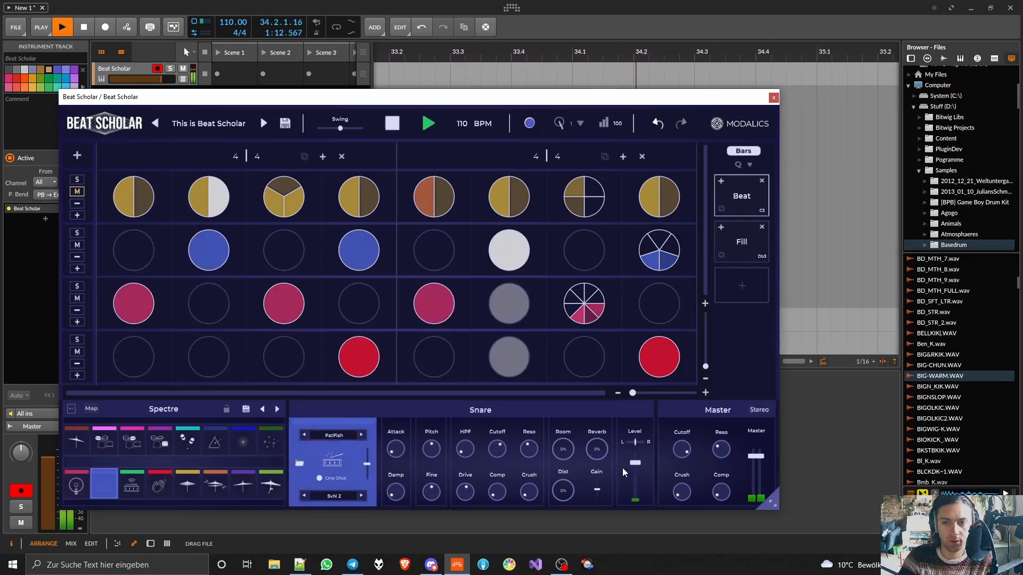
drag(634, 457, 600, 390)
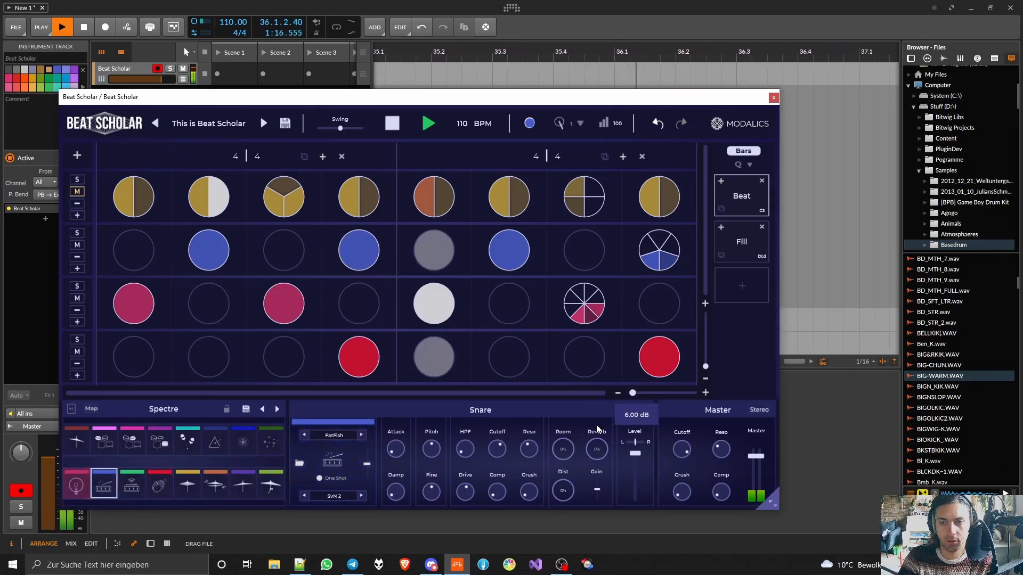
drag(595, 440, 594, 449)
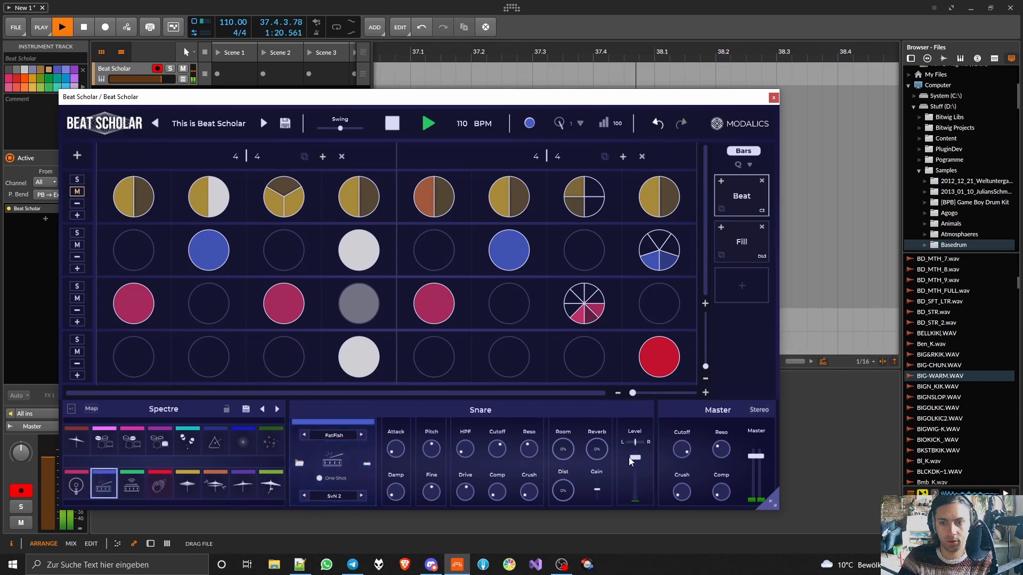
drag(633, 459, 635, 458)
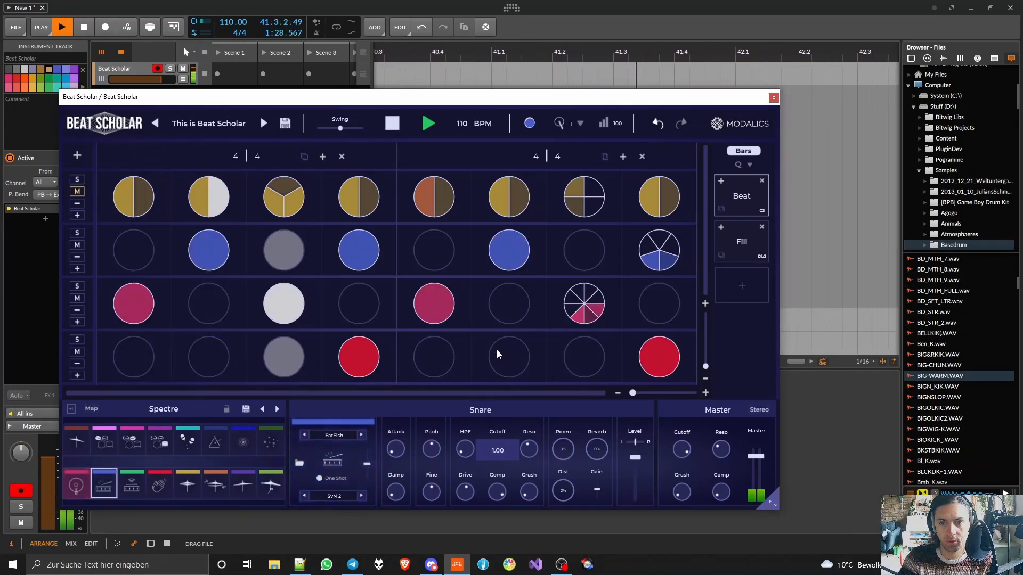
drag(637, 464, 632, 470)
- Restart the pattern from the beginning and unmute its top row
key(space)
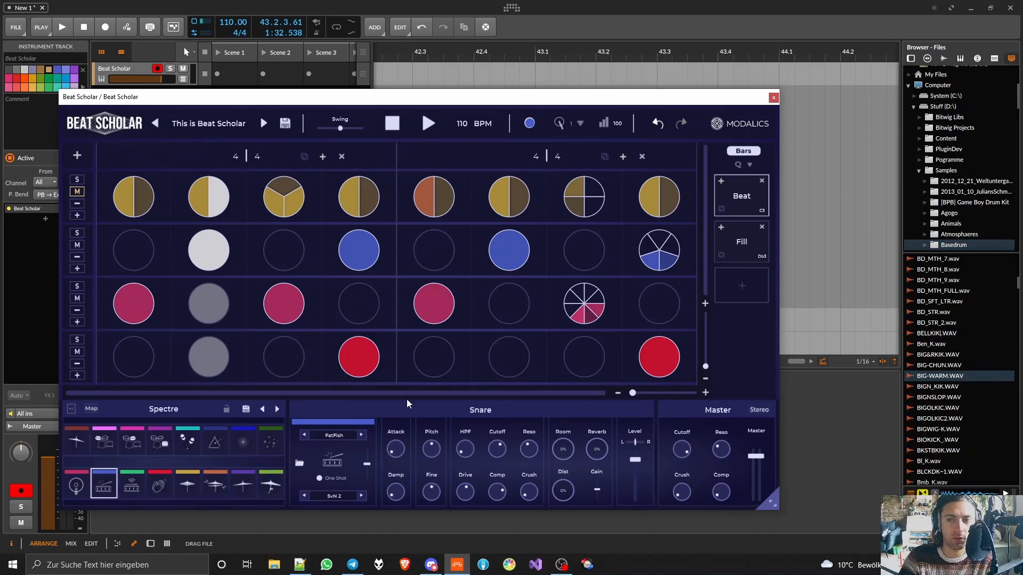
key(space)
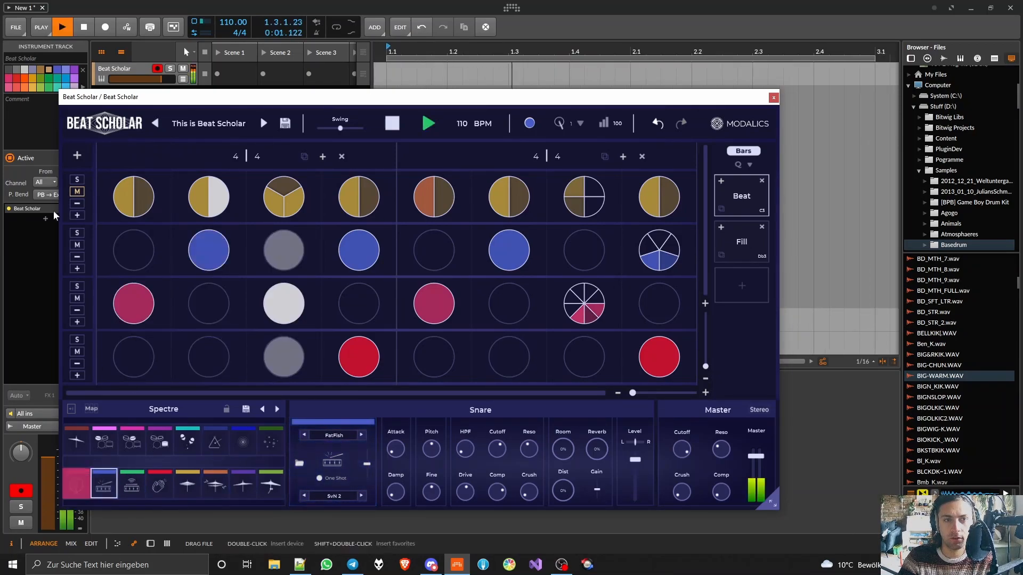
click(75, 193)
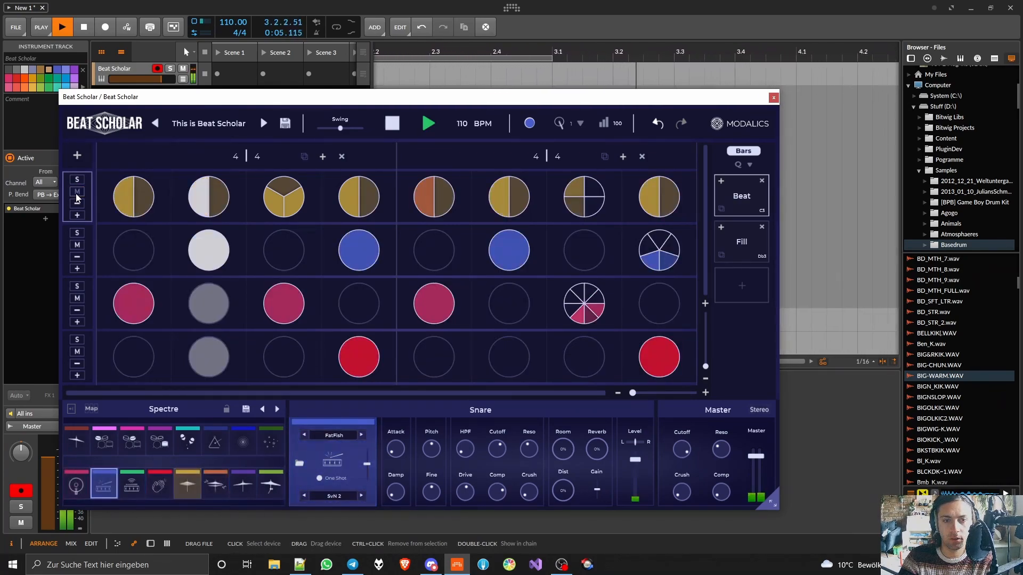
- Raise the Closed Hi Hat's damp and try out its attack while the pattern plays
click(189, 484)
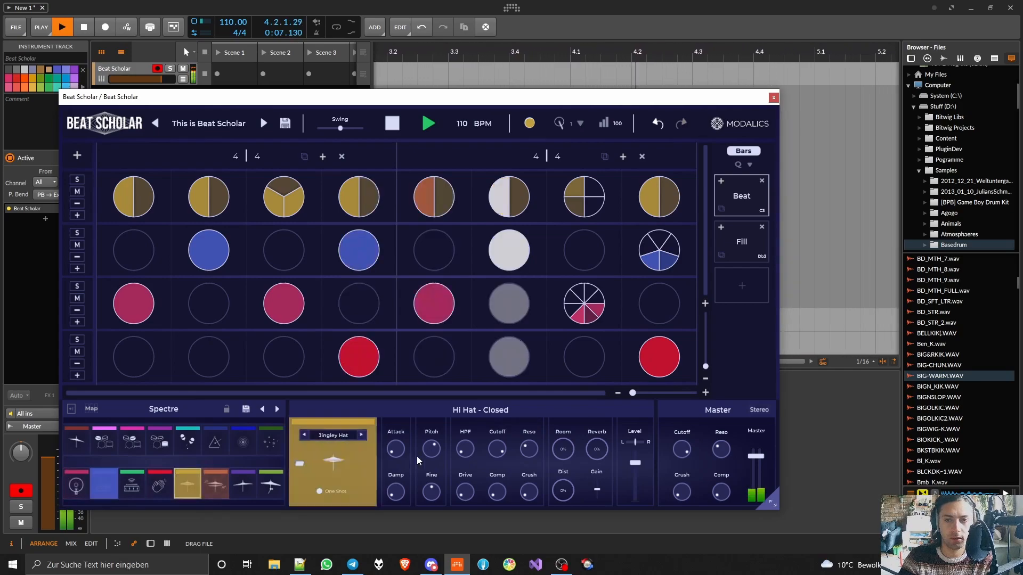
drag(497, 450, 485, 476)
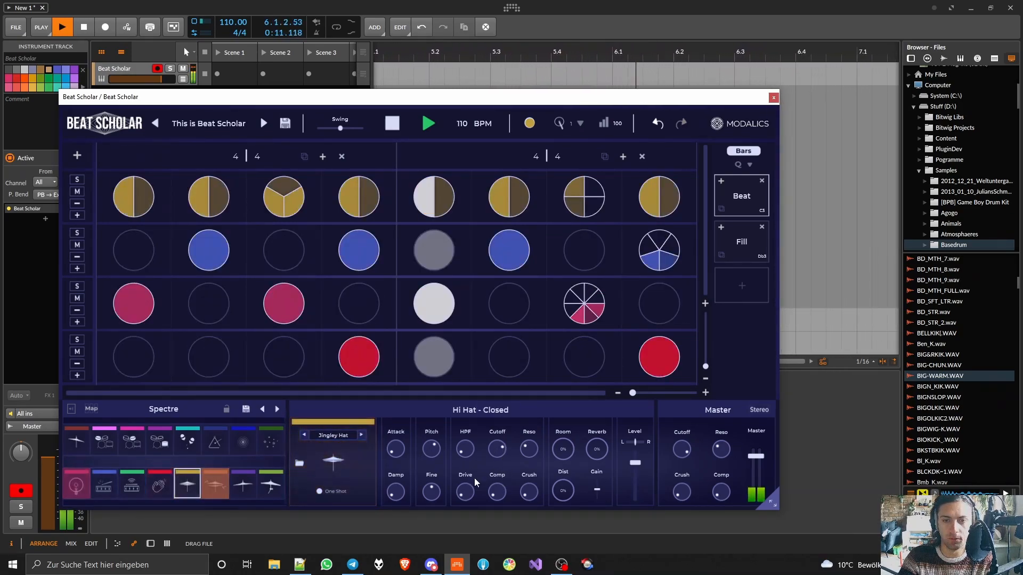
drag(398, 494, 516, 412)
mouse_move(398, 492)
mouse_down()
mouse_move(408, 460)
mouse_move(404, 491)
mouse_up()
mouse_move(404, 451)
mouse_down()
mouse_move(409, 418)
mouse_move(404, 438)
mouse_up()
key(space)
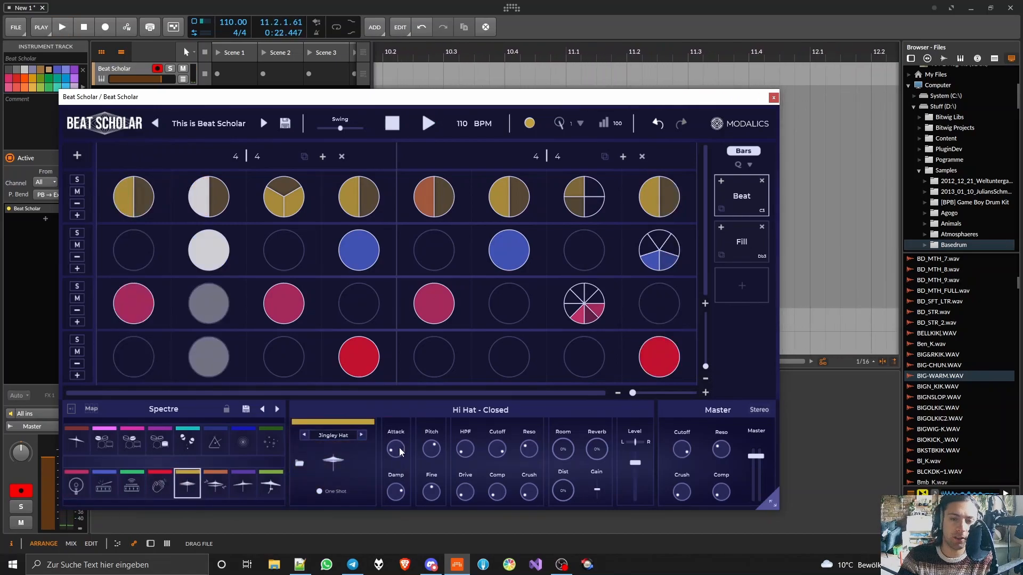
drag(398, 447, 405, 456)
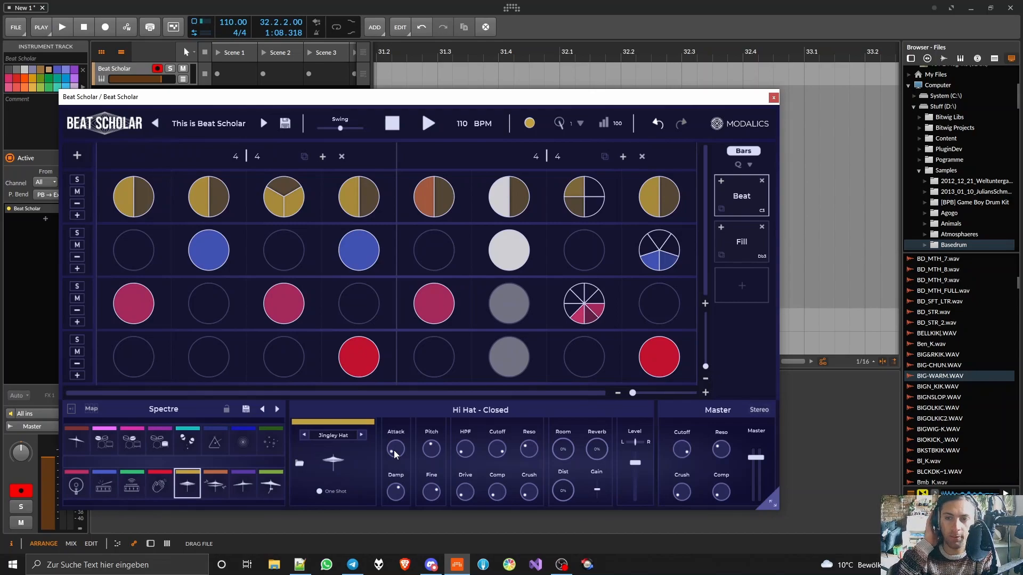
- Audition the Fill pattern and delete it from the pattern list
click(744, 239)
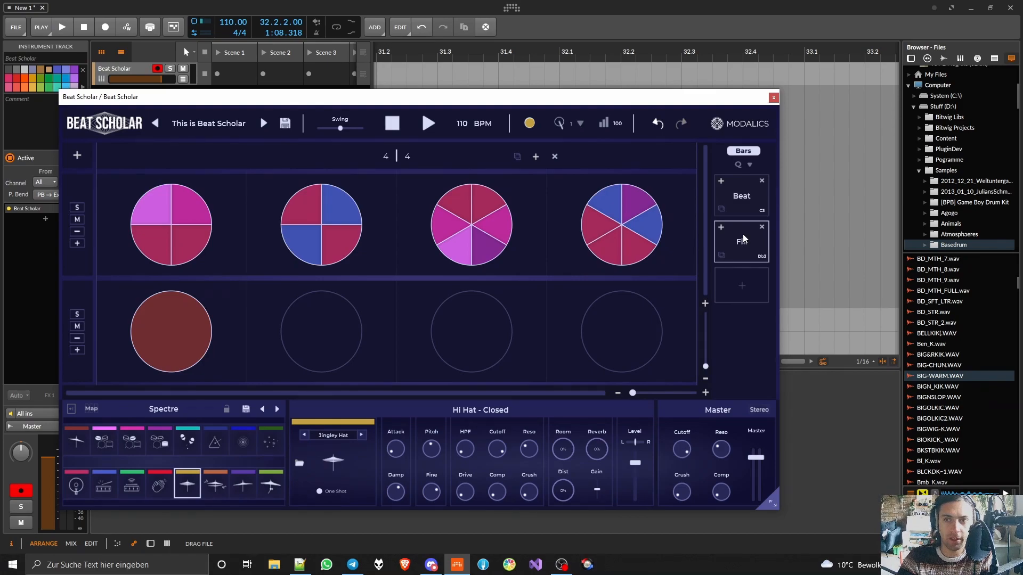
key(space)
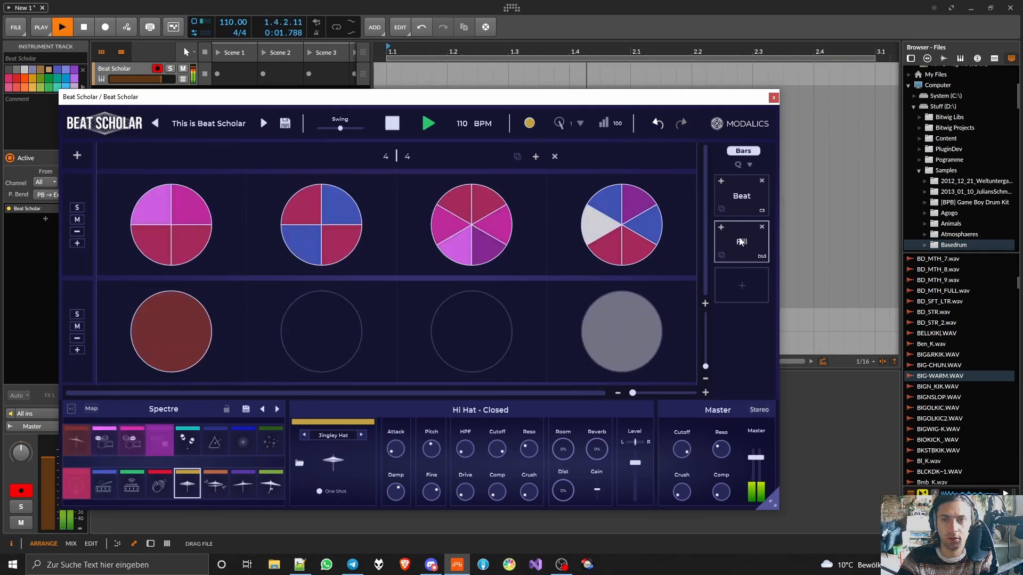
key(space)
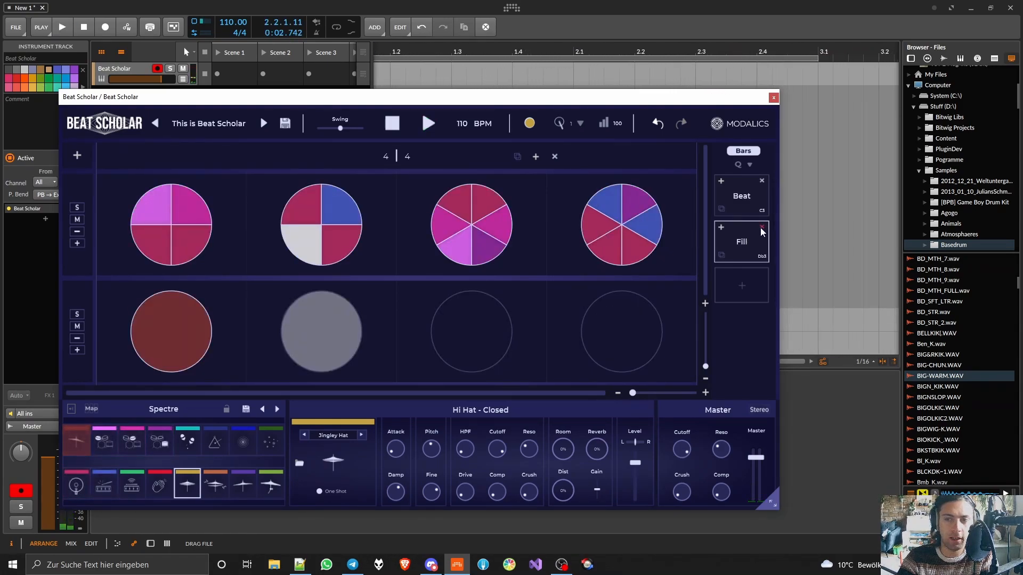
click(761, 228)
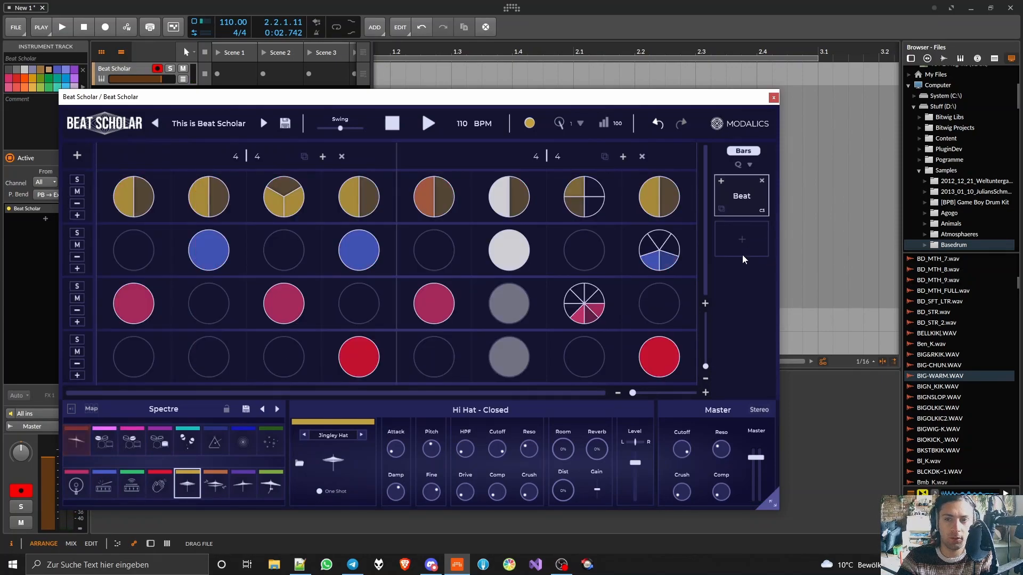
- Play the Beat pattern with the first, third and fourth rows muted and thin out the Snare hits in the second row's last beat
key(space)
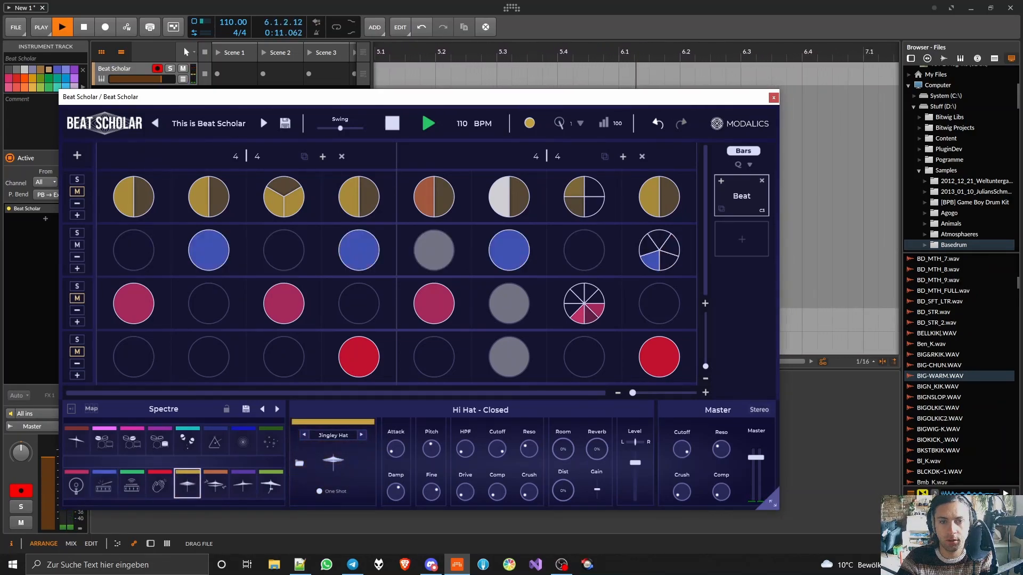
click(104, 485)
click(670, 246)
click(659, 238)
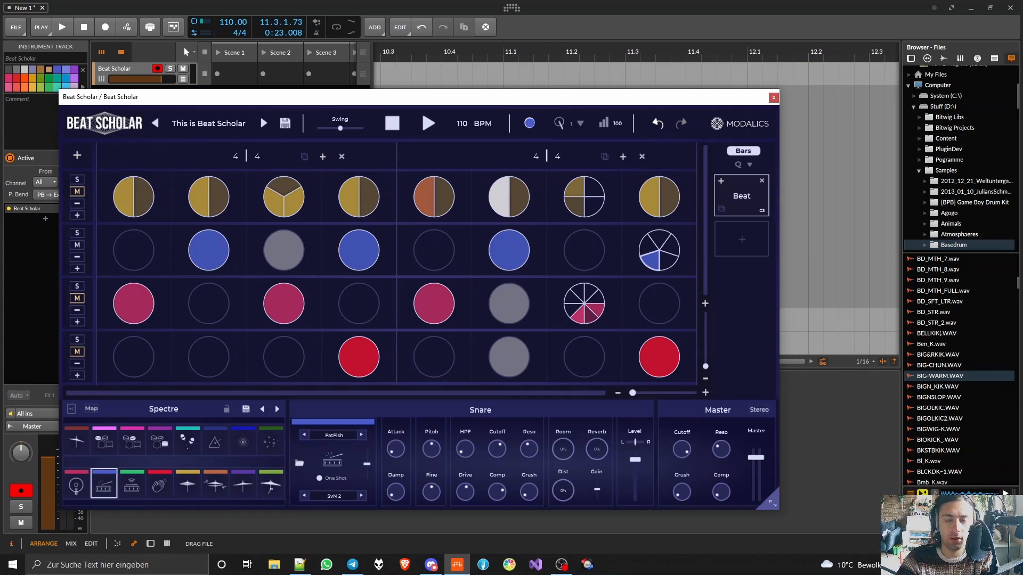
- Split the second row's last beat into many fine slices with Snare hits on alternating slices, and audition the roll
key(8)
click(659, 239)
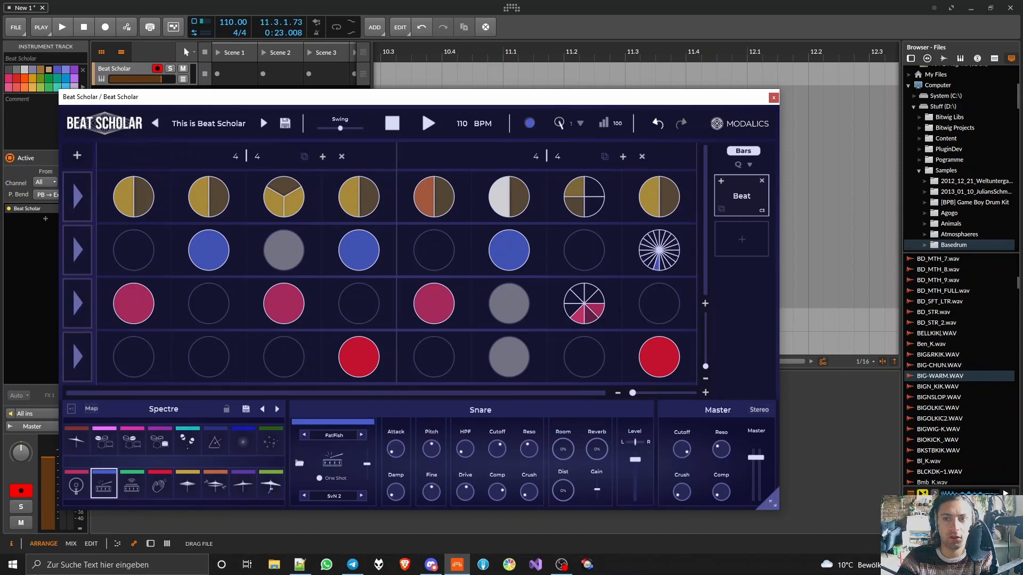
drag(659, 251, 655, 75)
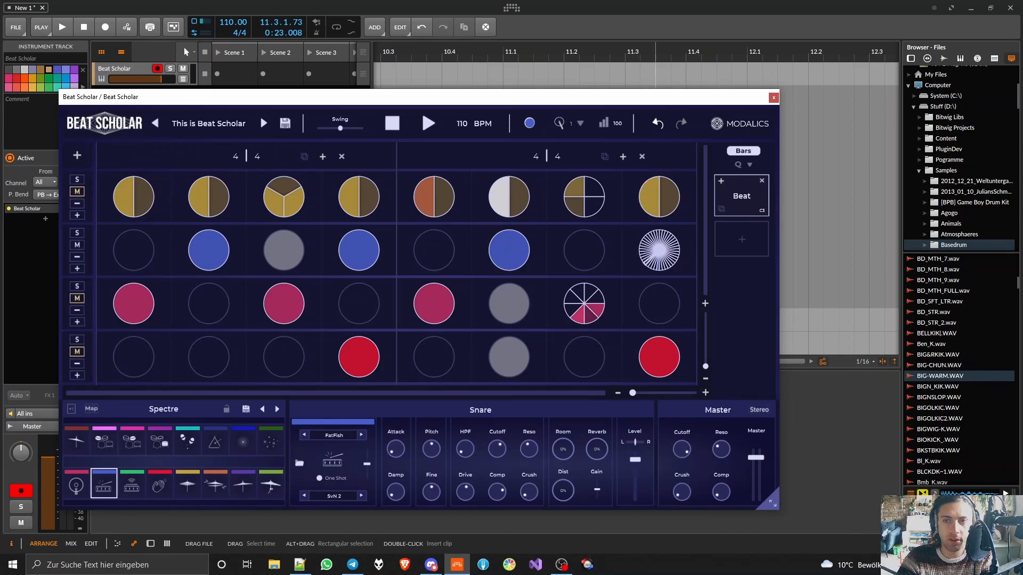
drag(666, 241, 663, 287)
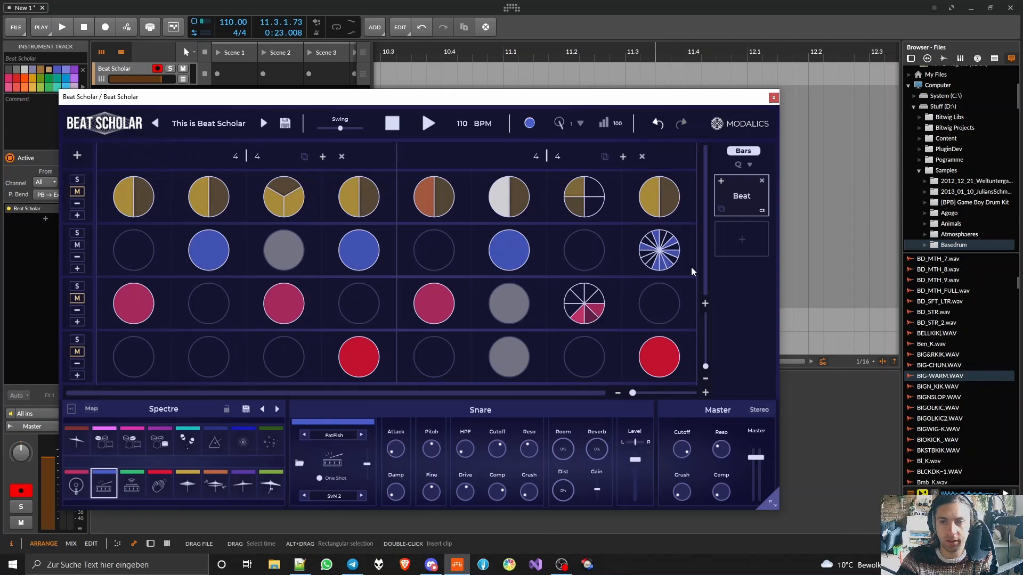
key(space)
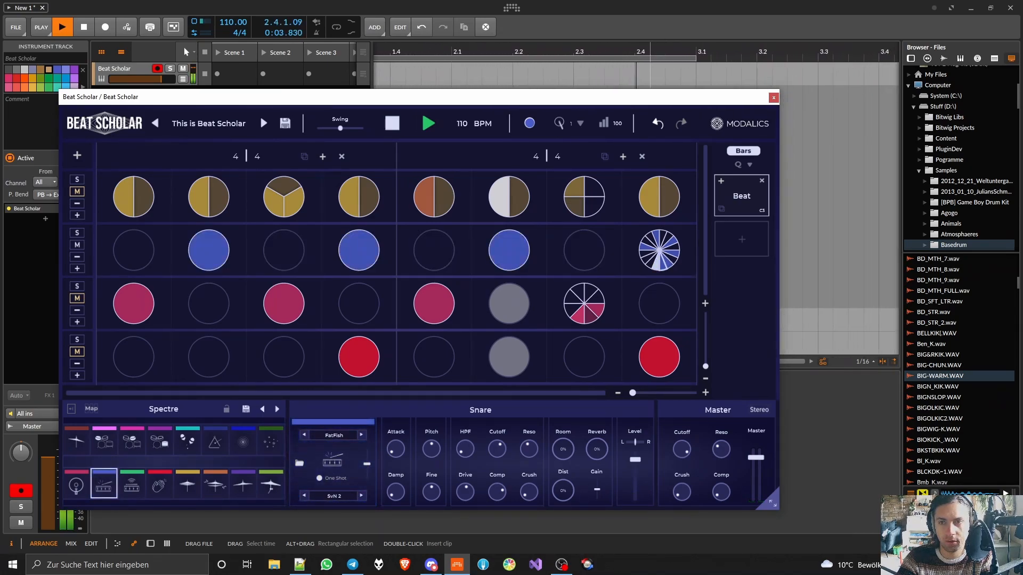
key(space)
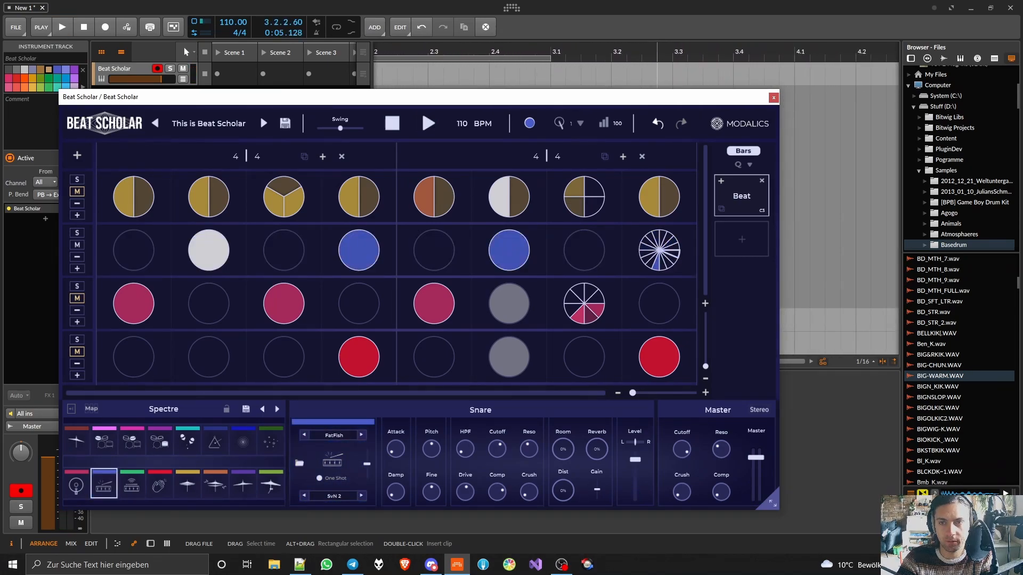
- Rework the slice division and Snare hits of the second row's last beat while auditioning the pattern
drag(670, 247, 671, 227)
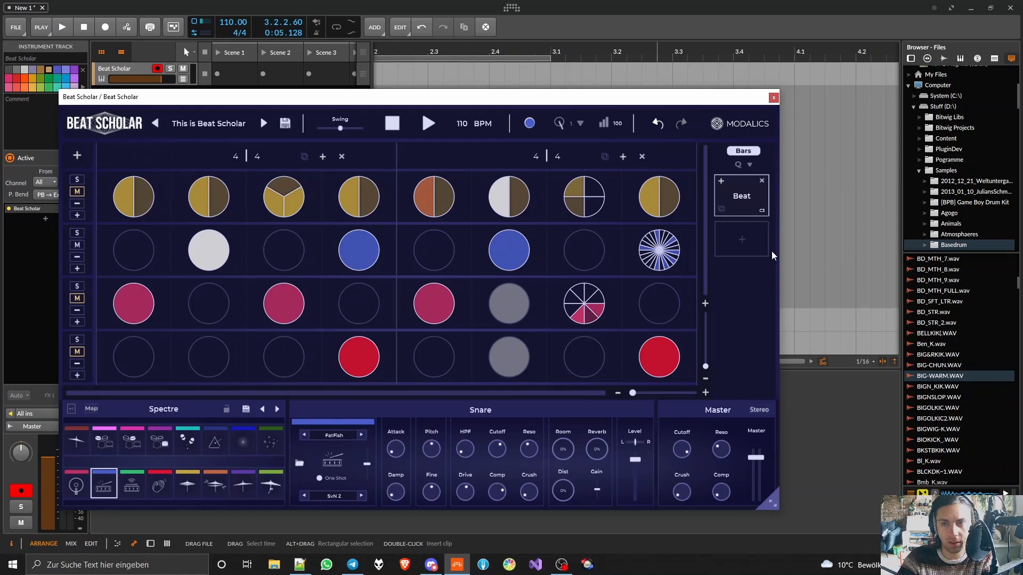
key(space)
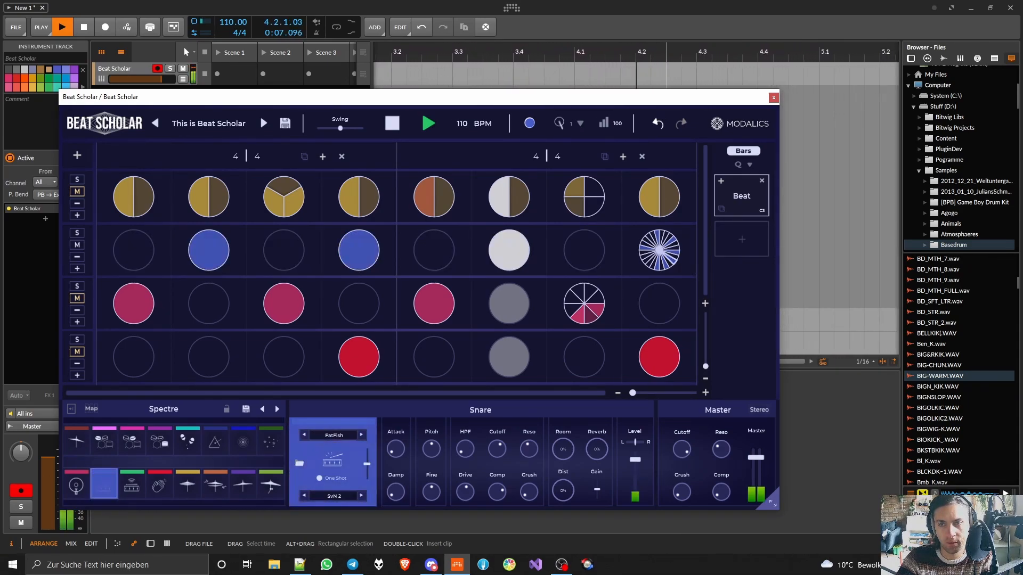
key(space)
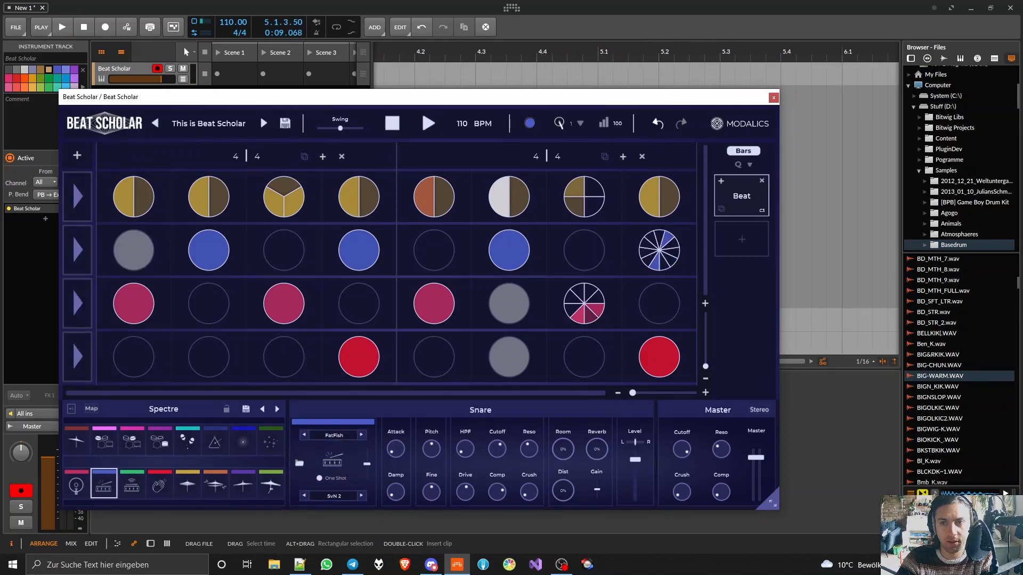
key(space)
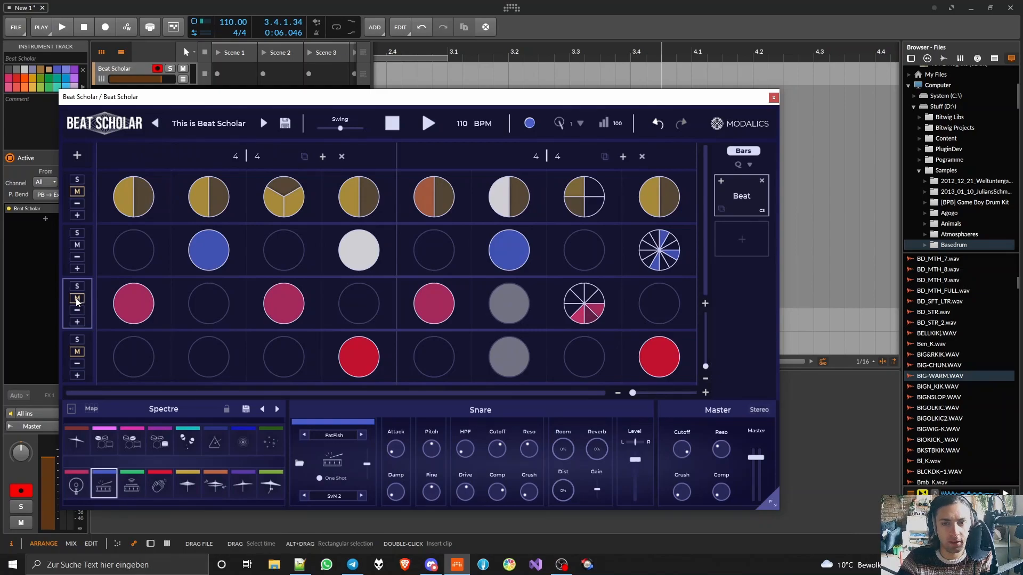
- Unmute the third row and divide its first beat into four slices with Kick hits on the two lower ones
key(space)
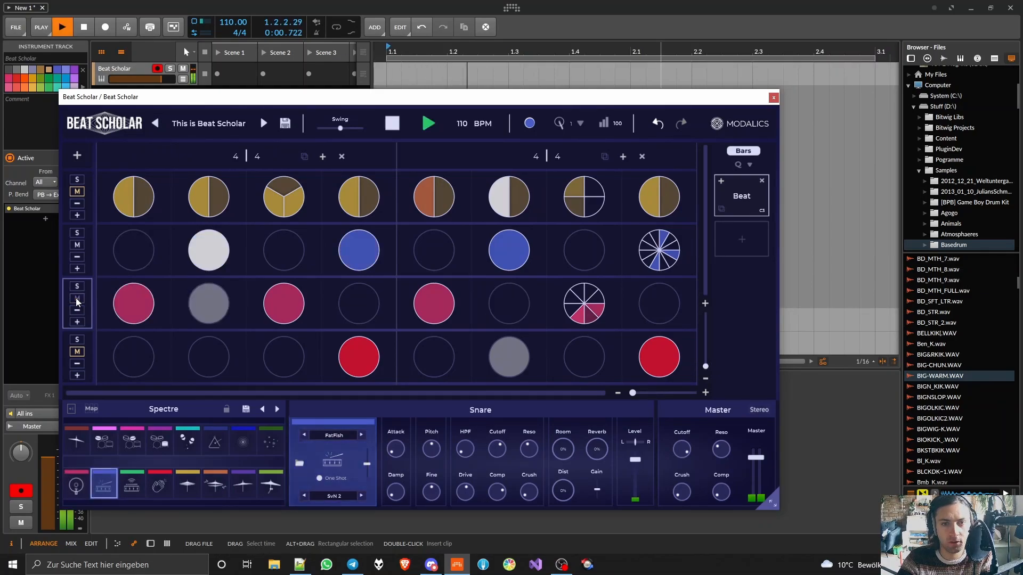
click(76, 298)
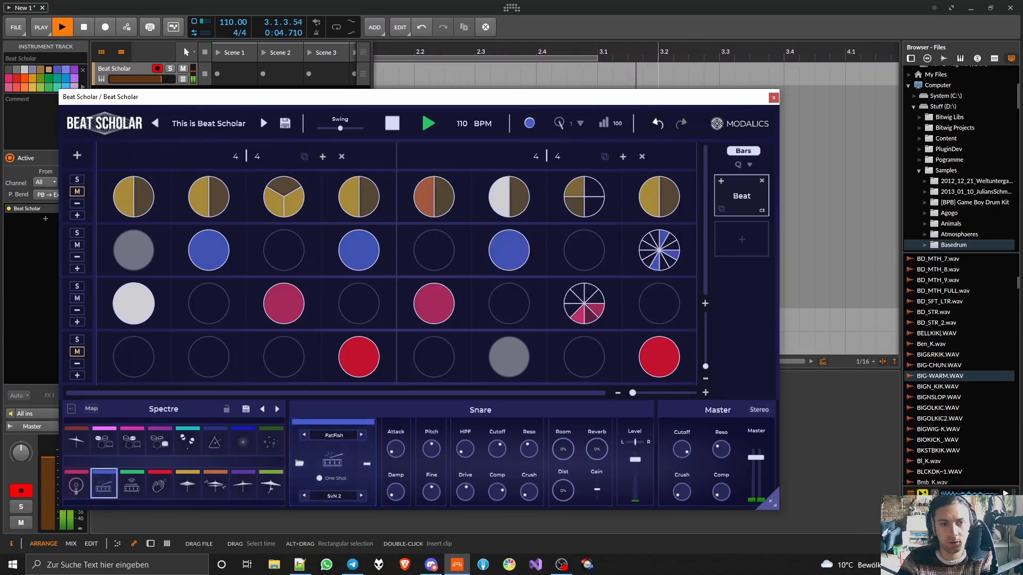
click(76, 485)
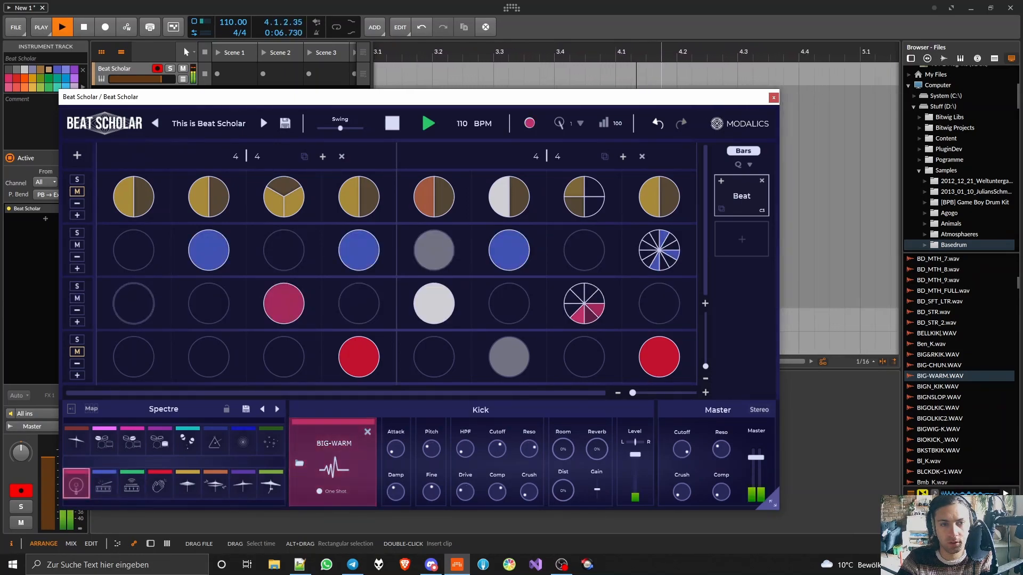
click(133, 304)
drag(140, 306, 141, 290)
click(141, 297)
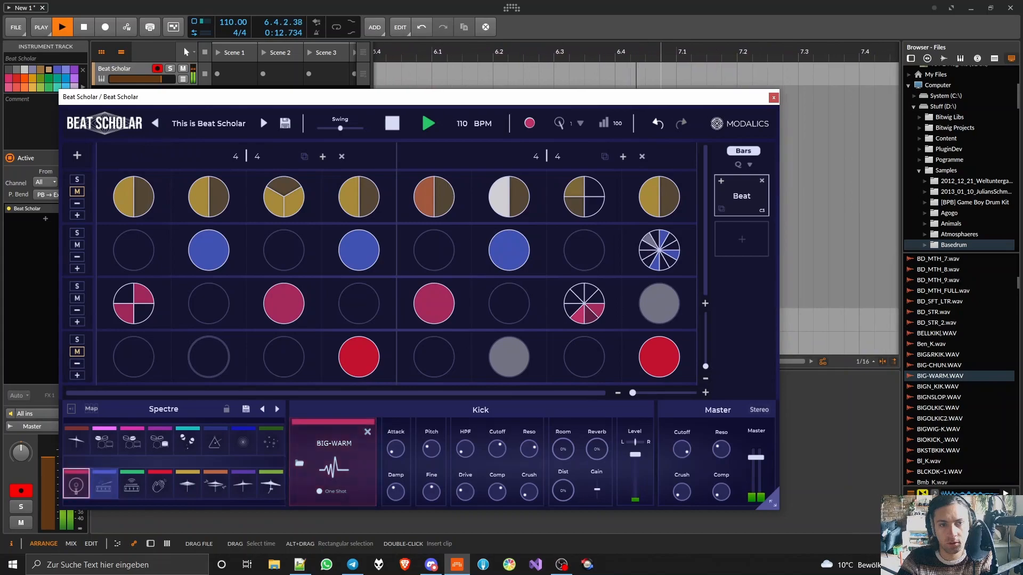
click(142, 296)
click(143, 311)
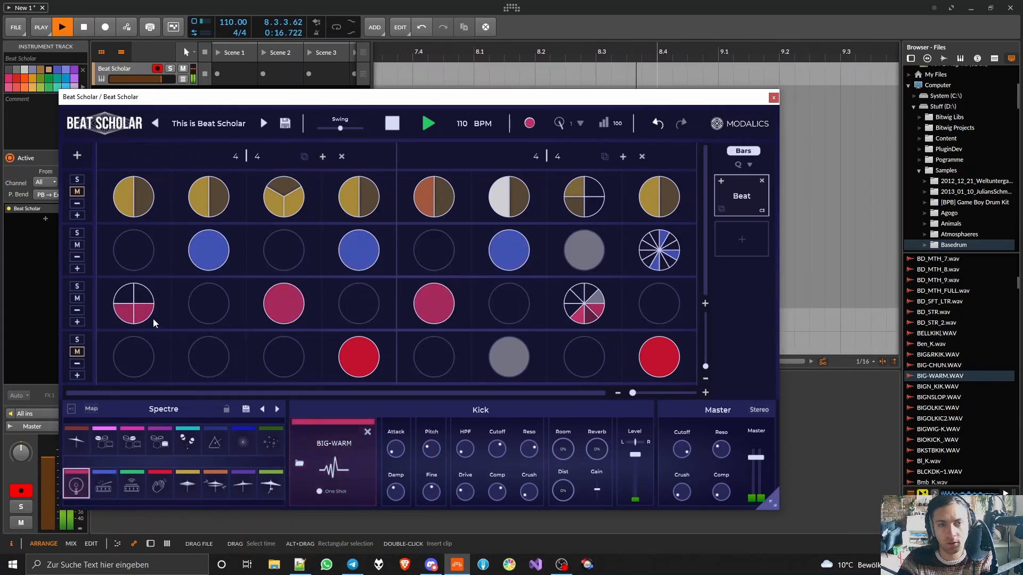
- Add Kick hits on the third row's second and fourth beats and reset all its divided beats to whole hits
click(210, 310)
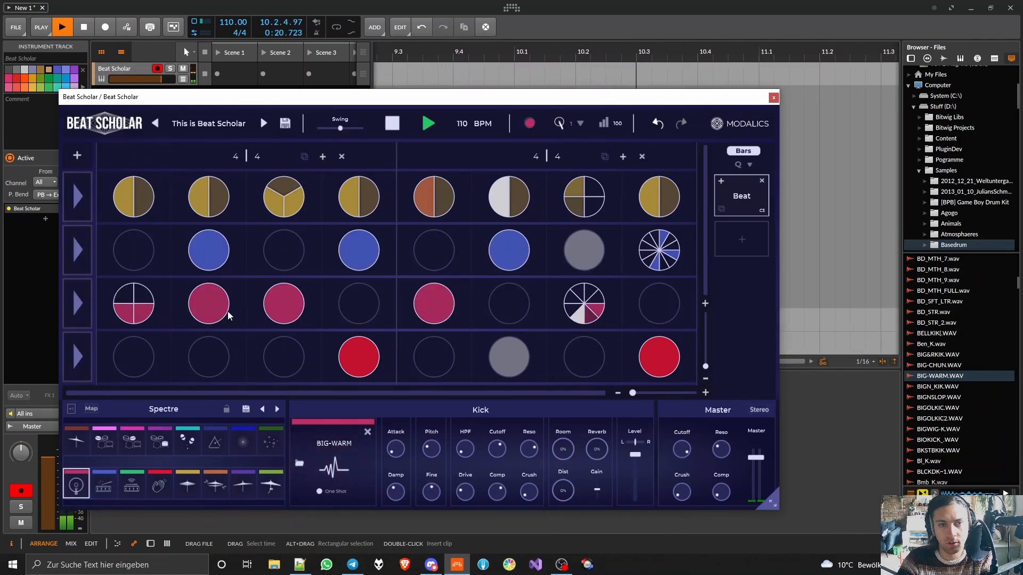
key(space)
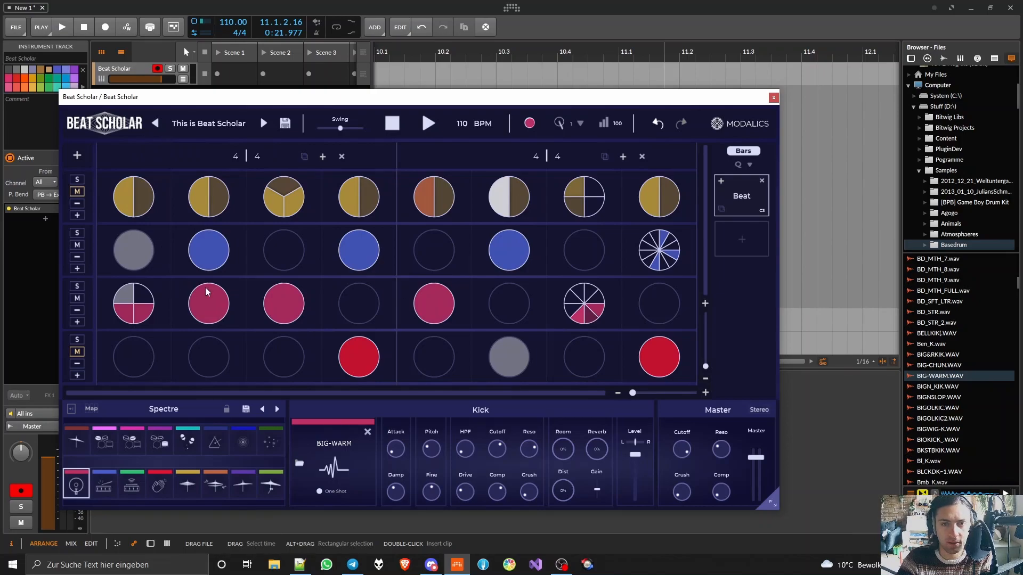
click(359, 291)
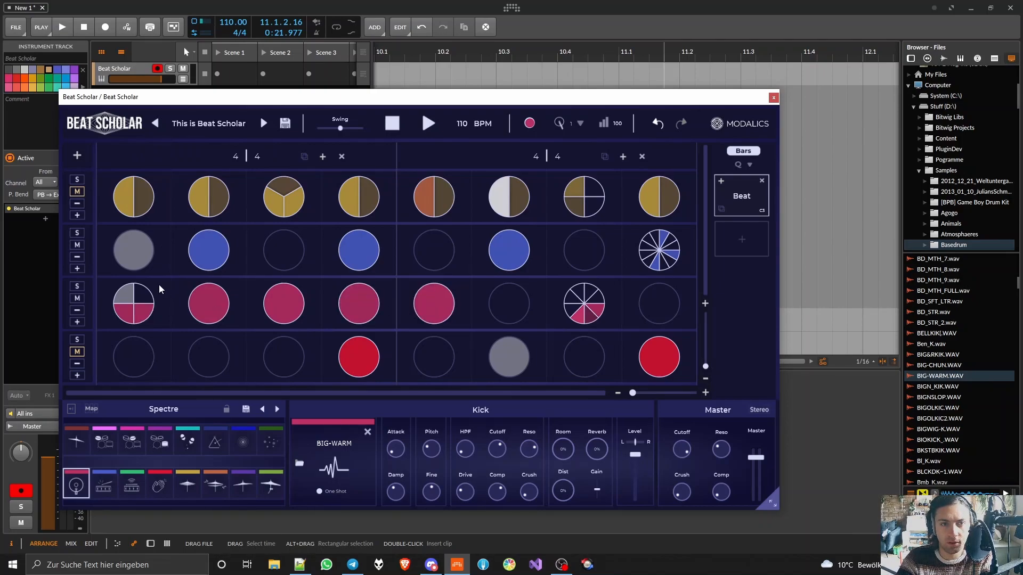
key(shift)
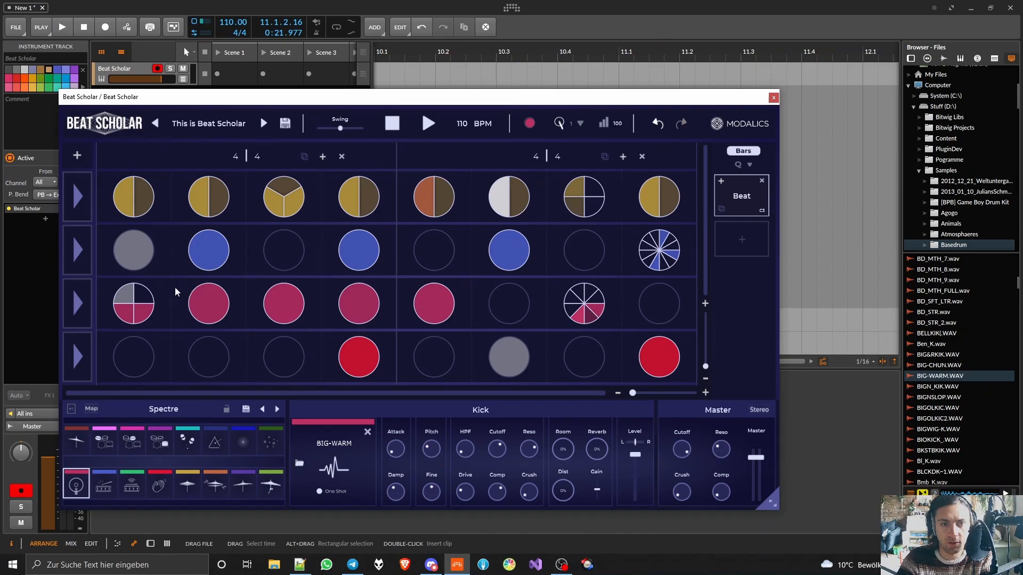
click(76, 298)
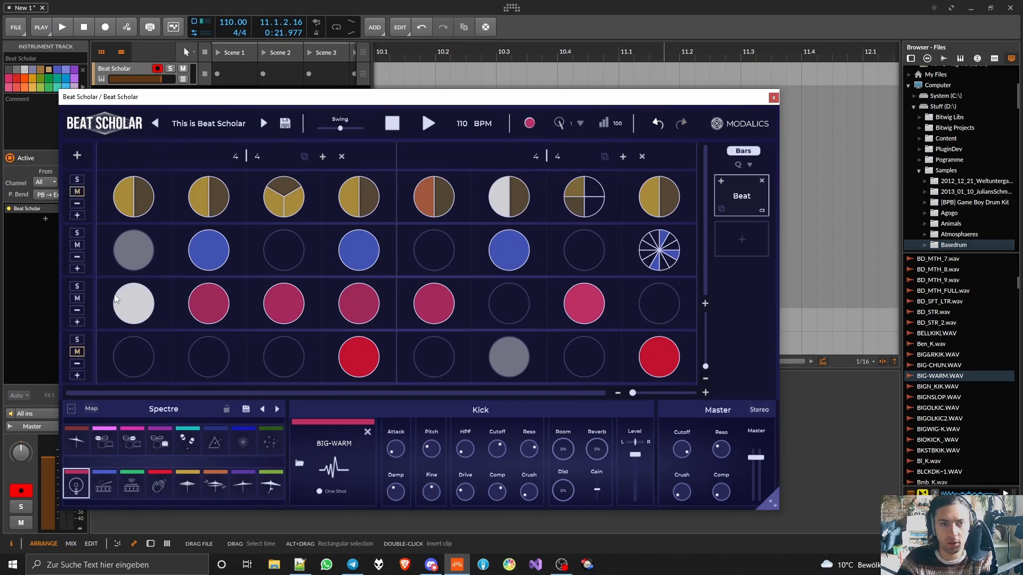
- Try the third row without Kick hits on its second and fourth beats during playback, and put both hits back
key(space)
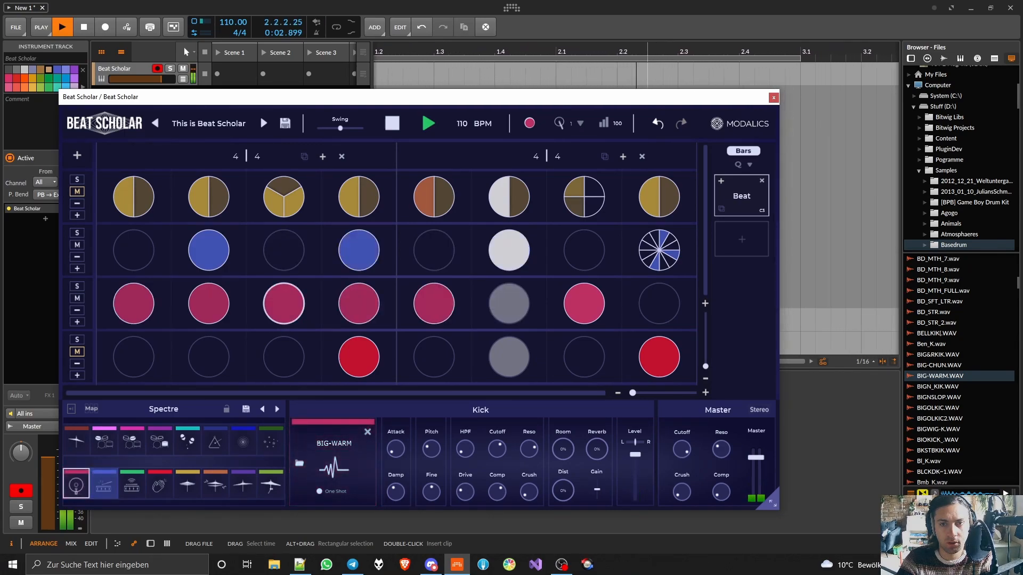
click(209, 304)
click(359, 304)
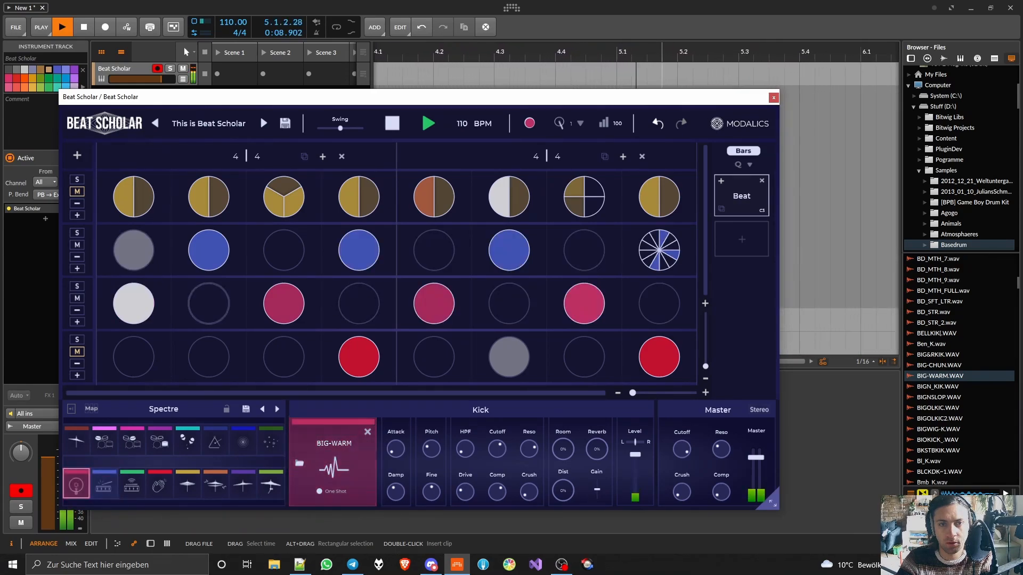
click(208, 304)
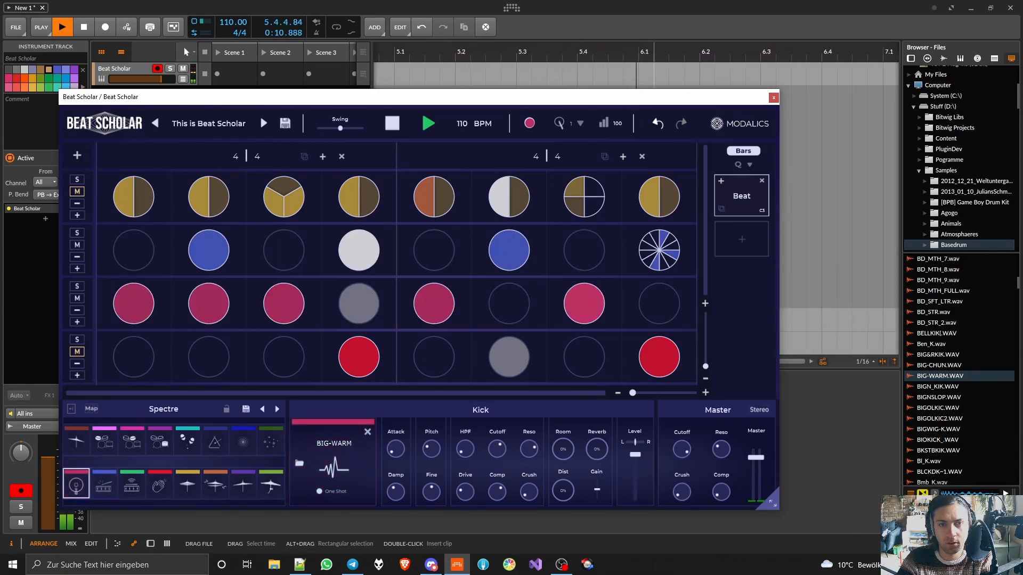
click(359, 304)
- Try a Kick hit on the third row's sixth beat and clear both its sixth and seventh beats
click(507, 304)
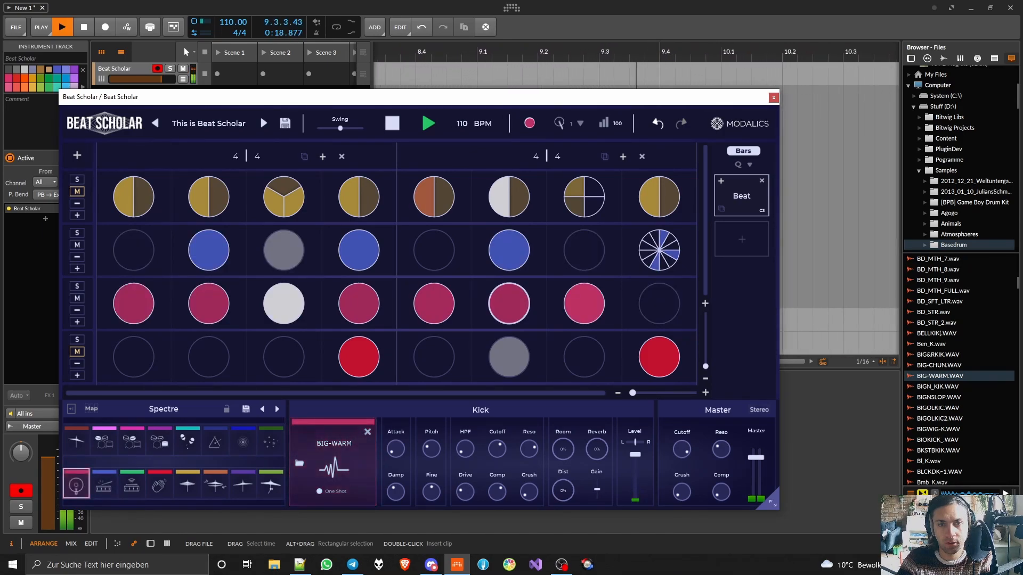
click(530, 311)
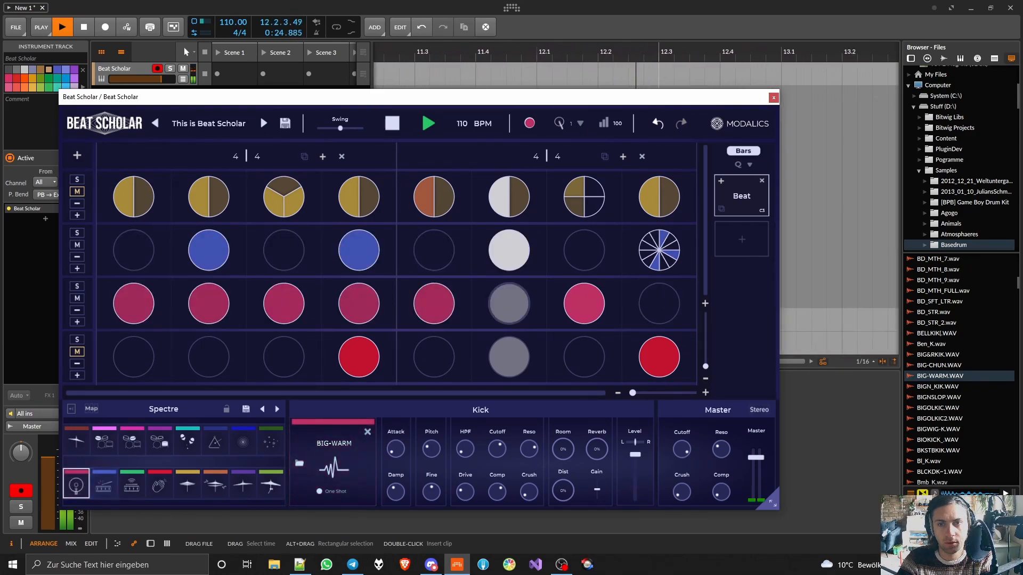
click(584, 305)
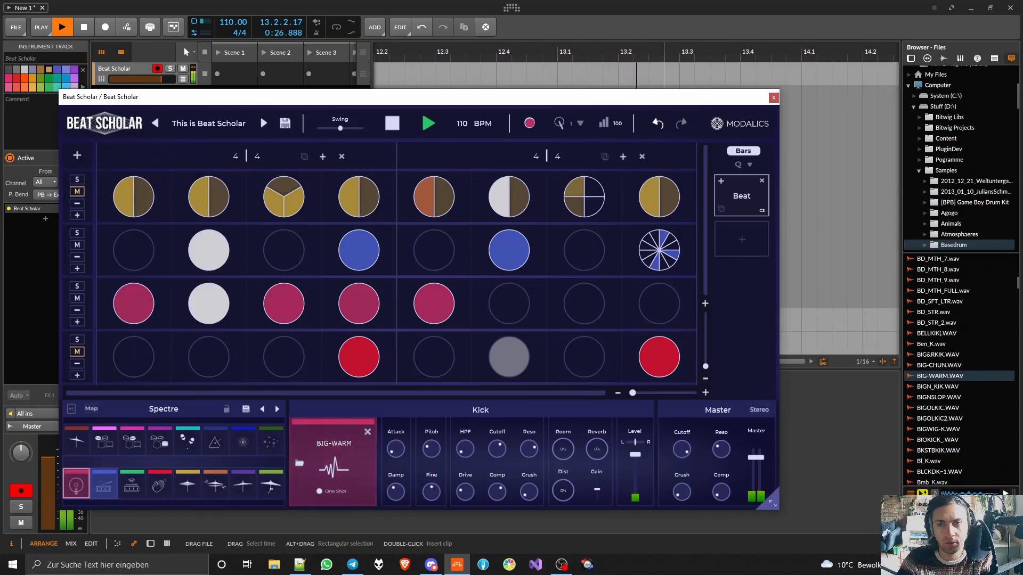
- Unmute the fourth row, divide its fourth beat into four slices, and put a Clap hit on the lower-right slice
click(74, 352)
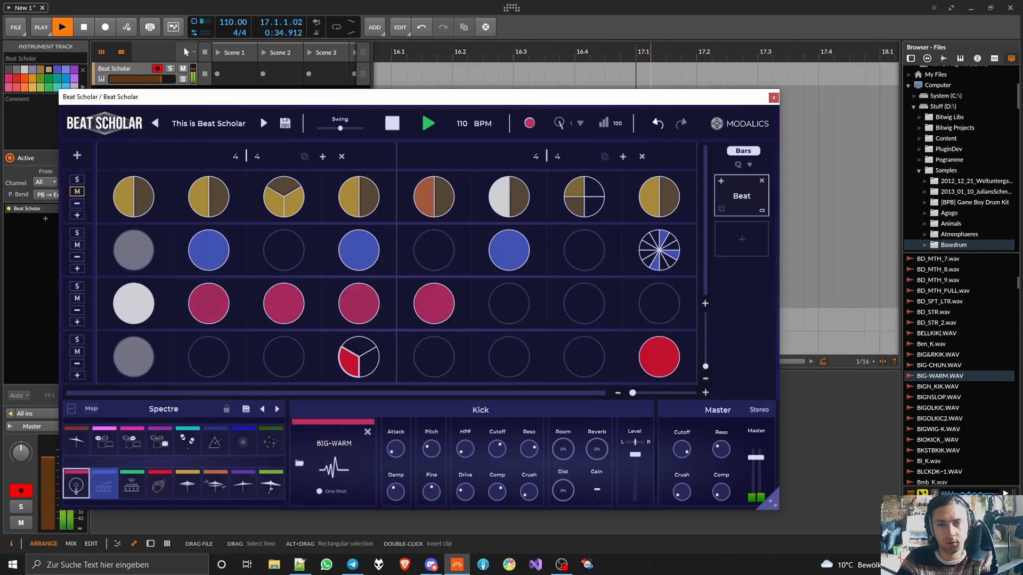
click(349, 363)
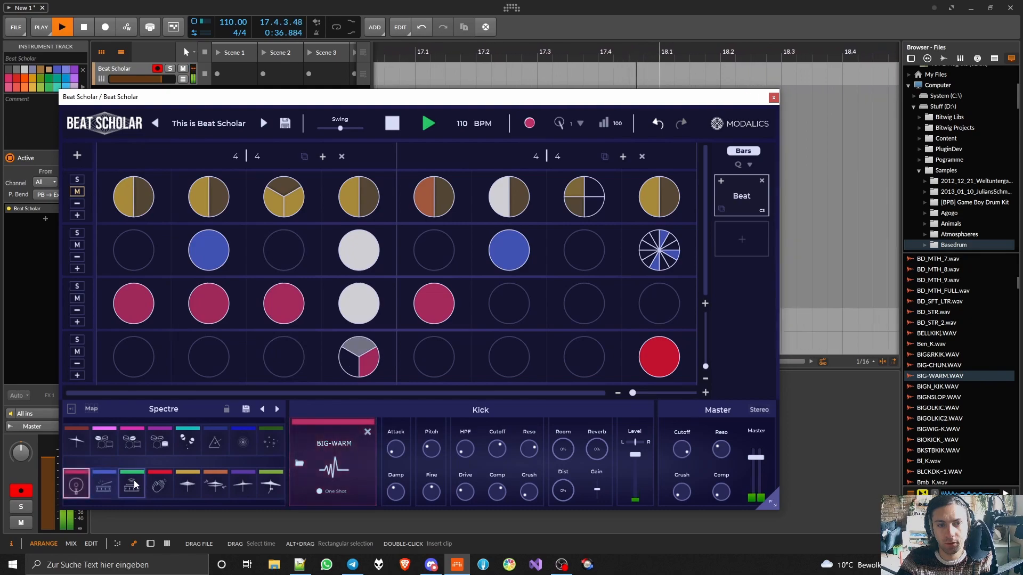
click(159, 484)
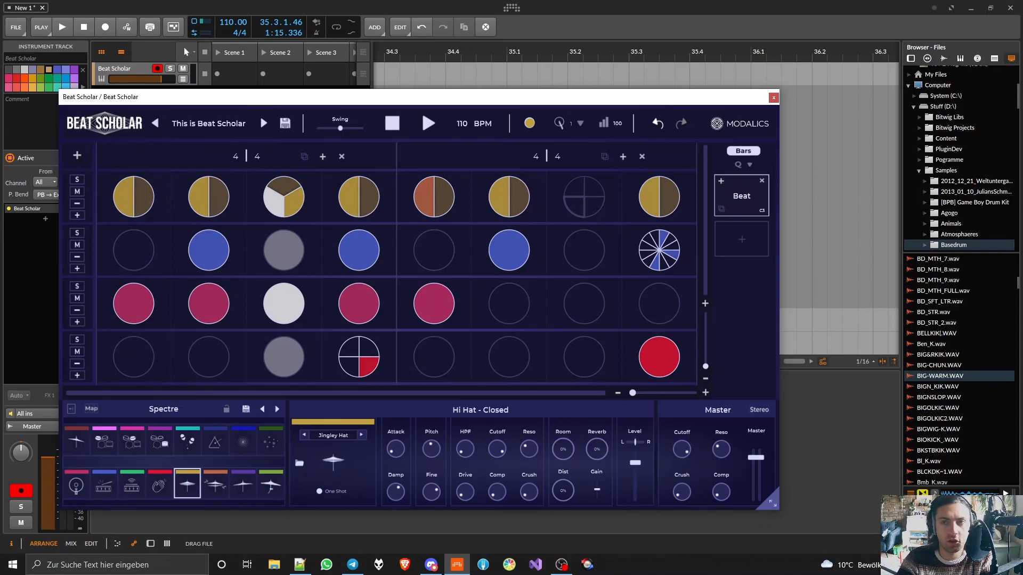
- Undo the clearing of the first row's seventh beat and audition the pattern in short playback runs
click(656, 124)
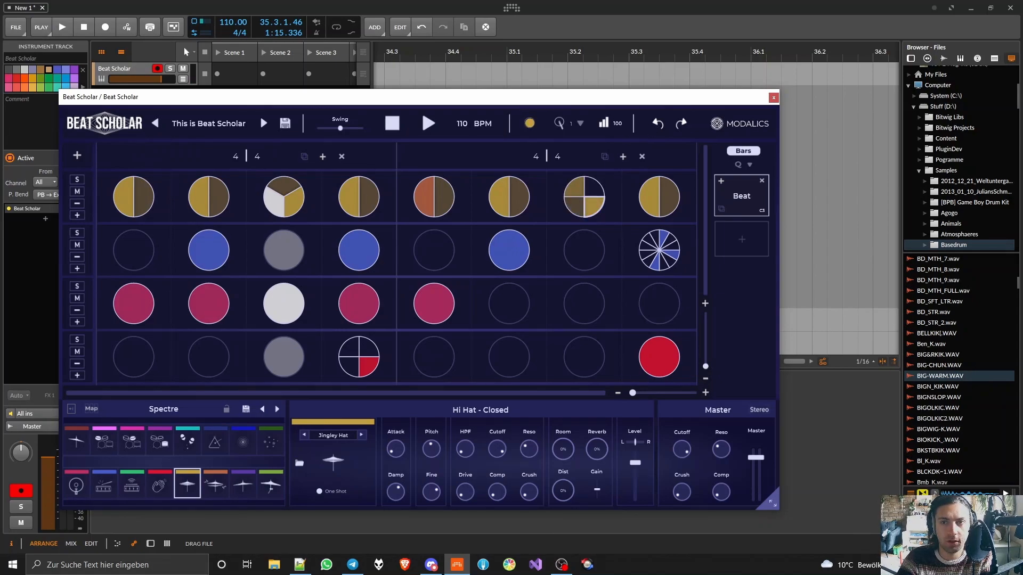
key(space)
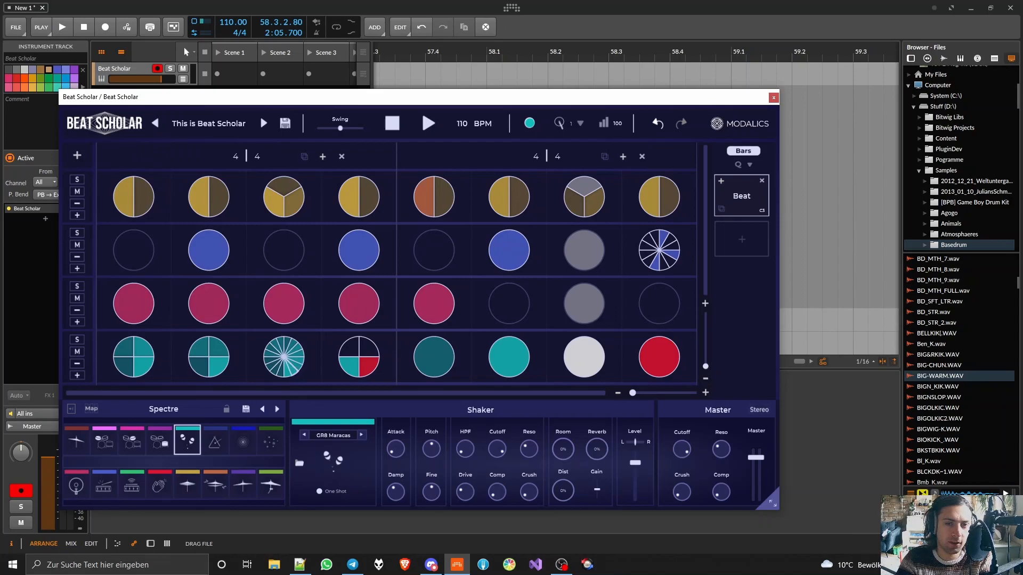
key(space)
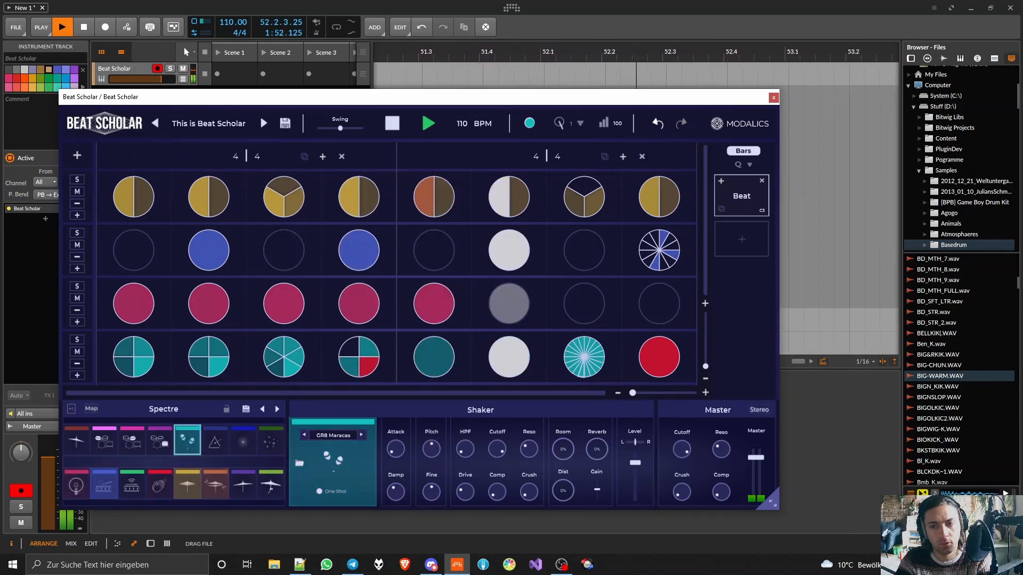
key(space)
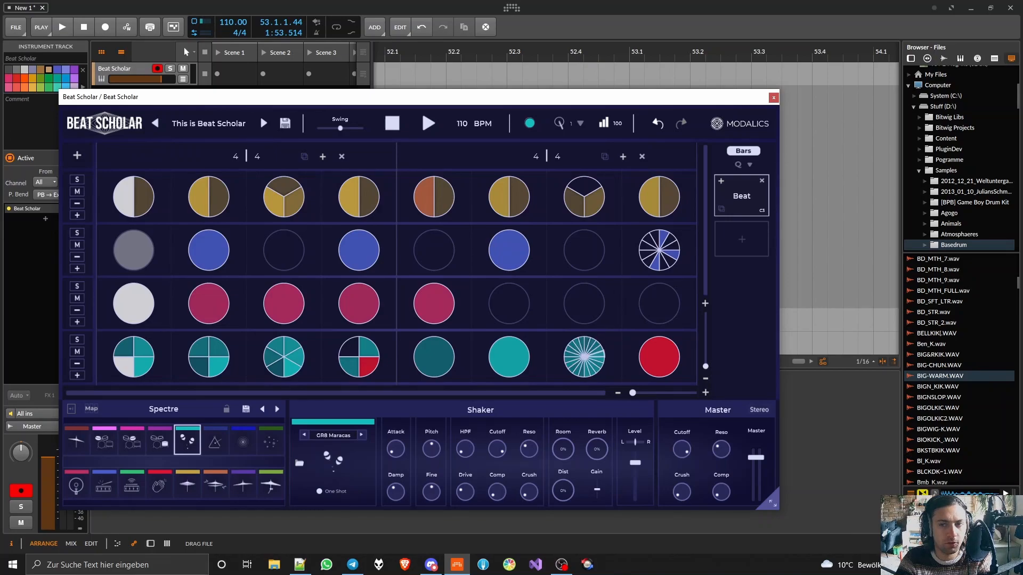
key(space)
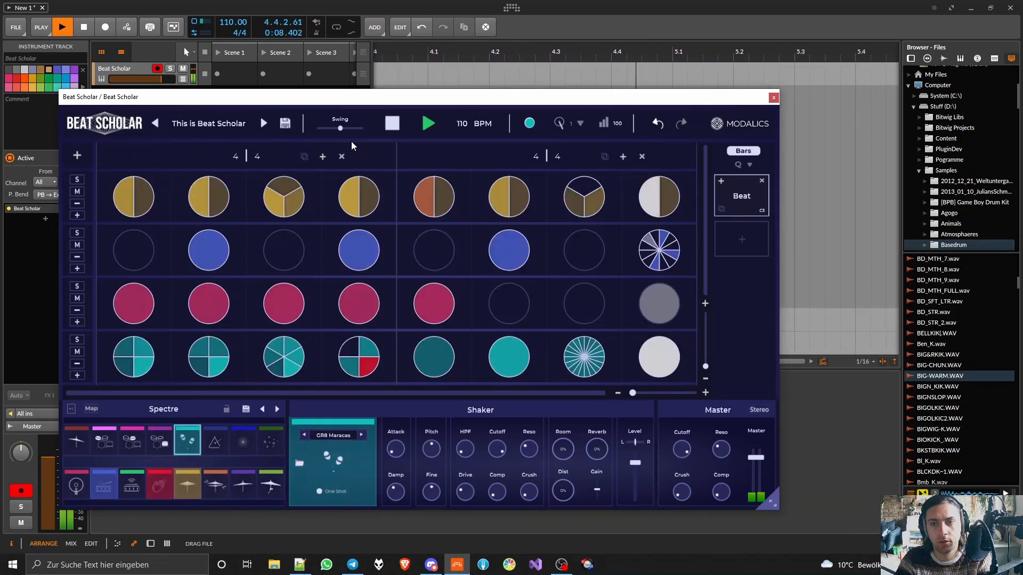
key(space)
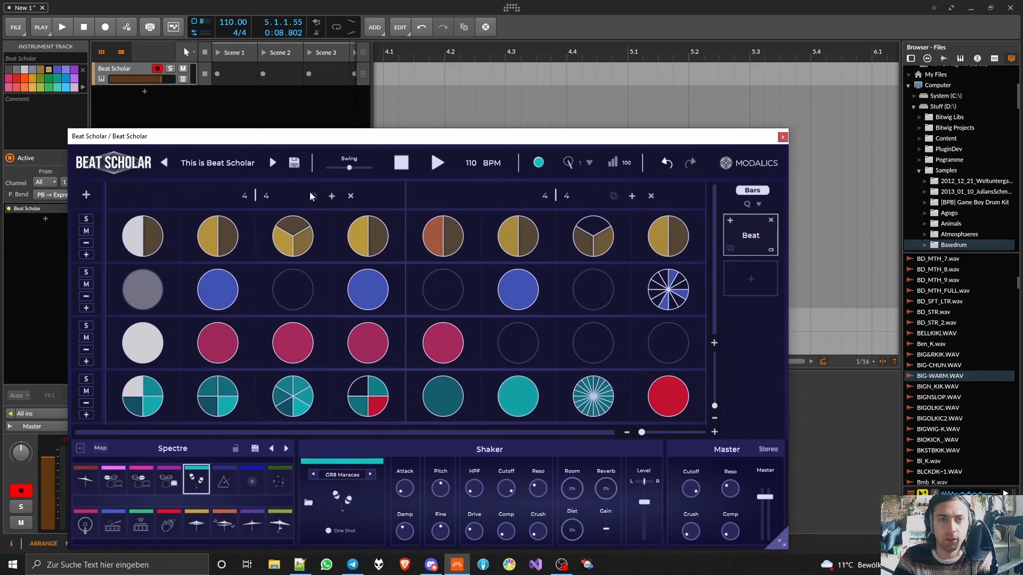
- Create a one-bar note clip at the start of the Beat Scholar track and draw three consecutive sixteenth-note G2 notes in it
double_click(393, 71)
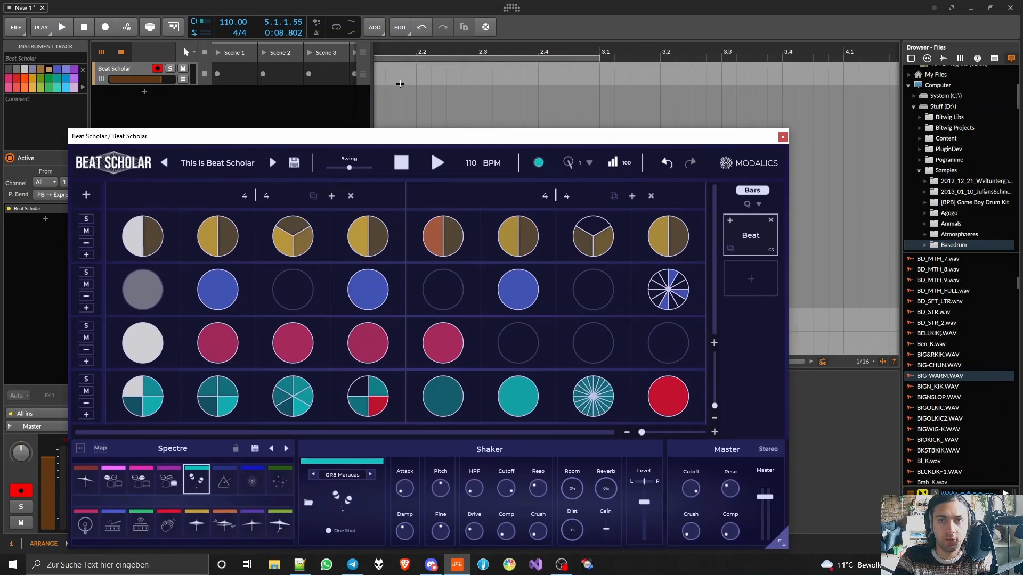
click(430, 114)
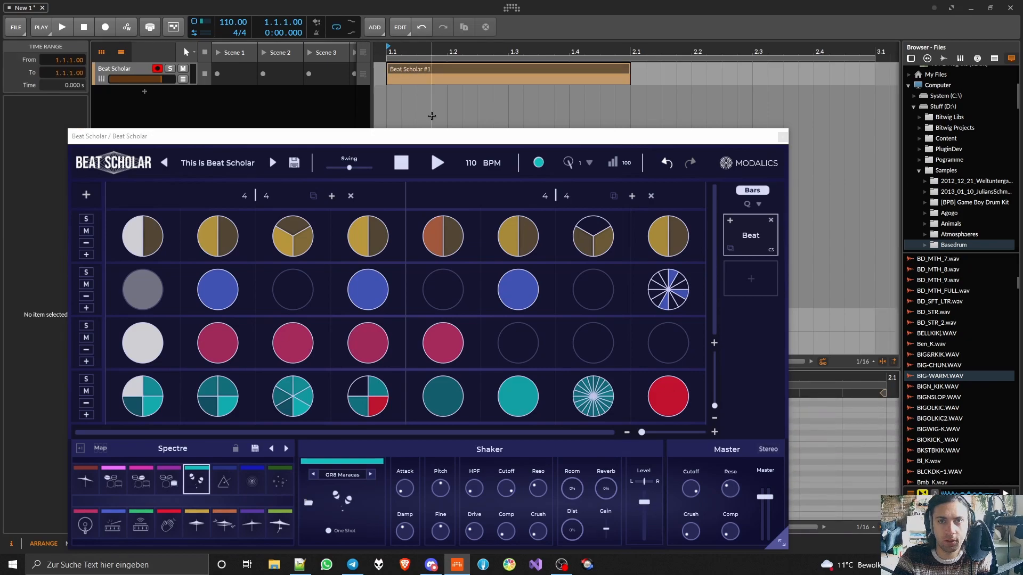
drag(439, 134, 442, 6)
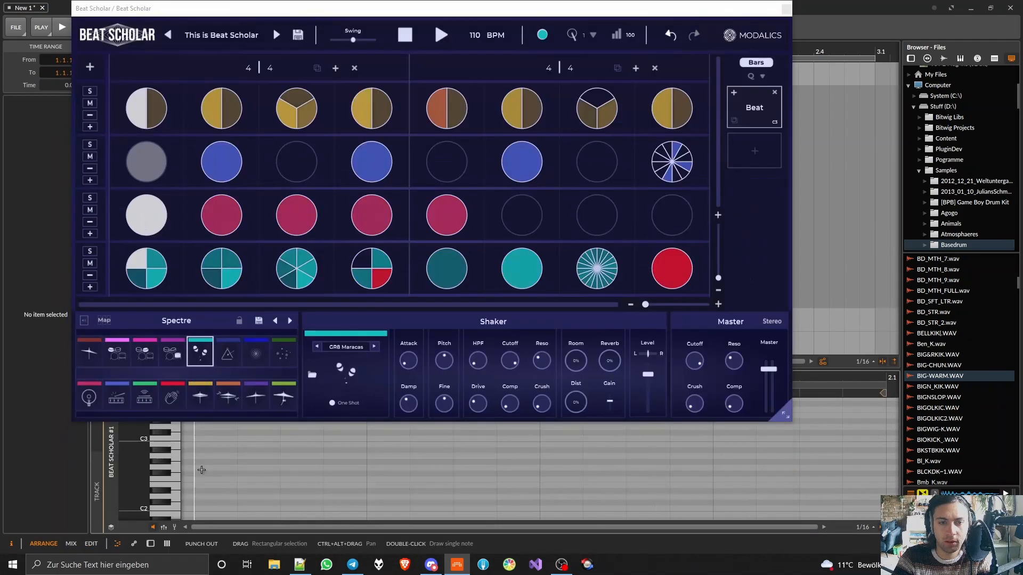
double_click(201, 469)
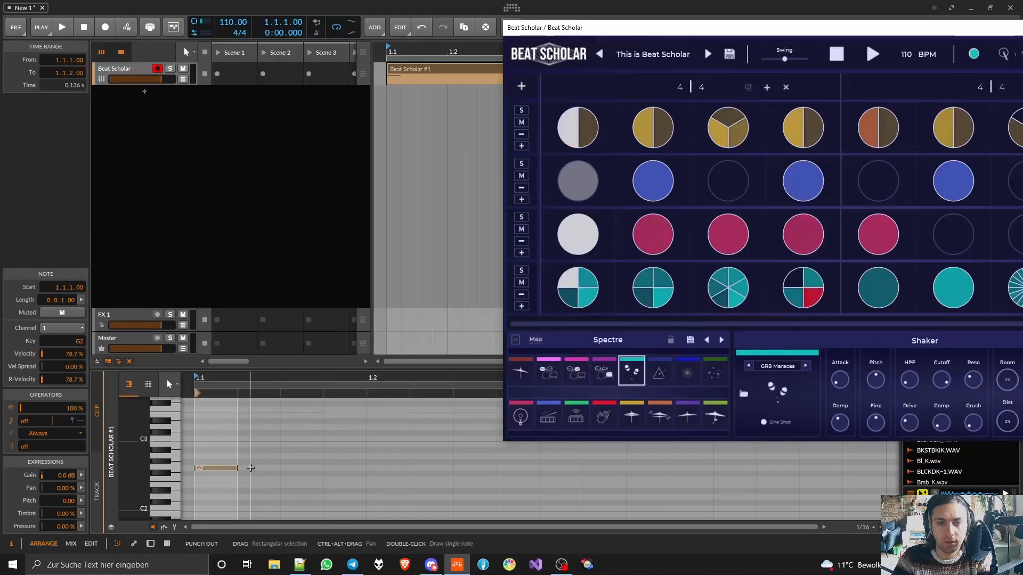
double_click(261, 469)
double_click(304, 468)
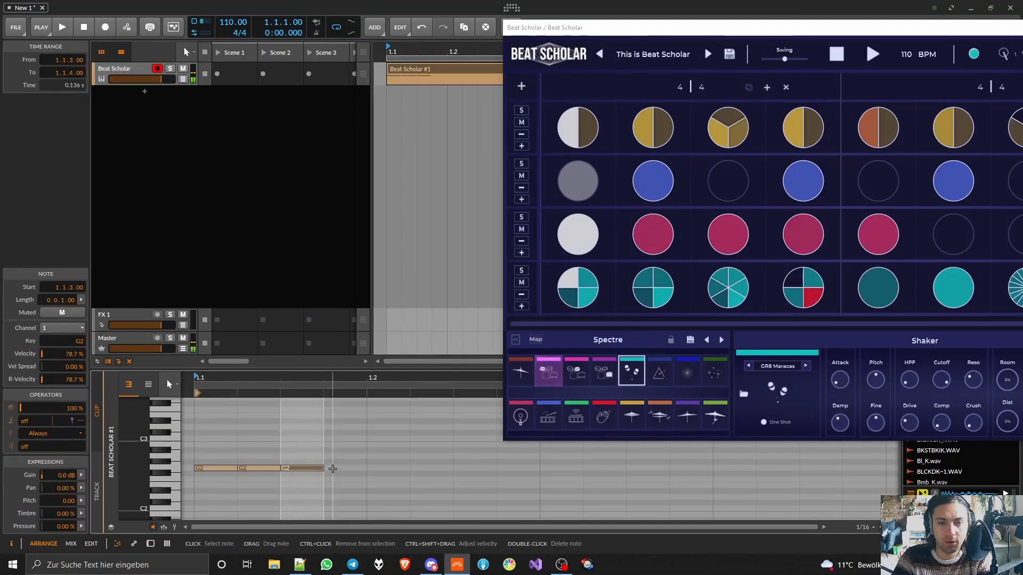
- Add a G2 note at 1.1.4, shorten it to a quarter of a sixteenth, and duplicate it three times up to 1.2
scroll(332, 469, up, 5)
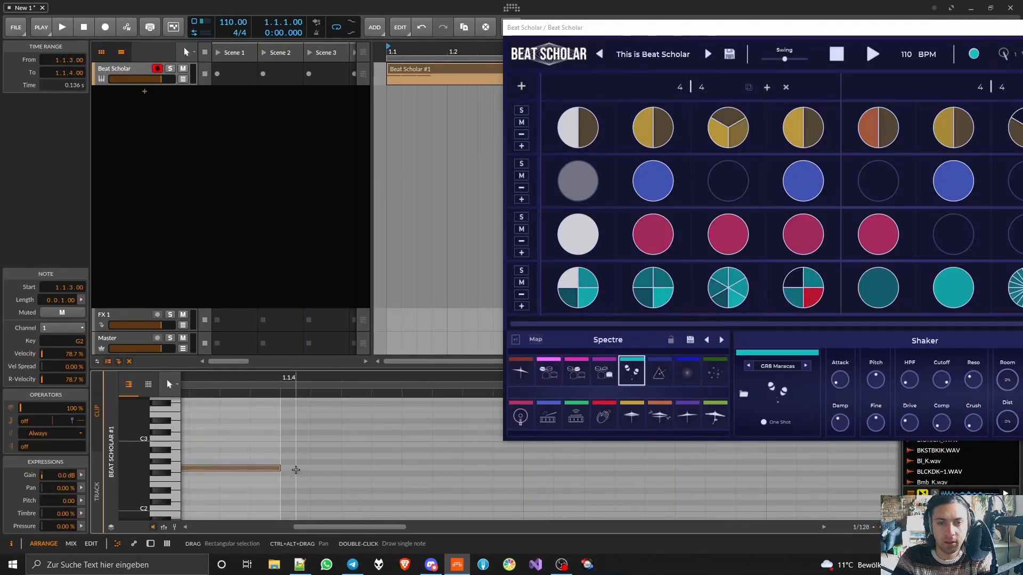
double_click(295, 469)
drag(522, 473, 336, 490)
click(318, 470)
key(ctrl+d)
key(ctrl+d)
key(ctrl+d)
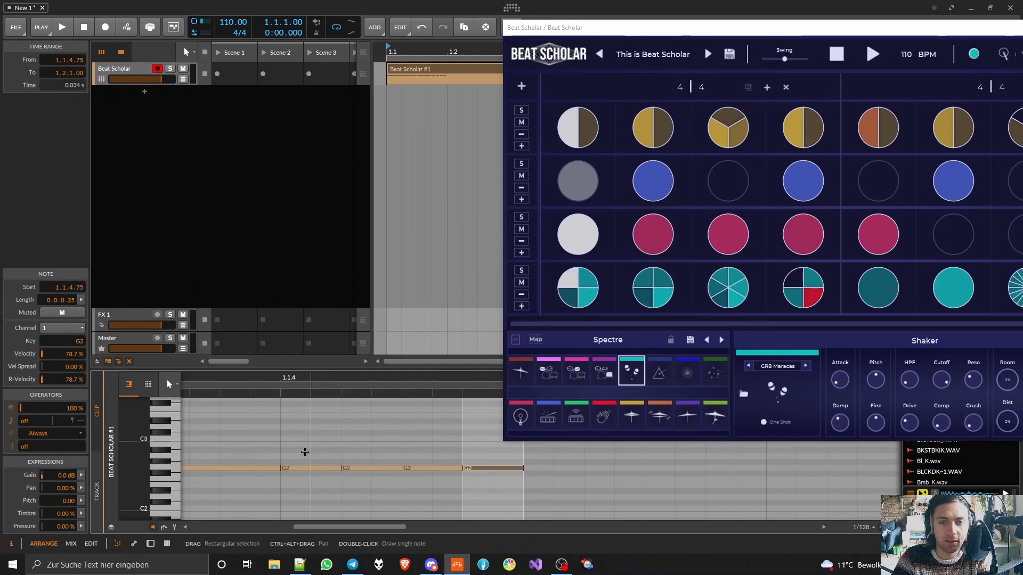
- Set the note editor's grid to a fixed 1/16 and select the short G2 notes
click(861, 527)
drag(857, 428, 857, 424)
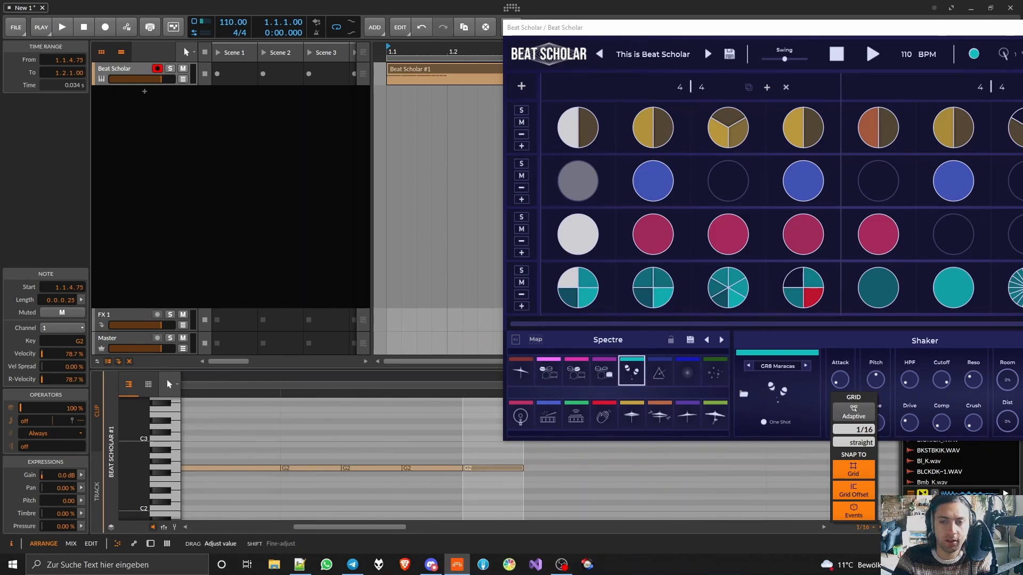
click(511, 470)
click(410, 434)
drag(289, 442, 478, 503)
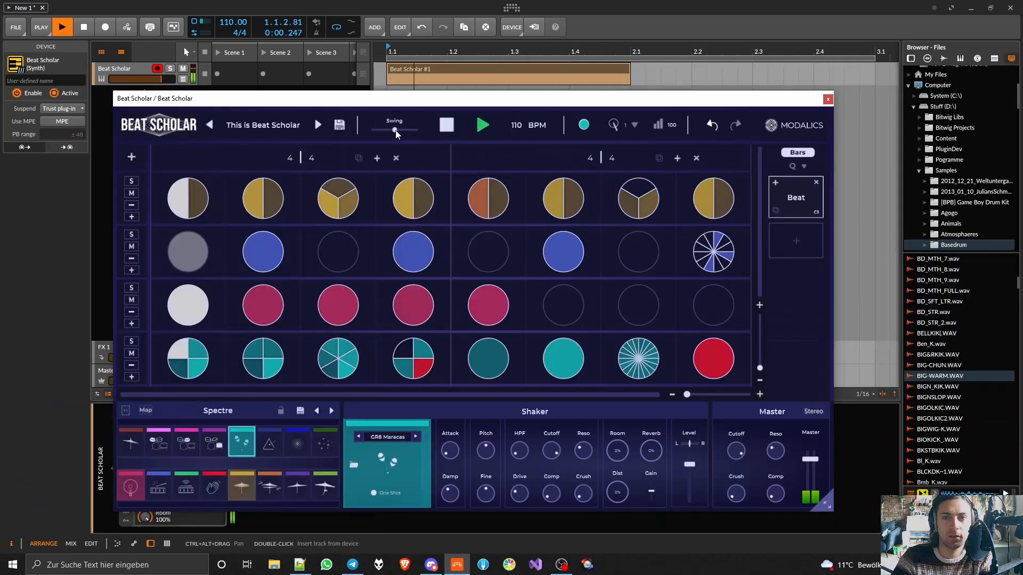
- Try the Swing at 151% during playback and bring it back to just above its middle position
mouse_move(394, 130)
mouse_down()
mouse_move(419, 129)
mouse_move(408, 137)
mouse_up()
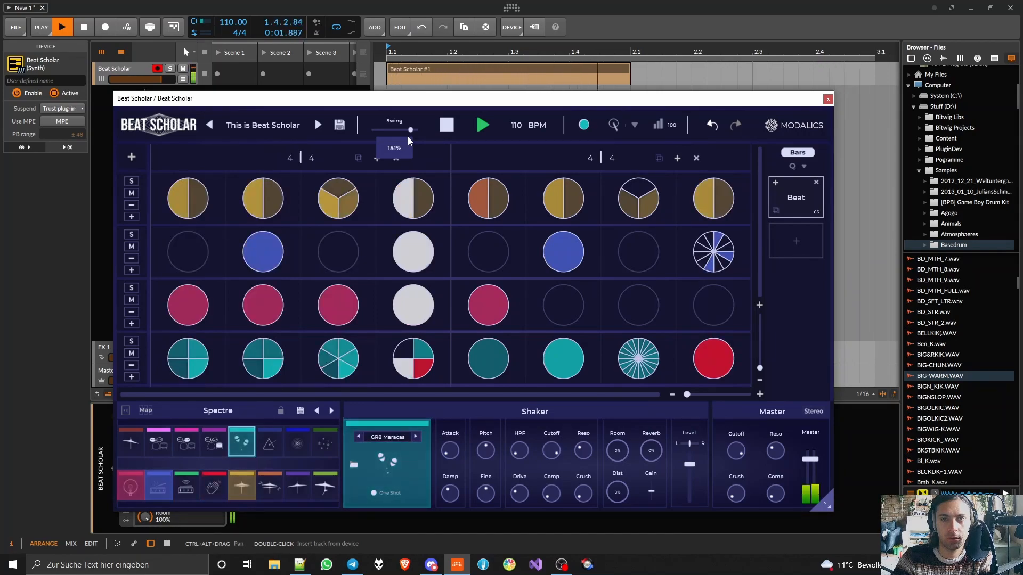
mouse_move(409, 137)
mouse_down()
mouse_move(422, 139)
mouse_move(397, 135)
mouse_up()
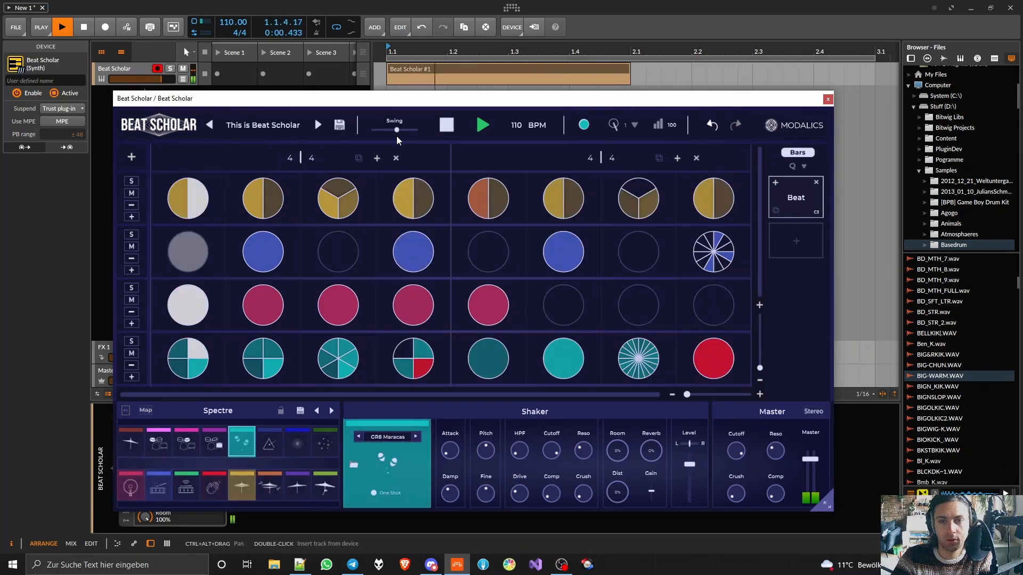
key(space)
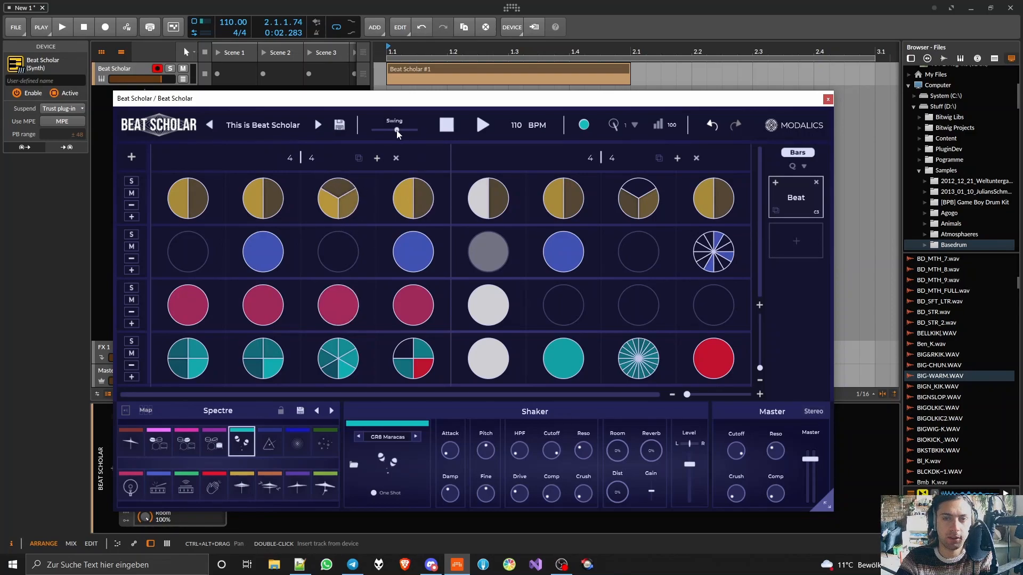
- Lower the Swing well below its middle position and fine-tune it while the pattern plays
drag(397, 130, 383, 138)
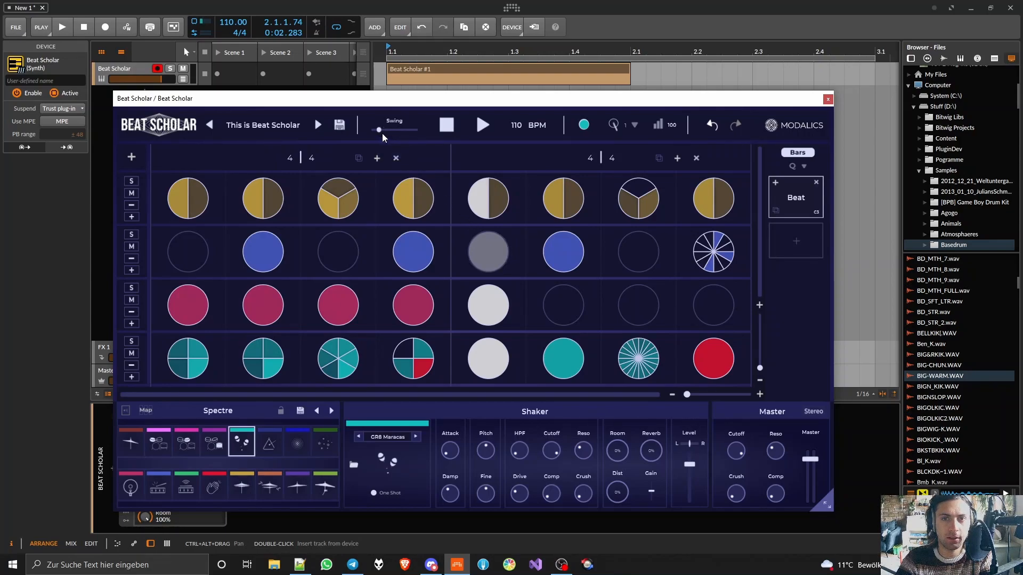
key(space)
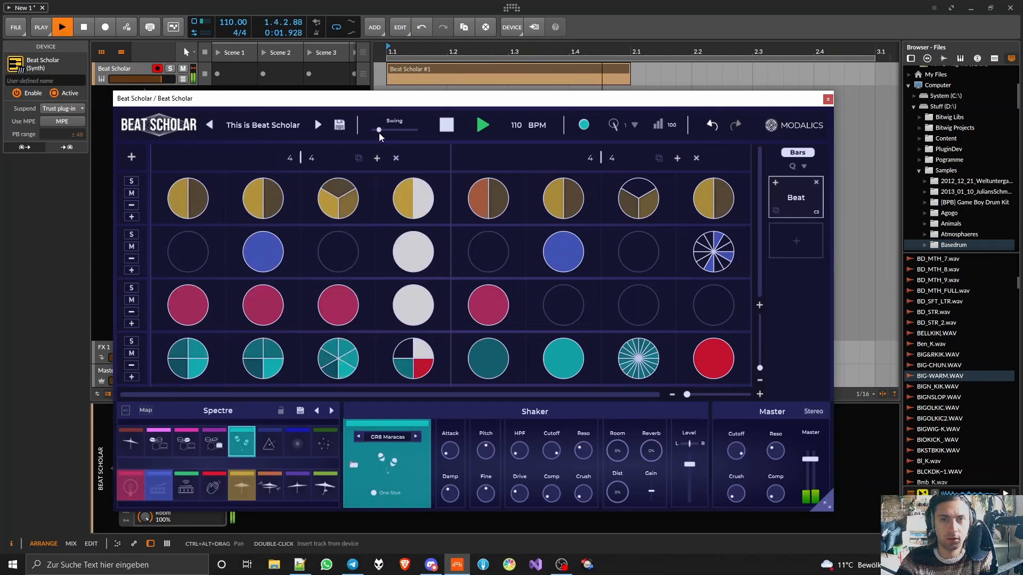
scroll(378, 133, down, 3)
drag(381, 132, 384, 129)
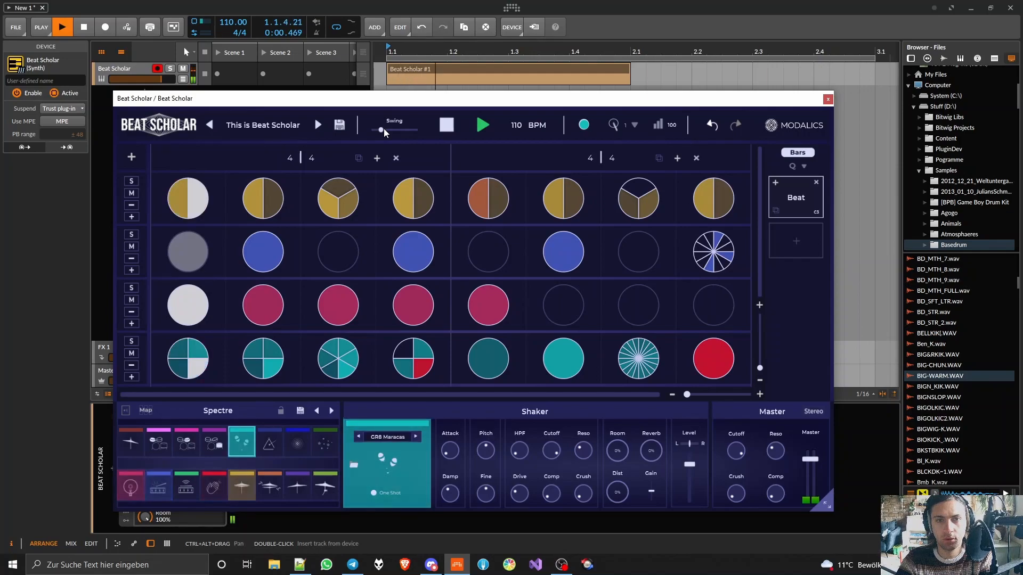
key(space)
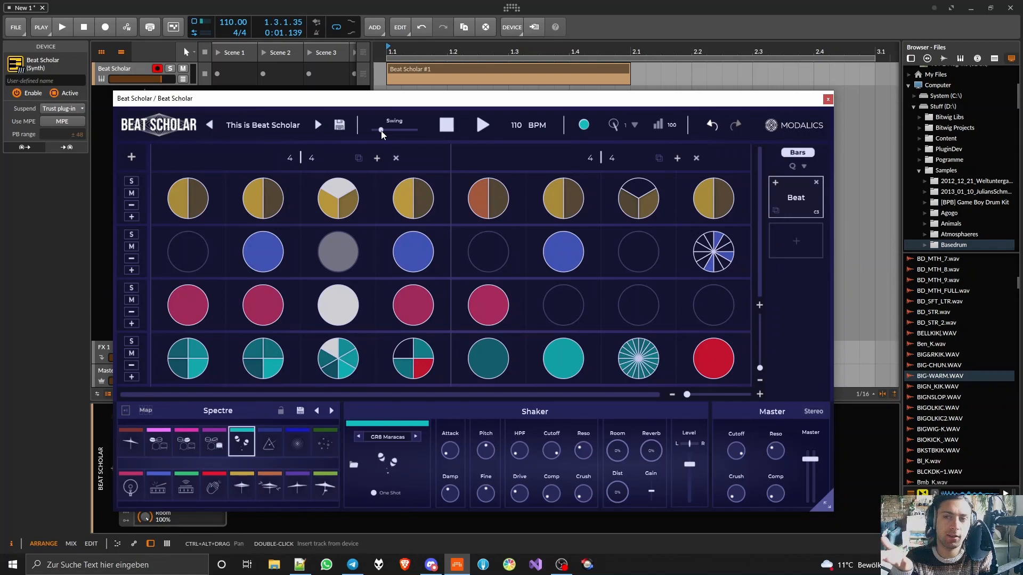
- Try a 5/4 time signature on the second bar, return it to 4/4, and play the pattern
scroll(593, 157, up, 2)
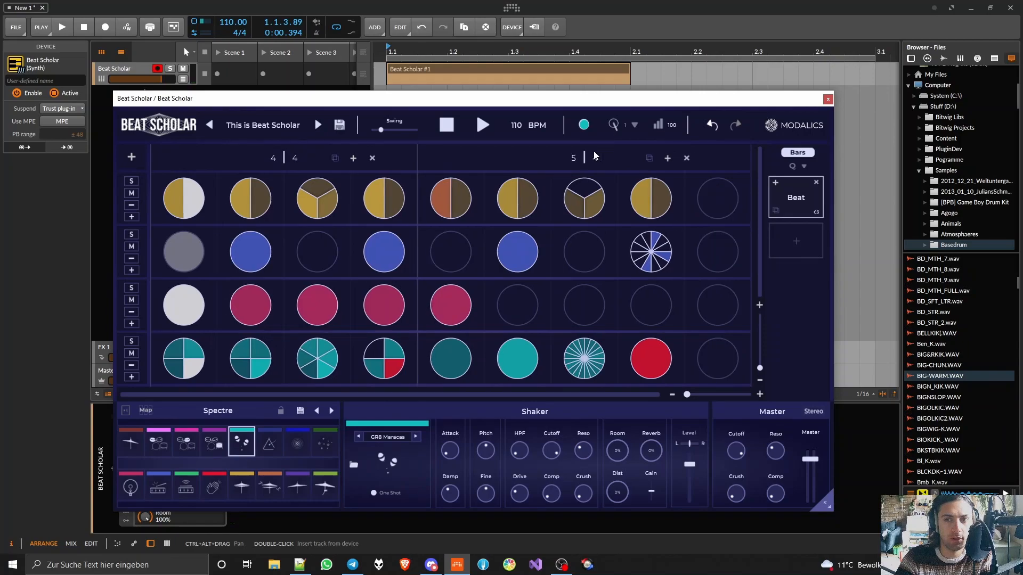
scroll(594, 156, down, 2)
key(space)
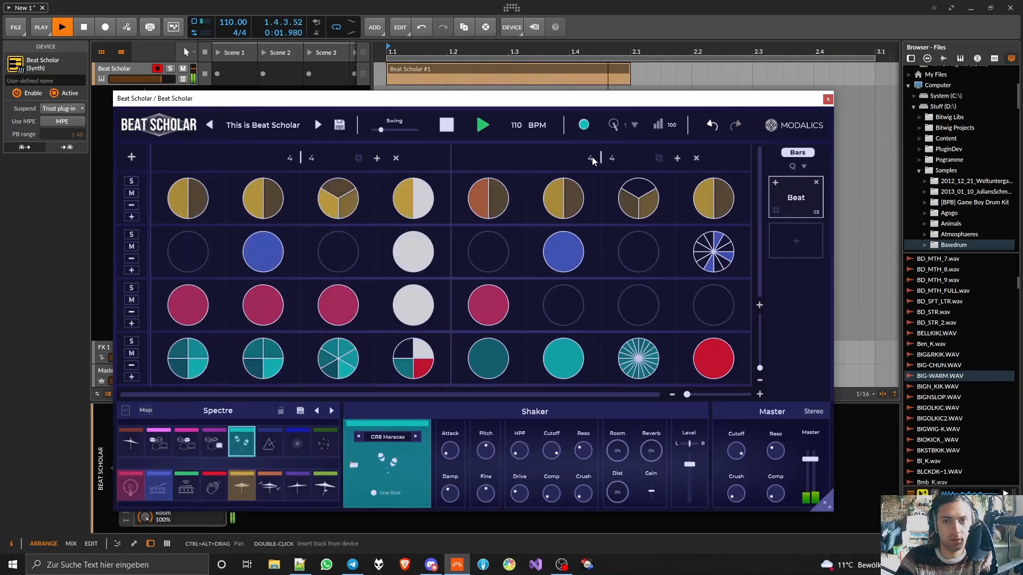
key(space)
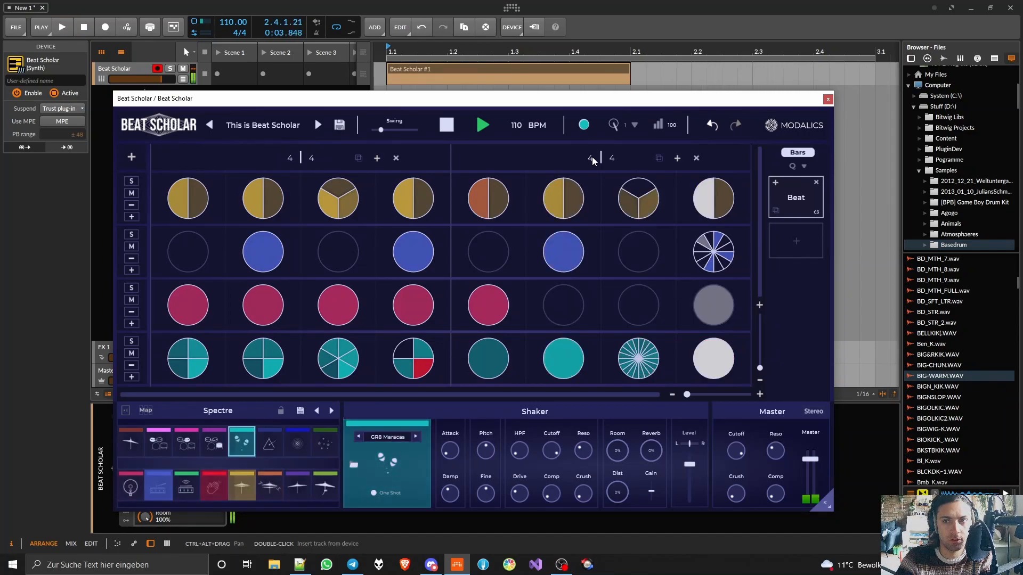
- Set the second bar's time signature to 3/4 and listen to the shortened pattern
scroll(592, 158, down, 1)
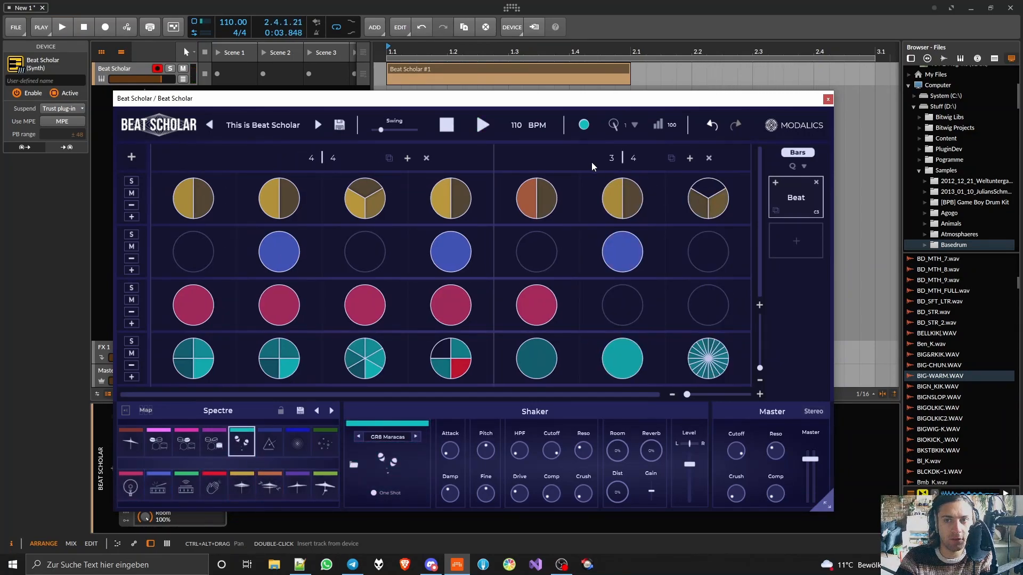
key(space)
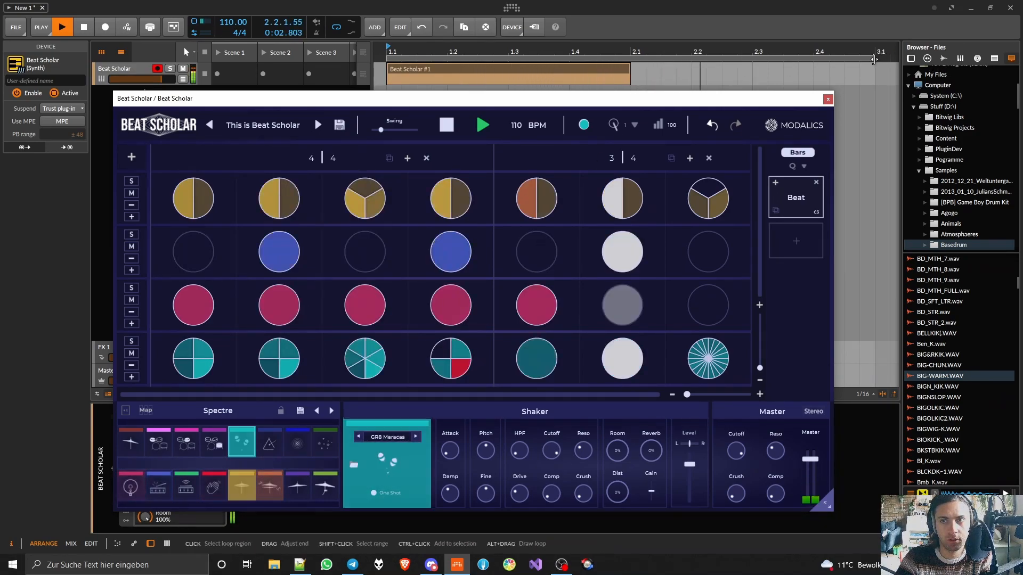
key(space)
- Set the Bitwig project's time signature to 7/4
click(235, 32)
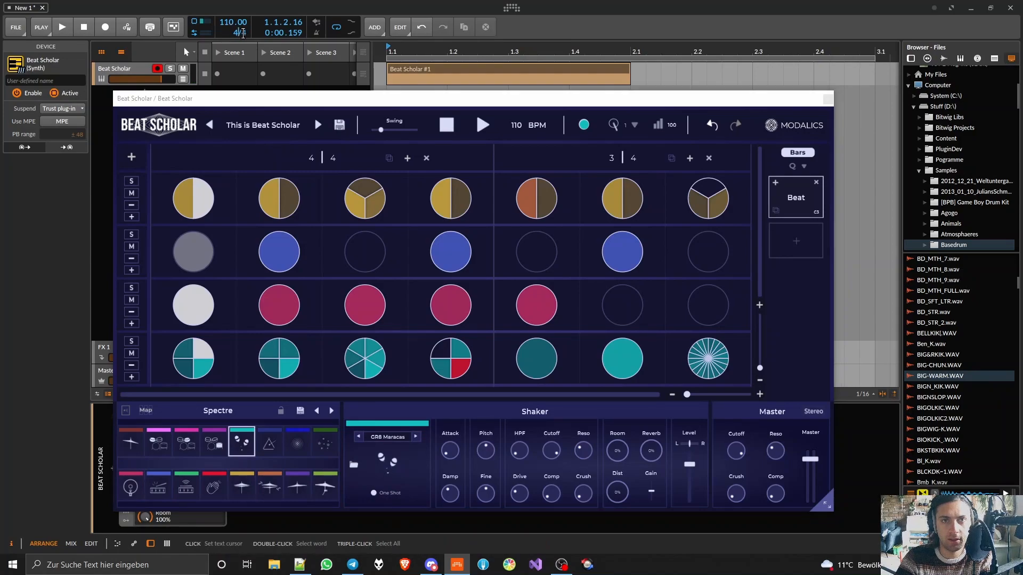
text(7/4)
key(Return)
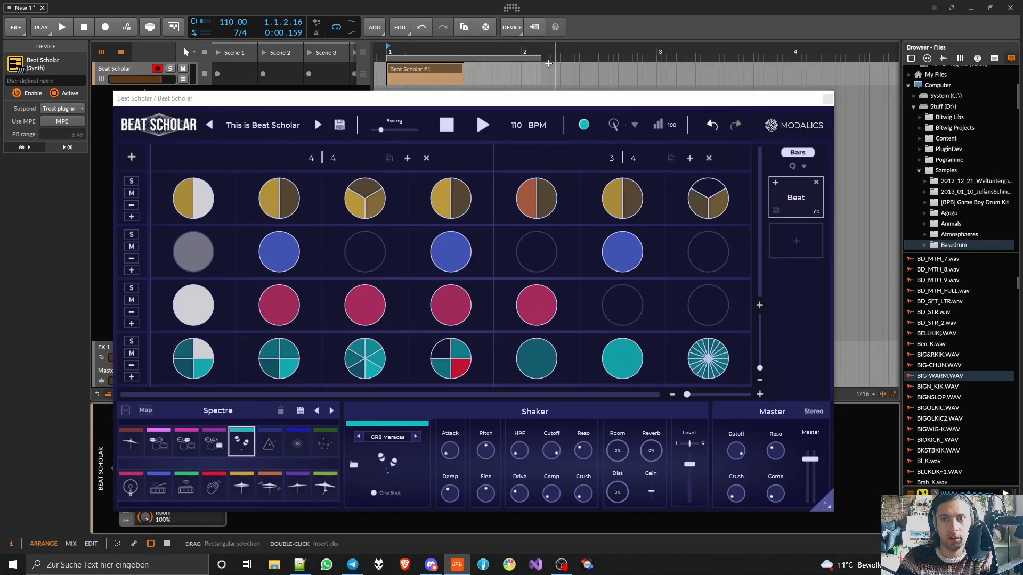
- Shorten the loop region to the first 7/4 bar, extend the Beat Scholar clip to match, and play the loop
click(537, 58)
drag(538, 59, 522, 59)
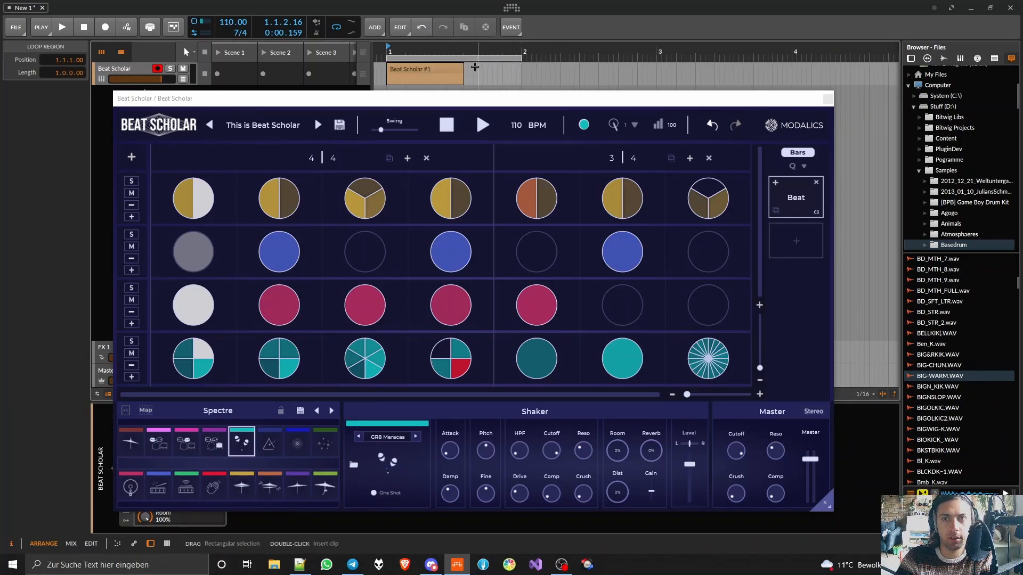
drag(462, 68, 522, 59)
key(space)
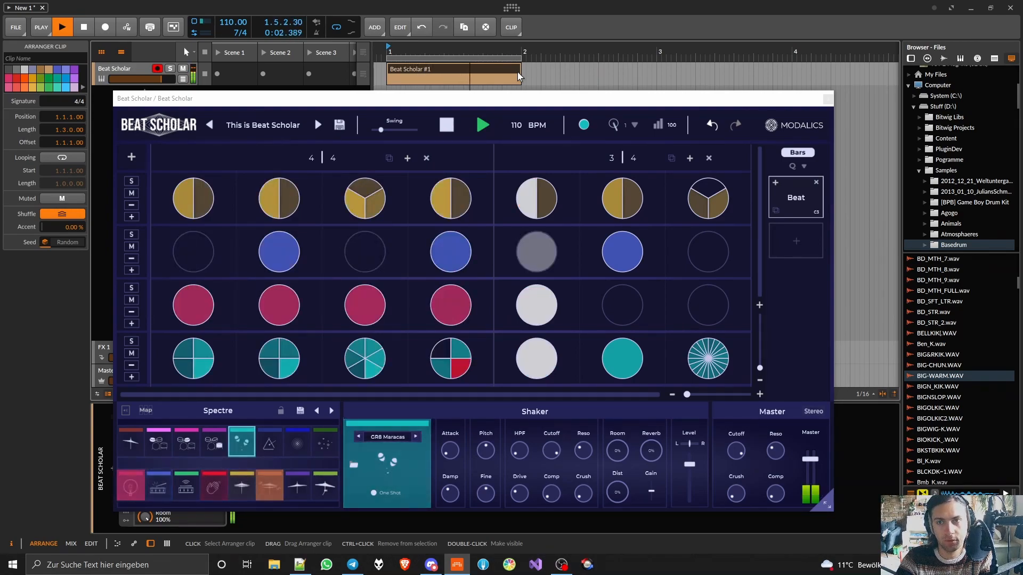
key(space)
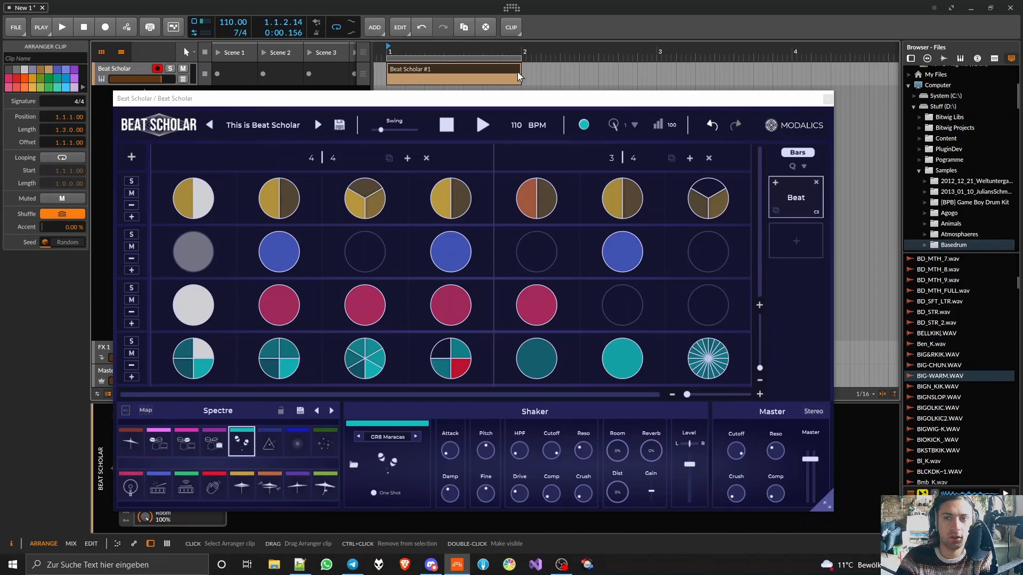
- Add an empty 3/4 bar after the second bar of the Beat Scholar pattern
click(293, 153)
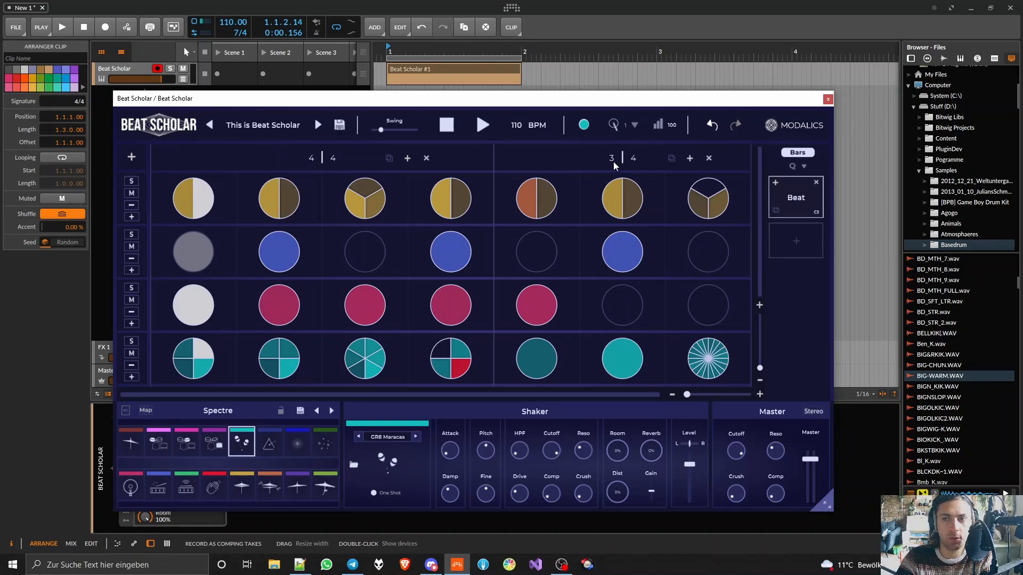
click(690, 158)
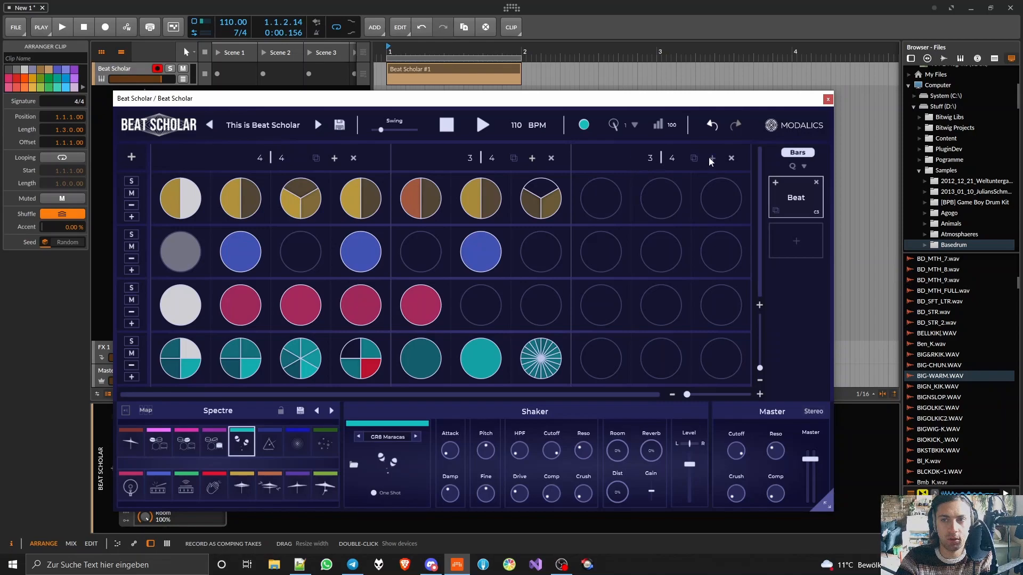
- Try different time signatures on the third bar of the pattern, including 4/4, 4/16, 20/16 and 20/4
drag(652, 159, 511, 223)
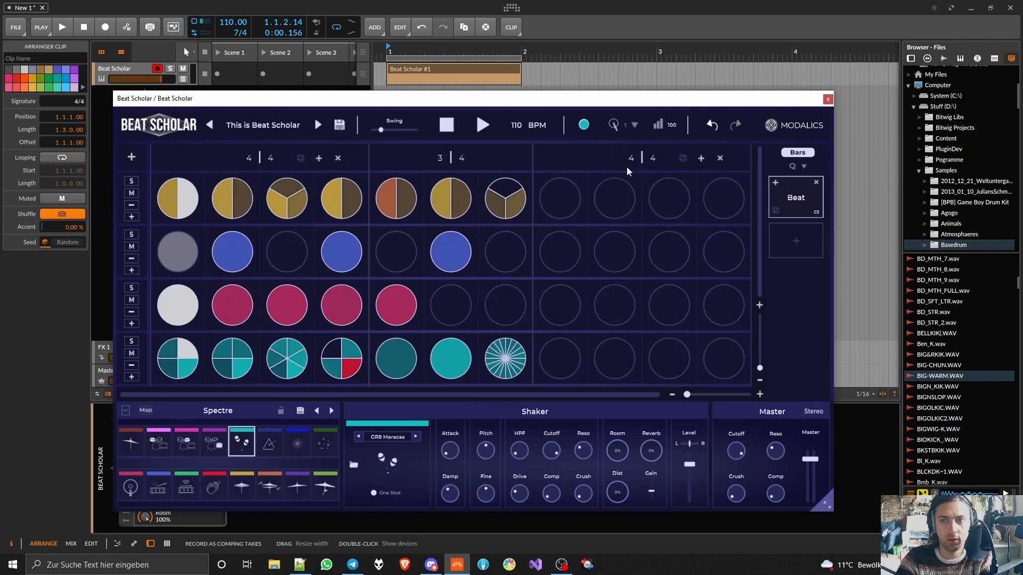
drag(651, 158, 627, 268)
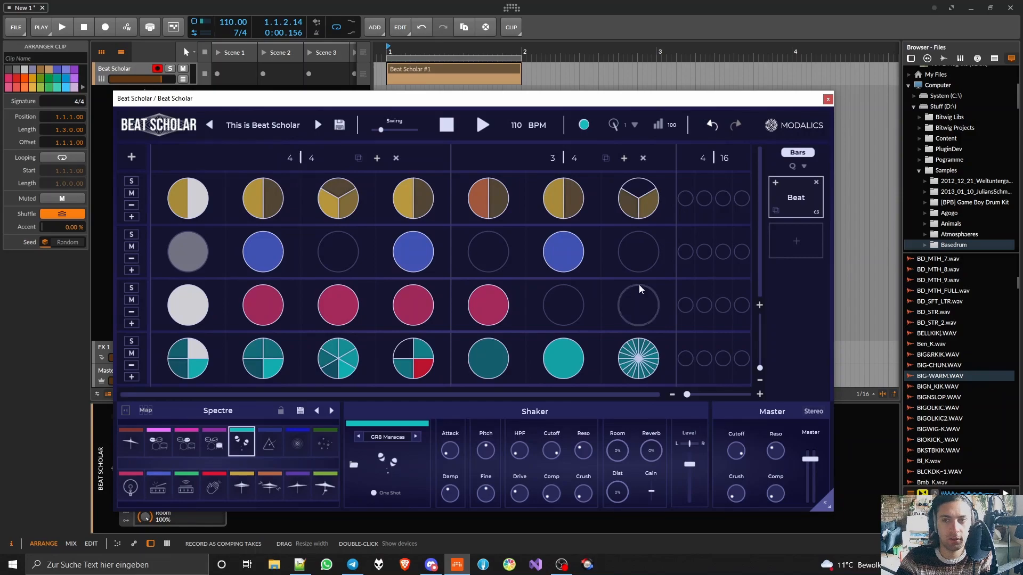
drag(702, 163, 669, 108)
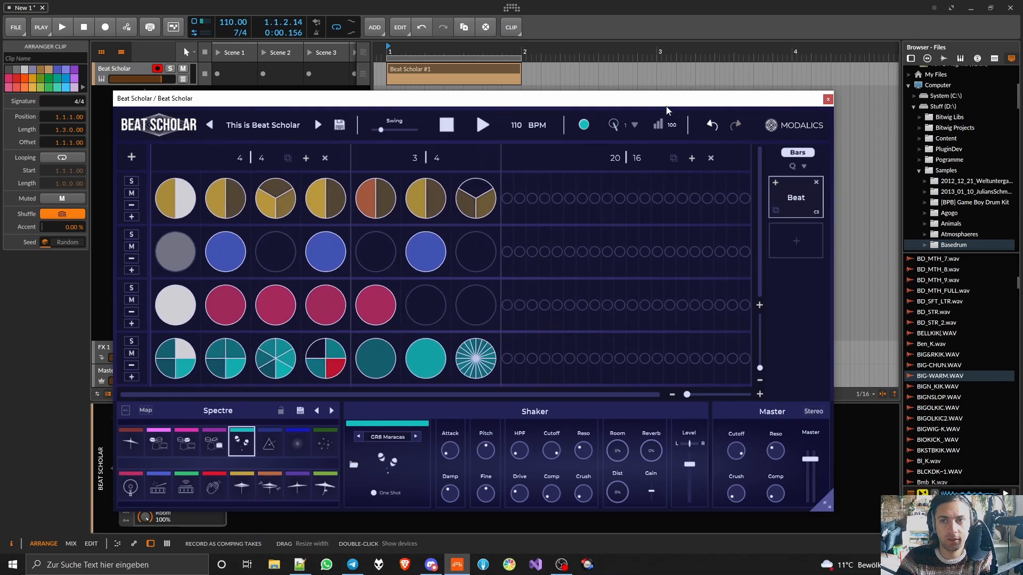
drag(638, 204, 663, 35)
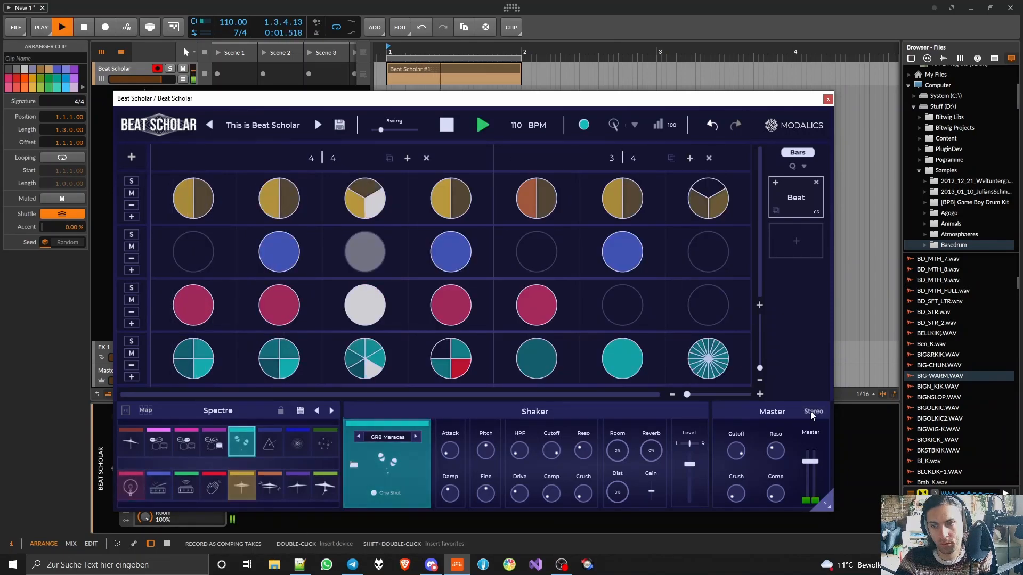
- Switch Beat Scholar's master output mode to Multi, stop playback, and close the plugin window
click(810, 411)
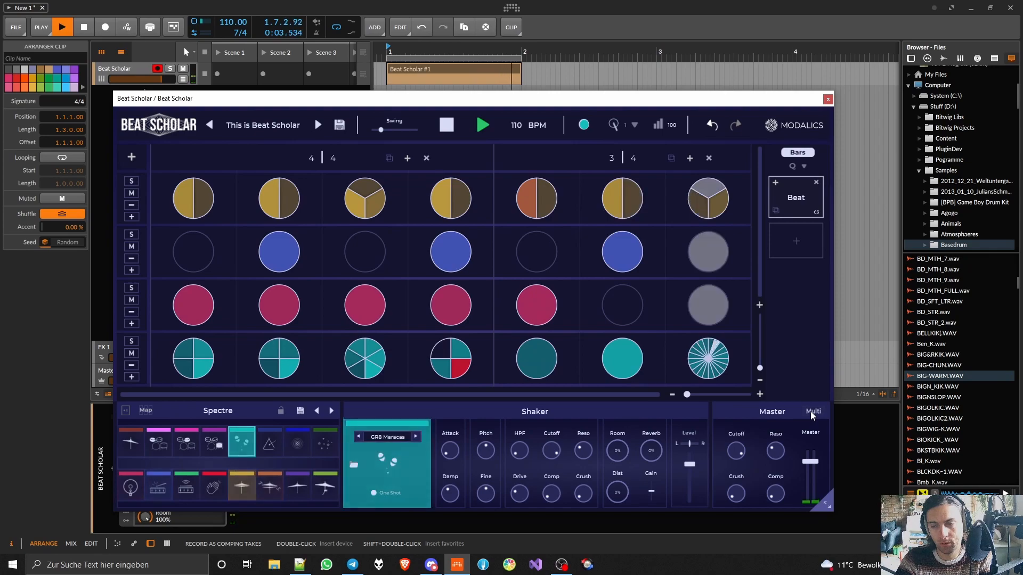
click(810, 412)
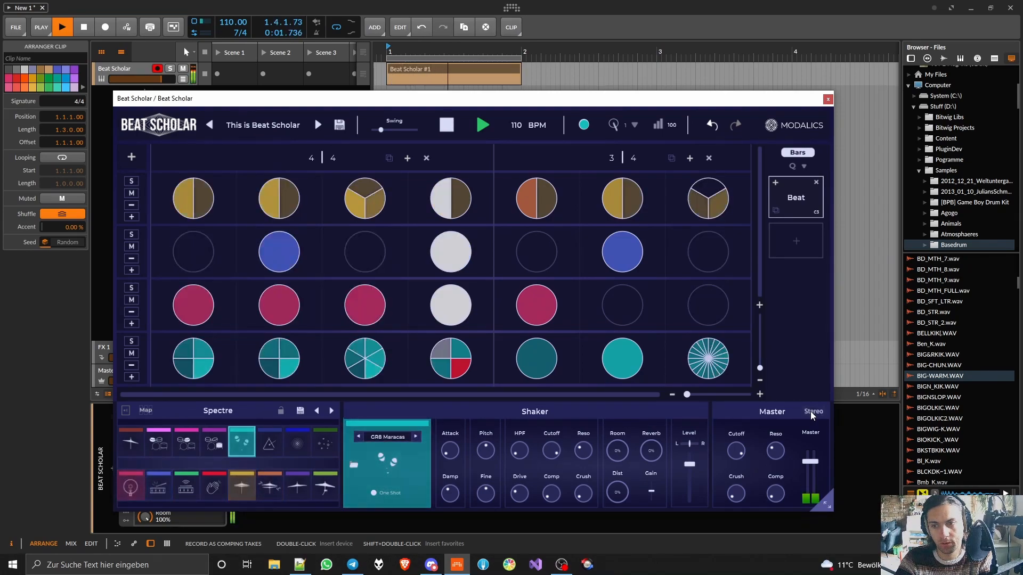
click(810, 412)
key(space)
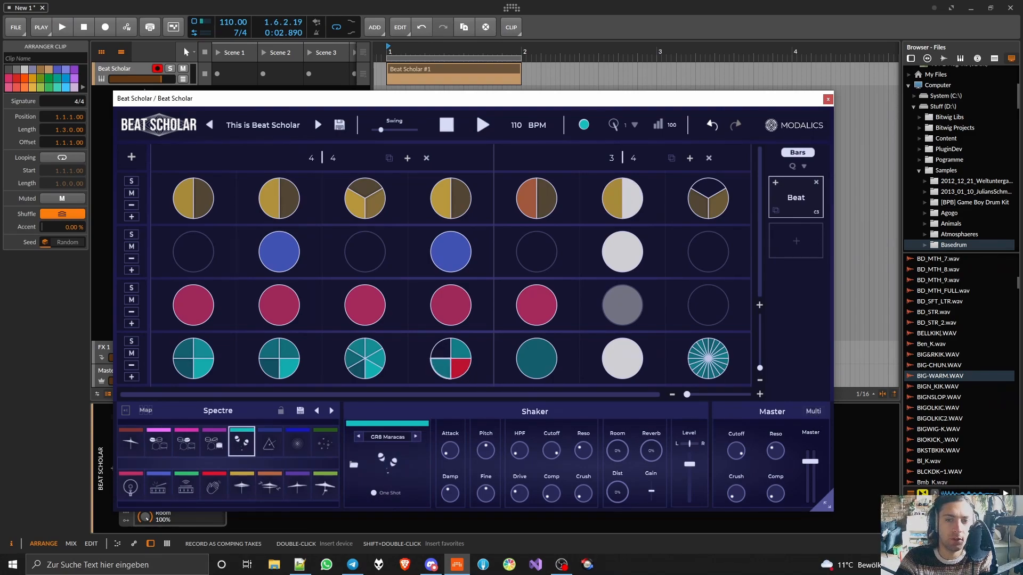
click(828, 100)
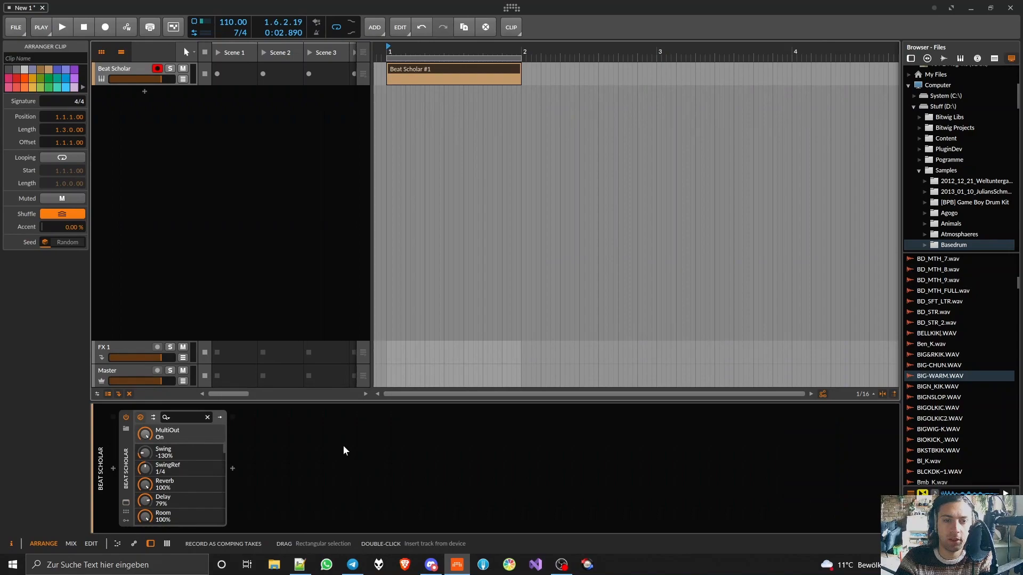
- Add all missing output chains to the Beat Scholar device and play the loop briefly to check their signals
click(154, 419)
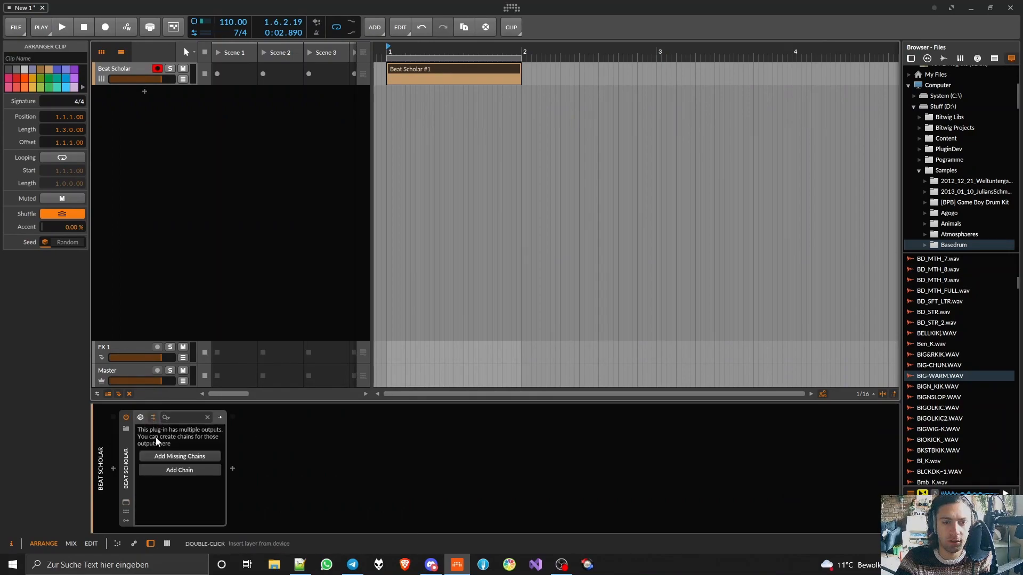
click(176, 456)
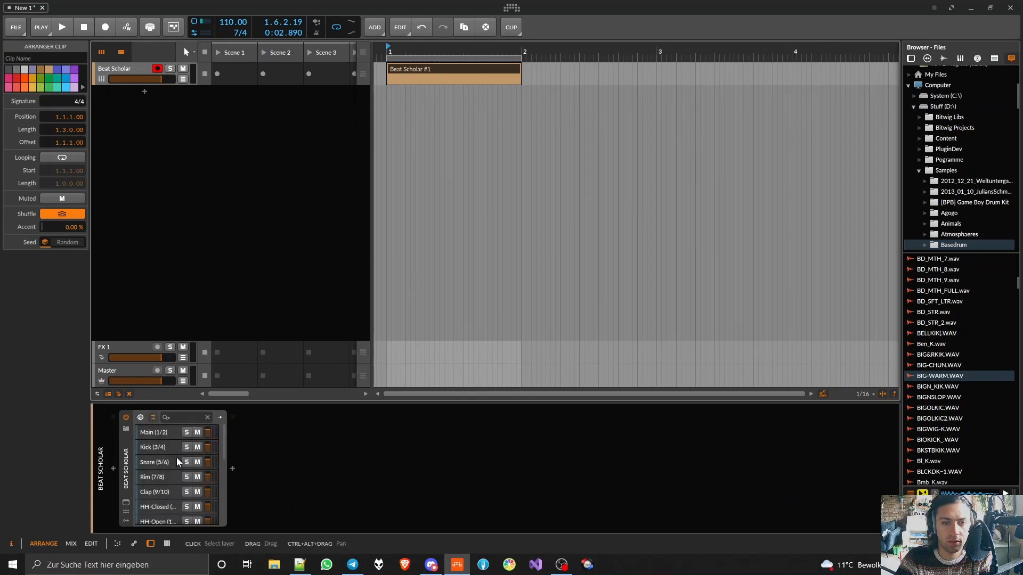
key(space)
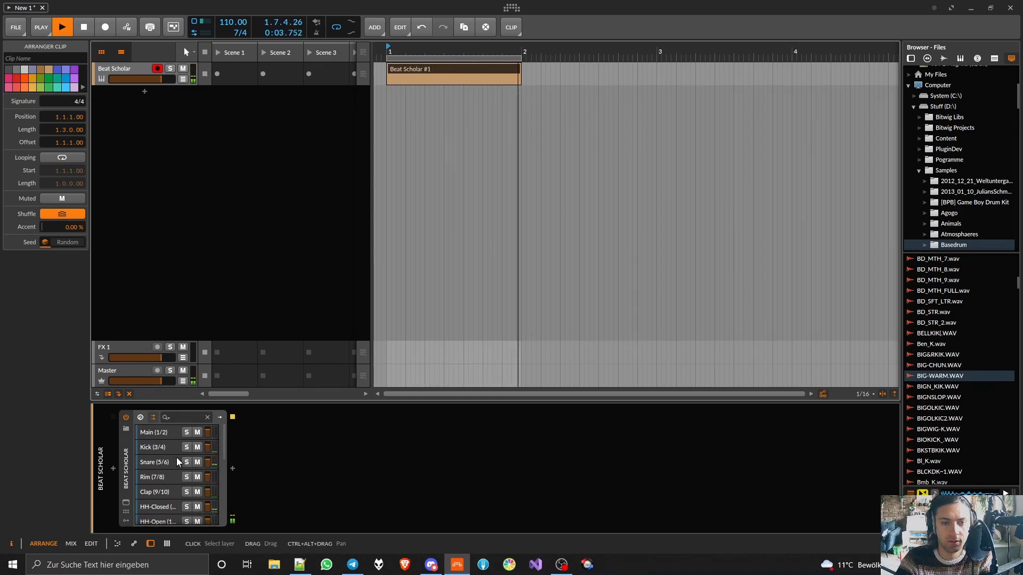
key(space)
- Show the mixer and expand the Beat Scholar track into its individual output channels
click(166, 543)
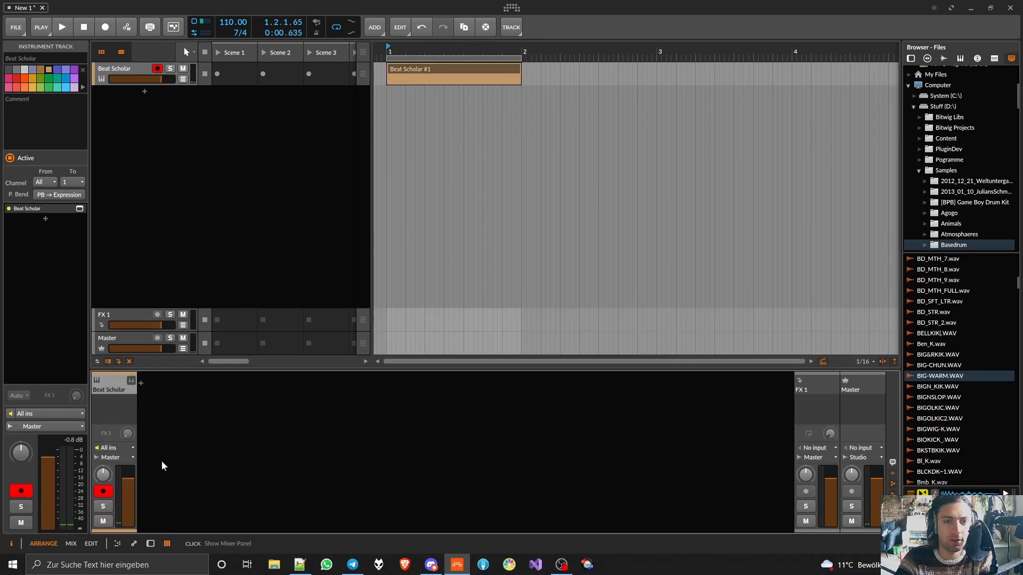
double_click(107, 384)
key(space)
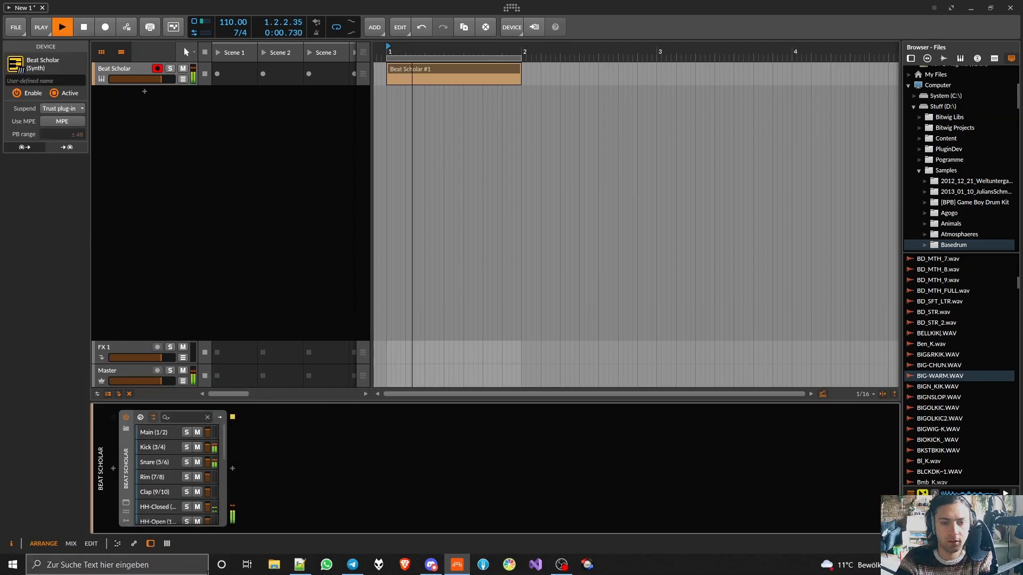
click(165, 544)
key(space)
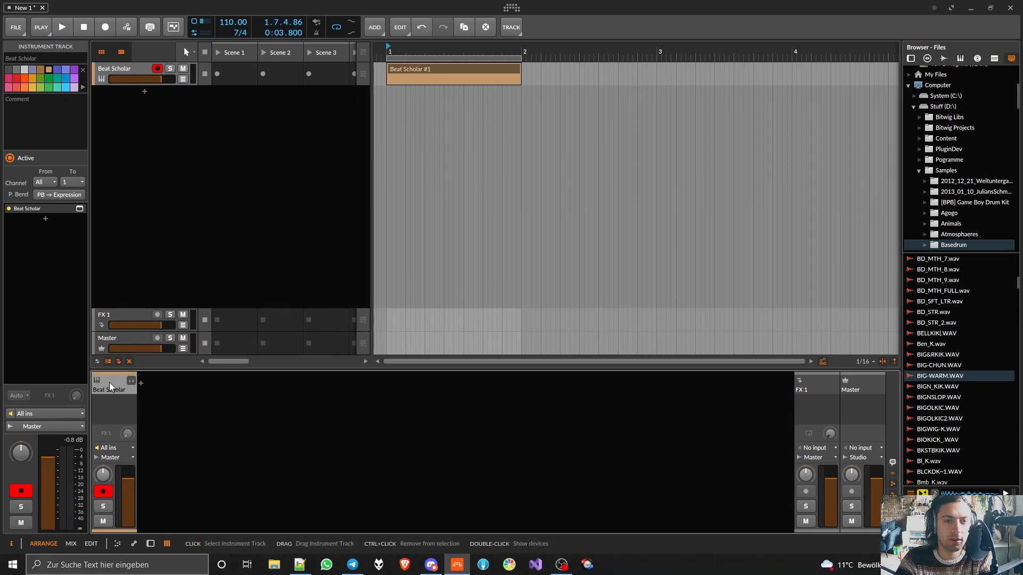
click(131, 381)
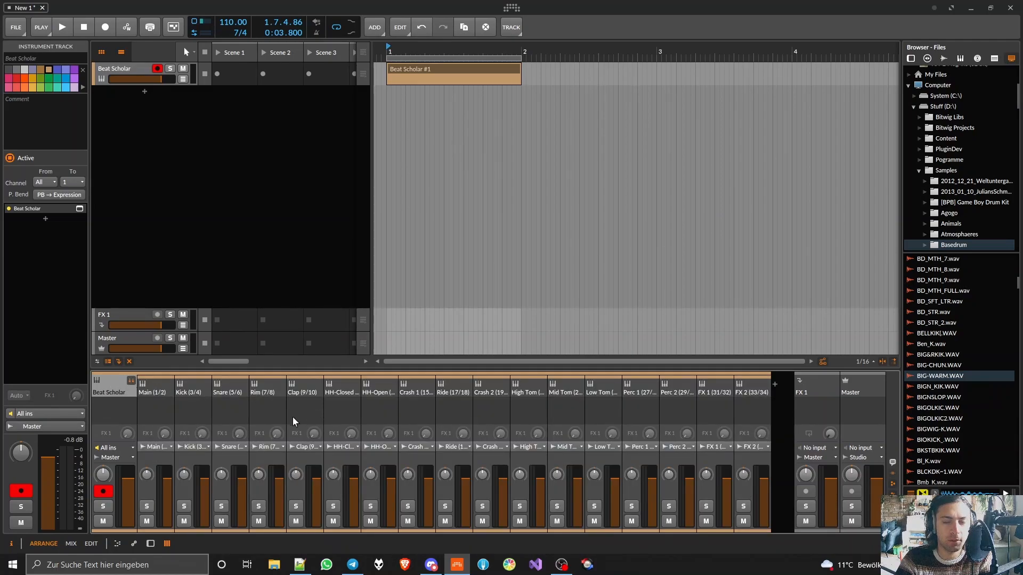
double_click(119, 68)
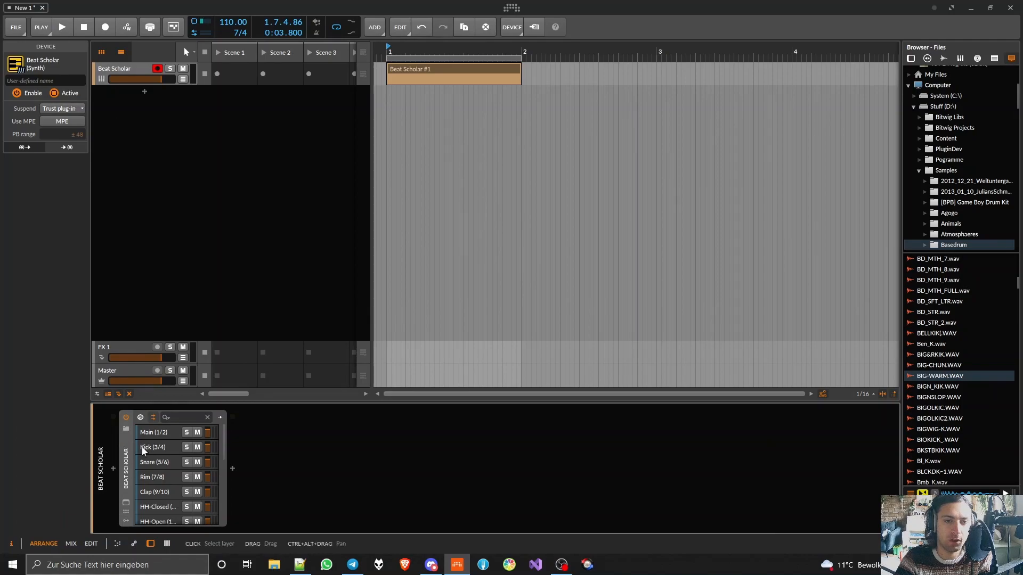
click(167, 543)
- During playback, rename the Main, Kick, Snare, Clap, HH-Closed, HH-Open and Perc 1 channels to reverb, kick, snr, crack, hat, hat open and shkr
key(space)
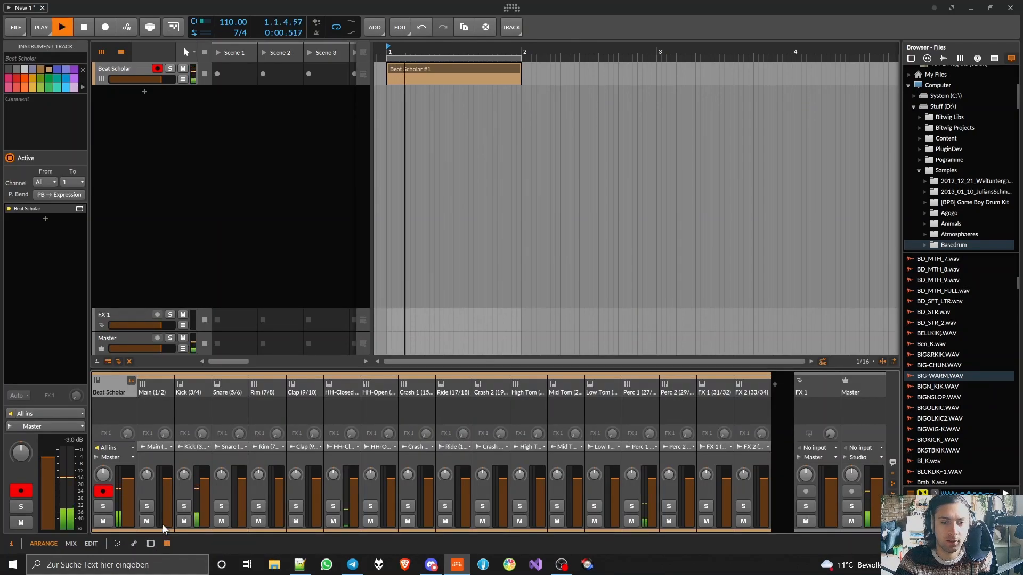
click(191, 392)
click(192, 393)
text(kick)
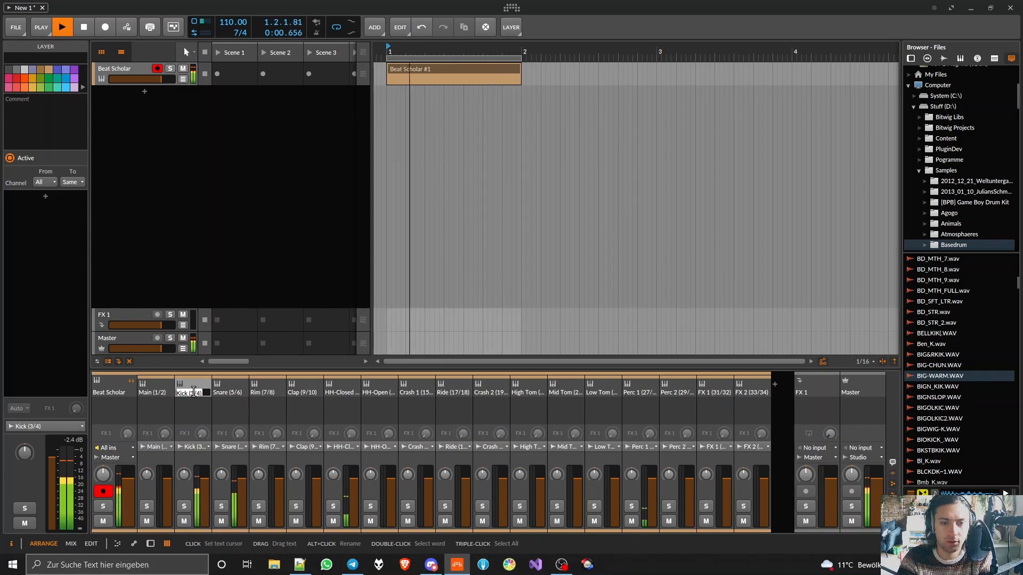
key(Return)
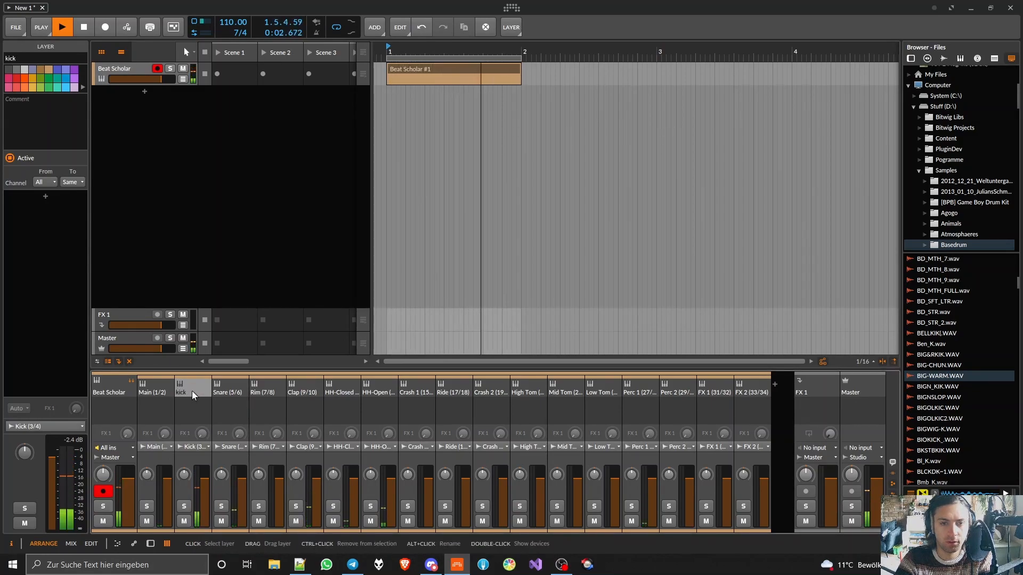
alt+click(234, 392)
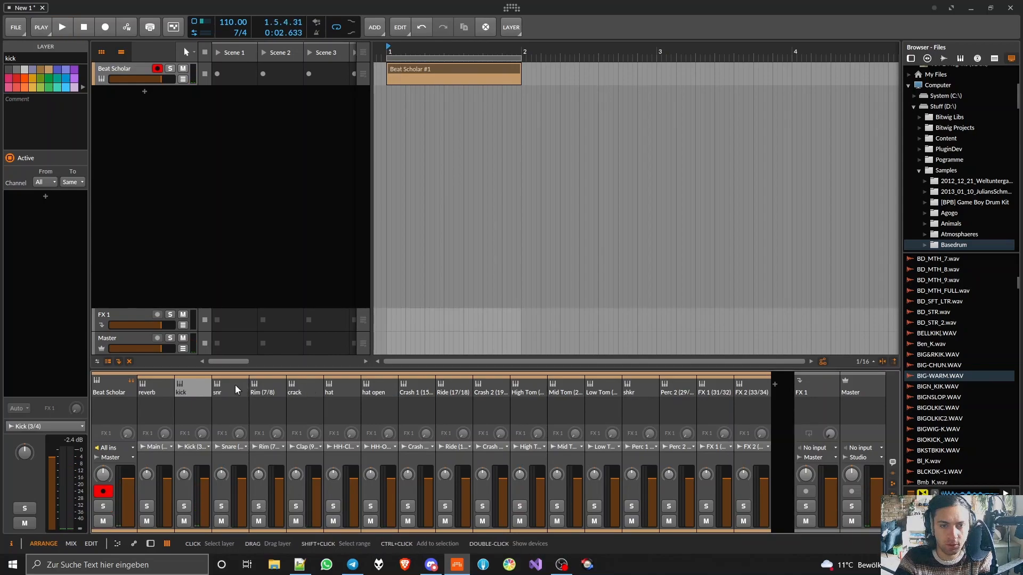
click(235, 384)
- Move the crack channel between the snr and Rim (7/8) channels in the mixer
drag(310, 385, 260, 391)
double_click(260, 388)
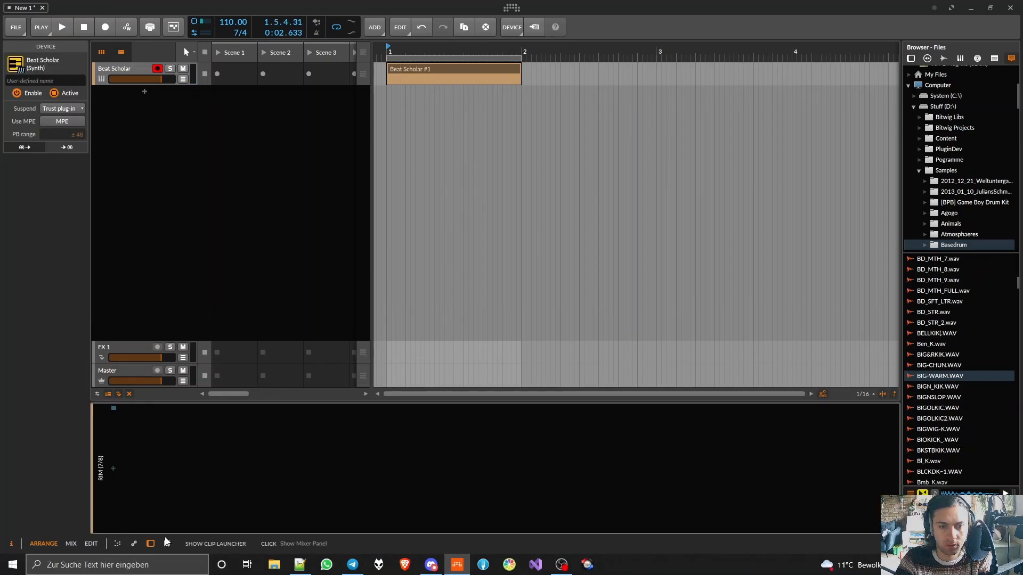
click(167, 542)
drag(301, 384, 258, 391)
double_click(248, 393)
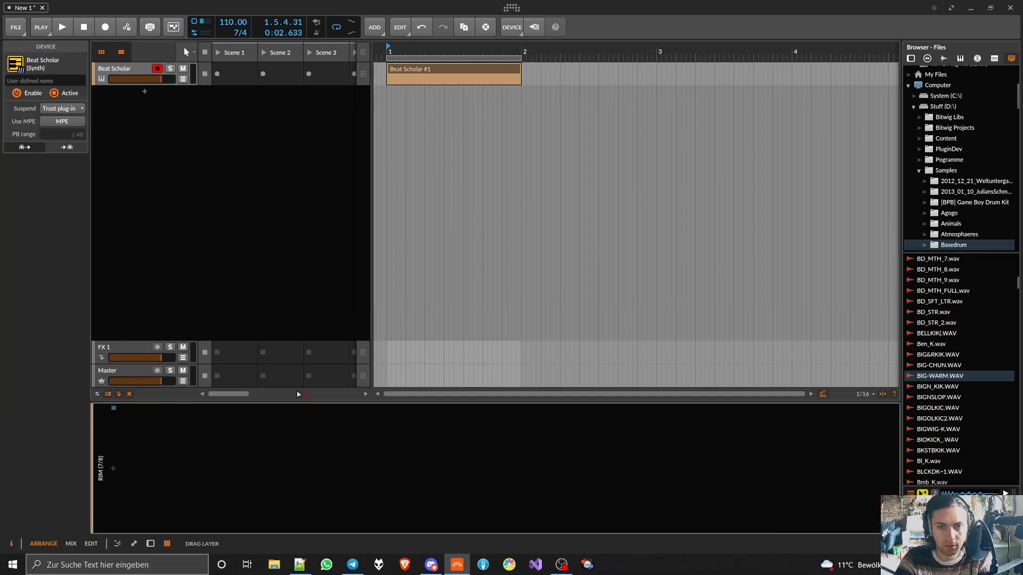
click(167, 543)
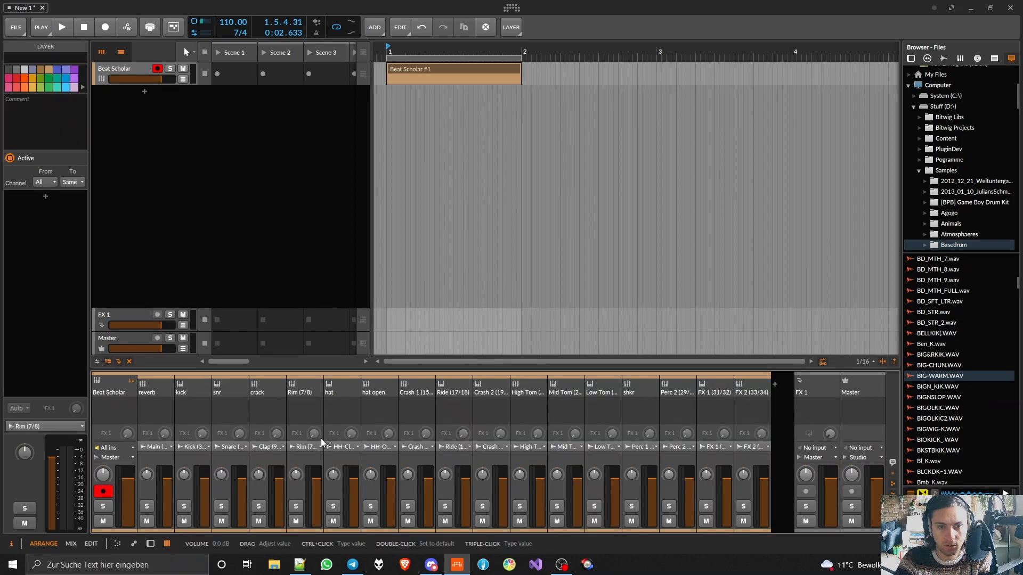
- Enlarge the mixer and move the hat and hat open channels between snr and crack
click(341, 388)
double_click(256, 392)
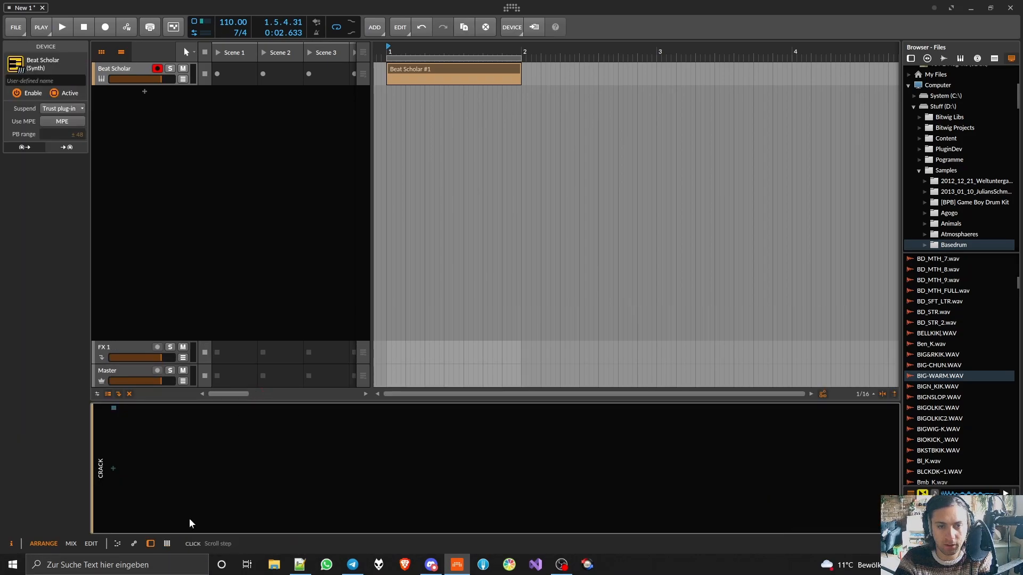
click(167, 544)
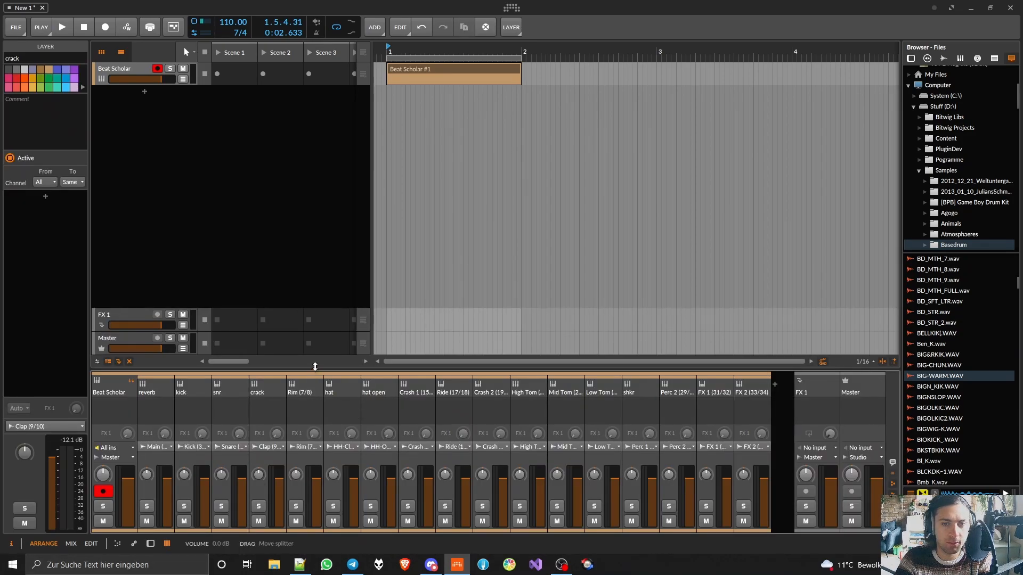
drag(315, 369, 324, 353)
double_click(256, 382)
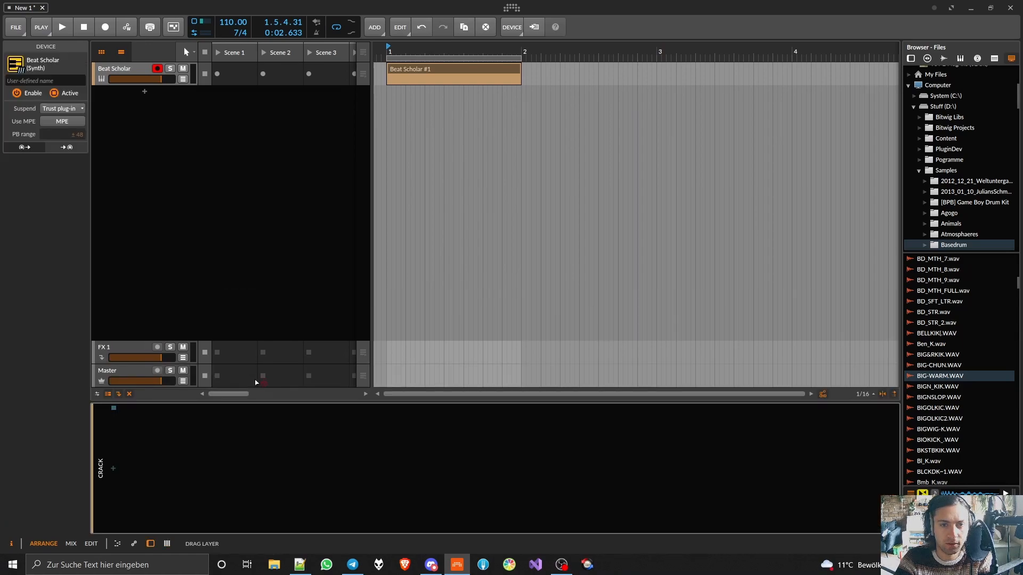
click(167, 544)
drag(329, 375, 261, 374)
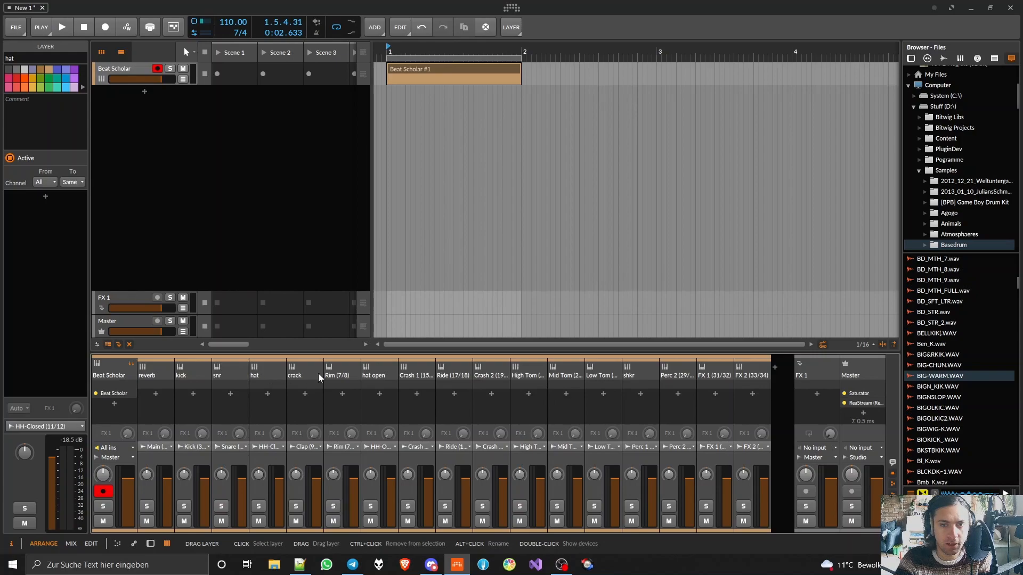
drag(368, 374, 304, 376)
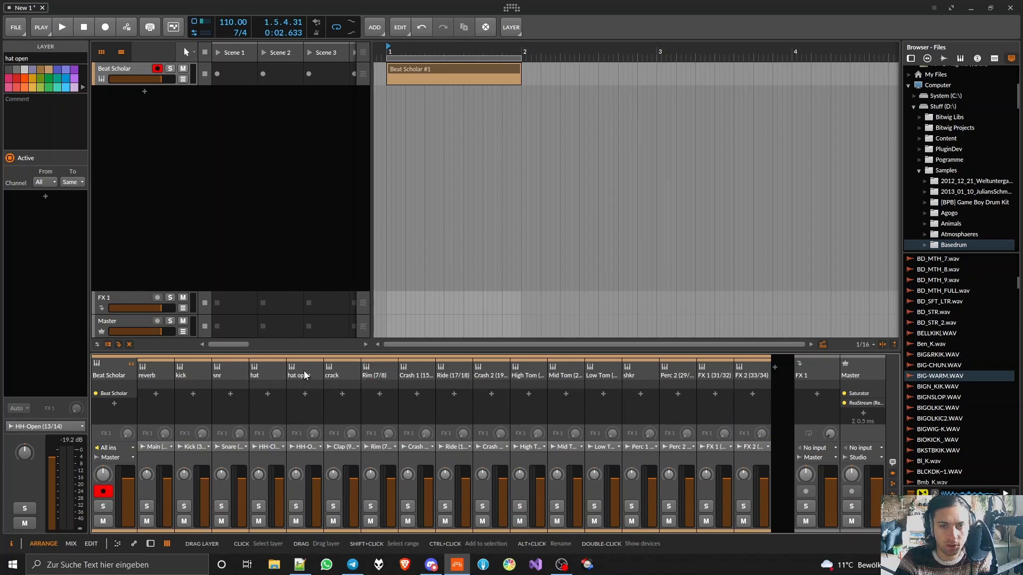
- Move the shkr channel between hat open and crack, and play the loop
click(637, 371)
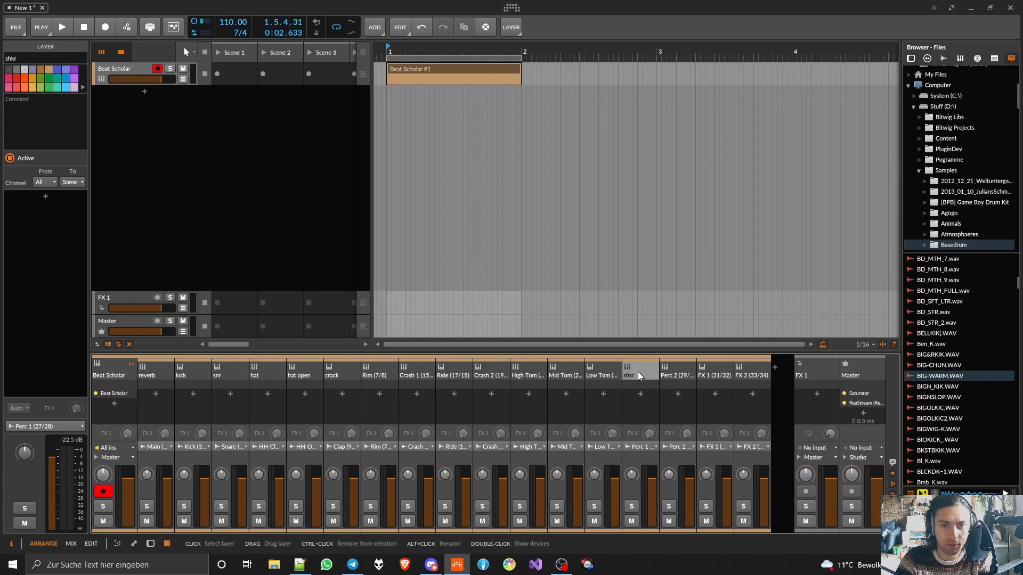
double_click(404, 373)
click(167, 543)
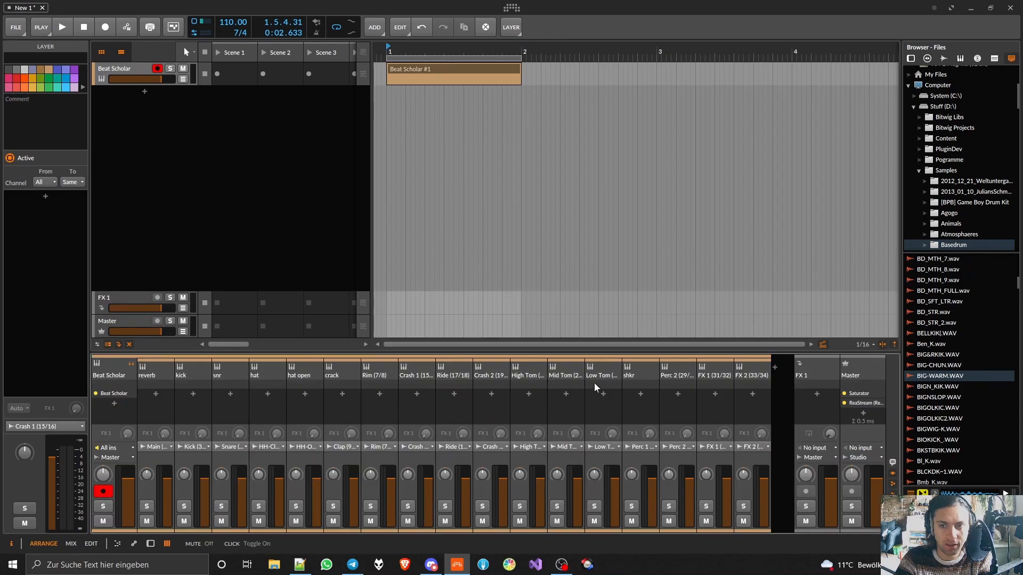
drag(645, 369, 369, 369)
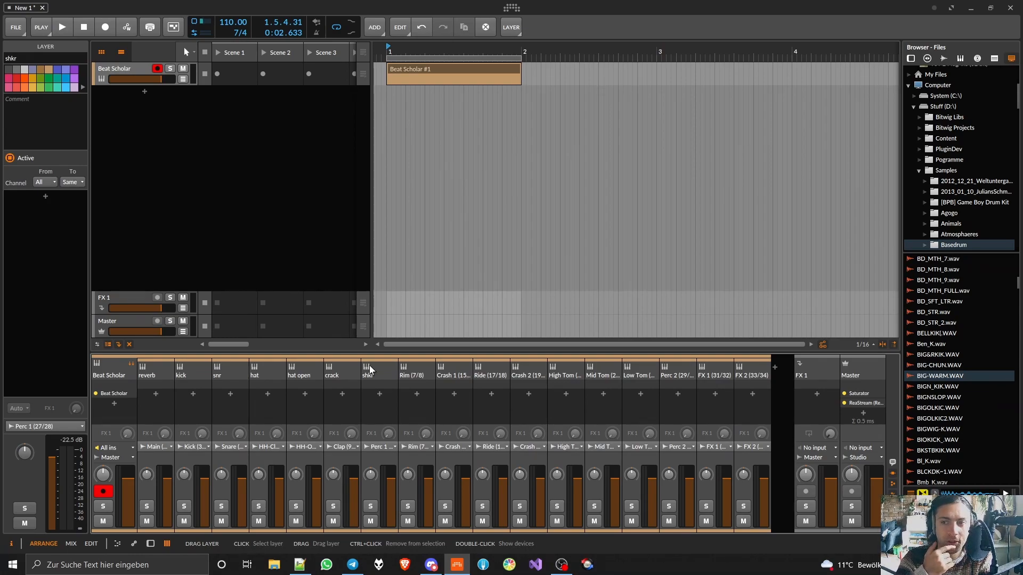
drag(379, 370, 319, 370)
double_click(255, 375)
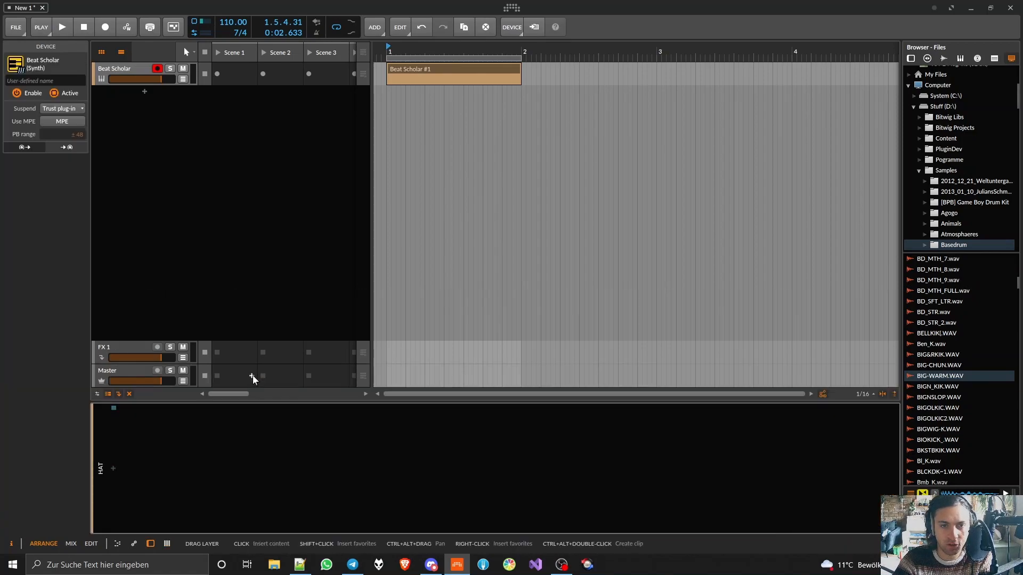
click(167, 544)
click(307, 372)
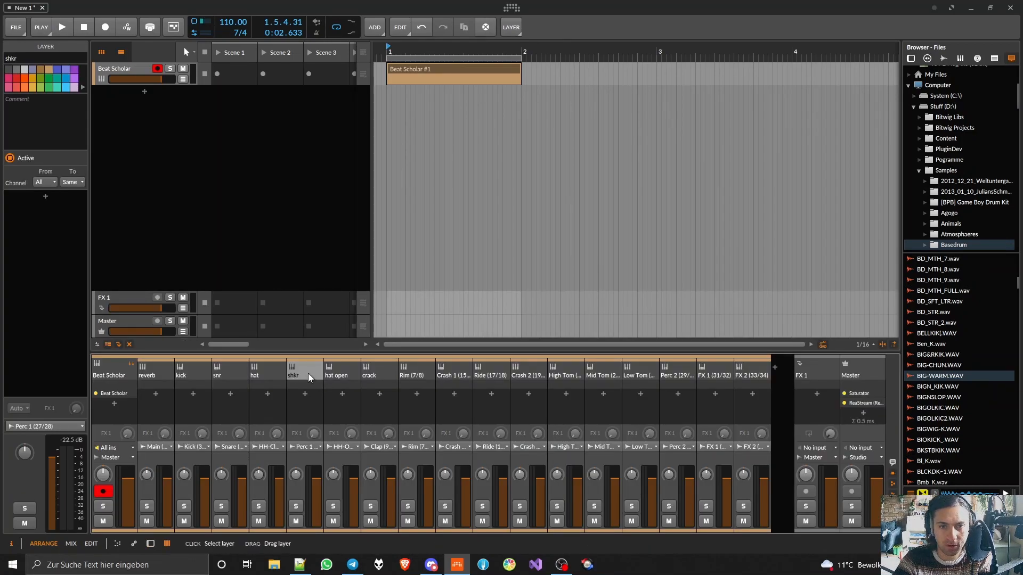
drag(358, 377, 355, 376)
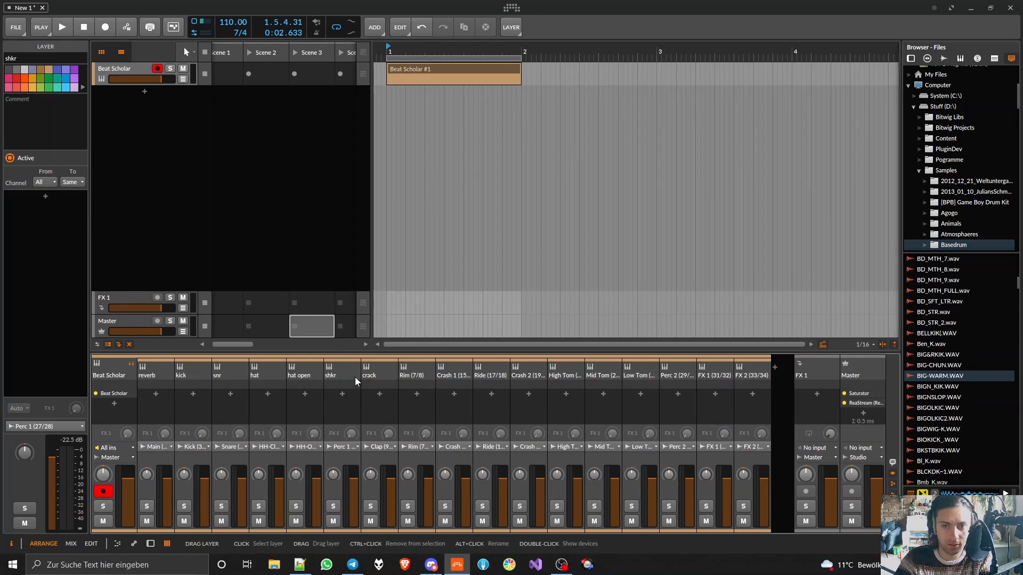
key(space)
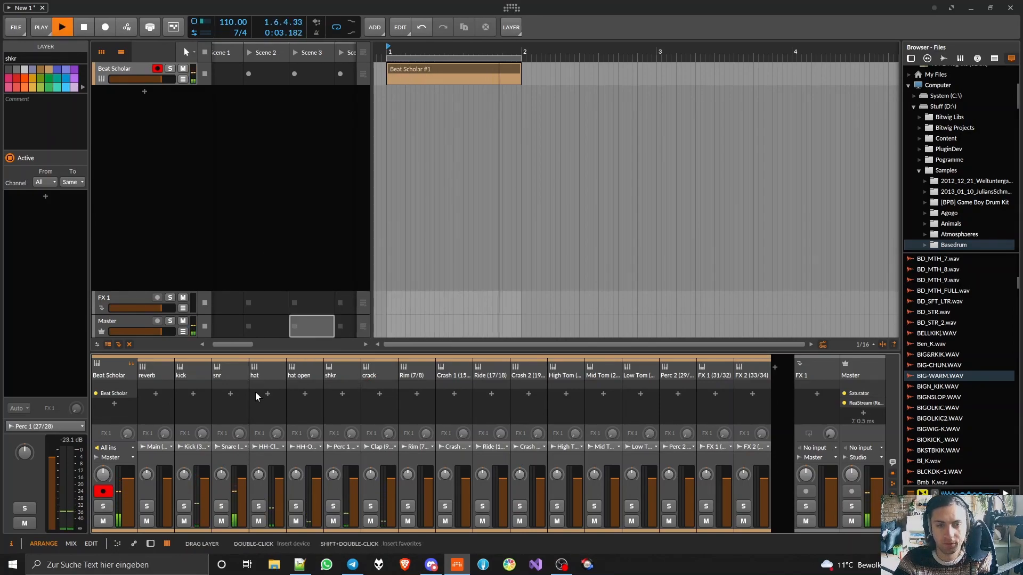
- Stop playback and turn off the shkr channel's solo in the mixer
double_click(229, 372)
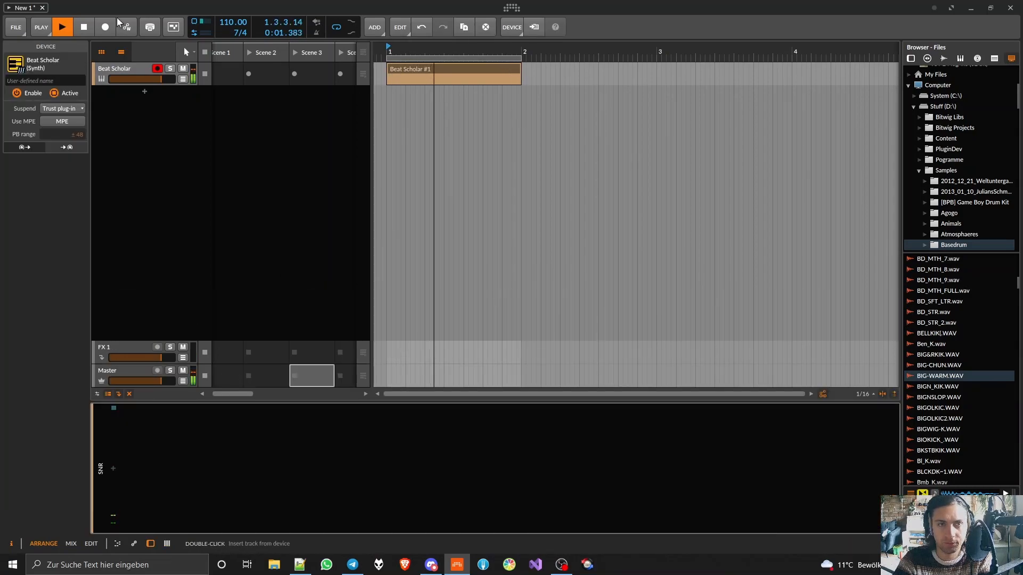
key(space)
click(167, 544)
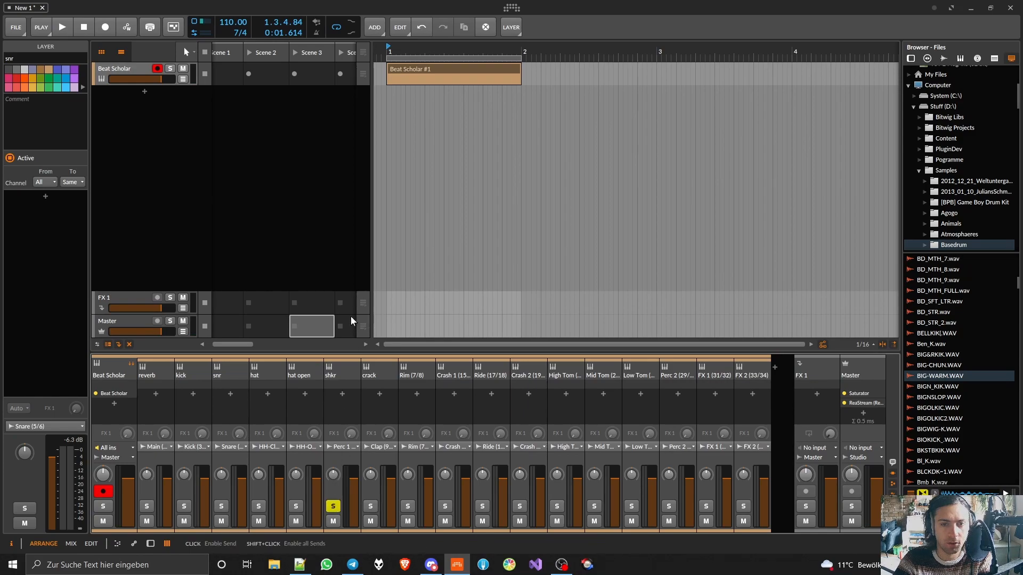
double_click(344, 371)
key(m)
click(334, 505)
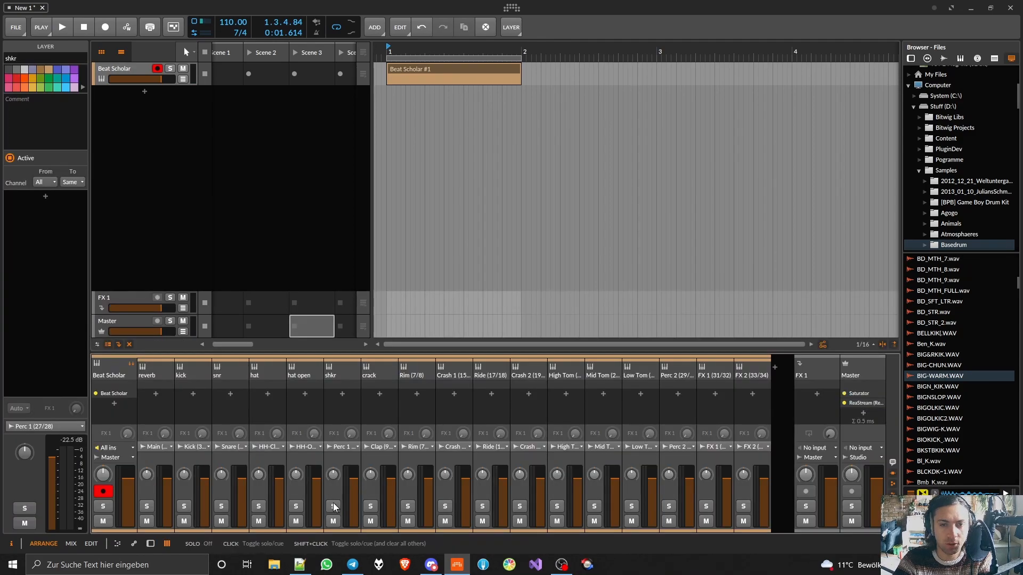
- Start the loop and insert TDR Kotelnikov into the snr channel's device chain
key(space)
double_click(231, 369)
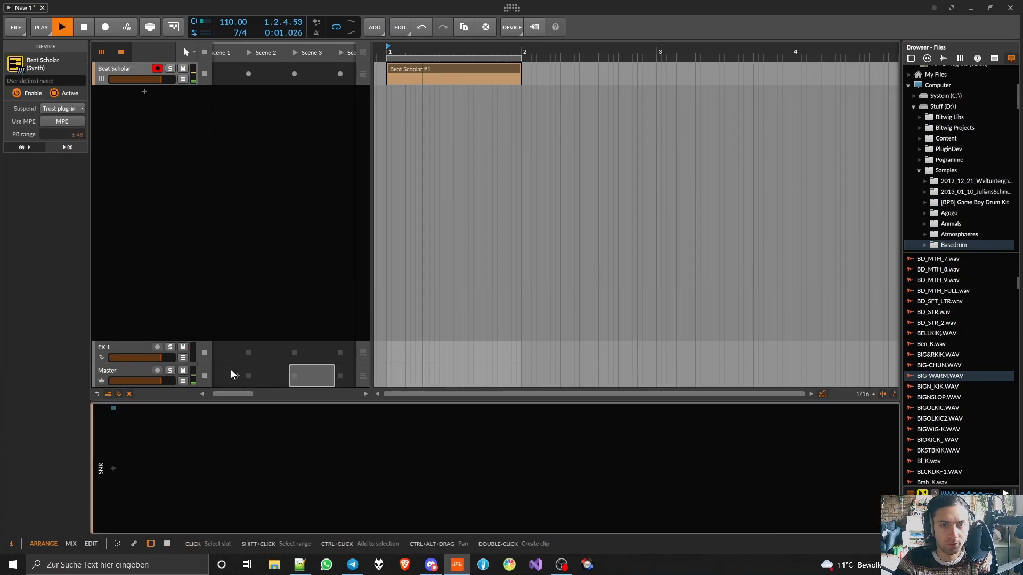
click(110, 471)
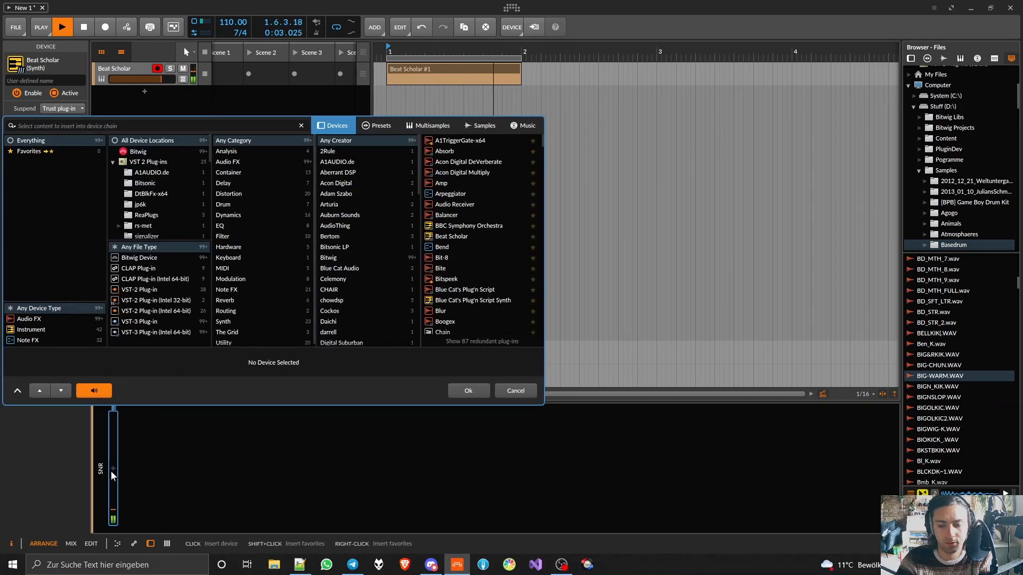
text(kotel)
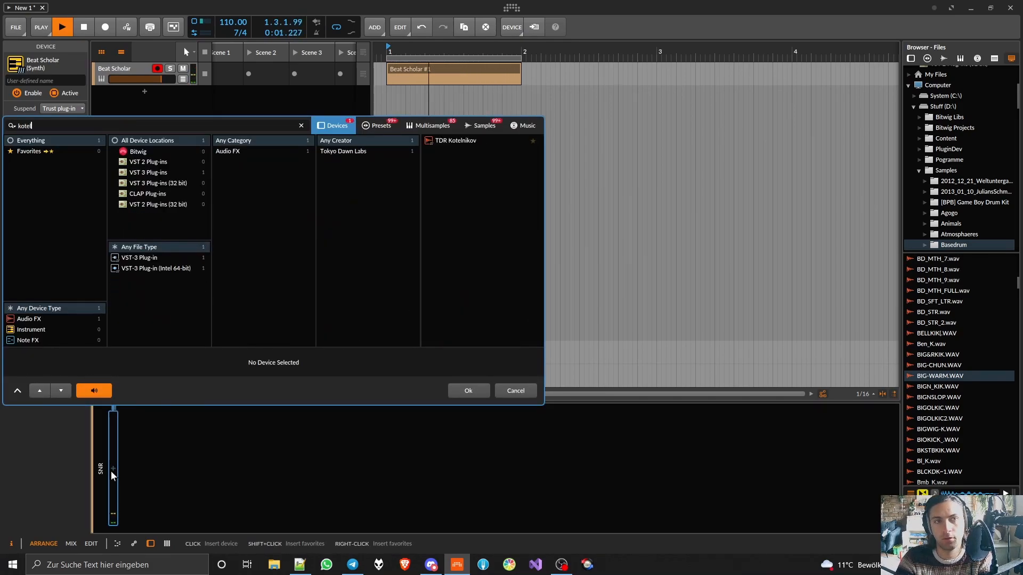
double_click(473, 141)
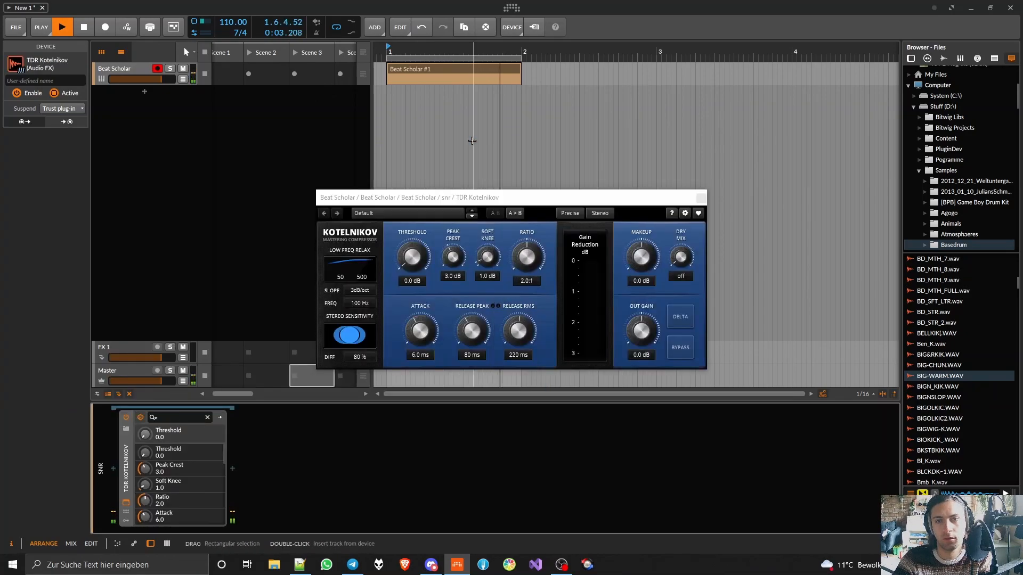
- Set Kotelnikov to threshold -50 dB, ratio 7.0:1, soft knee 0 dB, slope Flat, peak crest Peak, attack 25 ms and release peak 109 ms
drag(419, 262, 421, 261)
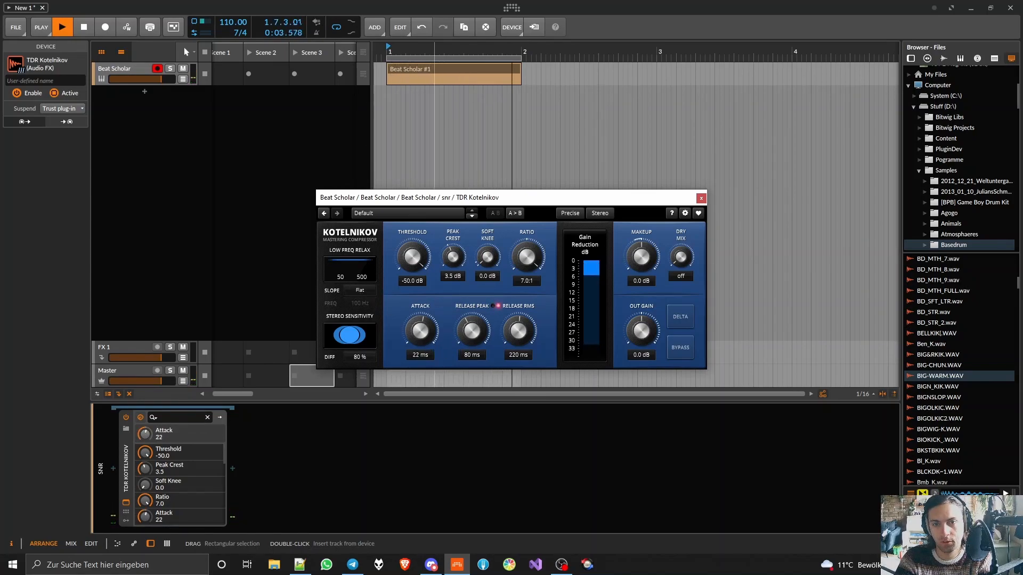
drag(465, 328, 501, 353)
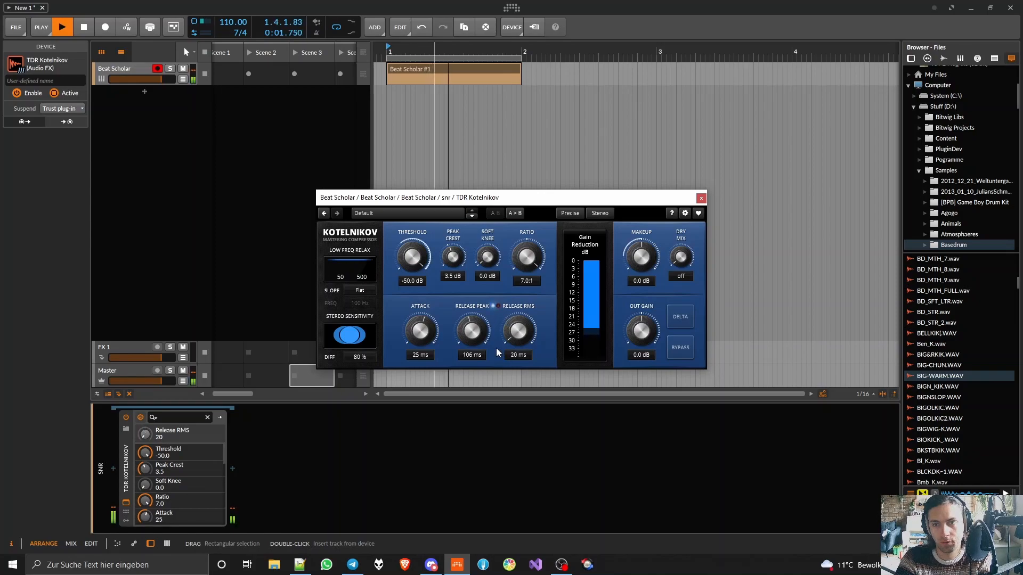
drag(463, 250, 462, 229)
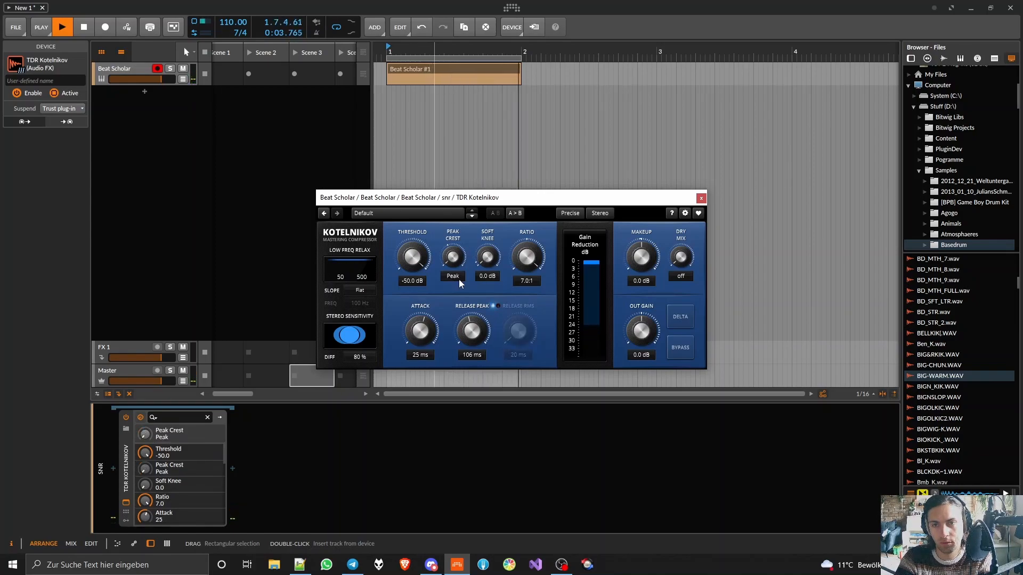
drag(420, 330, 472, 328)
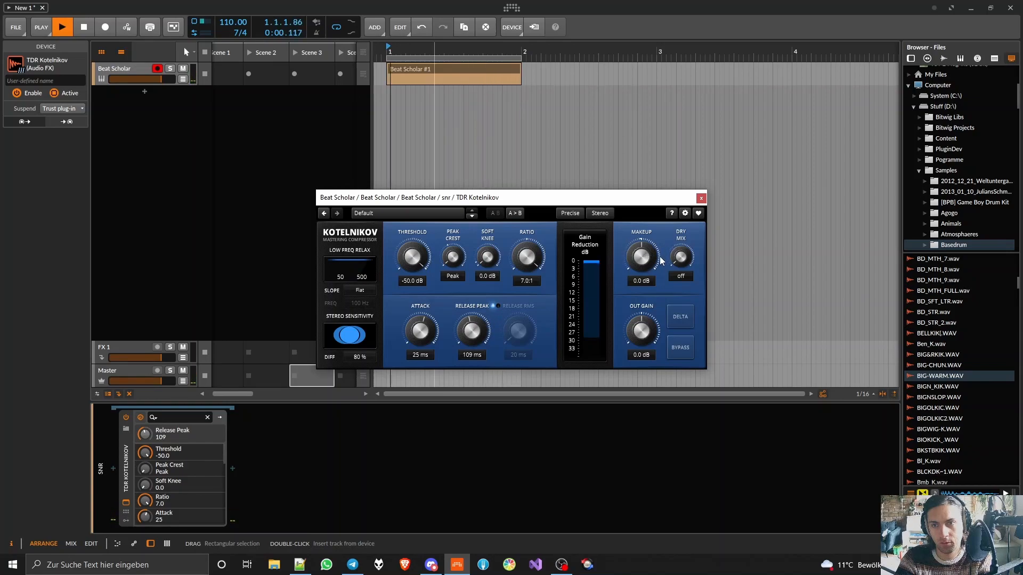
click(701, 198)
- Insert an FX Layer before TDR Kotelnikov and name its first layer dry
click(114, 469)
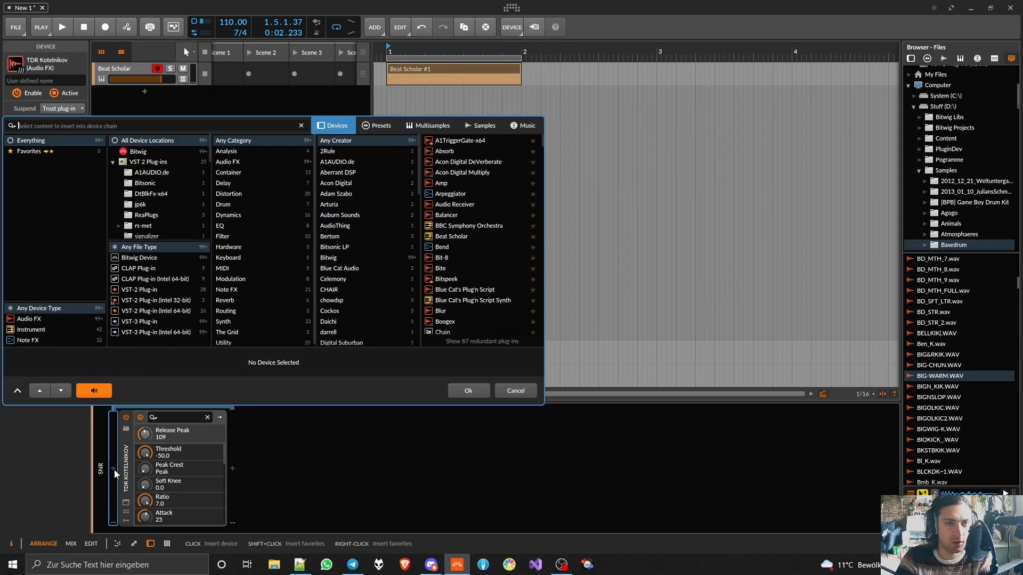
text(layer)
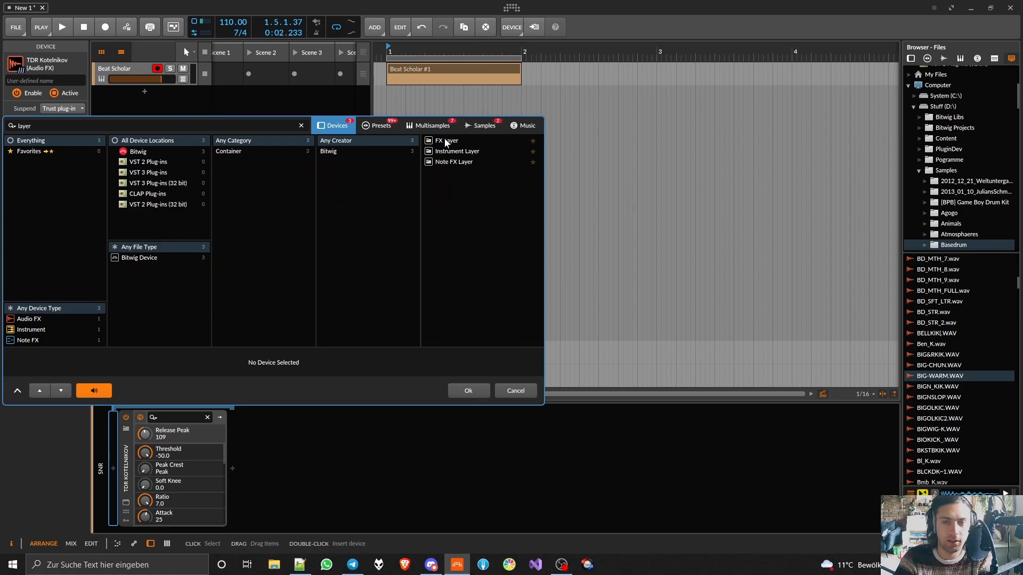
double_click(447, 142)
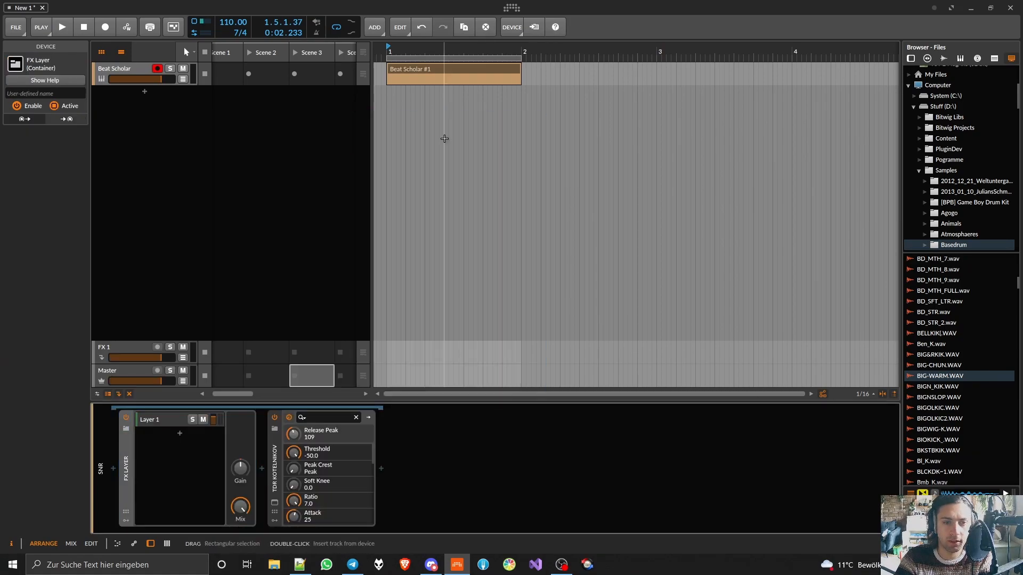
text(dry)
key(Return)
- Move TDR Kotelnikov into a new layer of the FX Layer and rename that layer kotelnikov
click(179, 434)
drag(286, 465, 261, 461)
click(578, 390)
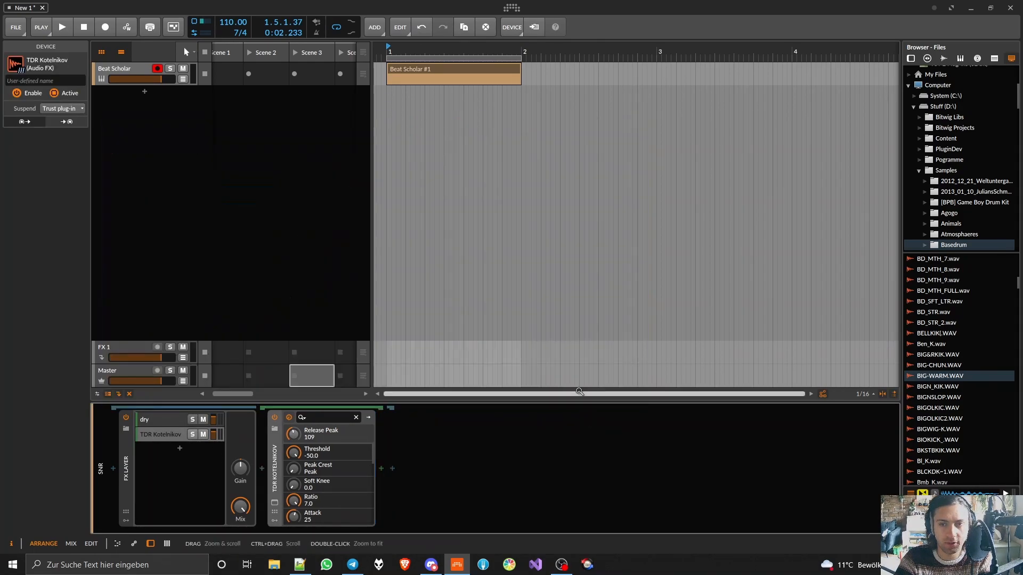
double_click(160, 434)
text(kotelnikov)
key(Return)
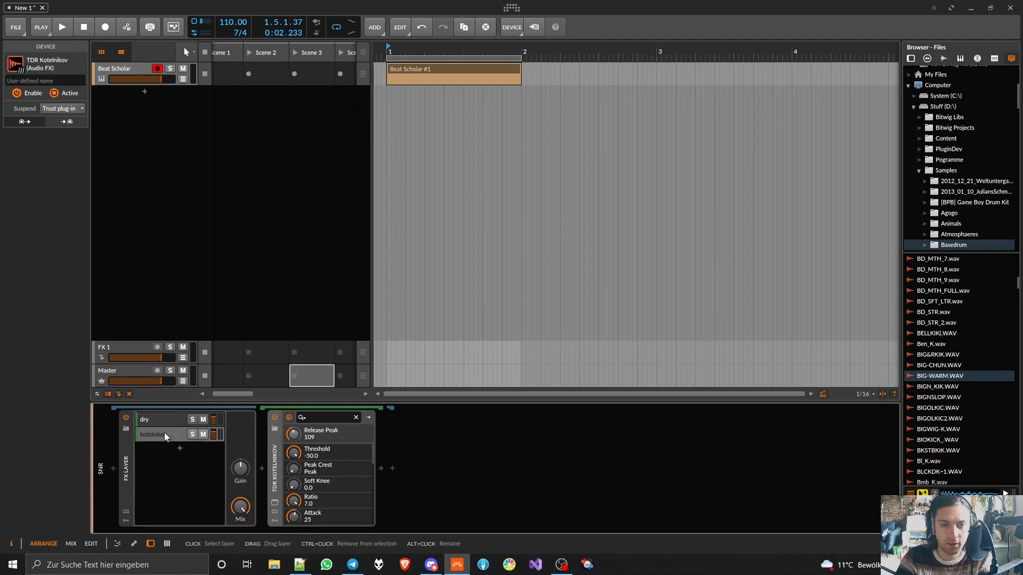
- Add a third layer containing the Bitwig Compressor and mute the dry and kotelnikov layers
click(180, 448)
text(comp)
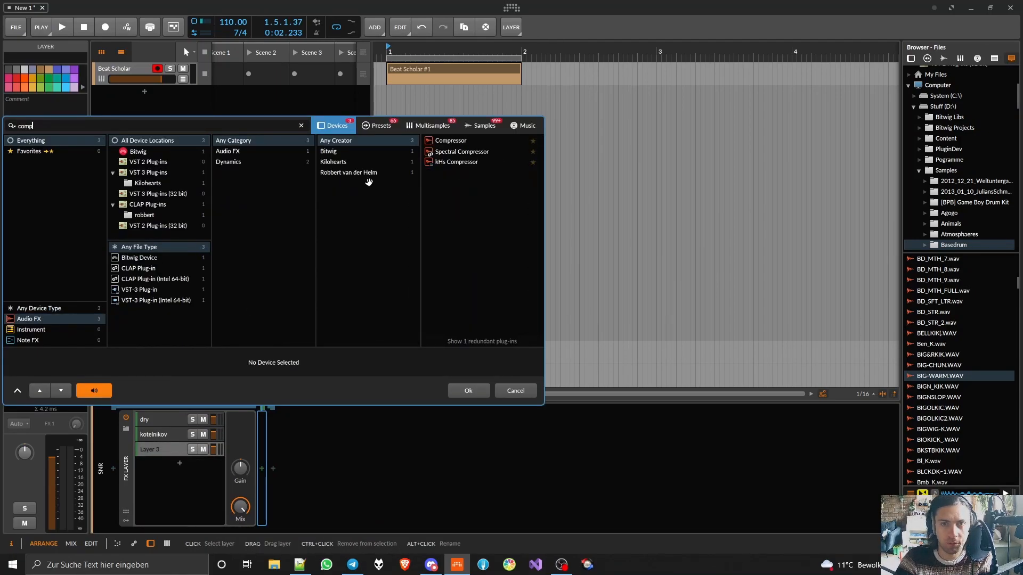
double_click(436, 141)
click(202, 435)
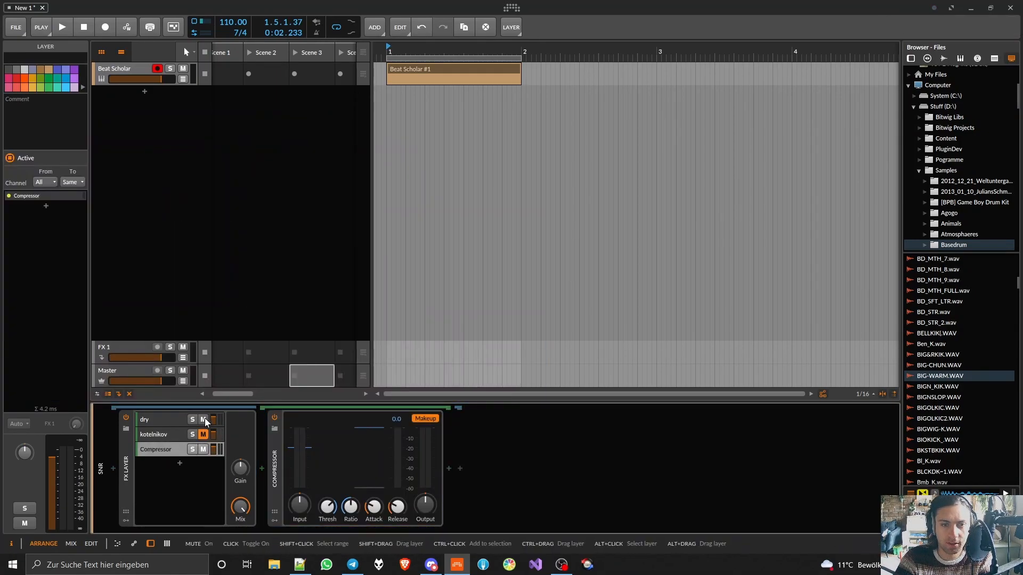
- During playback, set the Compressor's ratio to Infinity:1, threshold to -50.5 dB and output to -4.7 dB, disable makeup, and adjust attack and release
key(space)
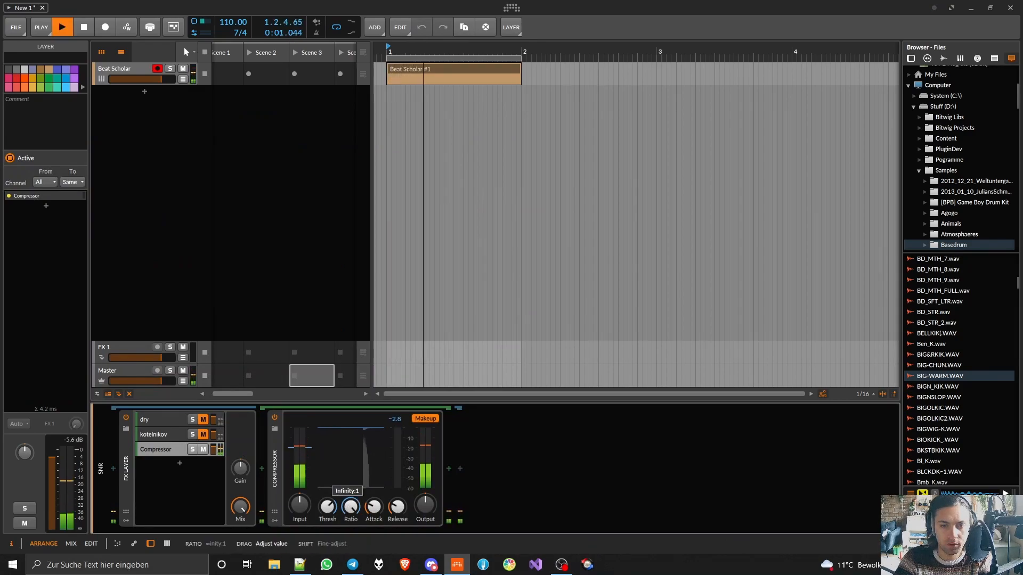
drag(333, 508, 333, 531)
drag(425, 507, 426, 533)
drag(374, 507, 397, 434)
drag(374, 509, 327, 514)
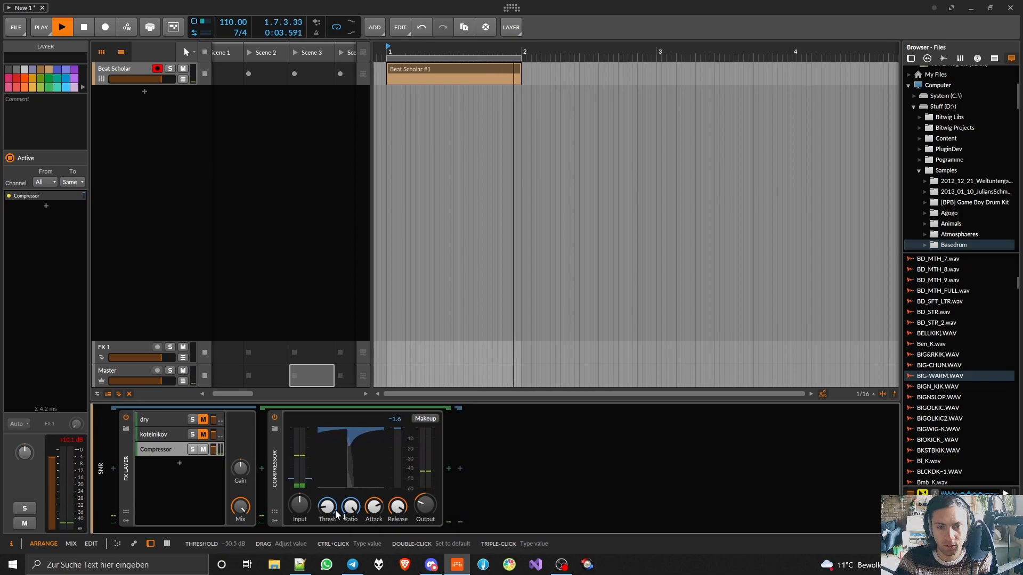
drag(398, 506, 424, 501)
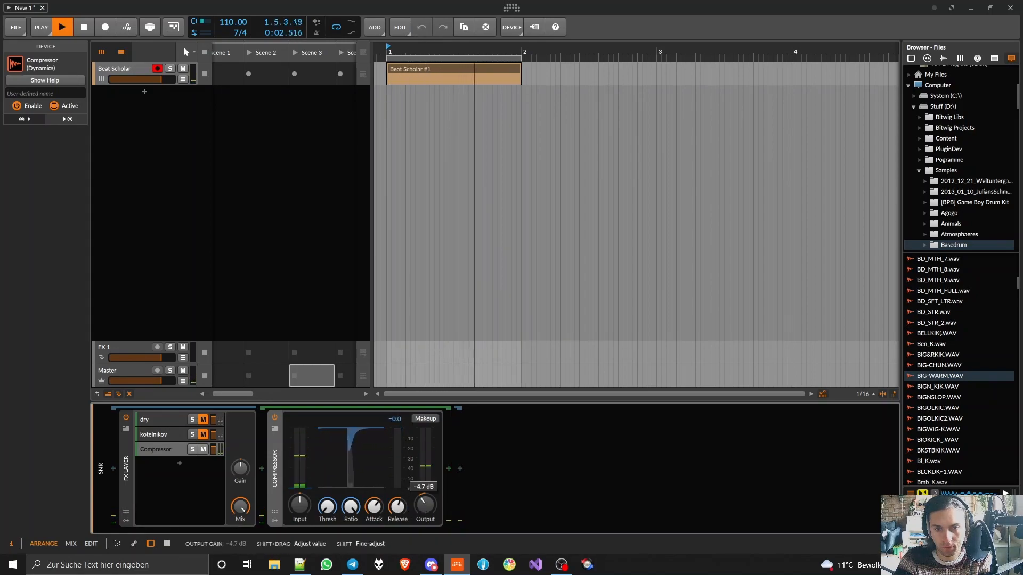
key(space)
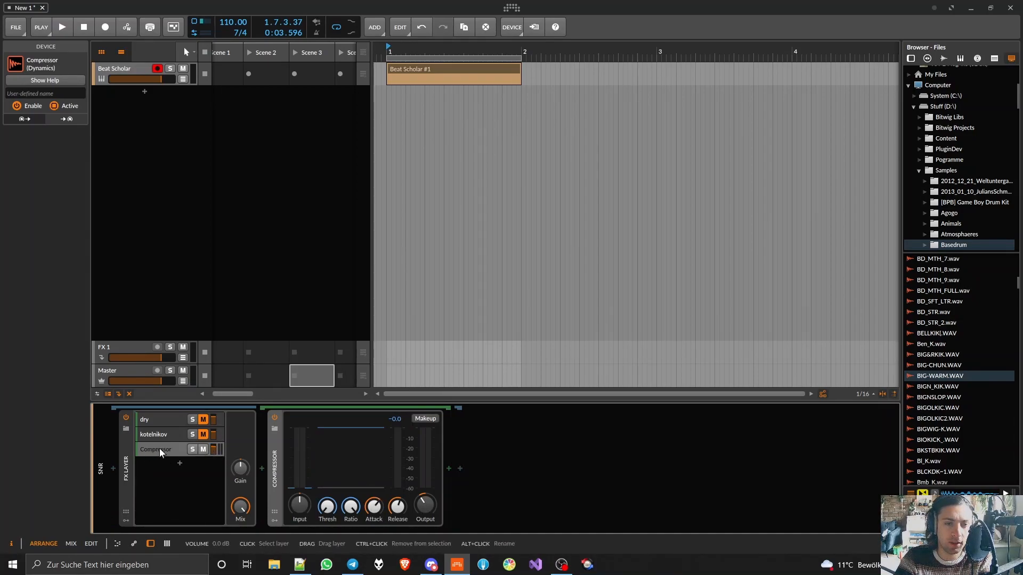
double_click(278, 458)
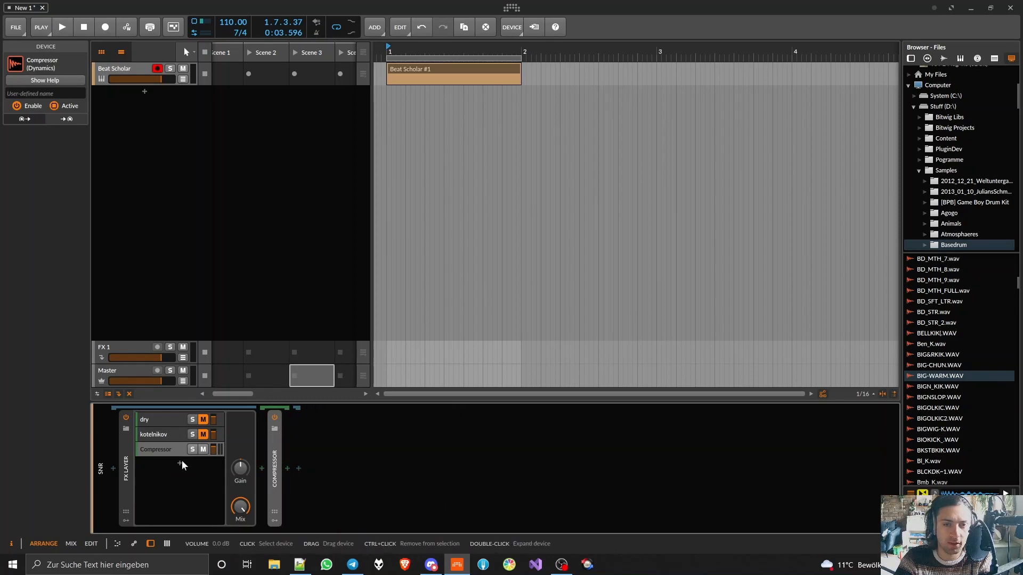
- Add a fourth layer containing Pro-C 2 and mute the Compressor layer
click(175, 465)
double_click(174, 464)
text(pro-c)
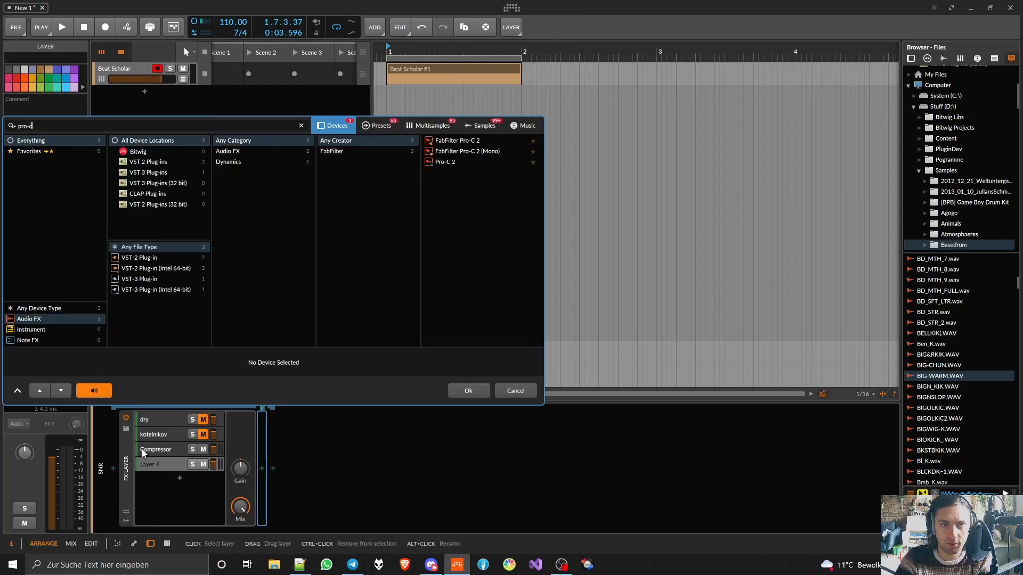
click(452, 162)
double_click(453, 162)
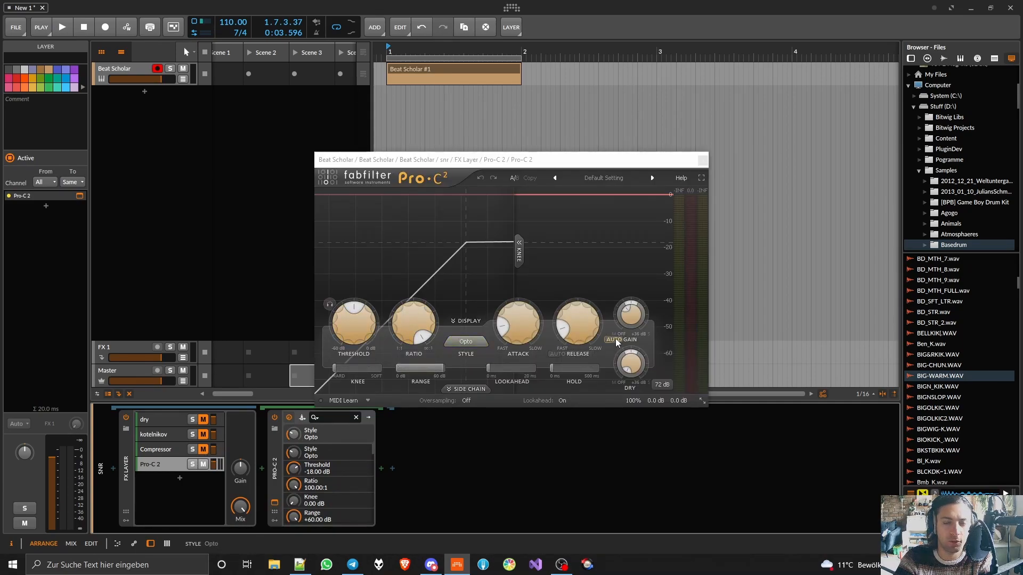
- Set Pro-C 2 to Opto, ratio 100:1, threshold -60 dB, attack about 32 ms and release about 153 ms during playback, and hide its display
key(space)
click(473, 345)
scroll(473, 345, up, 1)
drag(354, 322, 355, 376)
drag(521, 318, 524, 275)
drag(592, 321, 592, 296)
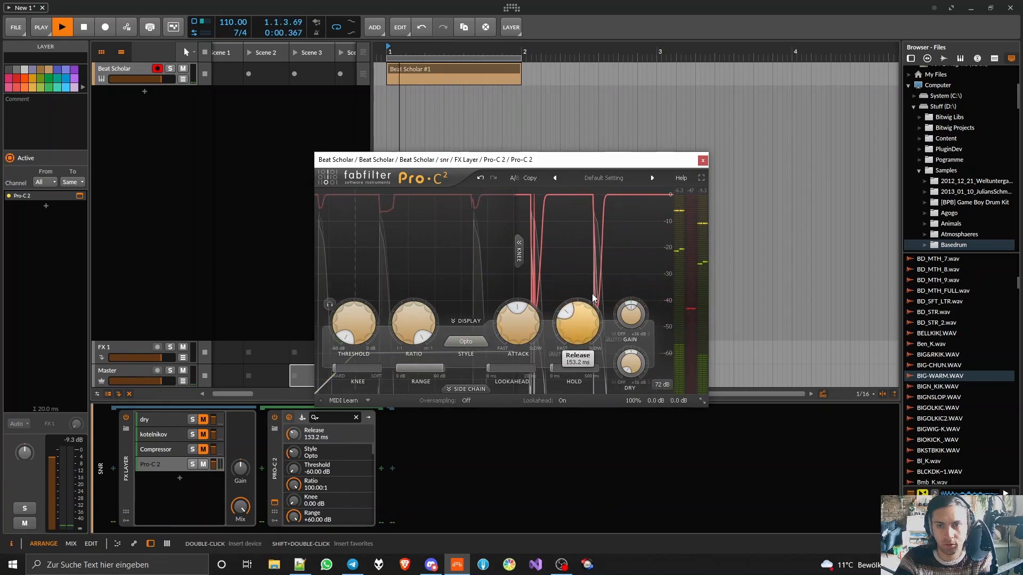
click(467, 321)
drag(517, 234, 516, 229)
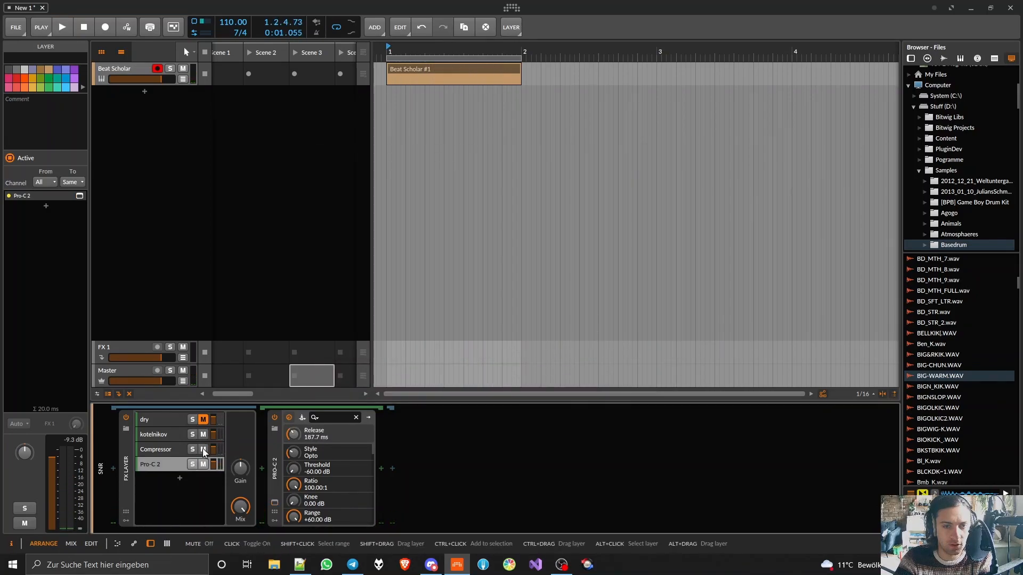
- Unmute the dry, kotelnikov and Compressor layers, stop playback and select the kotelnikov layer
click(203, 419)
click(216, 436)
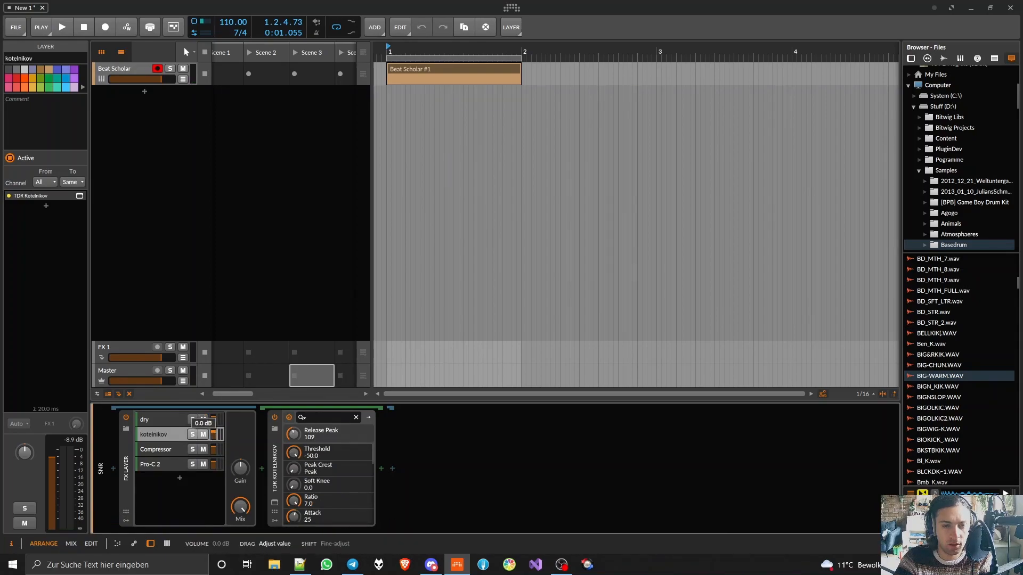
click(127, 465)
right_click(127, 465)
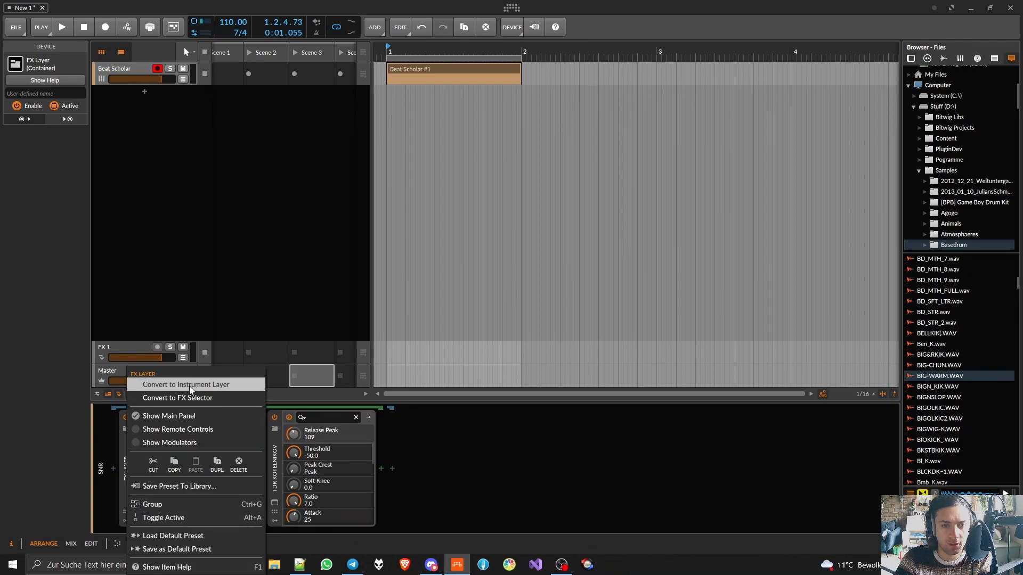
click(400, 472)
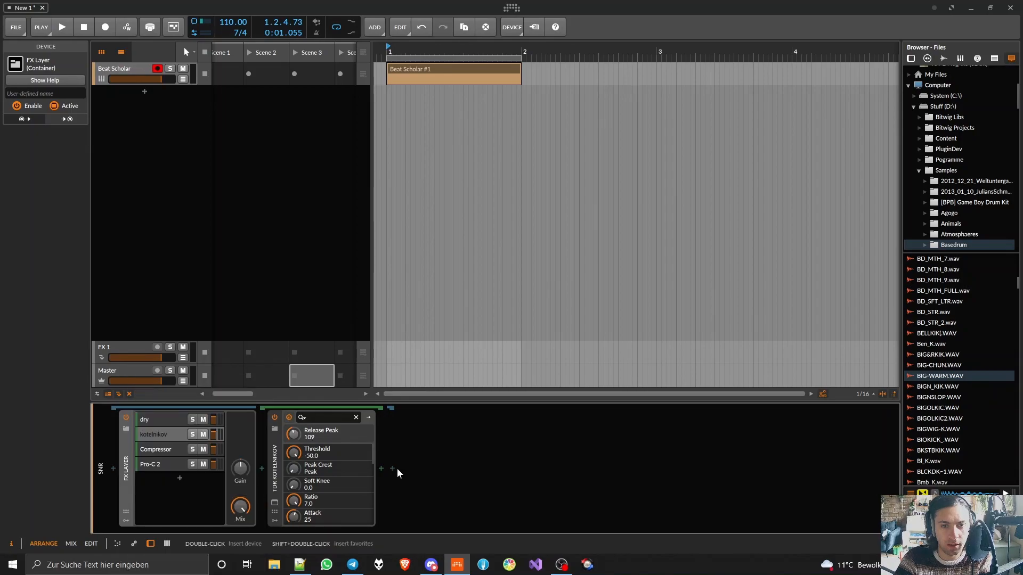
- Insert an XY FX before the FX Layer and move TDR Kotelnikov from its layer into the XY FX's open chain
click(113, 470)
text(xy)
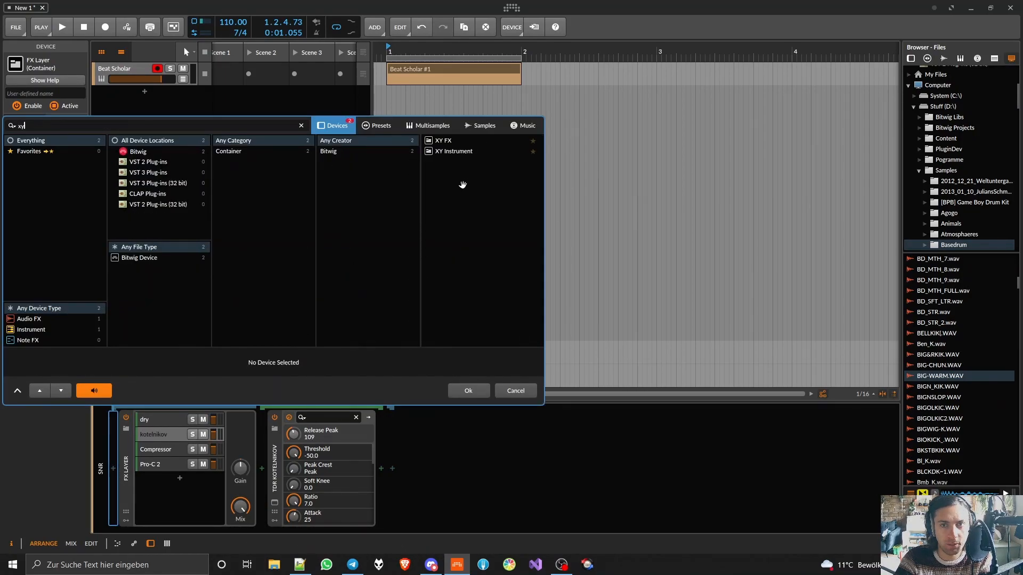
double_click(456, 141)
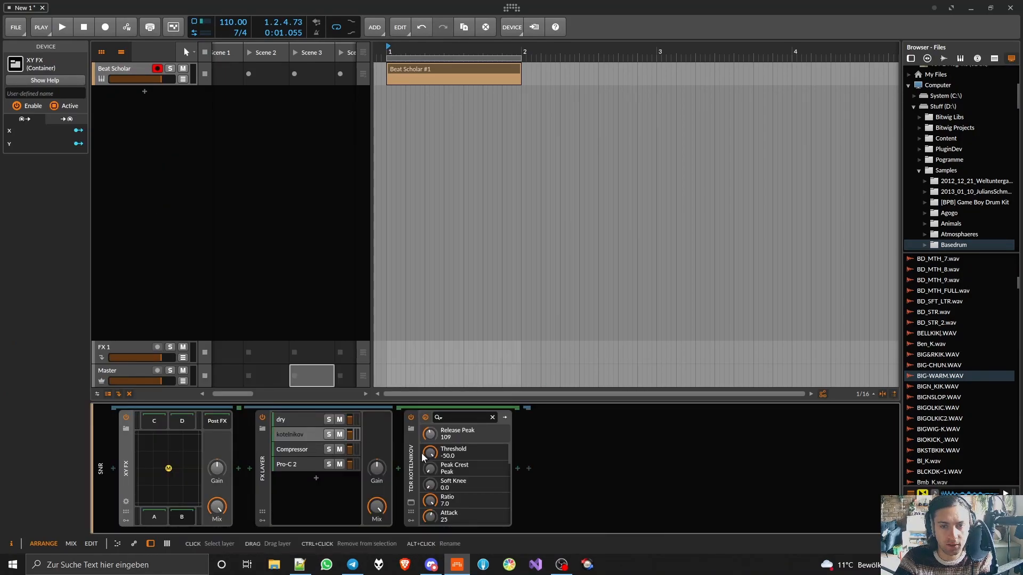
drag(410, 469, 377, 478)
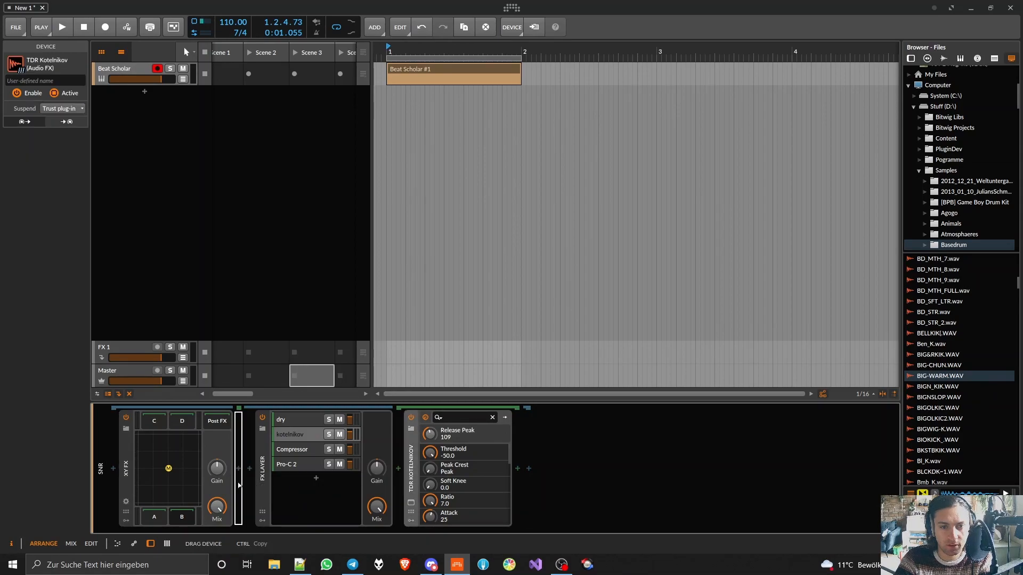
drag(238, 483, 238, 483)
- Move the Compressor from its layer in the FX Layer into chain C of the XY FX
click(152, 421)
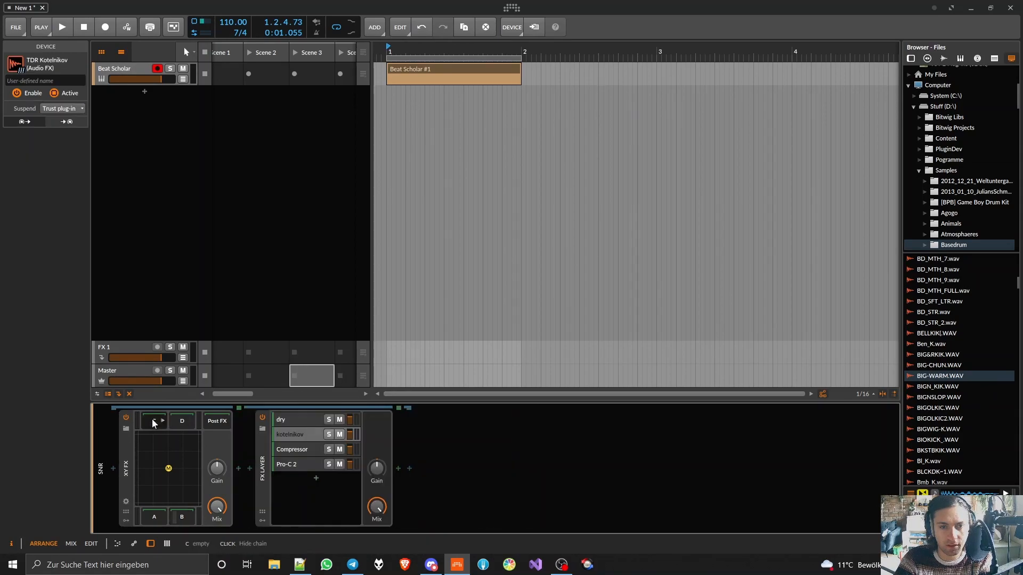
click(291, 449)
drag(411, 469, 241, 468)
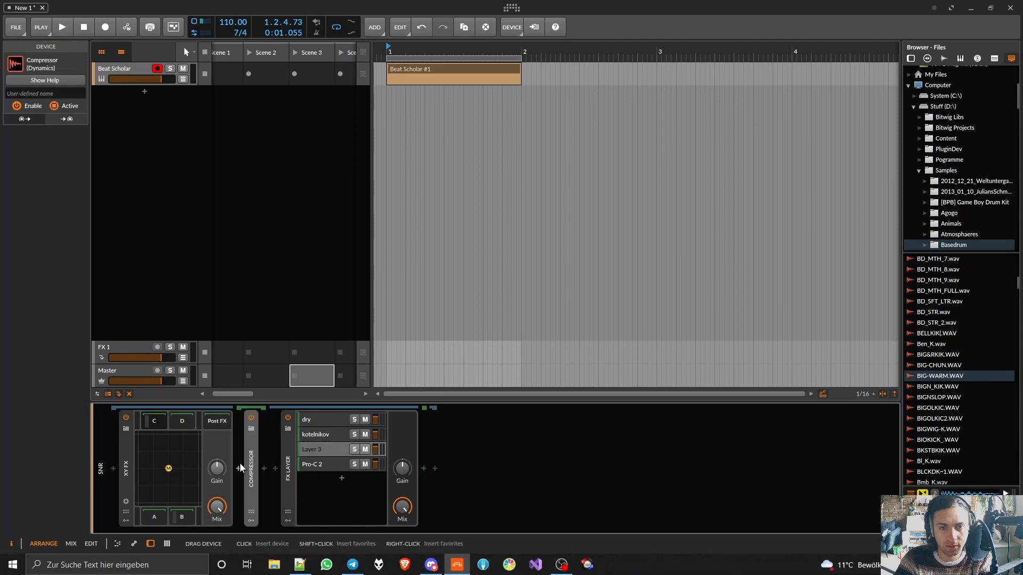
- Move Pro-C 2 from its layer into chain D of the XY FX and delete the emptied FX Layer
click(185, 424)
click(292, 467)
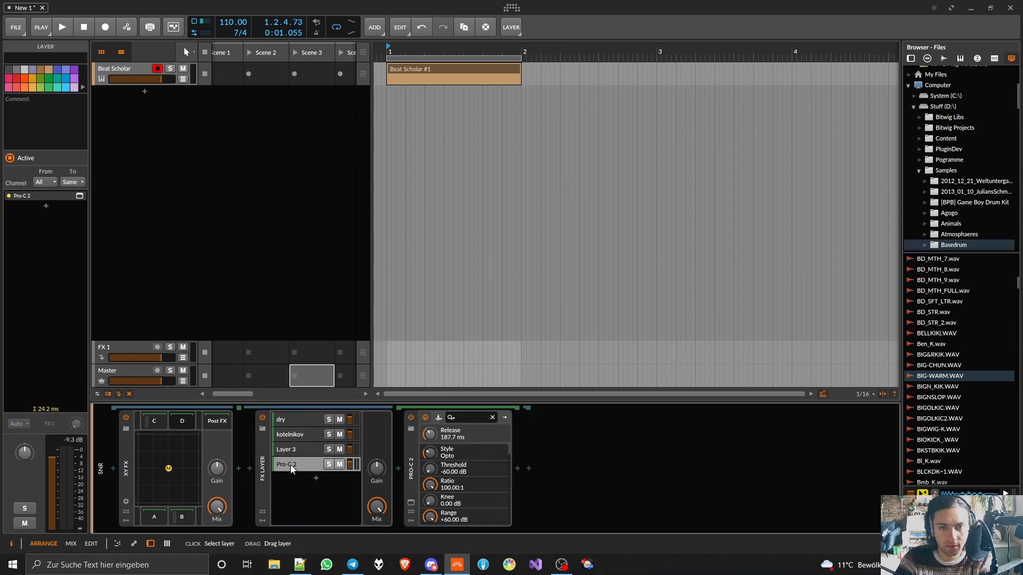
click(416, 483)
drag(241, 481, 240, 478)
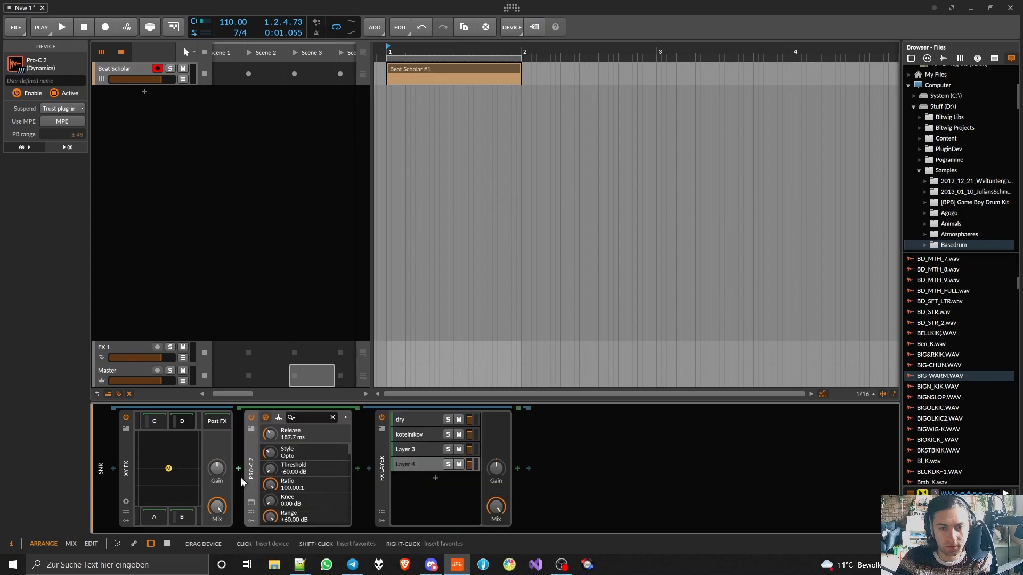
click(379, 485)
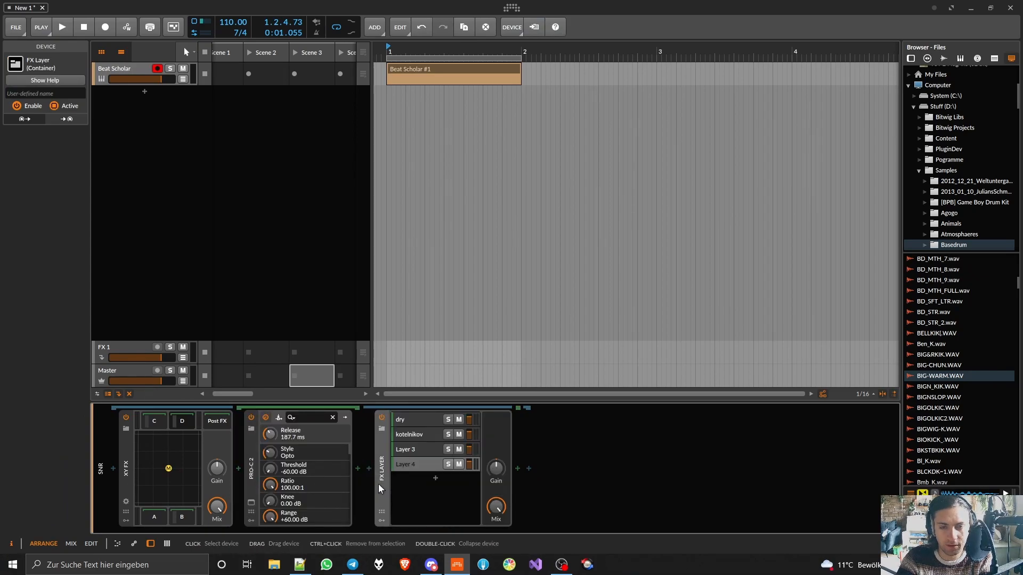
key(Delete)
- Set the XY FX mix point slightly off centre during playback and compare the snare with the XY FX bypassed and enabled
double_click(251, 472)
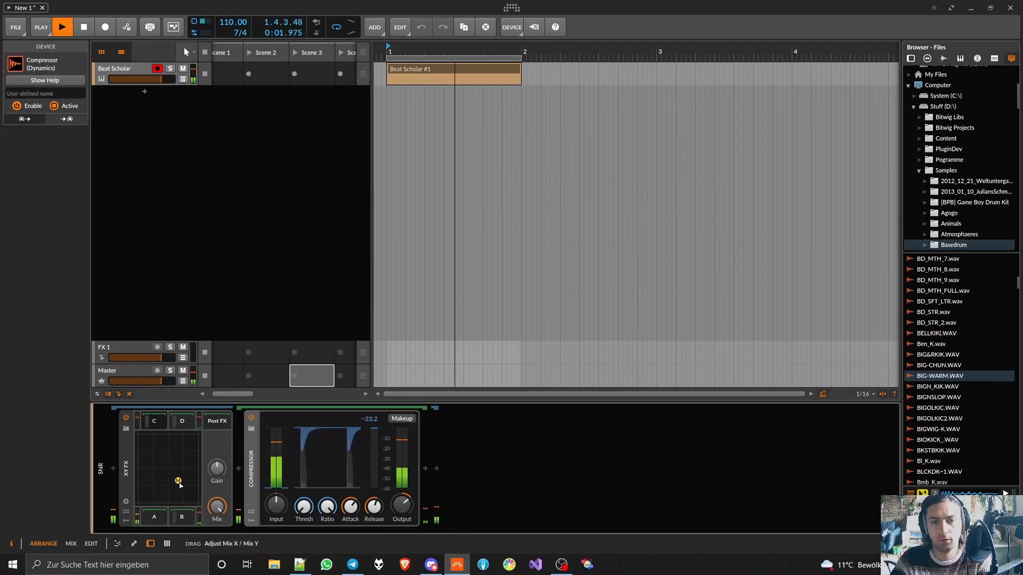
mouse_move(178, 482)
mouse_down()
mouse_move(191, 446)
mouse_move(170, 486)
mouse_move(173, 475)
mouse_up()
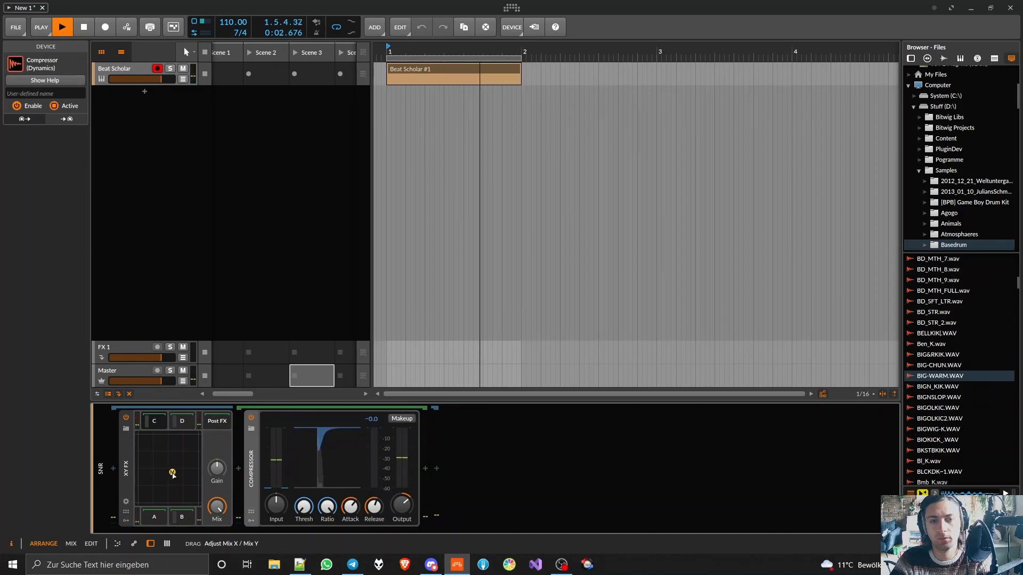
click(126, 417)
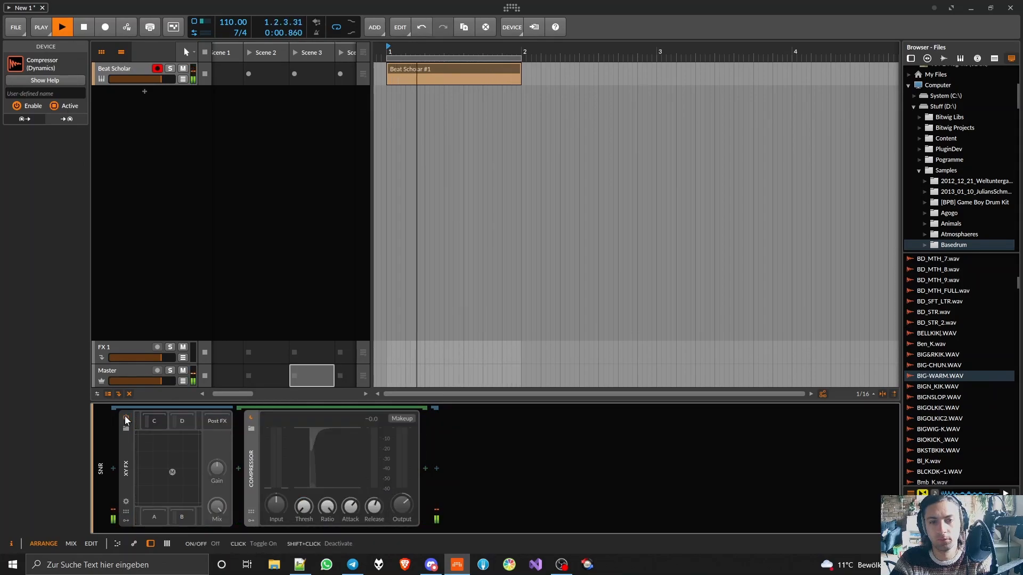
click(126, 418)
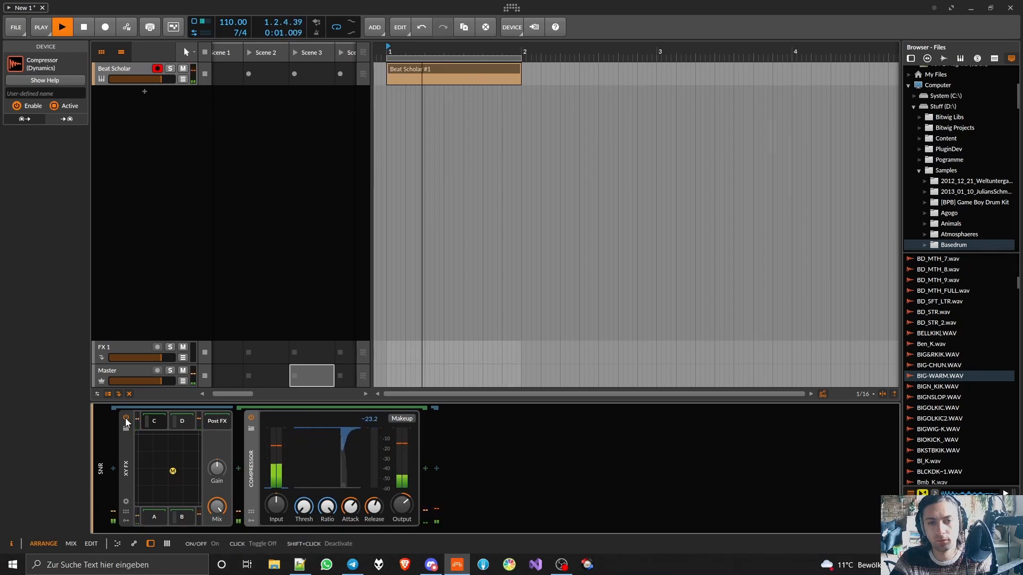
- Collapse the XY FX and insert Bitwig's Saturator after it on the snr channel
double_click(122, 458)
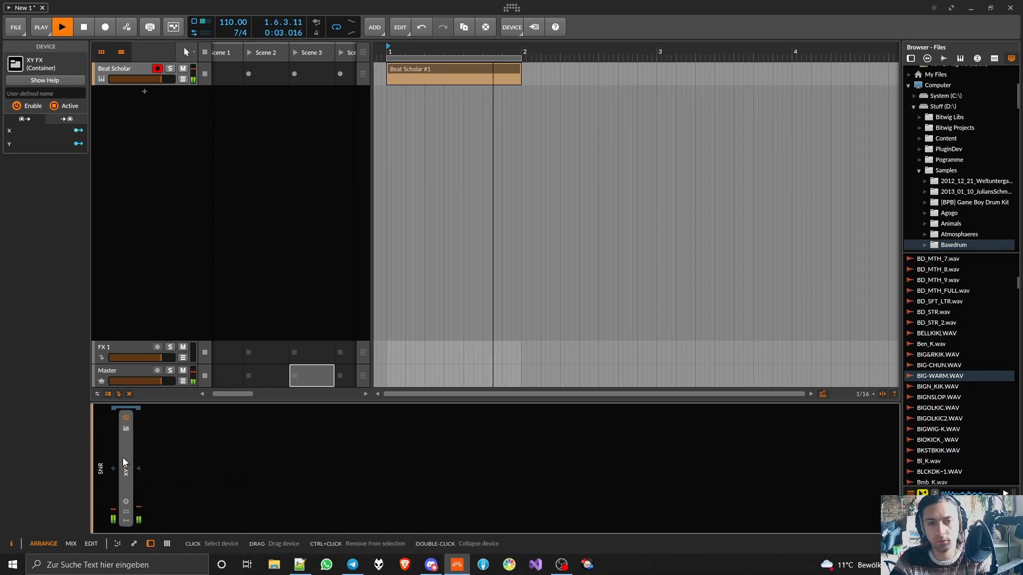
click(138, 468)
text(satu)
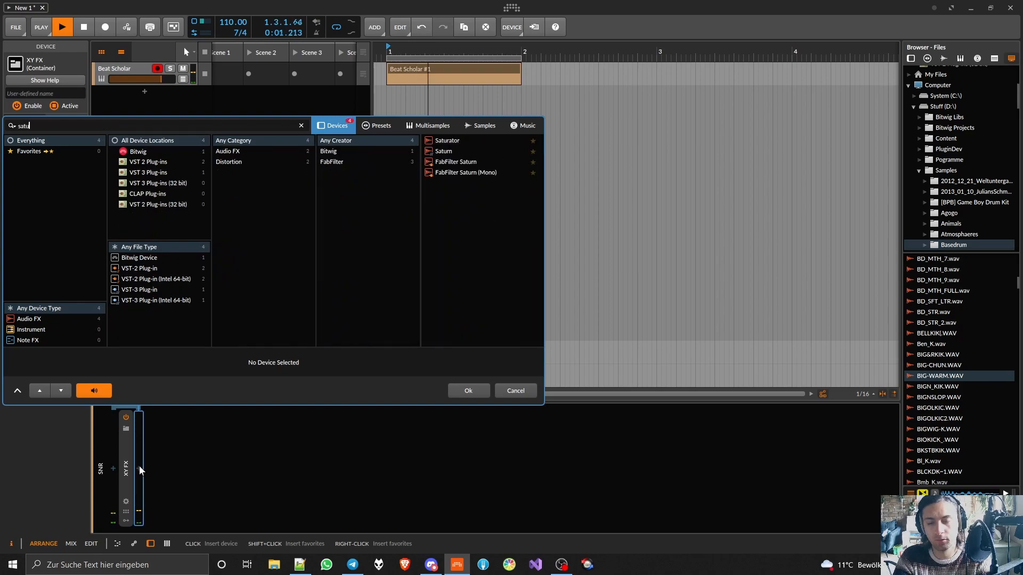
text(ra)
double_click(462, 140)
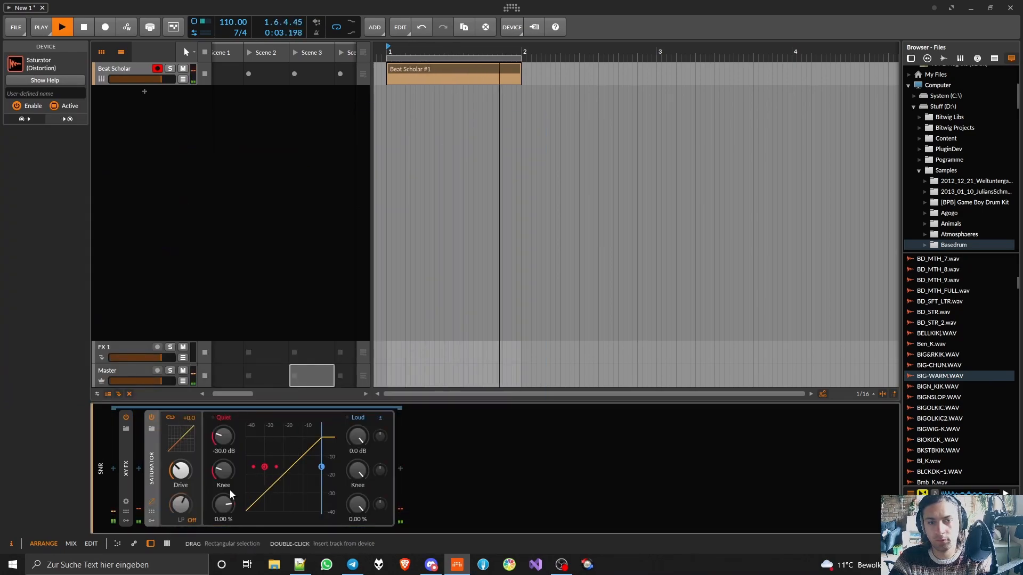
- Raise the Saturator's Drive to about +18.5 dB during playback and ease it back to below +16.7 dB
drag(181, 471, 182, 445)
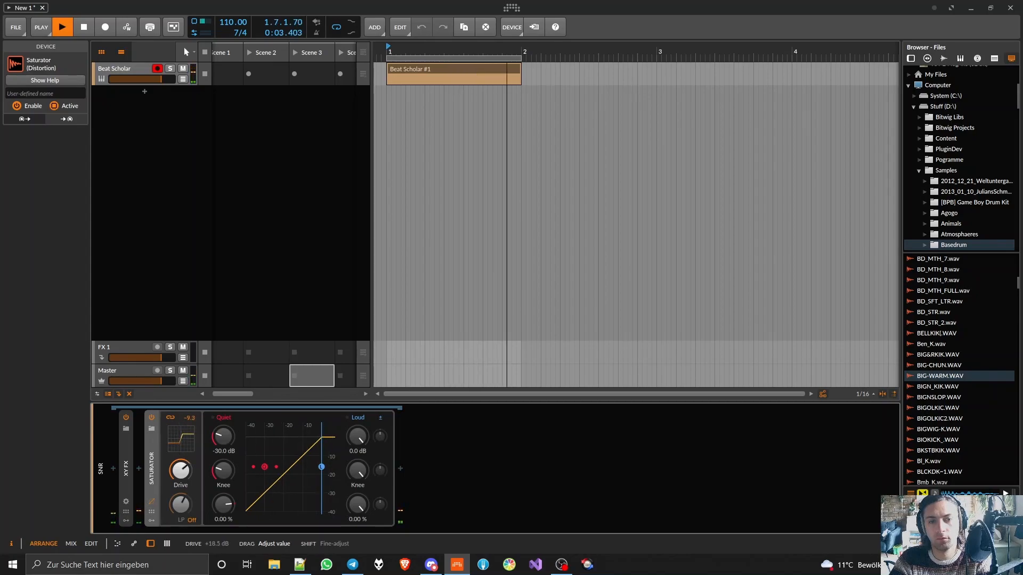
drag(181, 471, 181, 469)
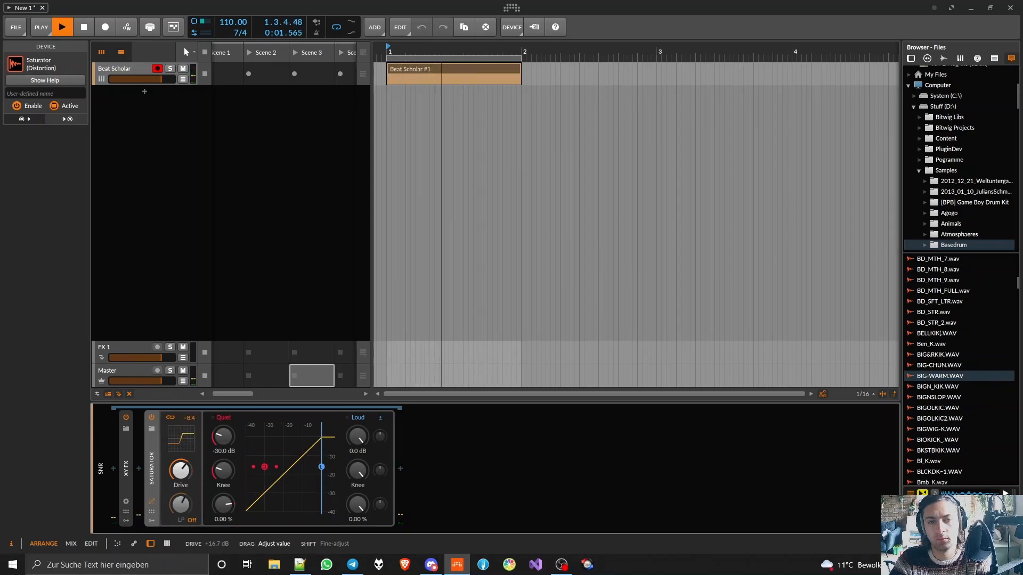
drag(180, 470, 180, 473)
- Shape the Saturator's curve with a Loud threshold of -0.8 dB, Loud amount about -121%, a softer Loud knee and Quiet amount -7.73%
drag(357, 505, 358, 529)
drag(357, 472, 357, 512)
drag(358, 437, 358, 462)
drag(358, 504, 357, 539)
drag(357, 471, 357, 436)
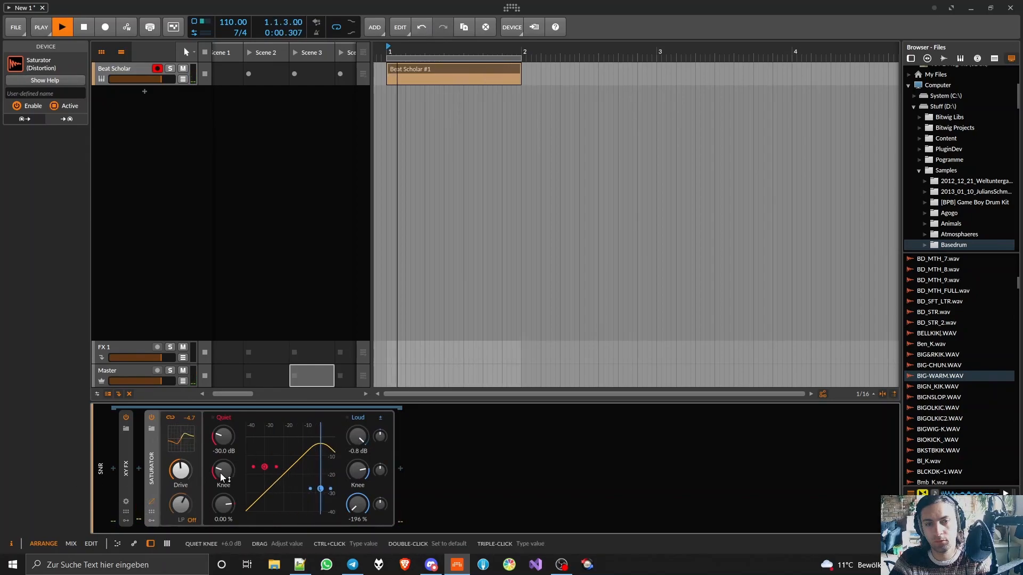
drag(223, 504, 224, 530)
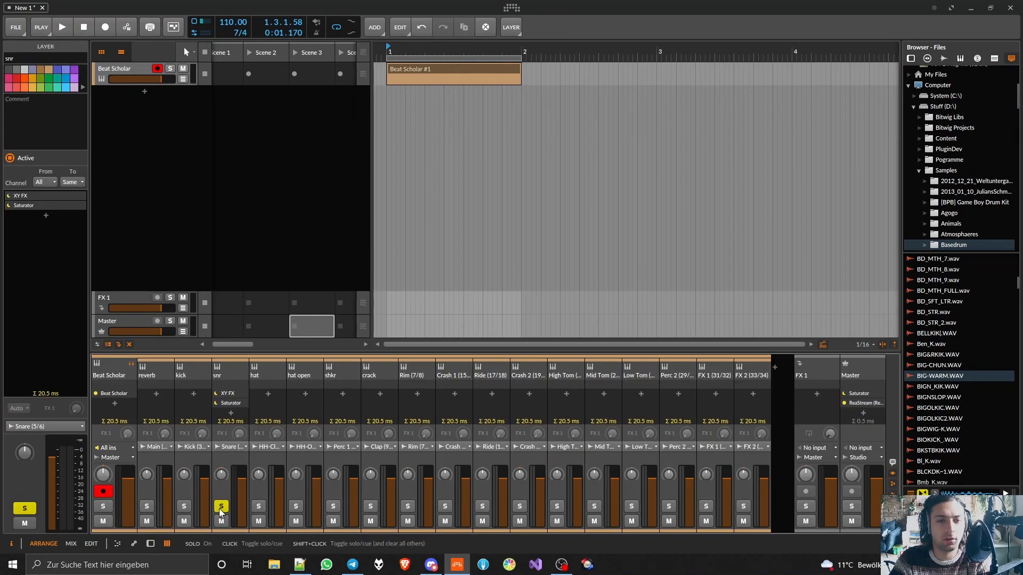
- Solo the kick and snr channels in the mixer and open the kick channel's device chain
click(220, 508)
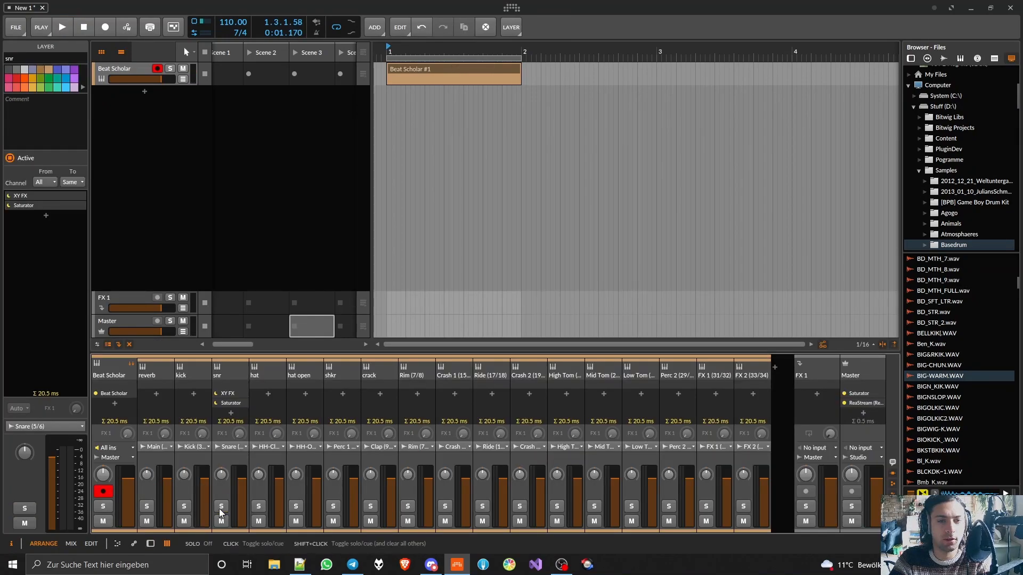
click(221, 506)
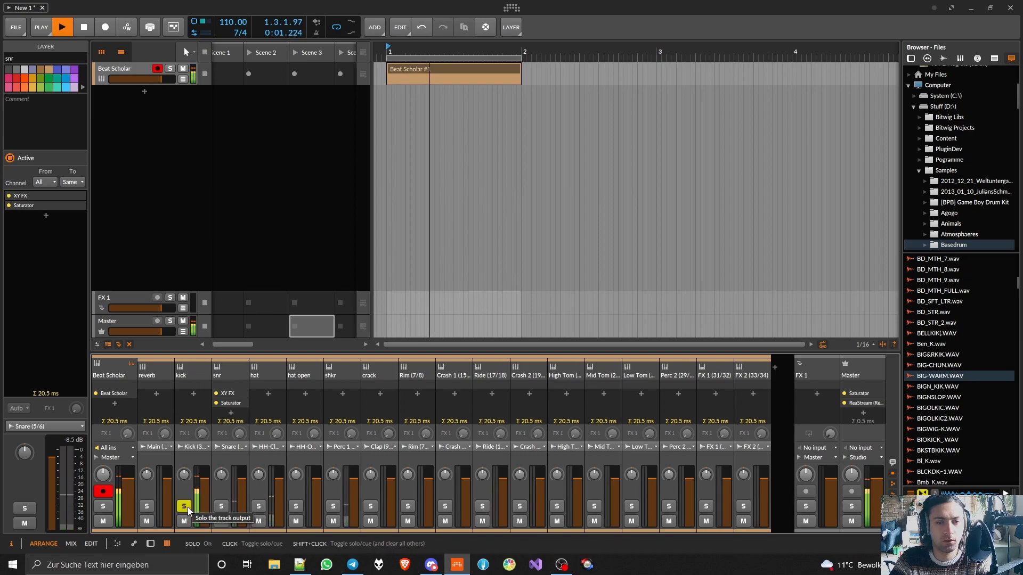
click(184, 506)
double_click(190, 370)
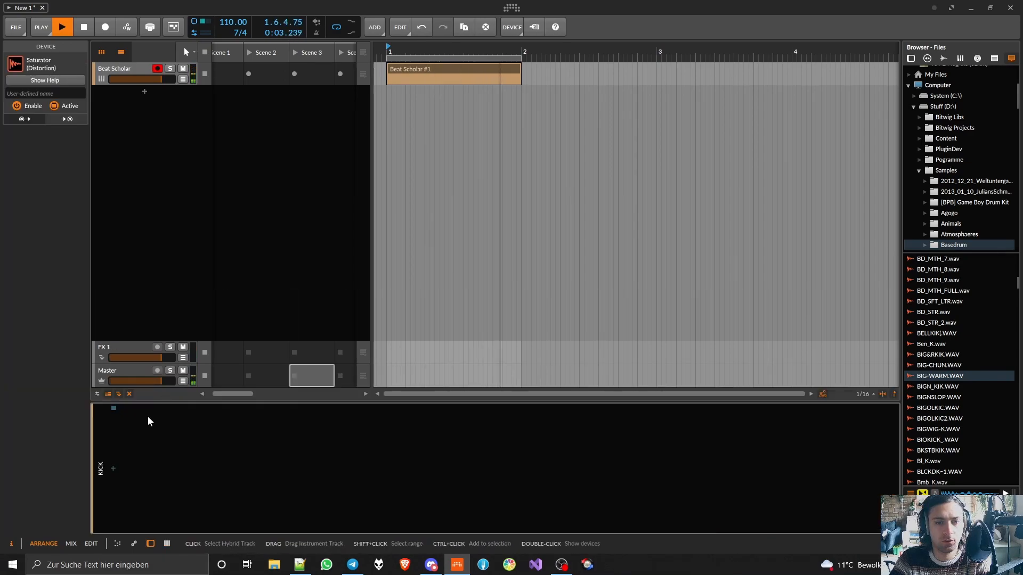
- Stop playback, open the snr channel's device chain and copy its XY FX
key(space)
key(m)
double_click(232, 365)
click(126, 469)
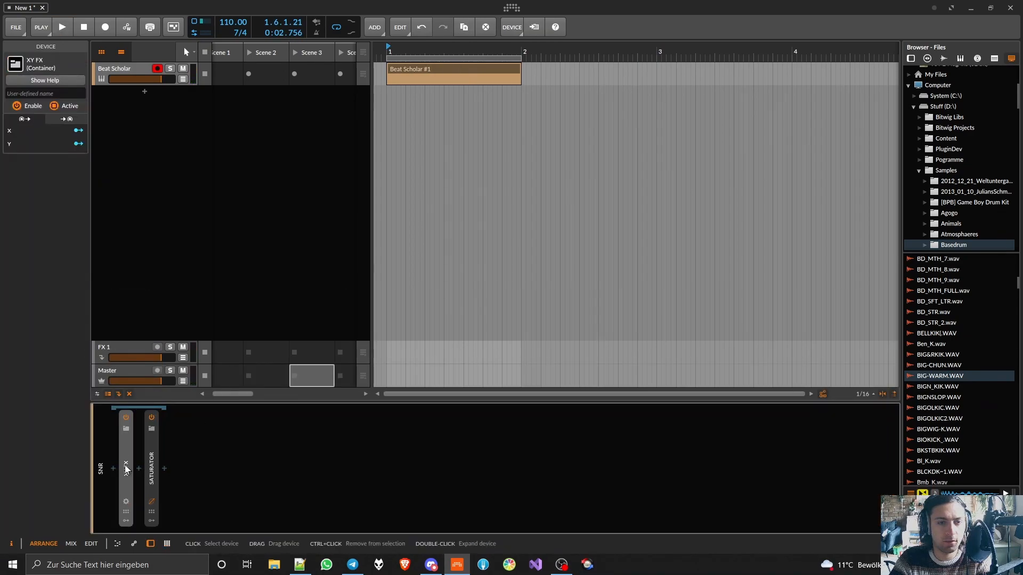
- Try to paste the copied XY FX into the empty kick chain and delete the stray duplicates from the snr chain
click(167, 543)
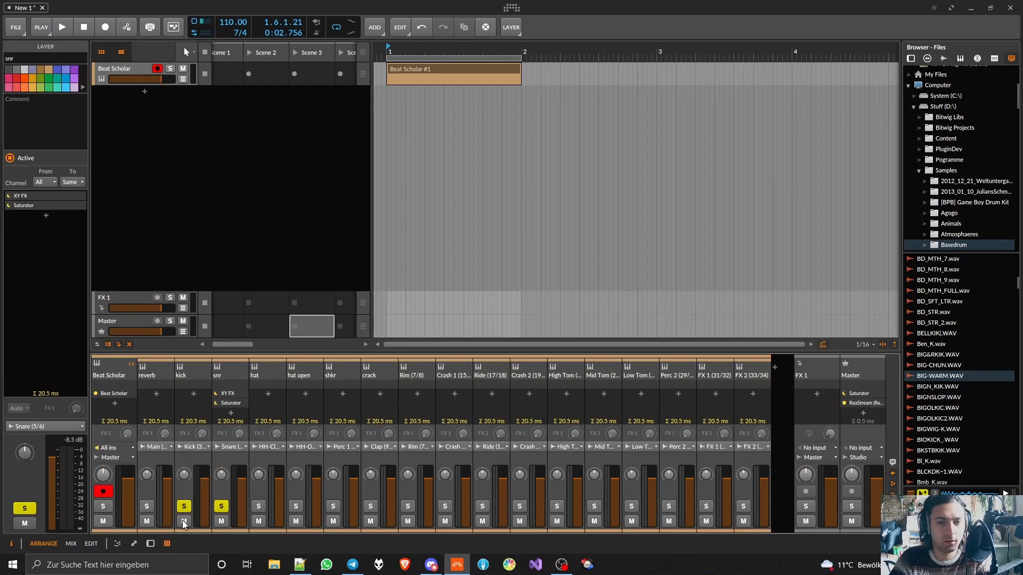
double_click(189, 374)
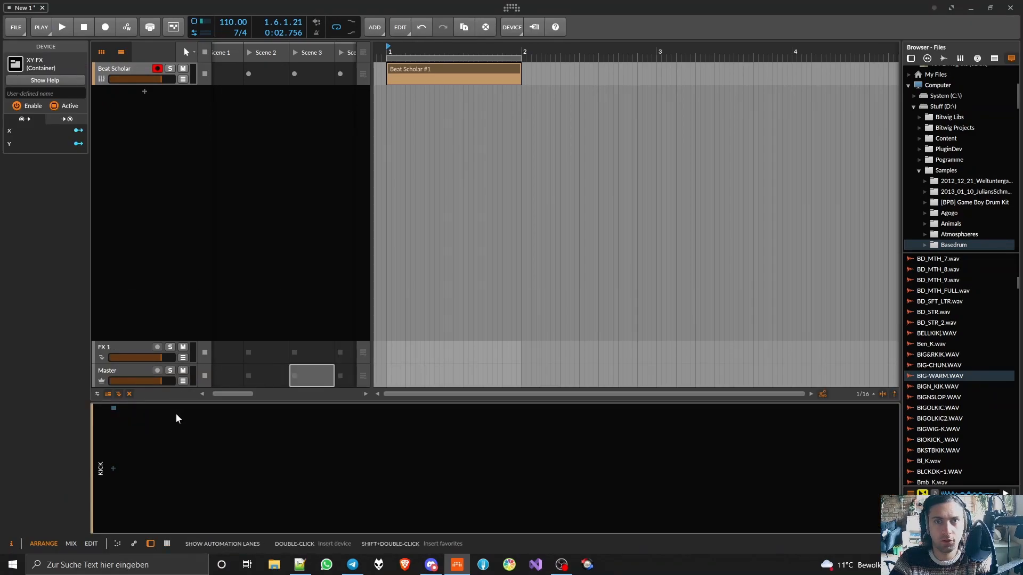
click(168, 544)
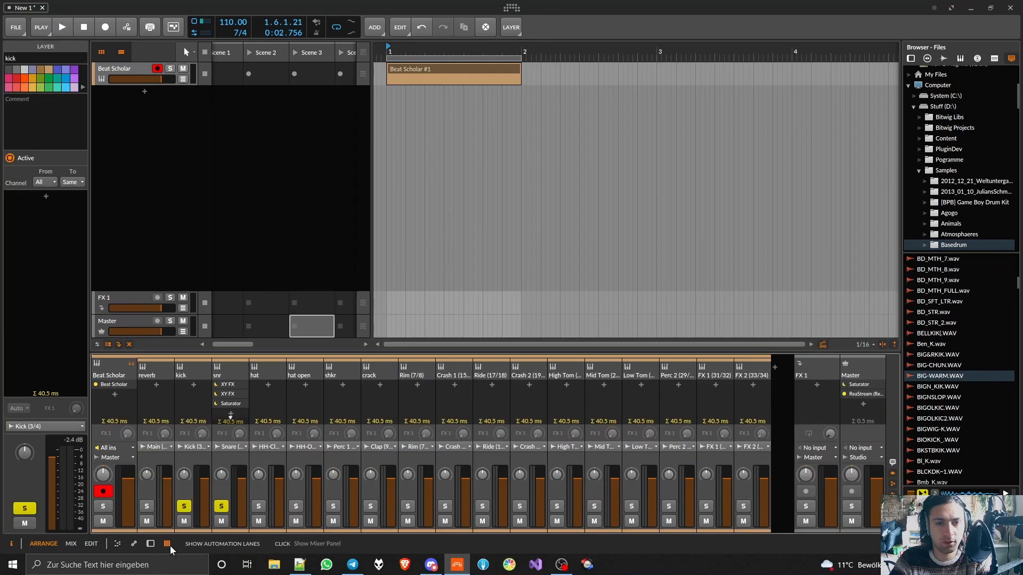
double_click(234, 372)
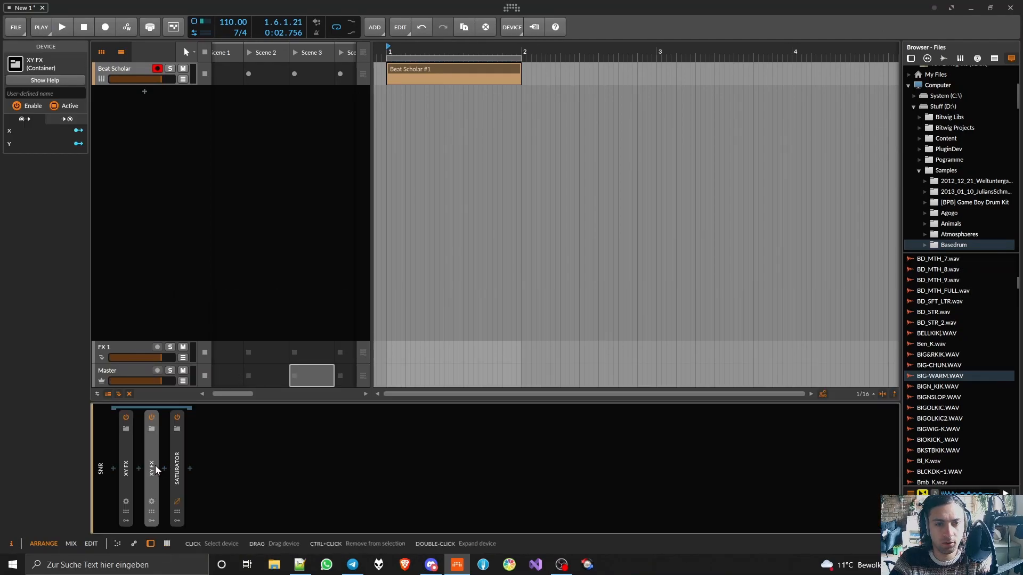
key(Delete)
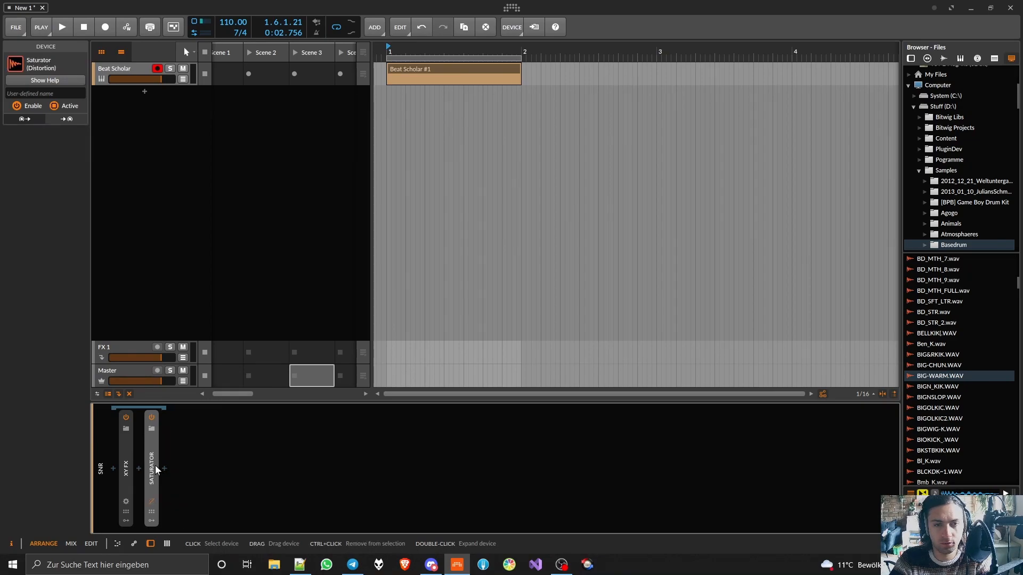
click(167, 543)
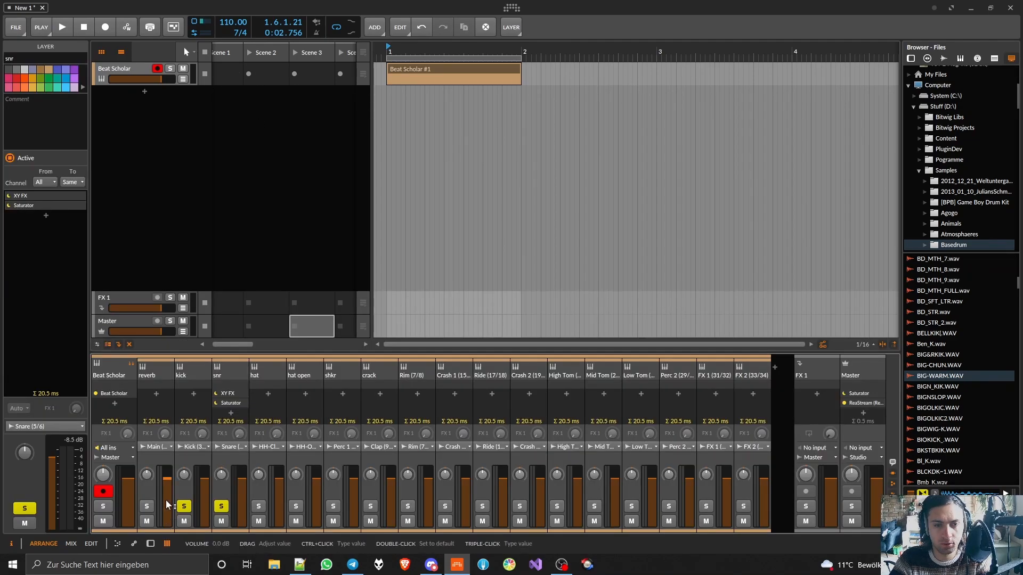
double_click(189, 373)
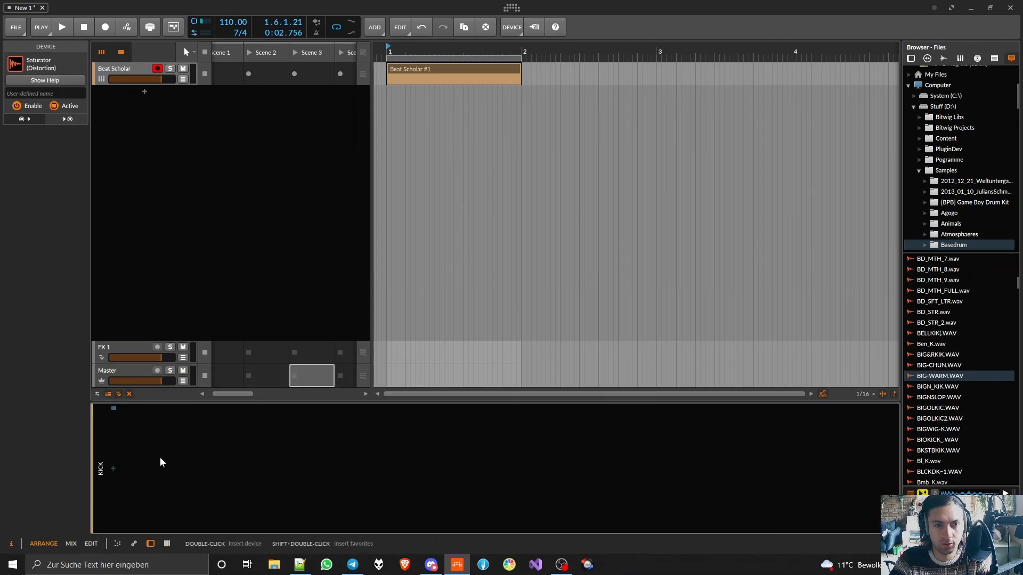
click(166, 543)
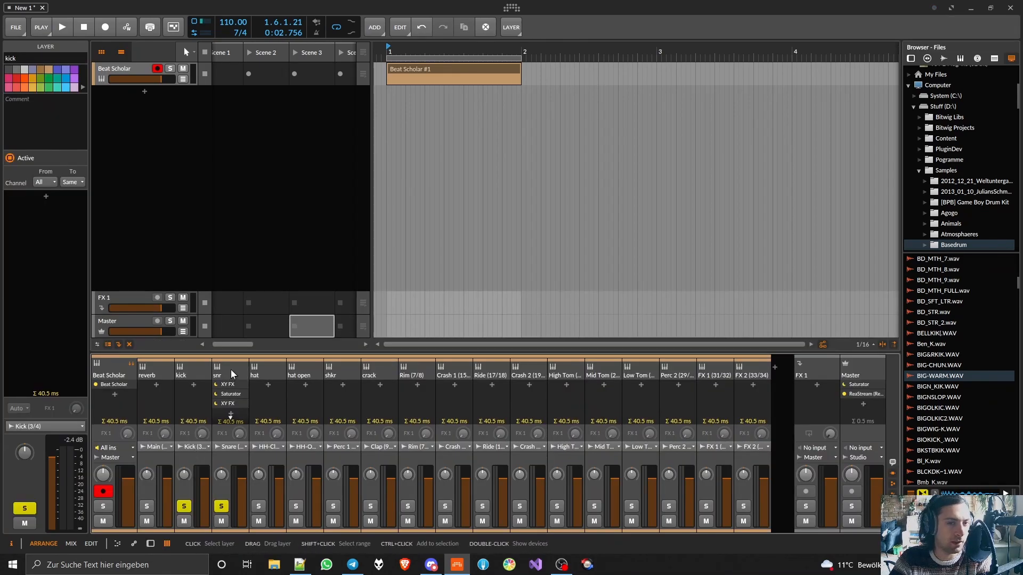
double_click(231, 370)
key(Delete)
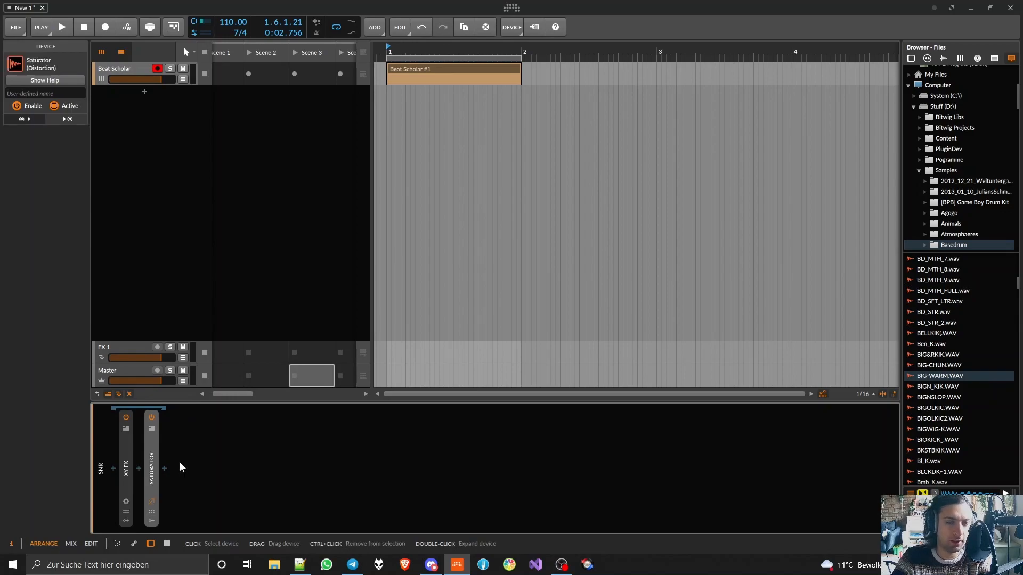
- Insert a Tool device into the empty device chain of the kick channel
click(169, 545)
double_click(181, 370)
double_click(112, 466)
text(tool)
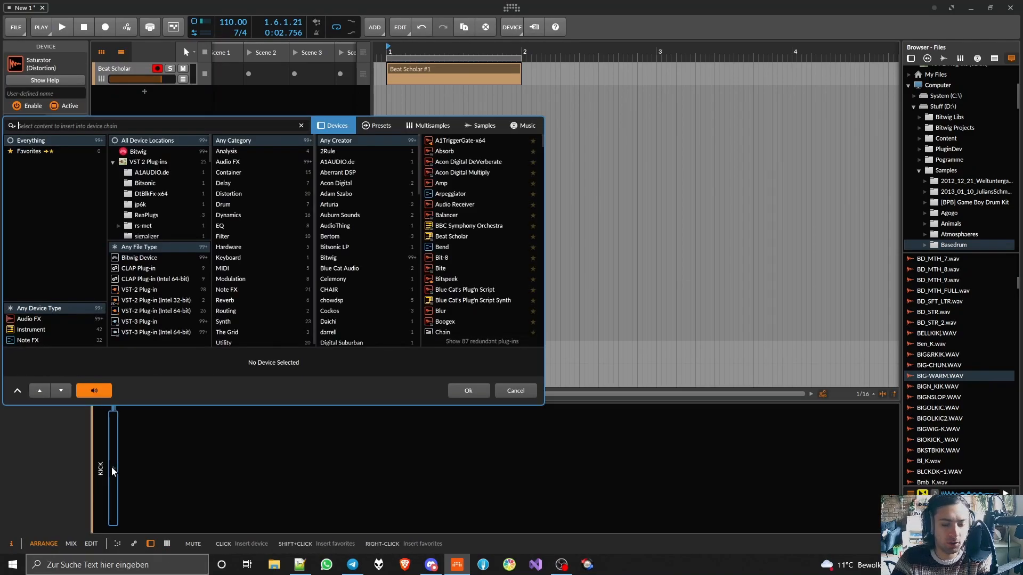
double_click(455, 142)
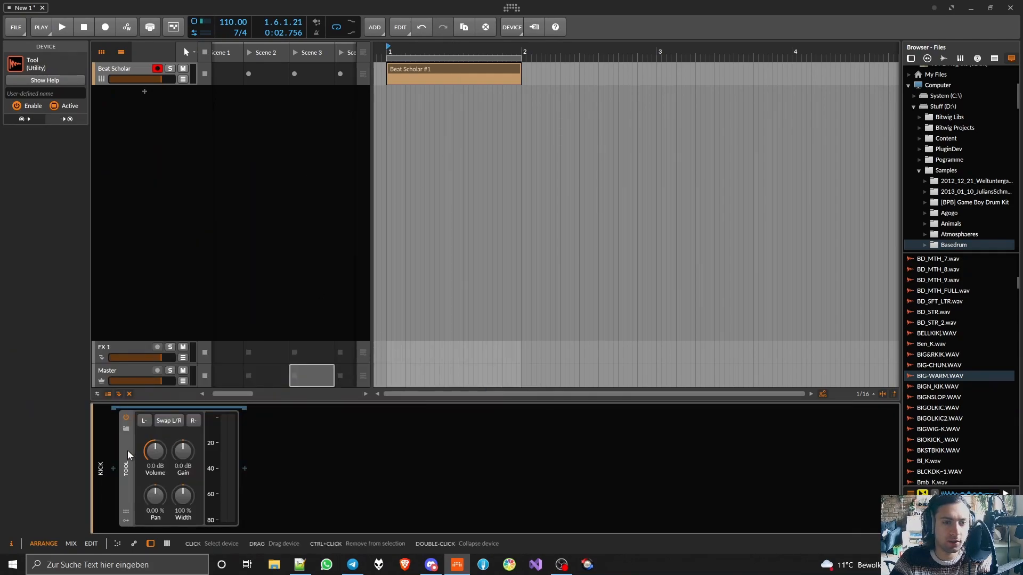
- Paste the copied XY FX after the Tool on the kick channel and delete the Tool
key(ctrl+v)
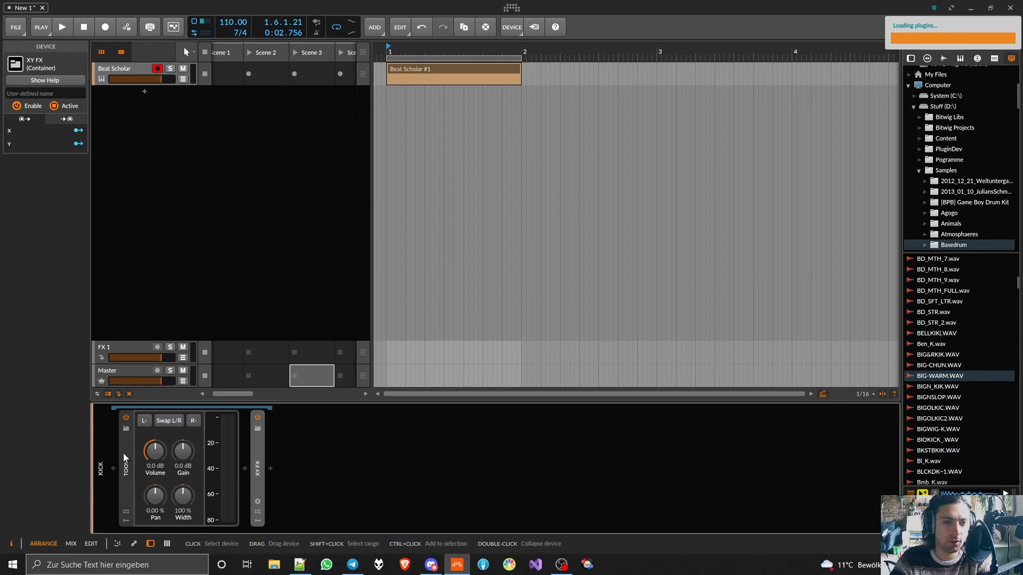
click(123, 453)
key(Delete)
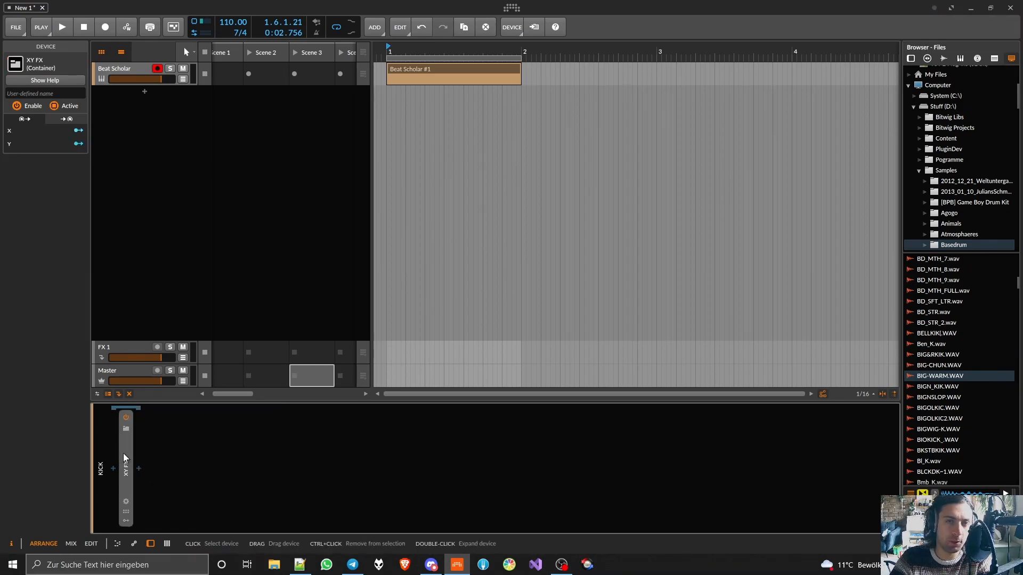
- Expand the kick's XY FX, start playback and set its mix point slightly toward the A chain from centre
double_click(126, 454)
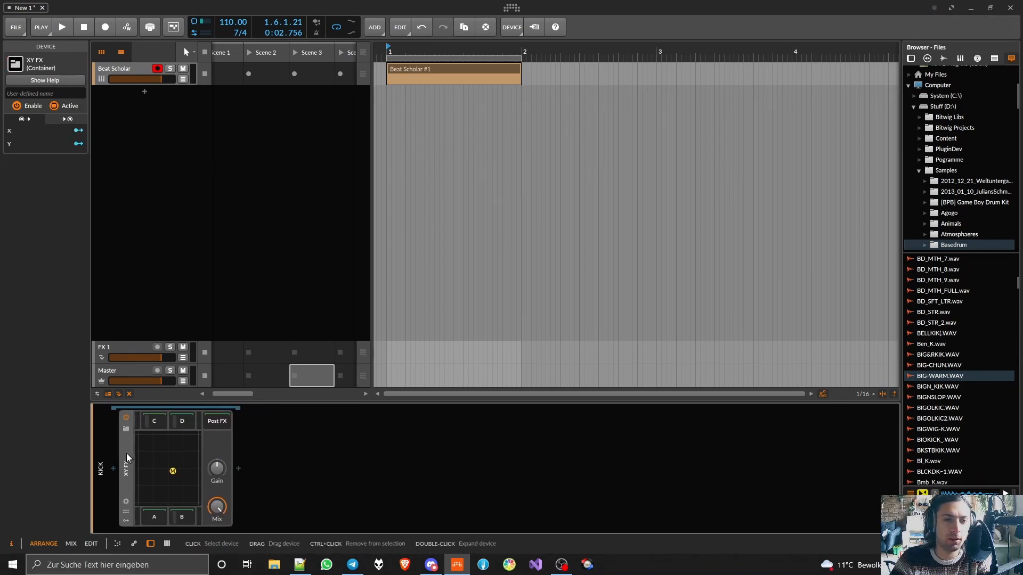
mouse_move(179, 467)
mouse_down()
mouse_move(158, 474)
mouse_move(172, 478)
mouse_up()
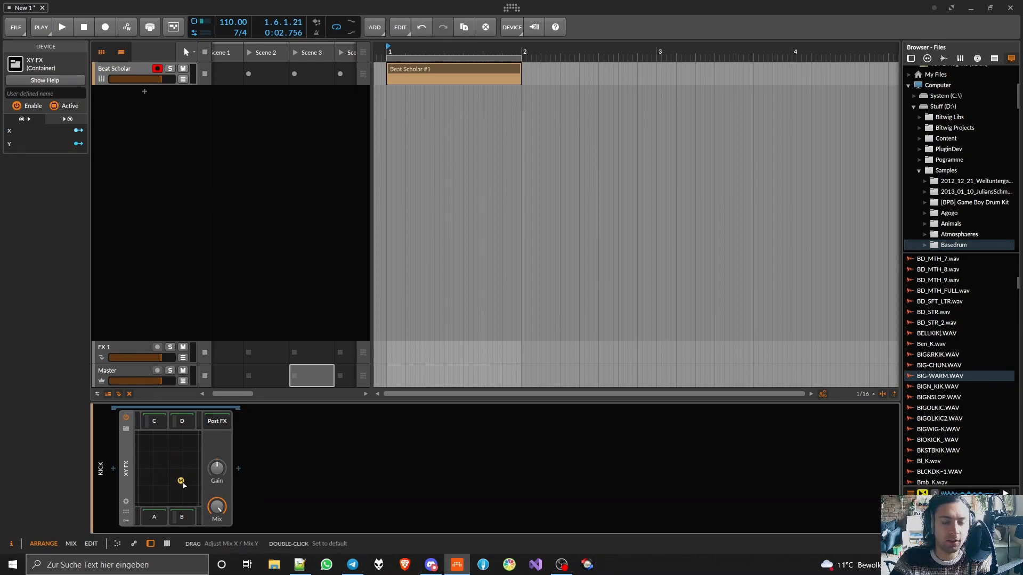
key(space)
mouse_move(179, 482)
mouse_down()
mouse_move(177, 450)
mouse_move(144, 450)
mouse_move(177, 447)
mouse_move(174, 469)
mouse_move(147, 486)
mouse_move(161, 477)
mouse_up()
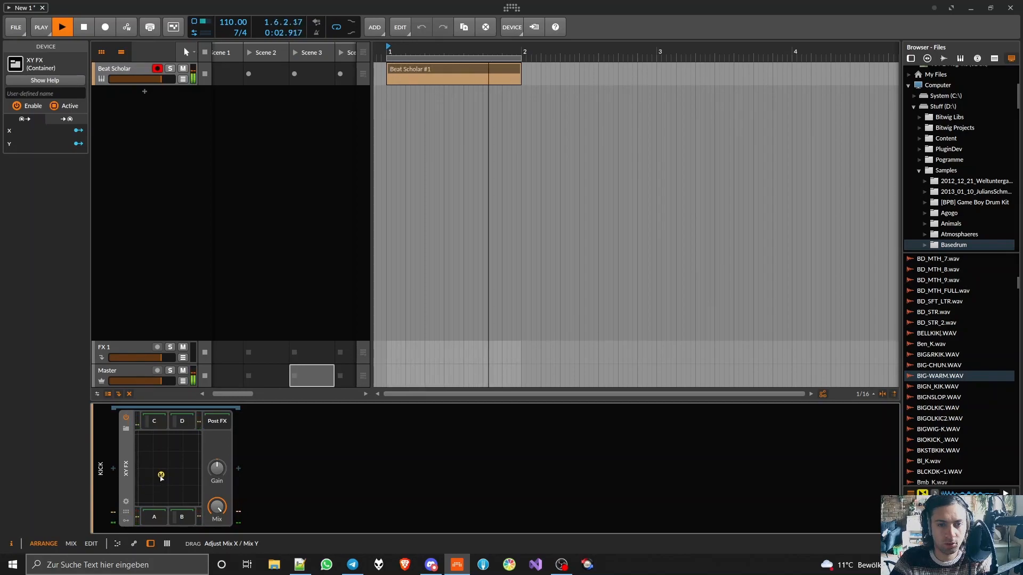
- Collapse the kick's XY FX, insert a Saturator after it and adjust the Saturator's Drive
double_click(127, 469)
click(142, 469)
text(satura)
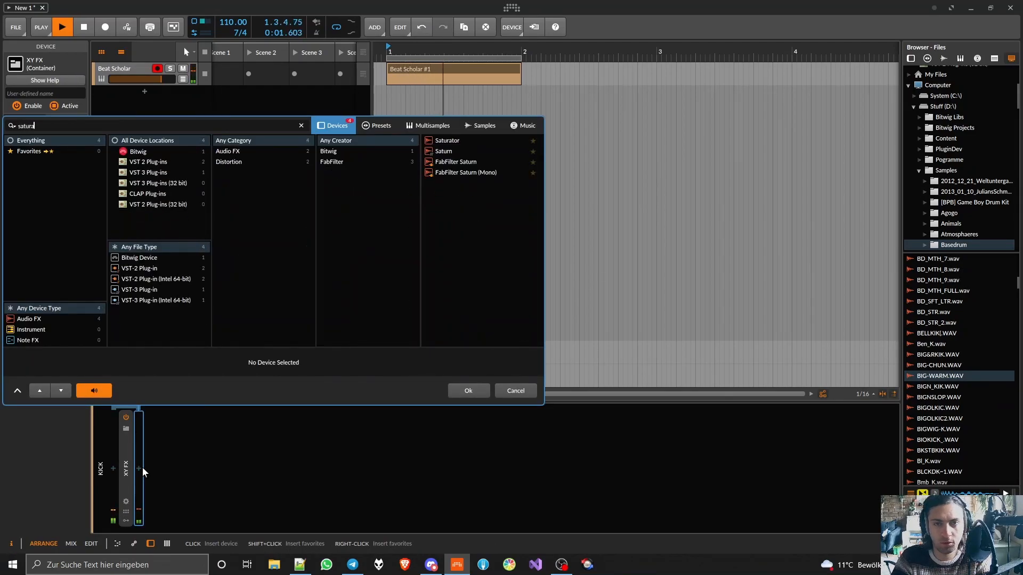
double_click(435, 140)
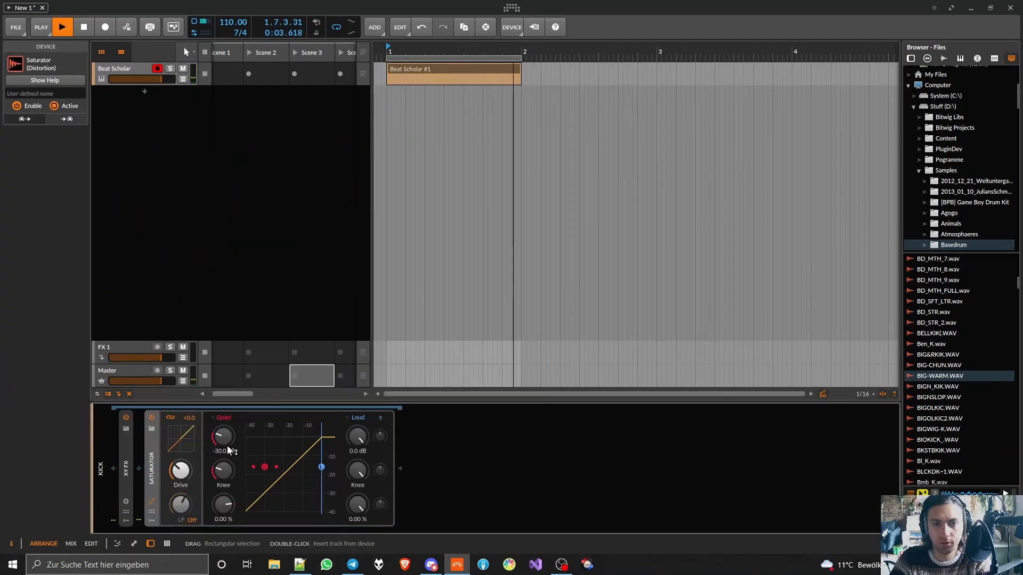
drag(181, 471, 223, 479)
- Return to the mixer, mute the shkr channel and stop playback
key(m)
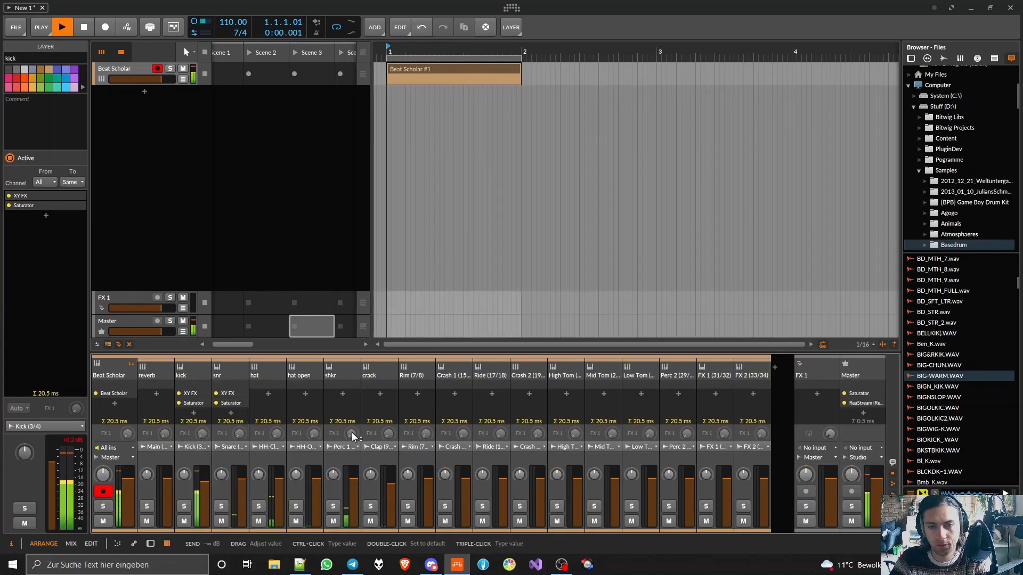
click(333, 521)
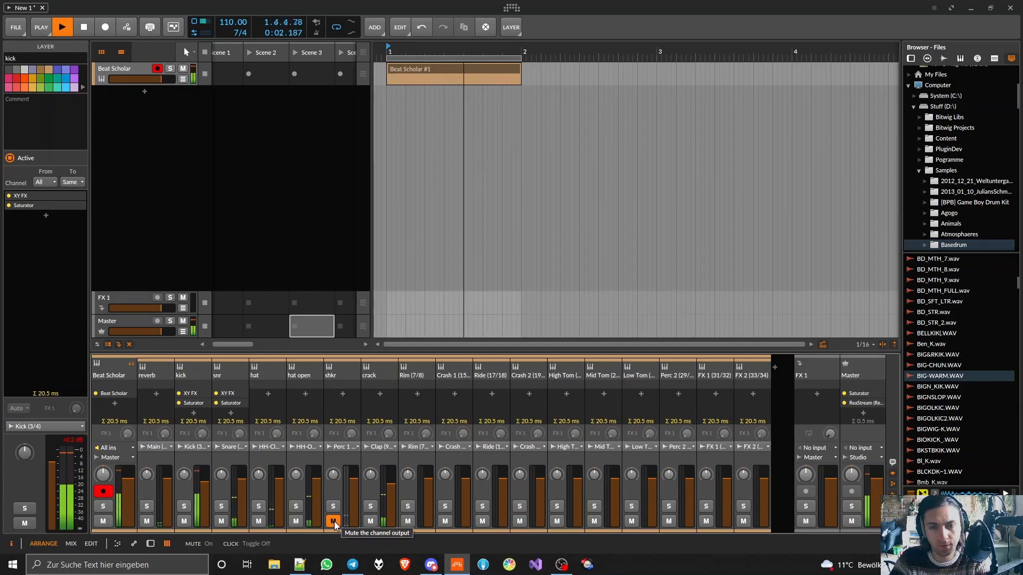
key(space)
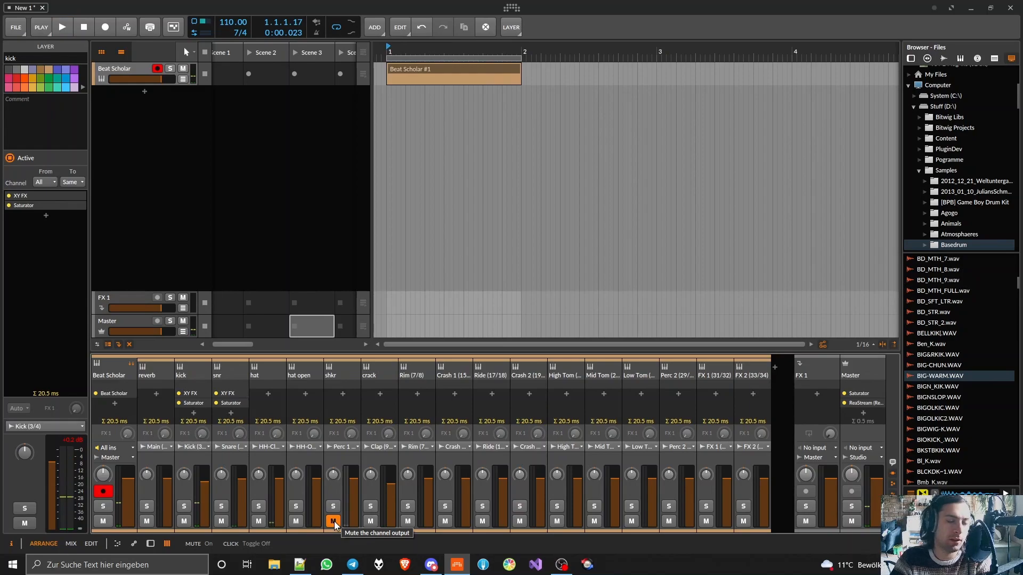
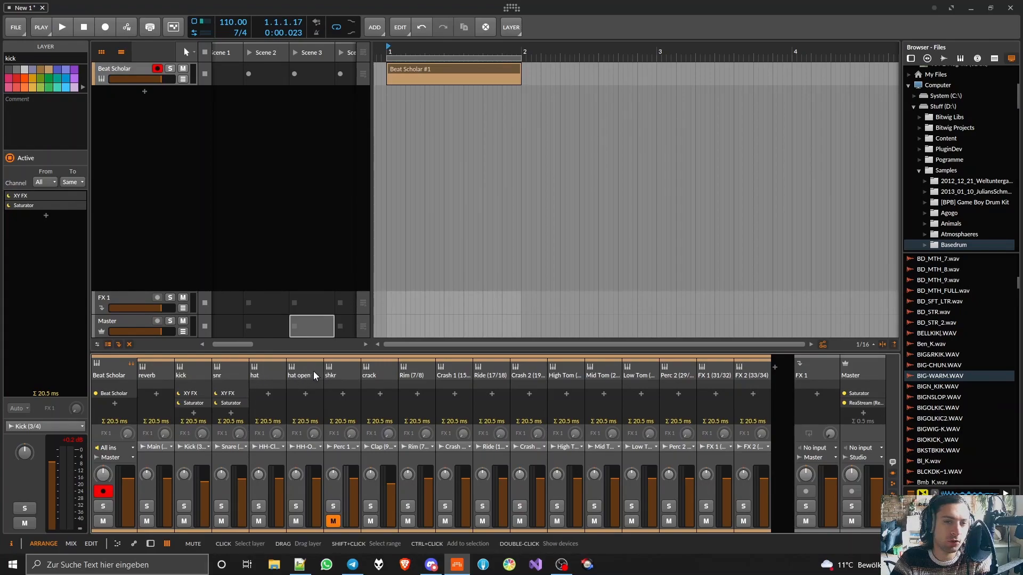
- Unmute the shkr channel in the mixer
click(333, 521)
click(264, 447)
click(264, 446)
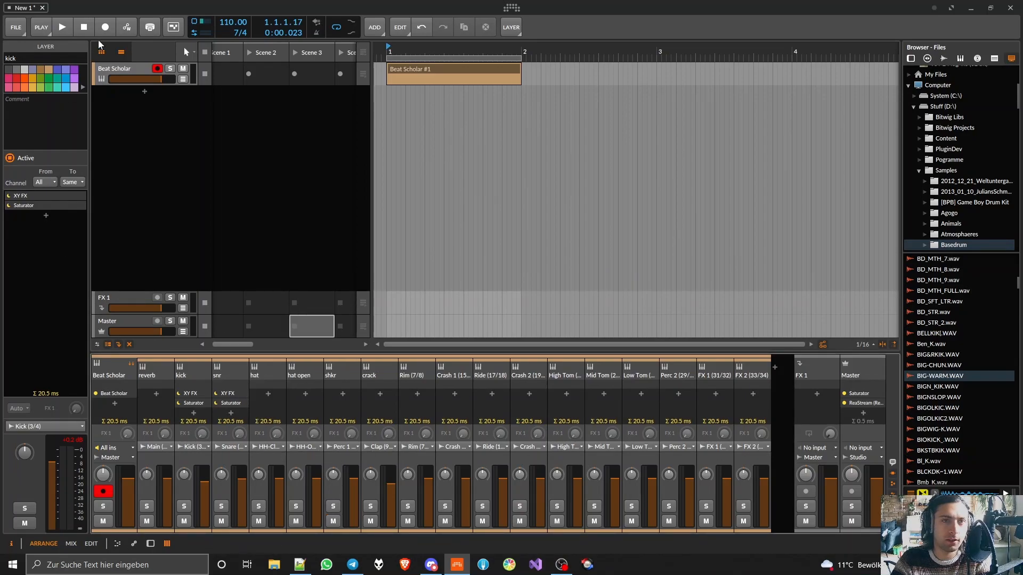
- Show the device chain, inspect the drum pattern in the Beat Scholar plug-in window and close the window
click(150, 544)
click(140, 417)
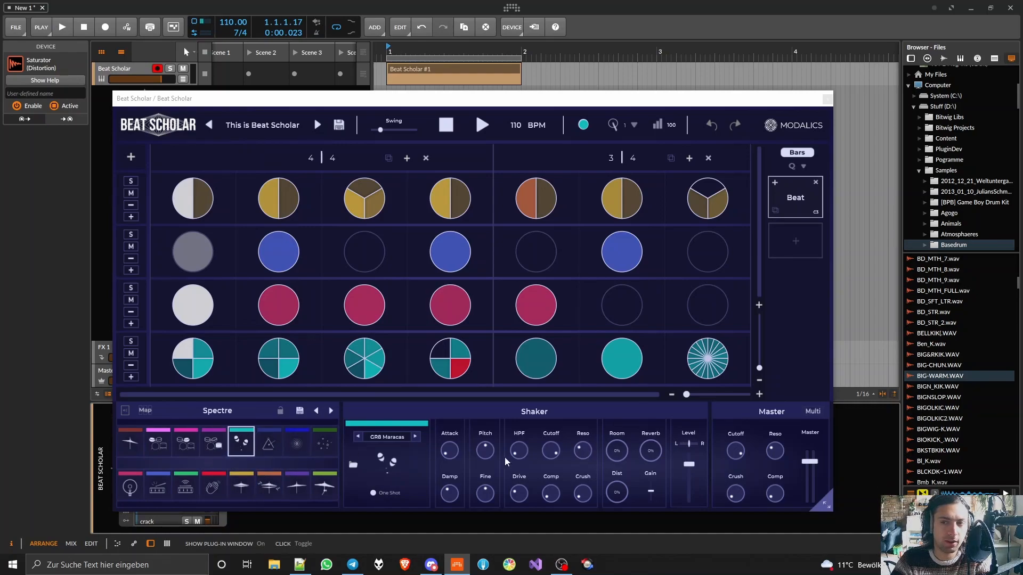
click(827, 99)
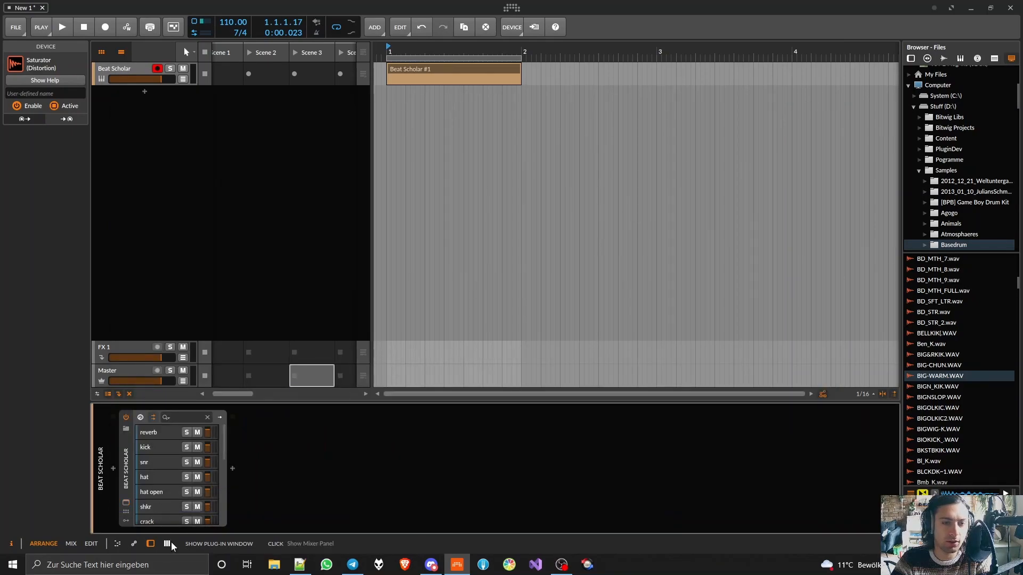
- Return to the mixer and delete the FX 1 and Group 2 tracks
click(167, 543)
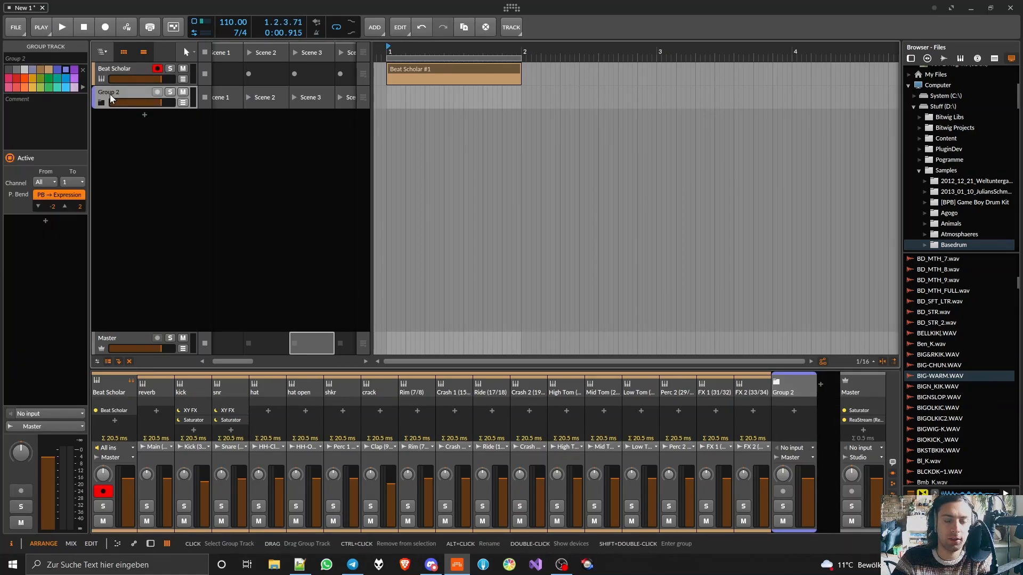
key(Delete)
click(160, 544)
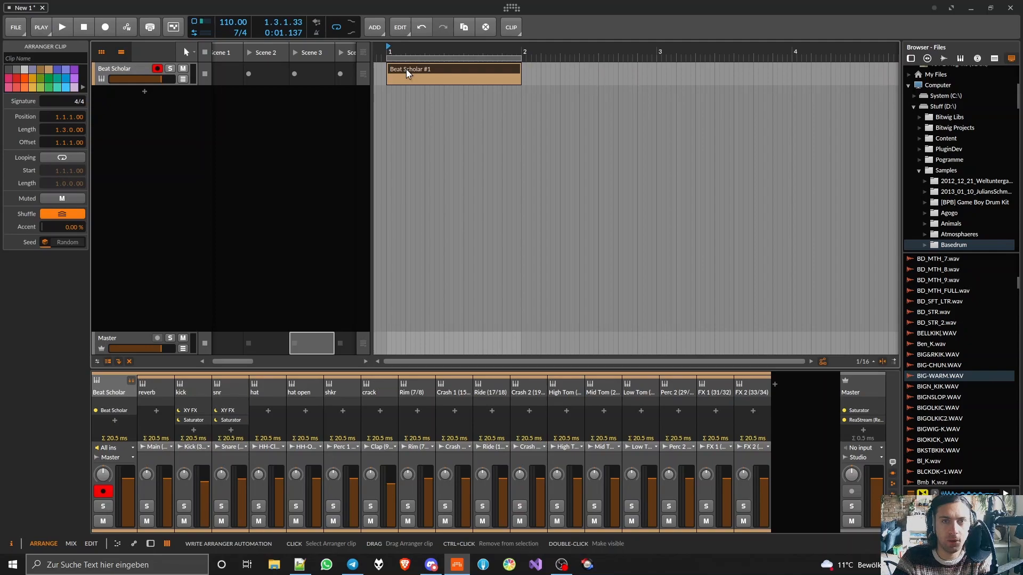
- Show the Beat Scholar track's devices, review its 4/4 plus 3/4 pattern in the plug-in window and close it
double_click(118, 69)
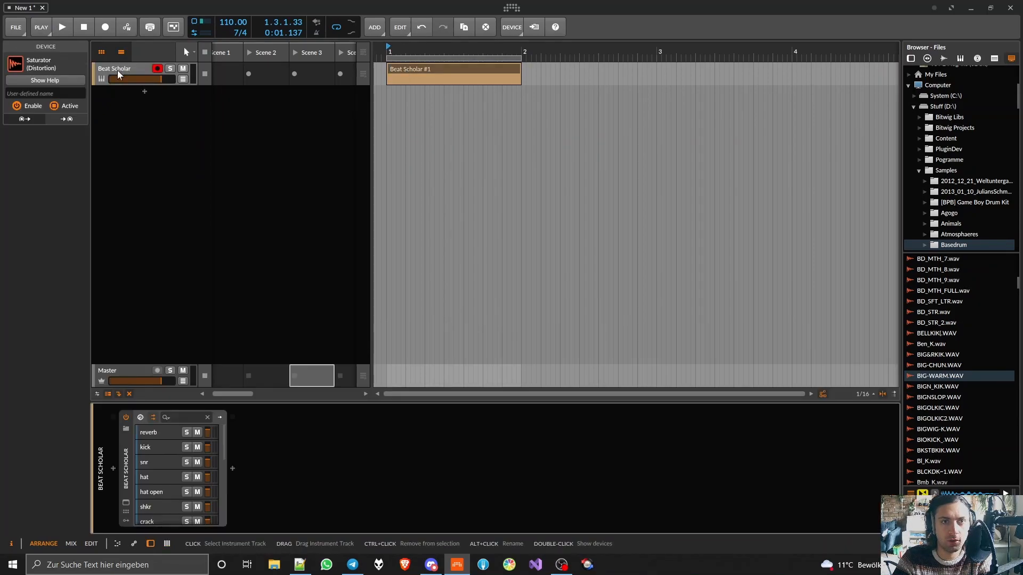
click(127, 503)
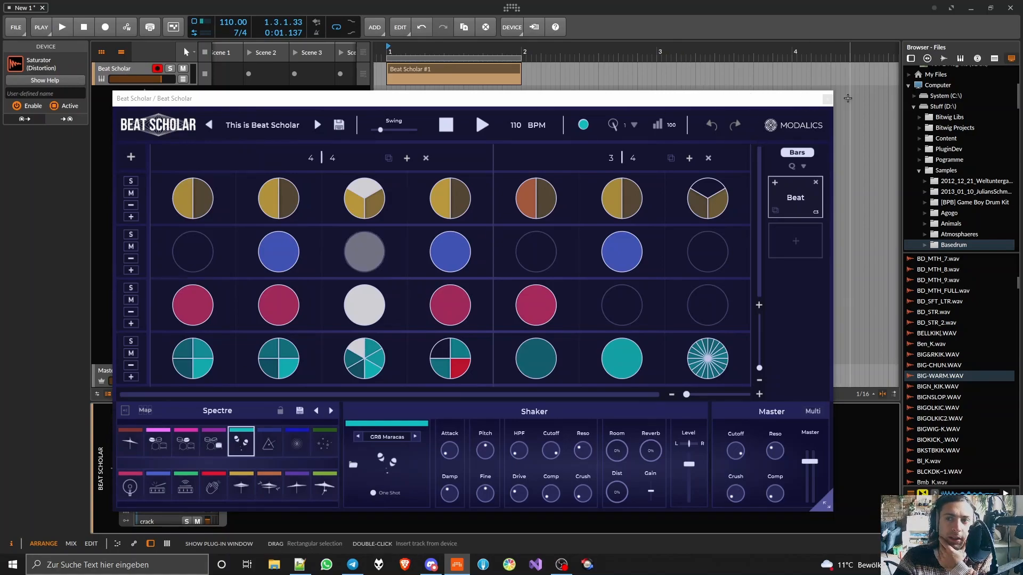
click(828, 99)
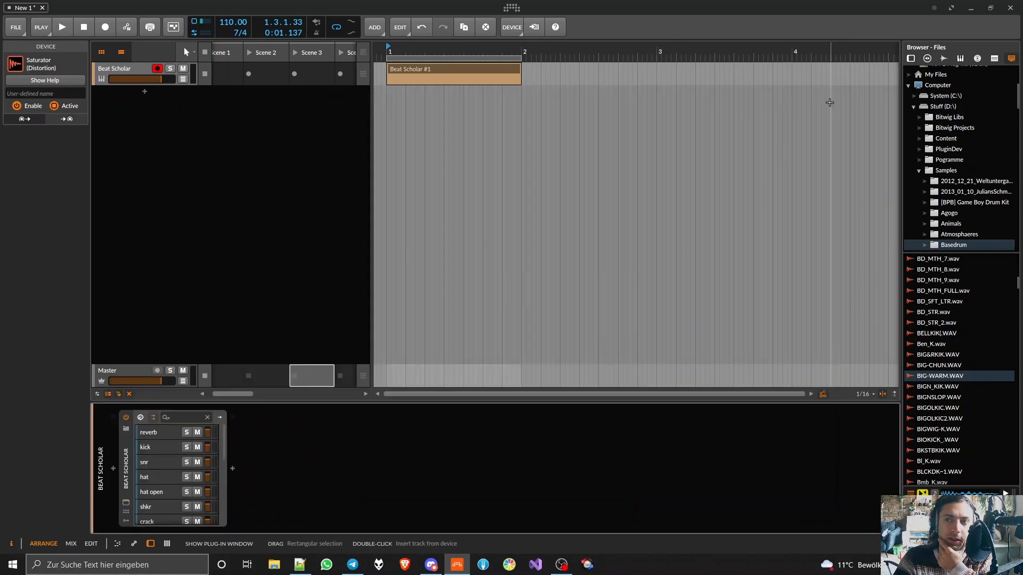
- Bounce the Beat Scholar #1 clip to a new audio track and play the result soloed
click(408, 68)
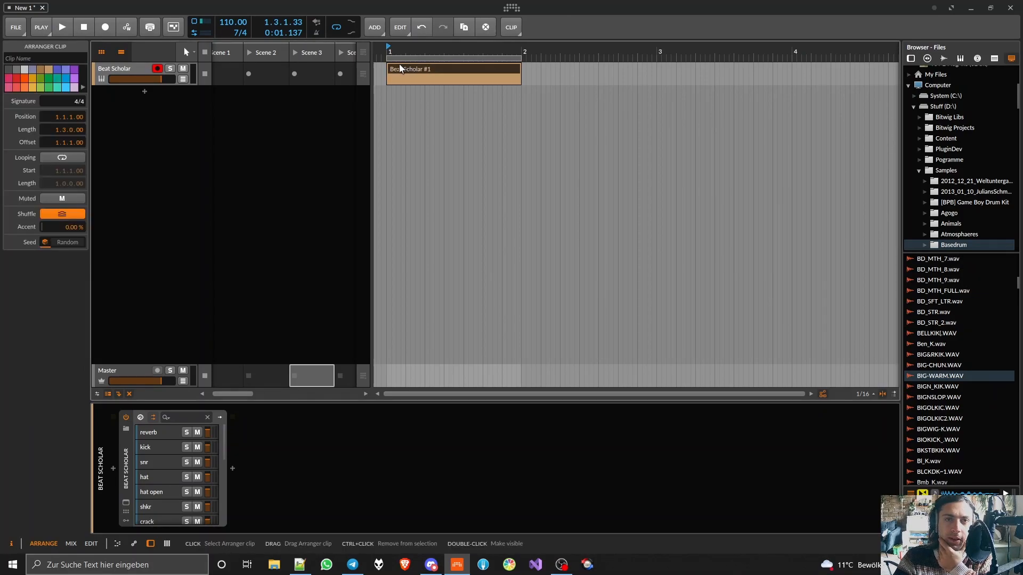
right_click(401, 68)
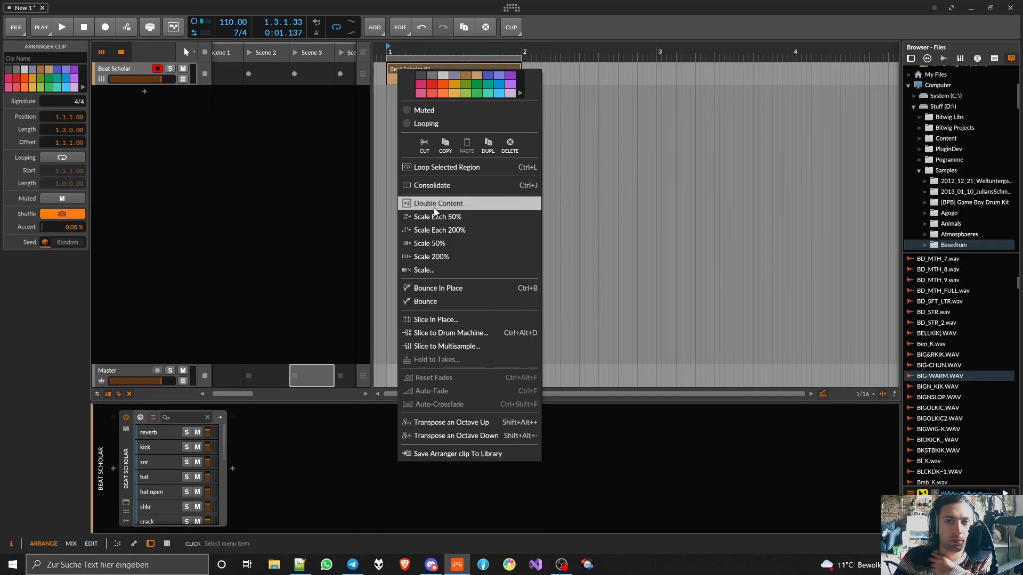
click(426, 302)
key(Return)
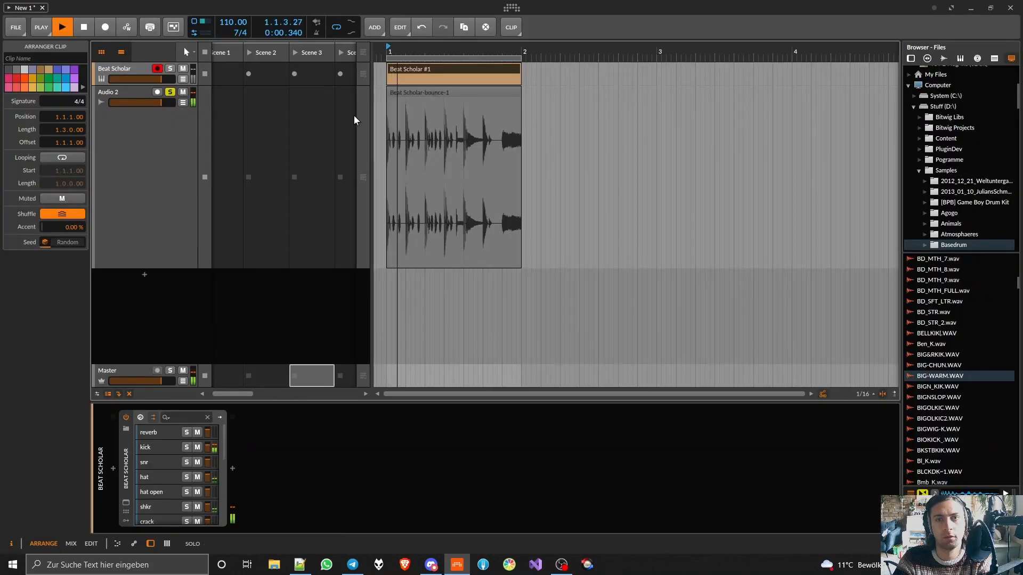
- Stop playback and examine the bounced clip's waveform, checking the start of the first kick up close with an enlarged track height
scroll(422, 129, up, 5)
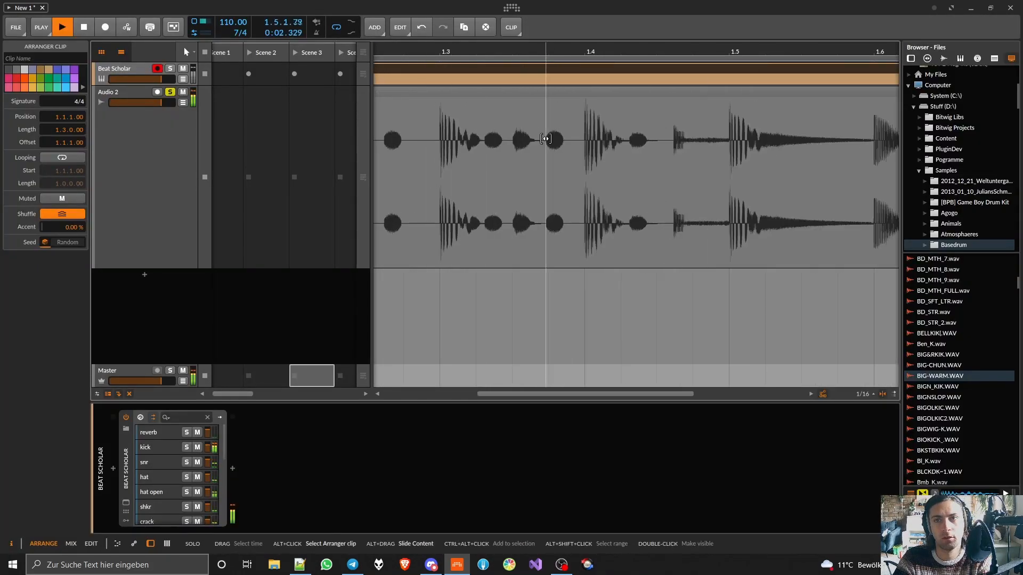
key(space)
scroll(453, 136, down, 7)
scroll(391, 132, up, 6)
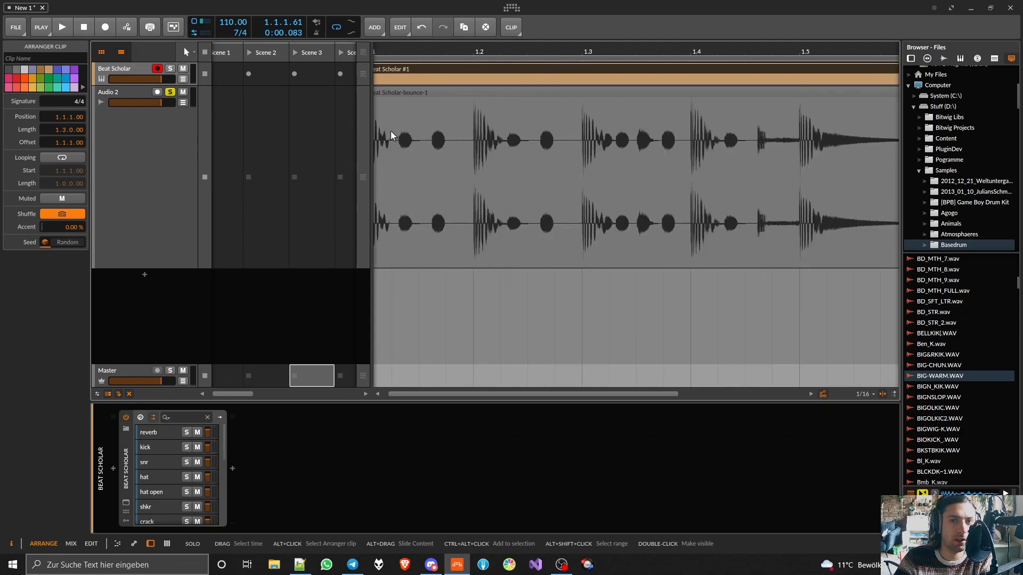
scroll(391, 130, left, 1)
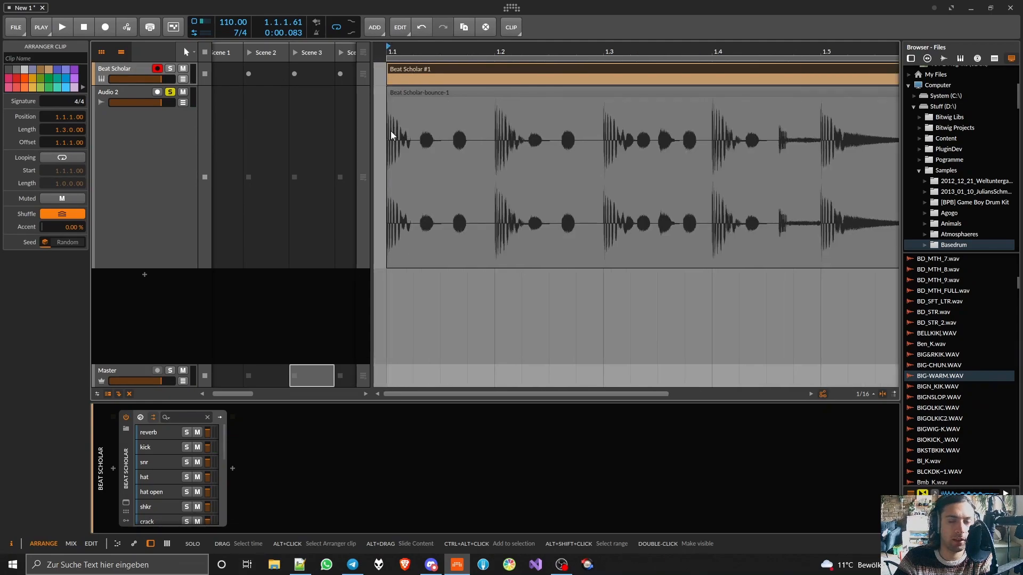
scroll(391, 130, up, 6)
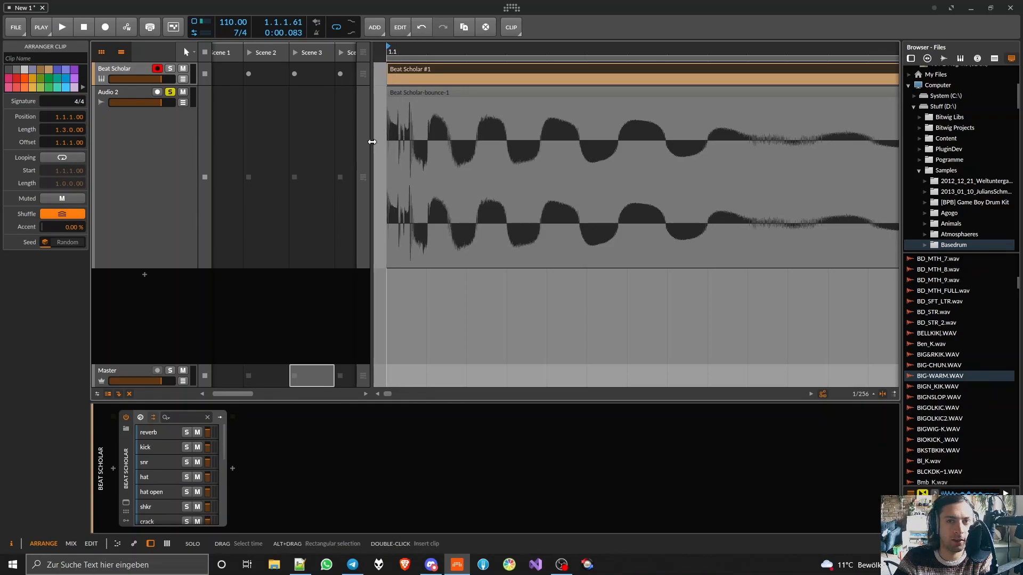
drag(172, 270, 172, 312)
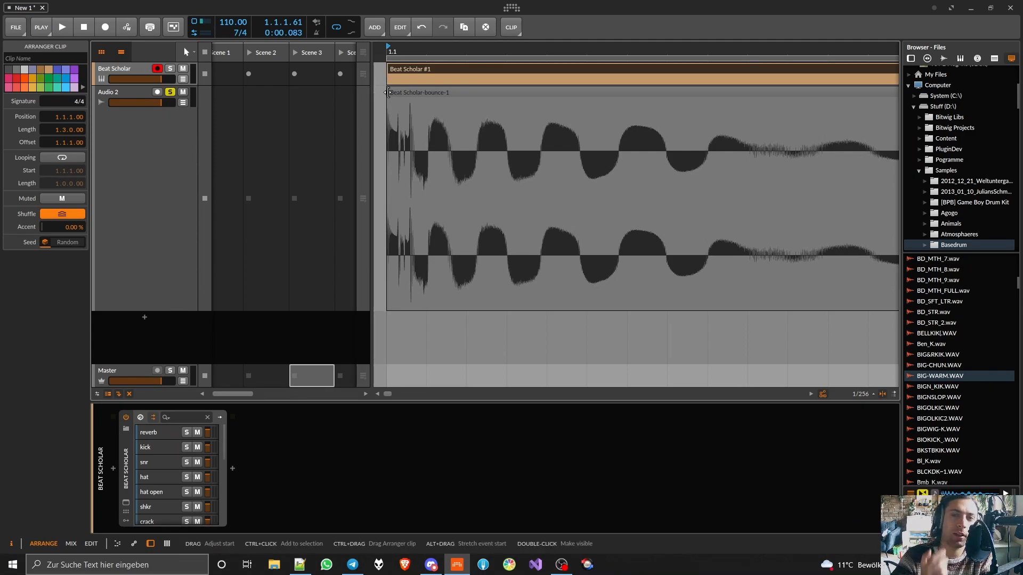
scroll(381, 101, up, 6)
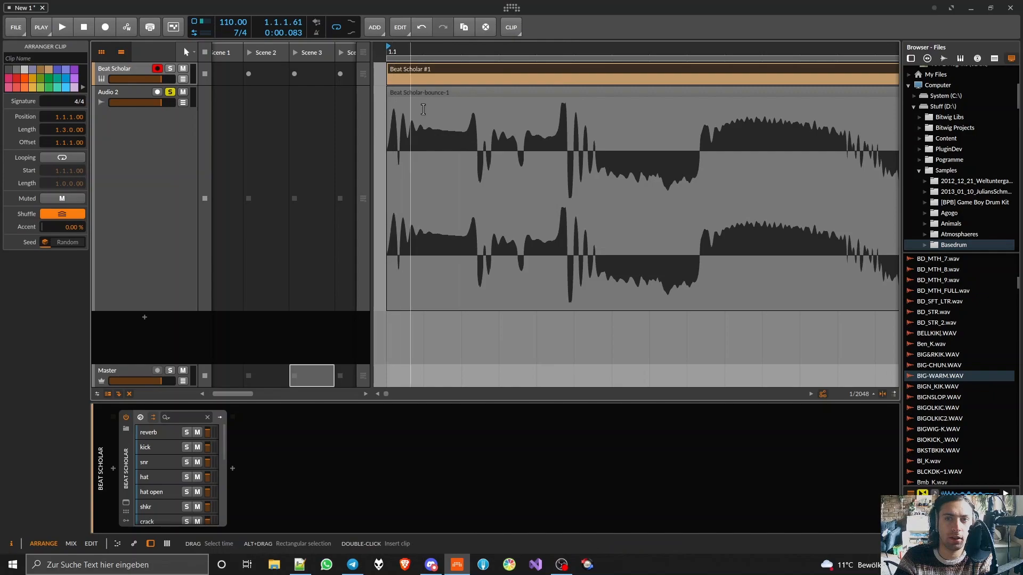
scroll(535, 103, down, 8)
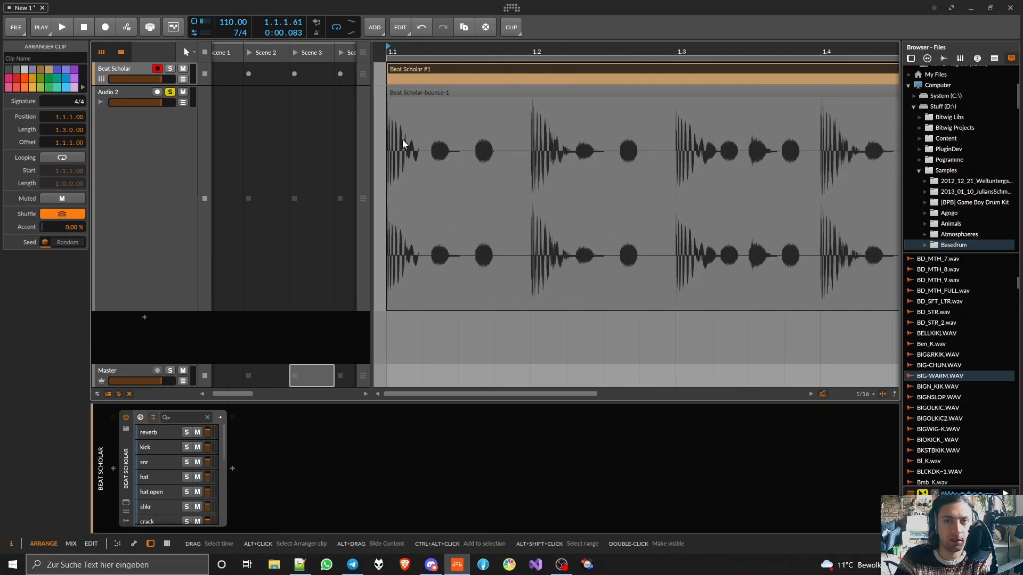
scroll(402, 139, down, 4)
- Delete the Beat Scholar instrument track and reduce the height of the remaining audio track
click(124, 68)
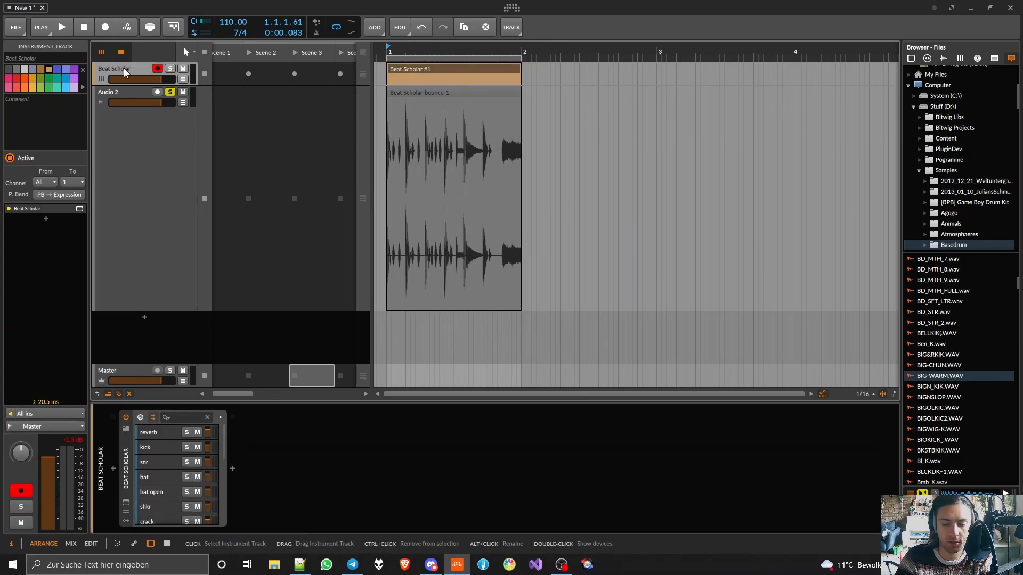
key(Delete)
mouse_move(168, 181)
mouse_down()
mouse_move(168, 150)
mouse_move(167, 181)
mouse_up()
- Switch the colour palette to Dreamfall and colour the audio track muted red
click(83, 87)
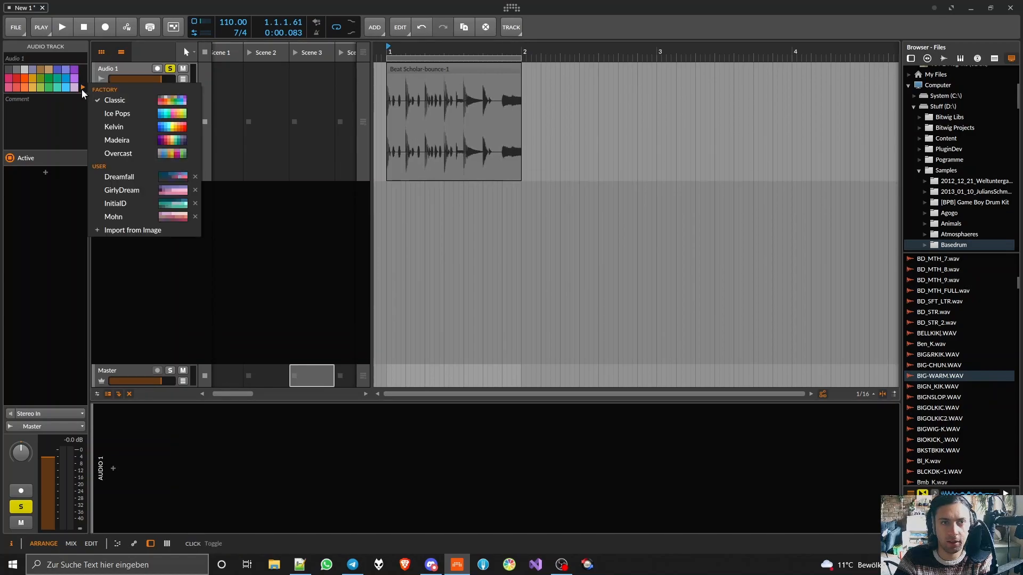
click(133, 182)
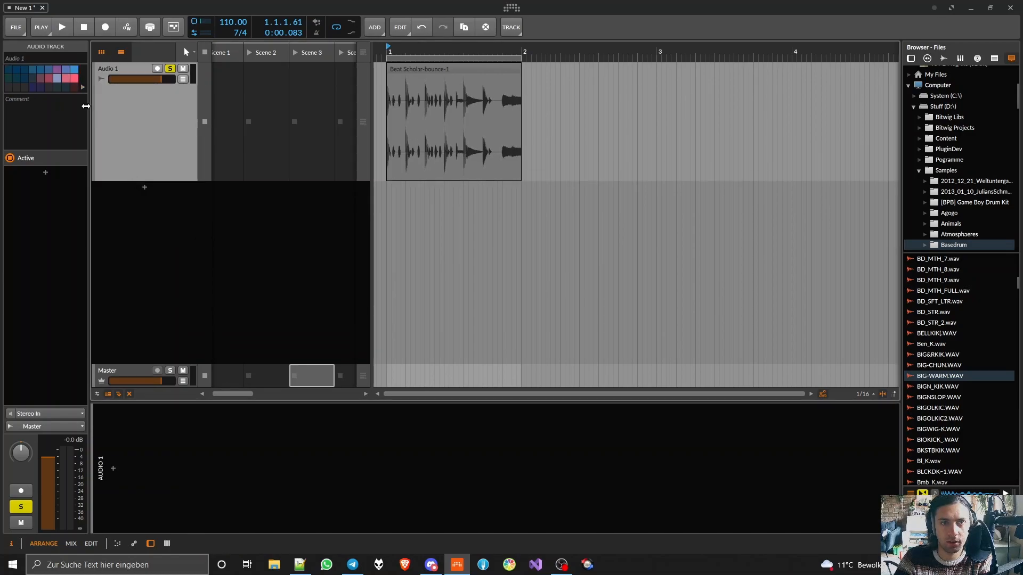
click(74, 78)
click(48, 78)
key(z)
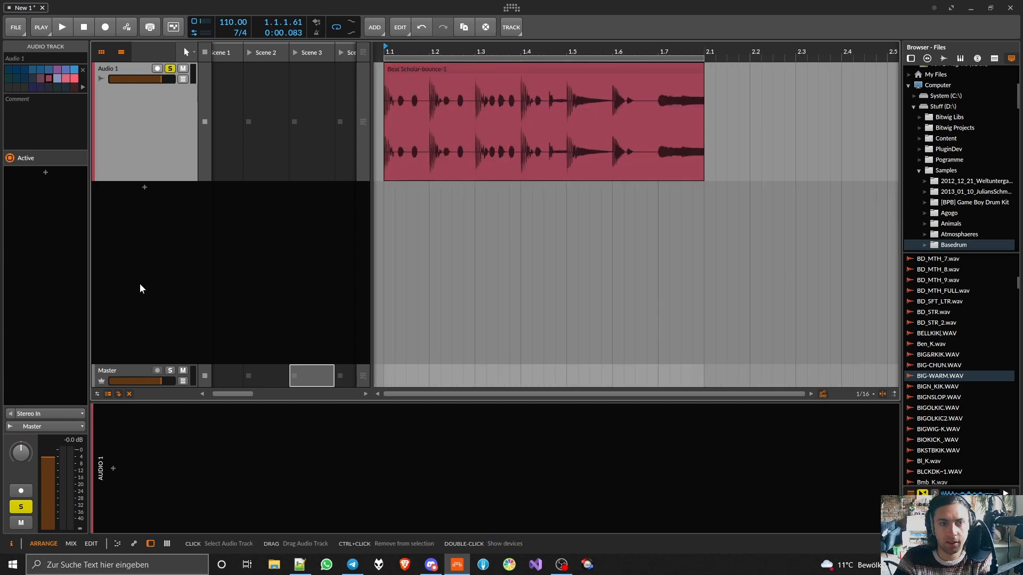
- Insert Disperser on the audio track and lower its Frequency during playback
click(116, 468)
text(disp)
key(Return)
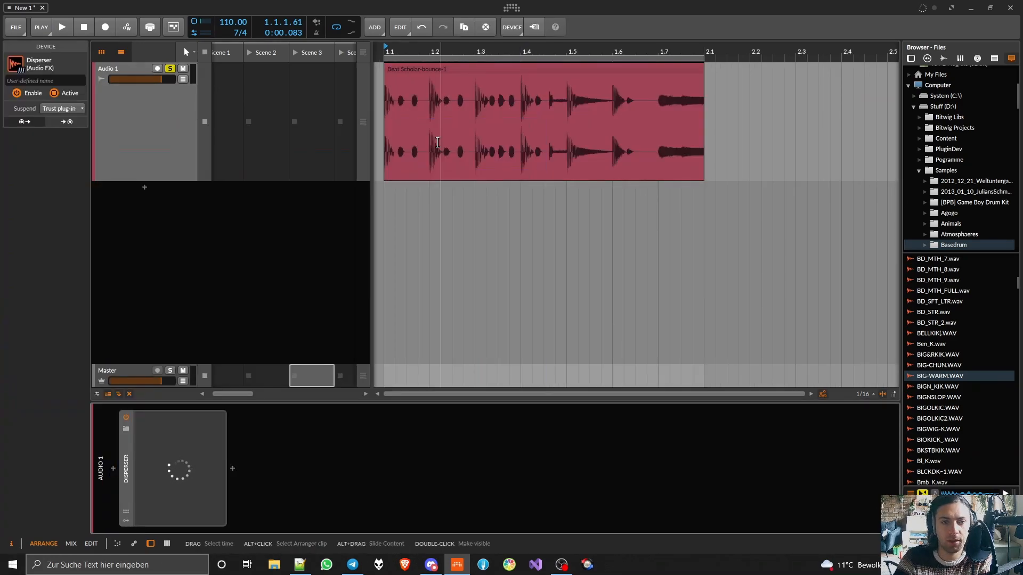
key(space)
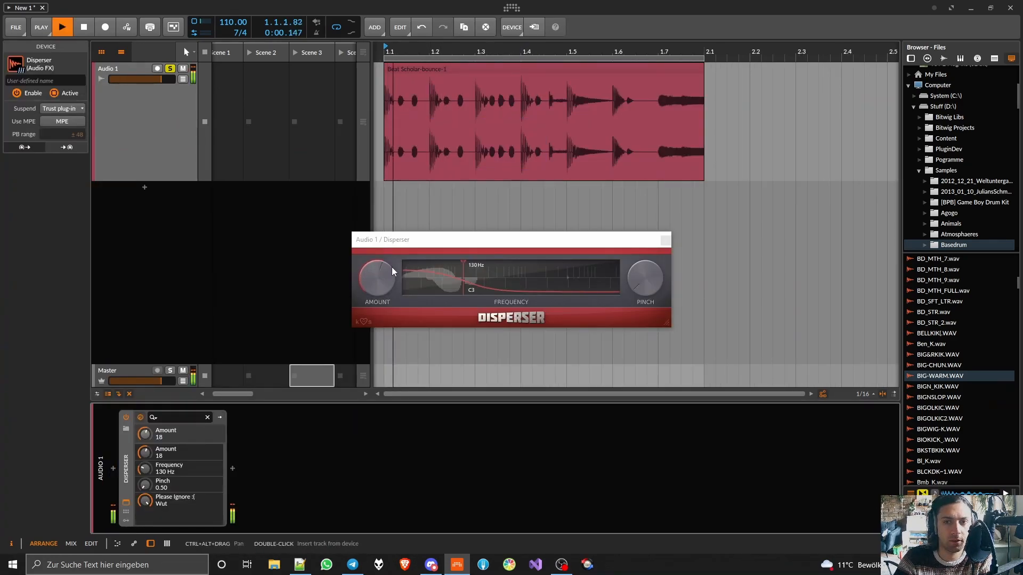
drag(463, 276, 439, 278)
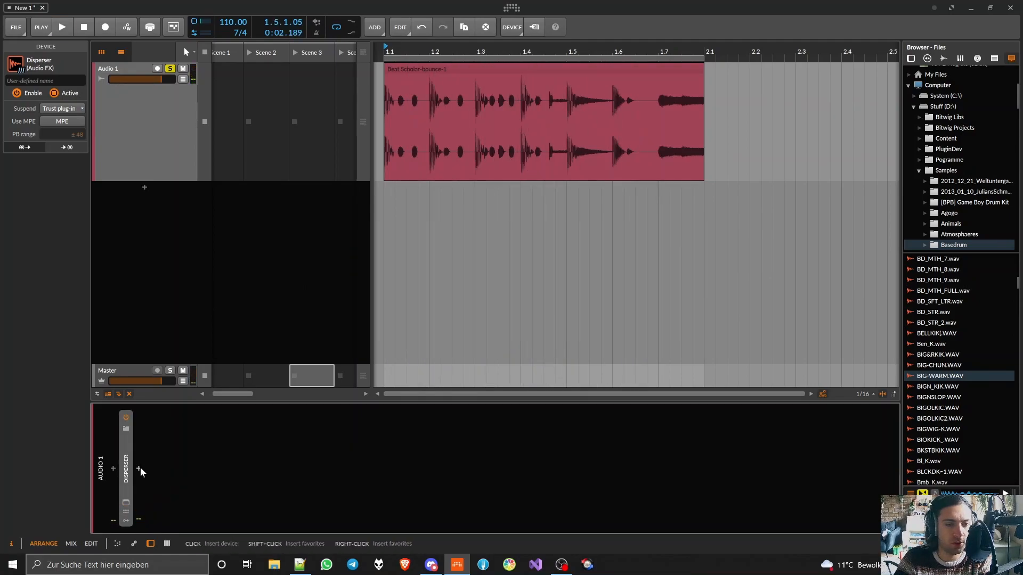
- Insert a Saturator after the Disperser on the audio track
click(140, 468)
text(satura)
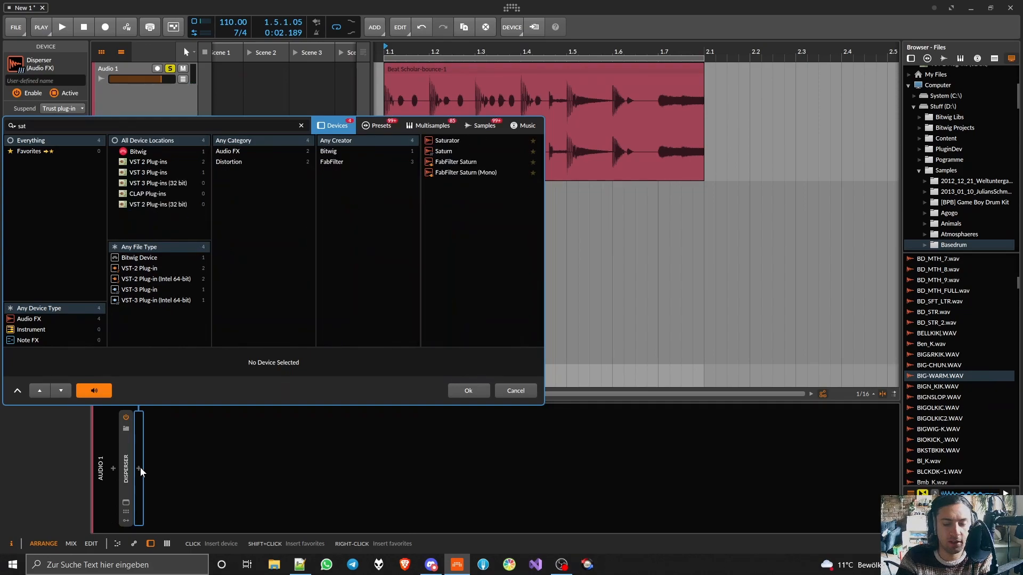
double_click(453, 141)
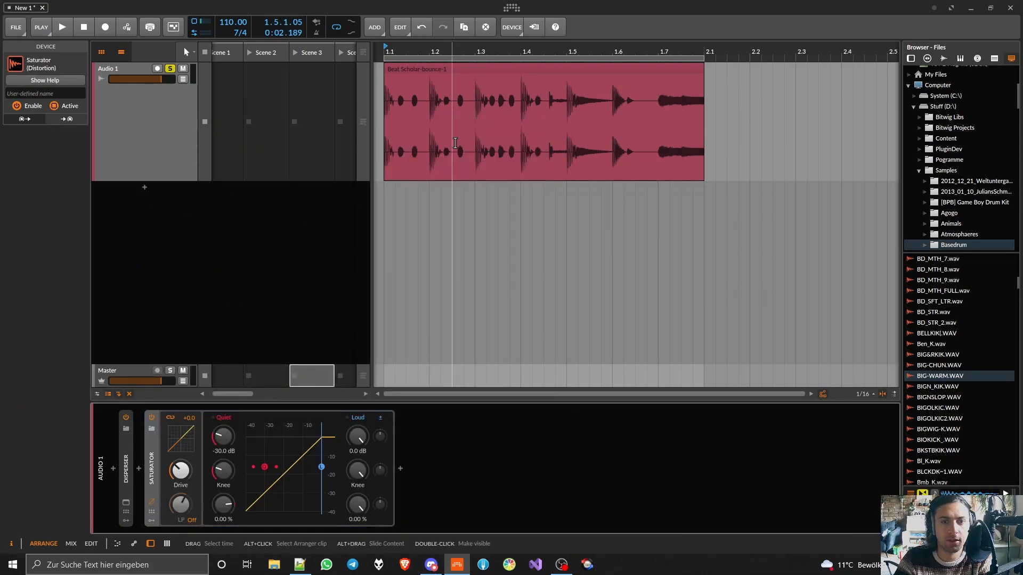
- During playback, shape the Saturator curve with Loud at -6.9 dB and -63.0 % and Quiet at -26.8 dB and 62.0 %, adjusting both knees
key(space)
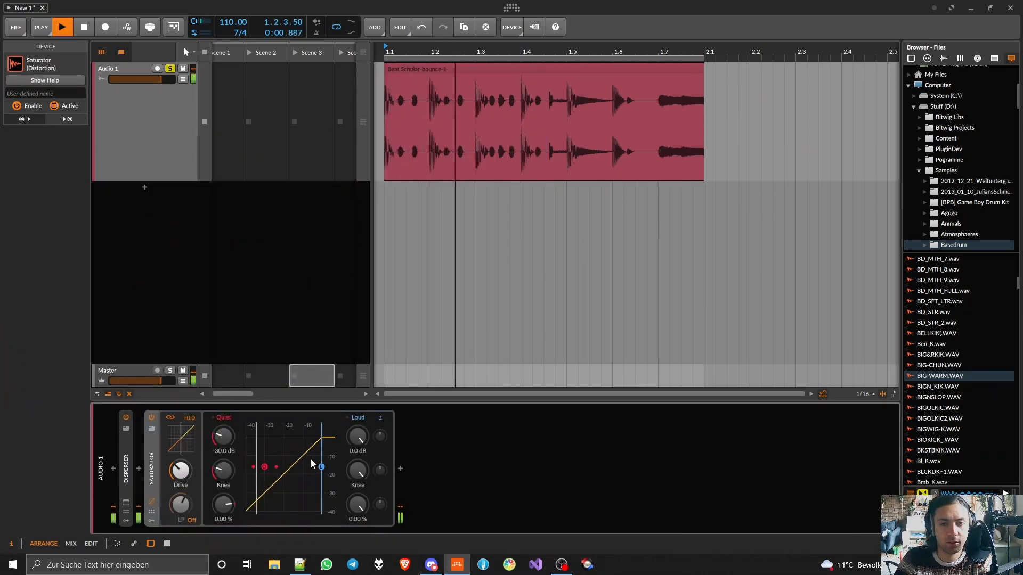
drag(357, 505, 357, 534)
drag(358, 471, 357, 511)
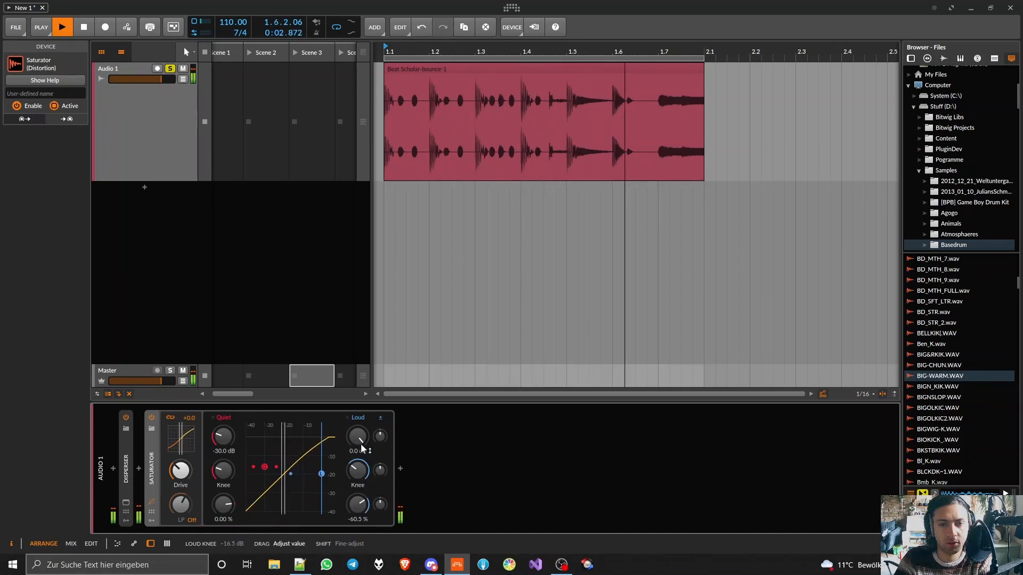
mouse_move(358, 437)
mouse_down()
mouse_move(358, 463)
mouse_move(361, 450)
mouse_up()
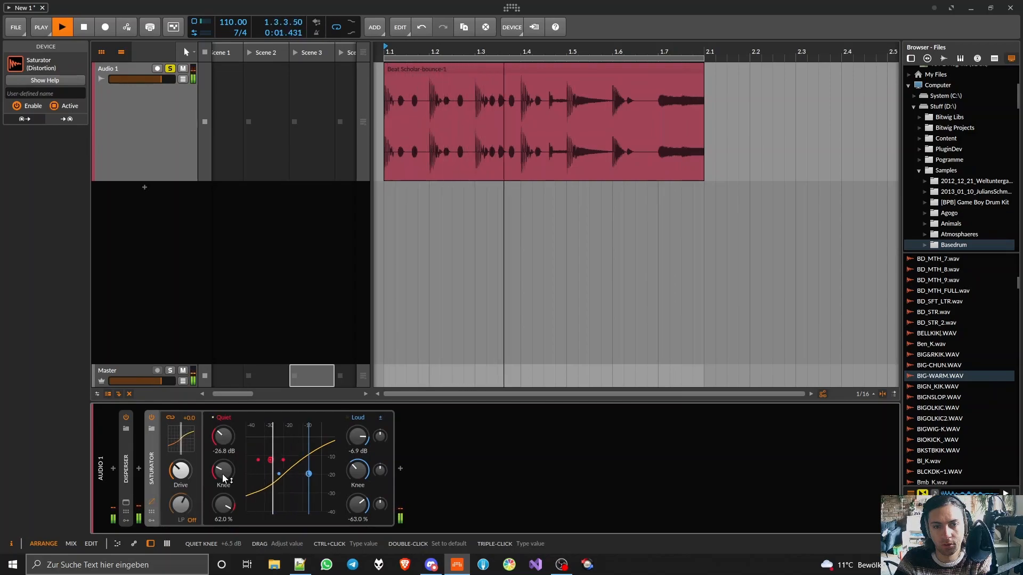
key(space)
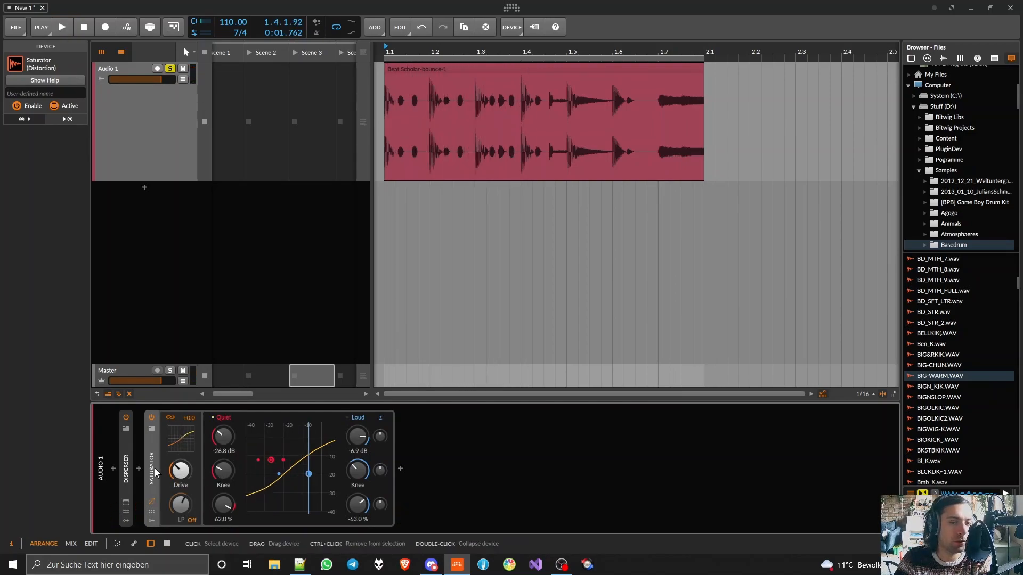
- Try the Saturator's low-pass filter during playback, switch it back off and collapse the Saturator
key(space)
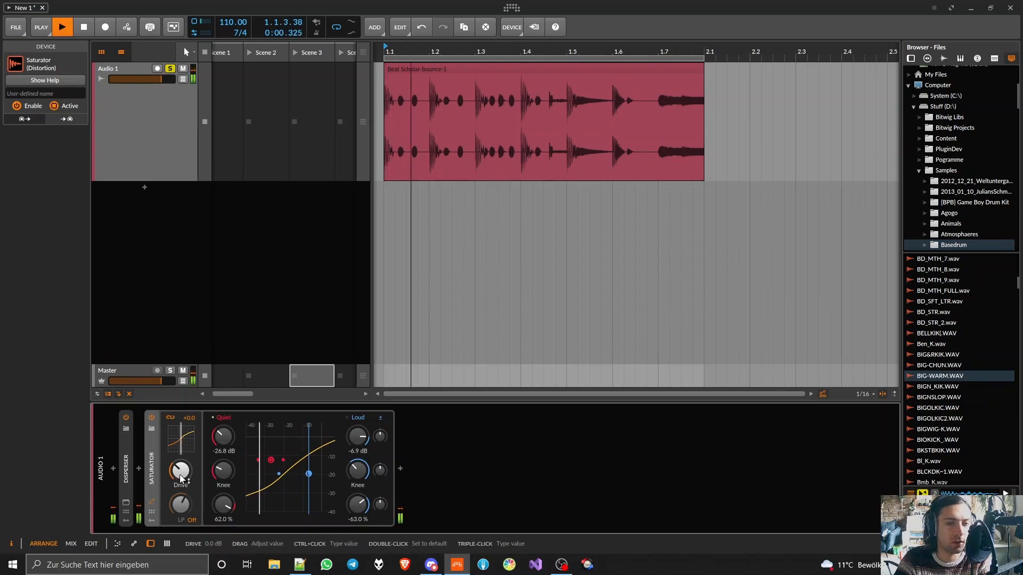
drag(189, 519, 189, 498)
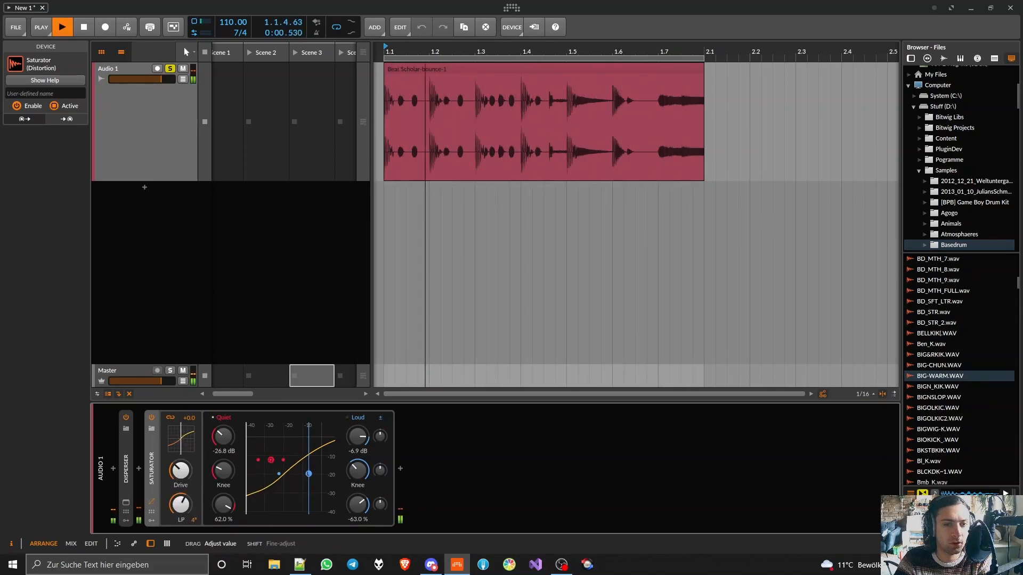
drag(192, 520, 193, 533)
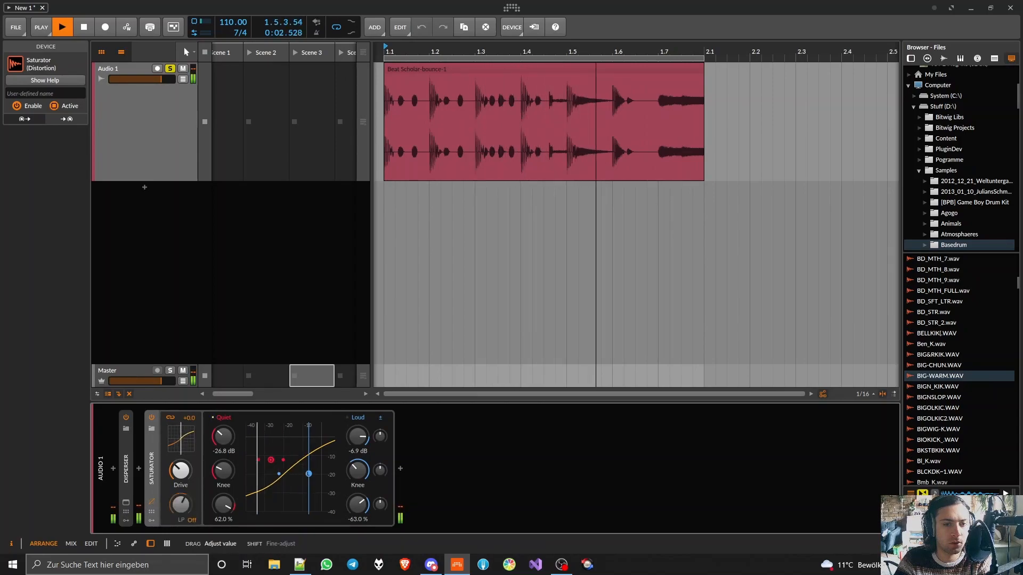
double_click(151, 471)
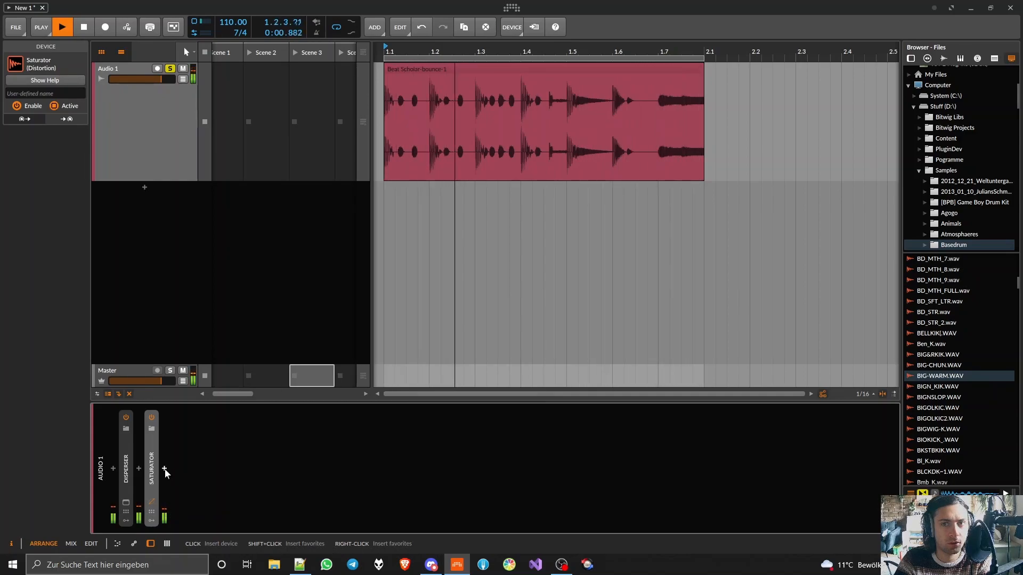
- Stop playback and split the bounced audio clip at beats 1.5 and 1.7
key(5)
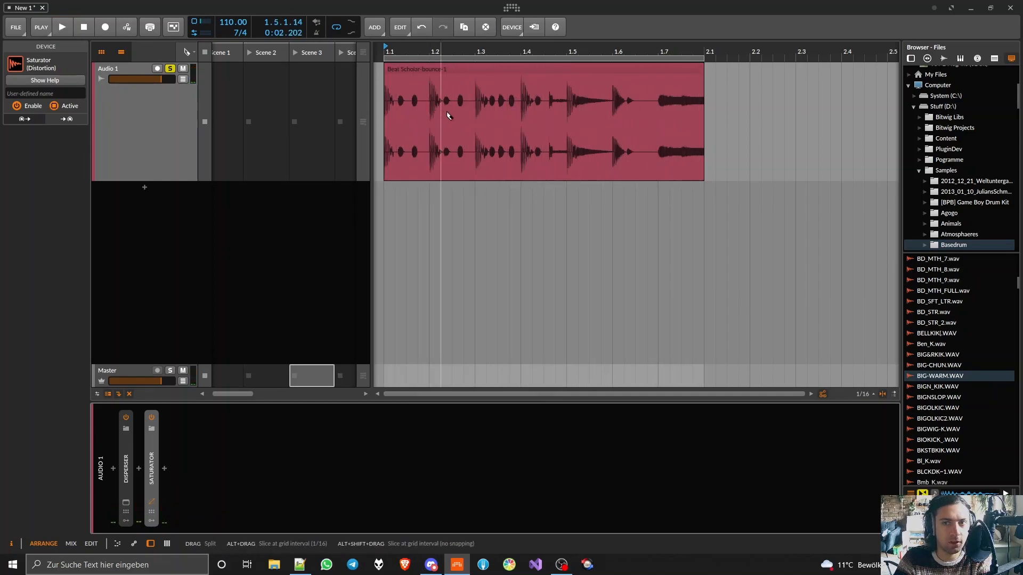
click(568, 126)
click(659, 123)
key(1)
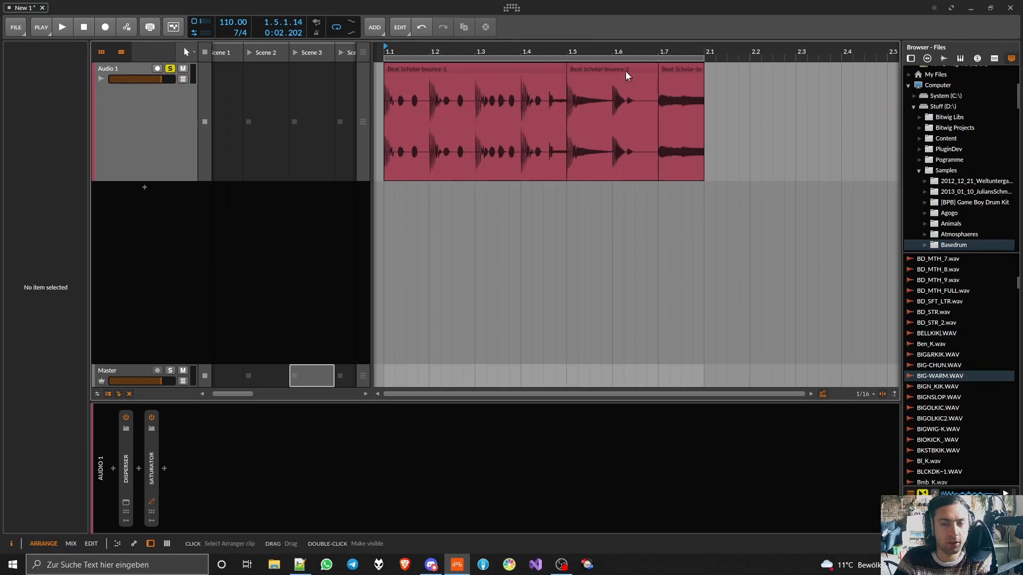
- Replace the slice between 1.5 and 1.7 with shortened copies of earlier beats and consolidate the slices into one clip
click(626, 72)
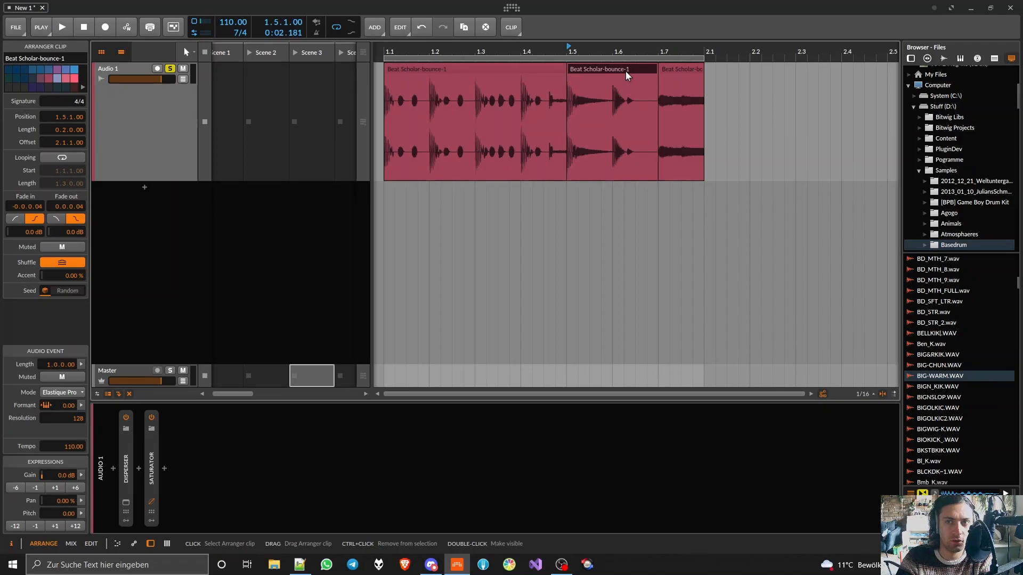
key(Delete)
click(420, 72)
drag(410, 68, 561, 68)
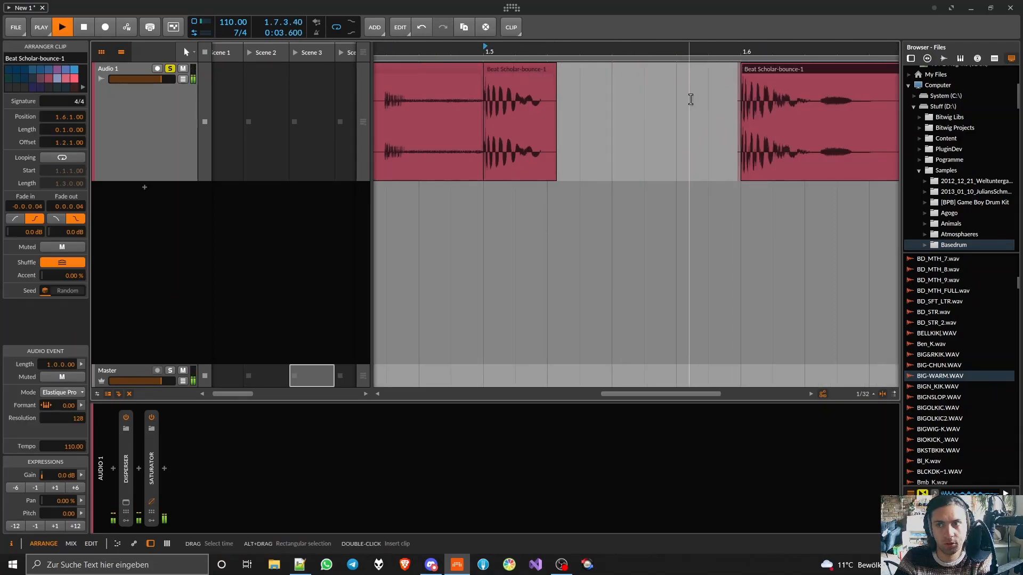
scroll(689, 98, down, 3)
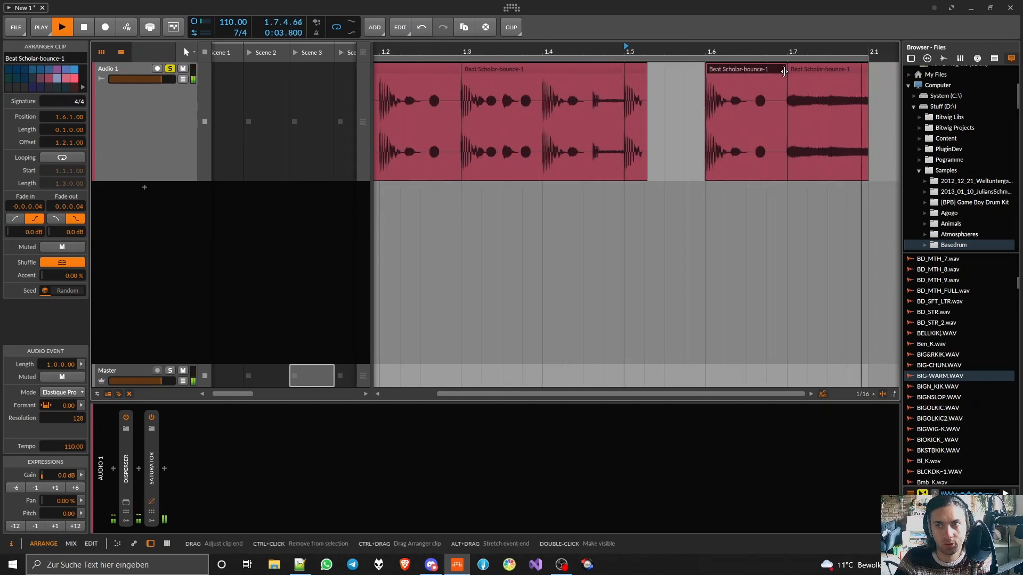
scroll(649, 131, down, 5)
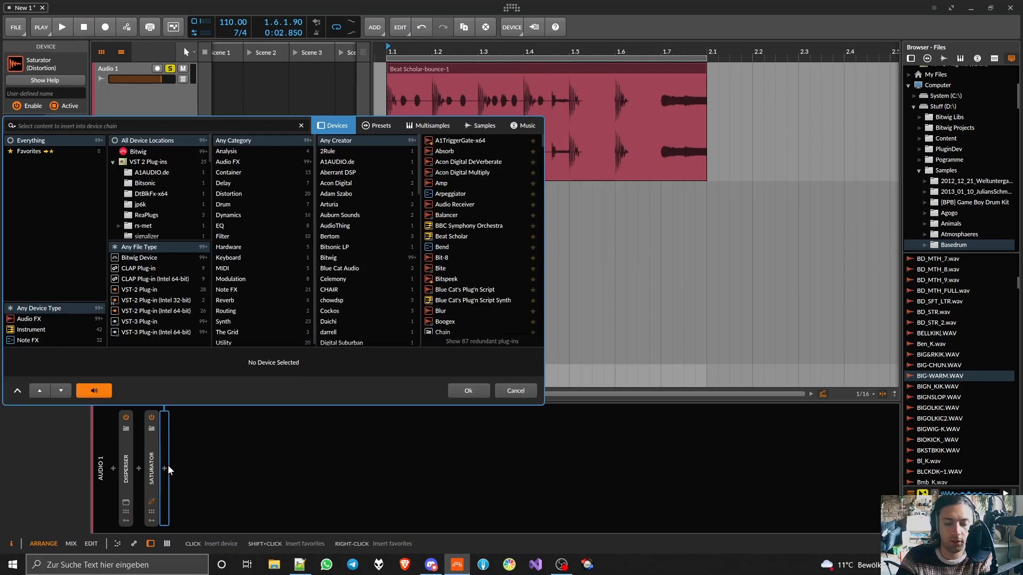
- Insert an FX Layer after the Saturator on the audio track and load Pro-Q 2 inside it
text(lay)
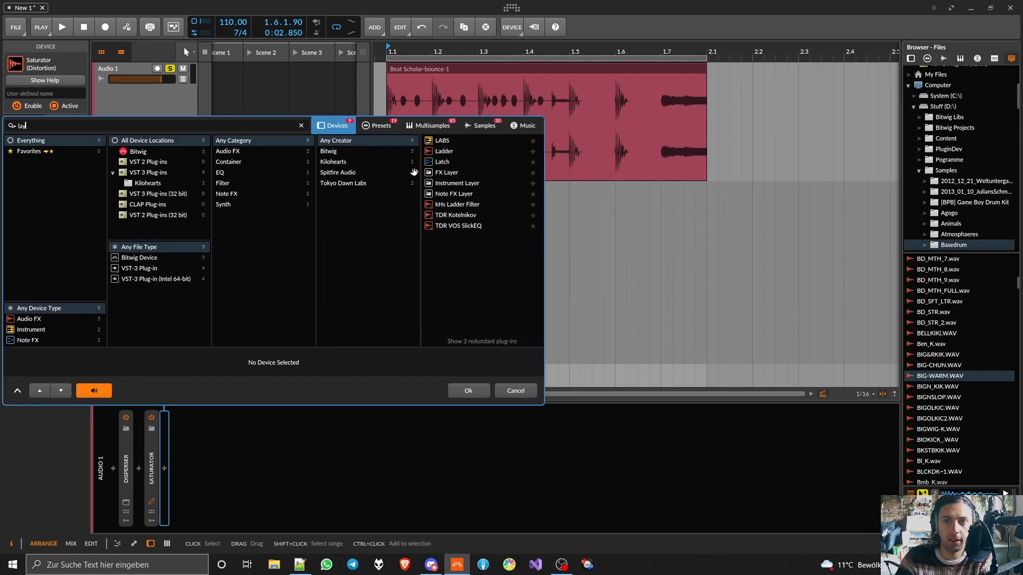
double_click(425, 172)
click(314, 470)
text(pro-q 2)
key(Return)
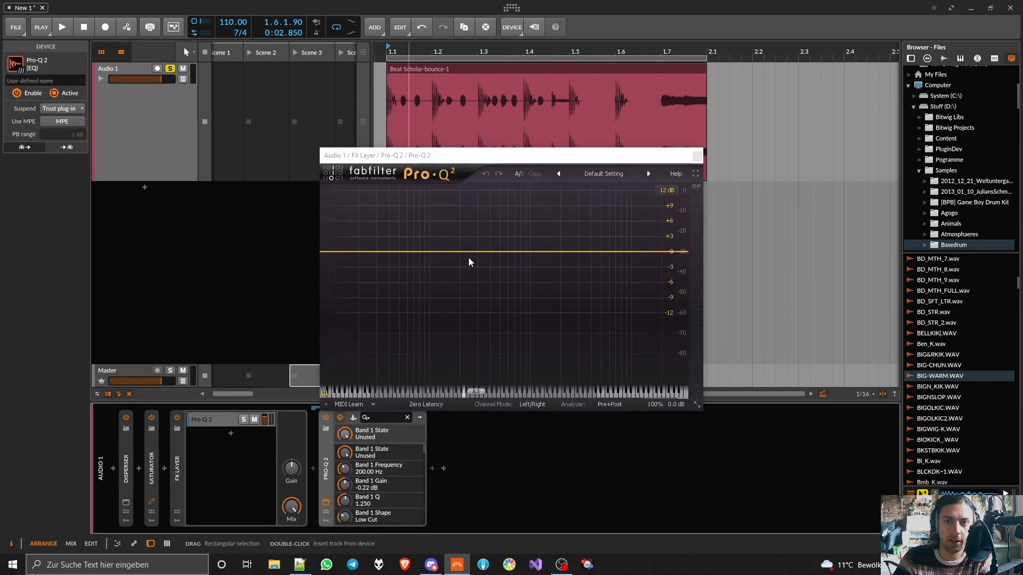
- Add a Band Pass band at about 253 Hz in Pro-Q 2 and narrow it to a Q of 18.921
click(470, 251)
click(376, 354)
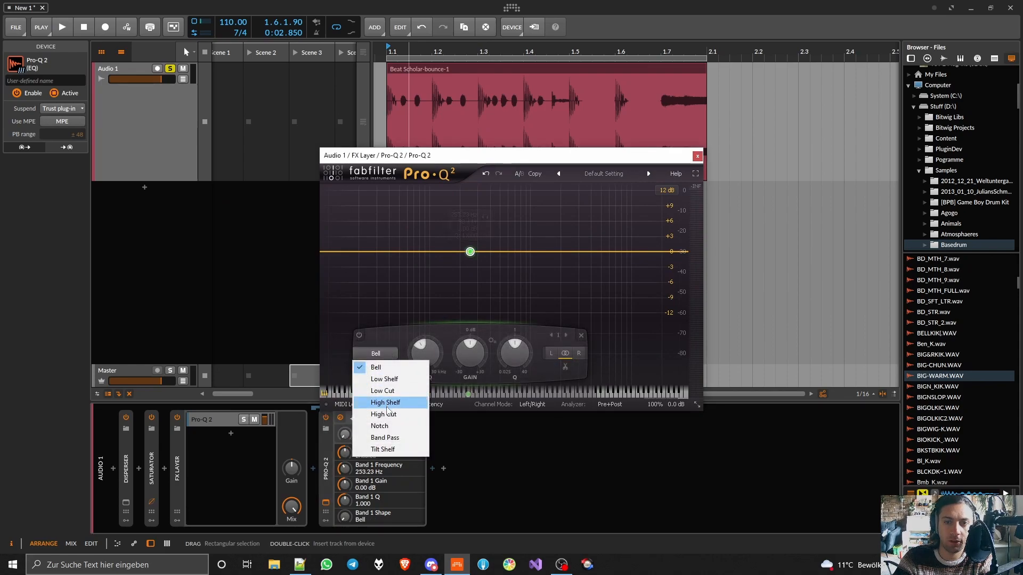
click(385, 437)
scroll(470, 259, up, 10)
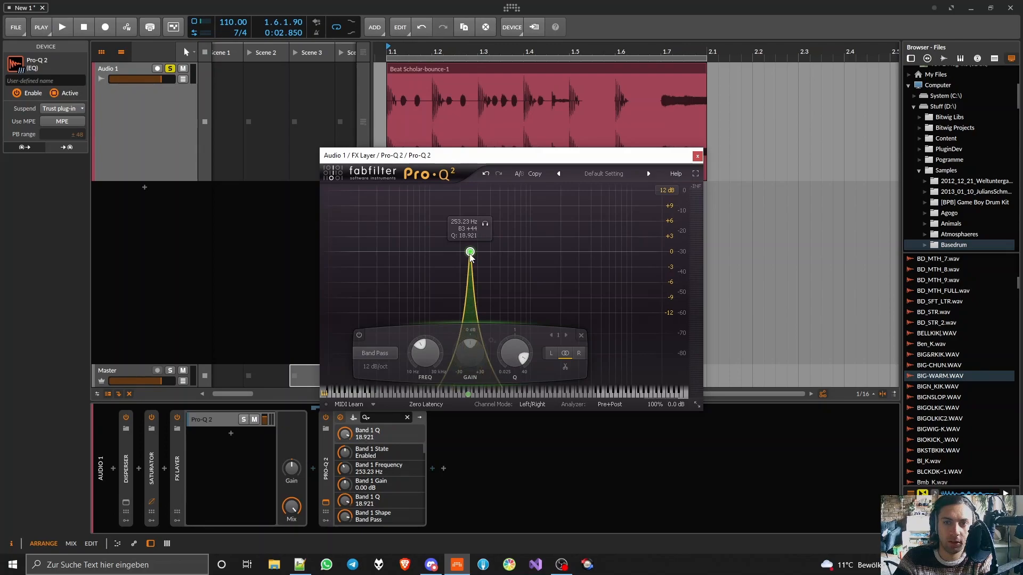
- During playback, switch Pro-Q 2 to Linear Phase and sweep the band's frequency down to about 148 Hz
key(space)
click(426, 404)
click(449, 411)
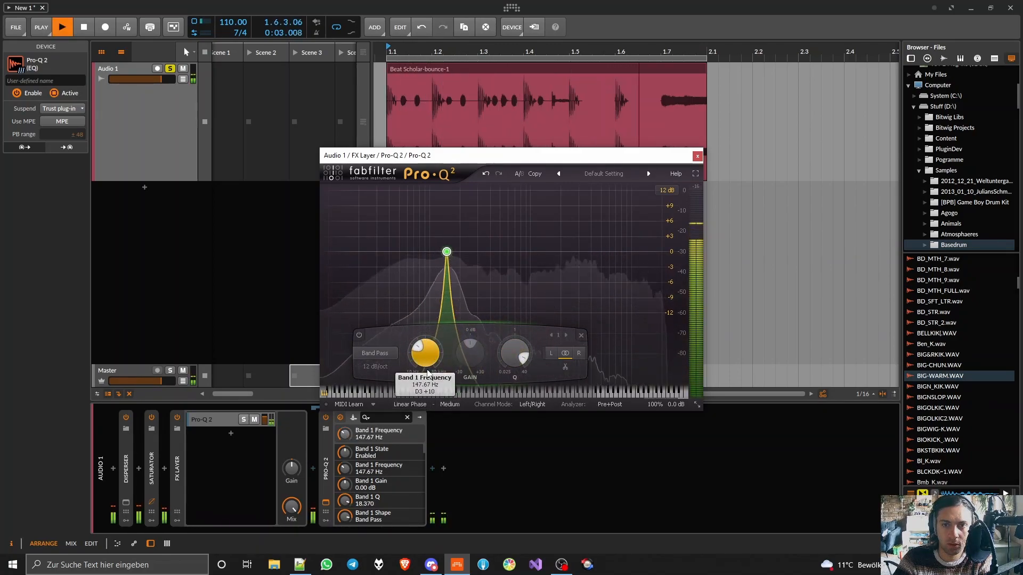
- Add an empty second layer to the FX Layer and move the Pro-Q 2 layer below it
click(229, 434)
click(485, 394)
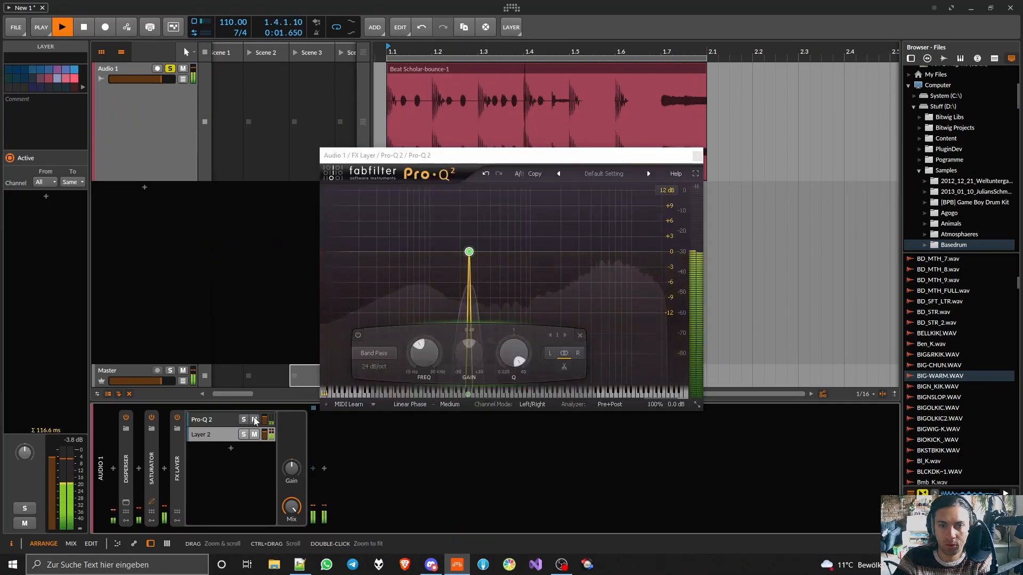
click(696, 156)
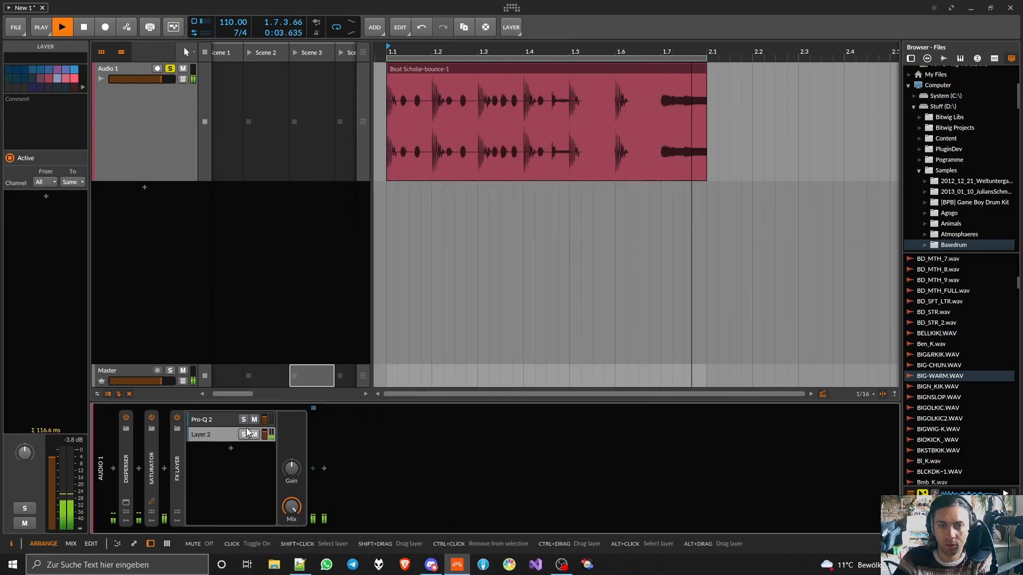
click(223, 421)
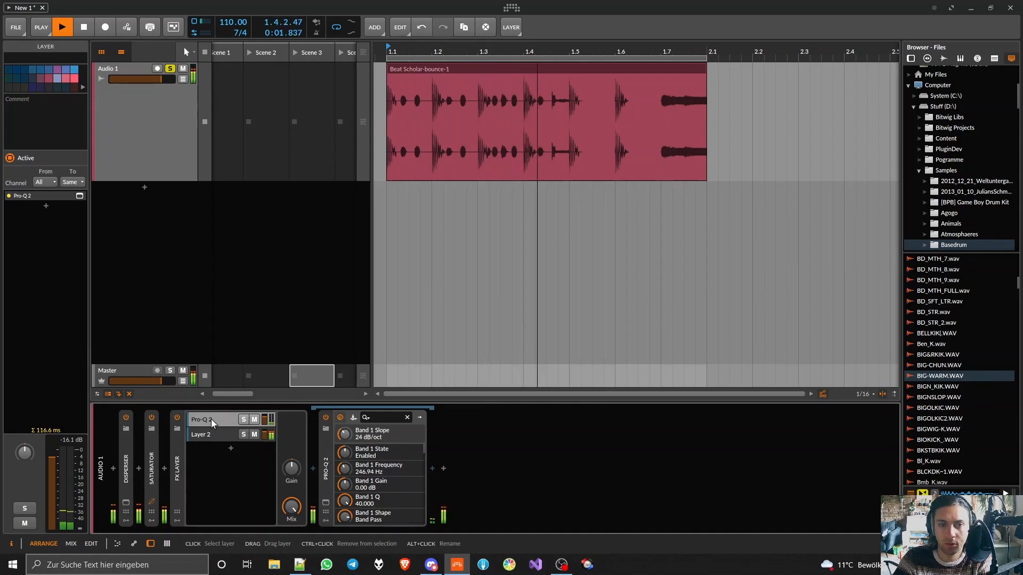
drag(219, 420, 216, 449)
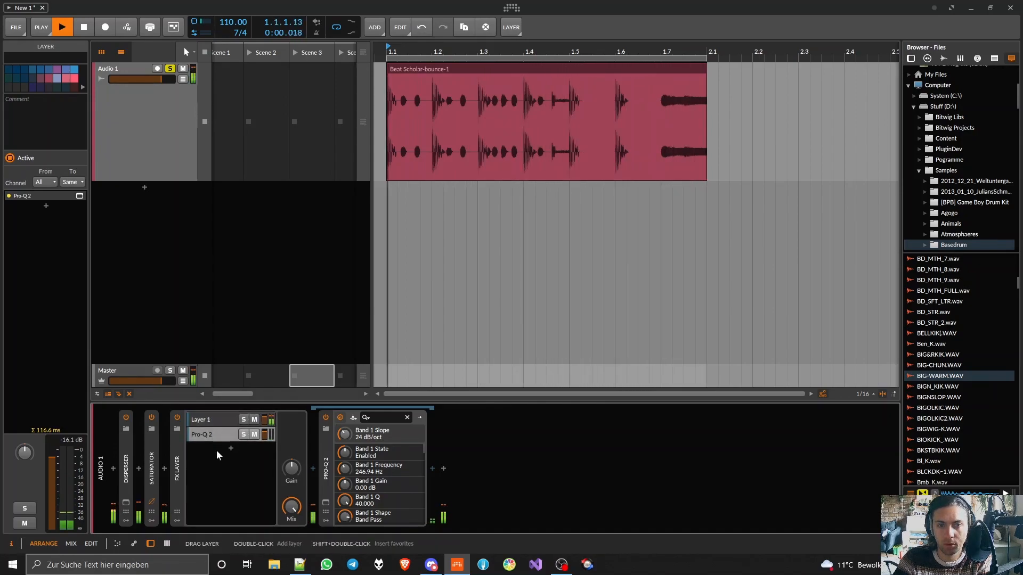
- Solo the Pro-Q 2 layer and insert a Saturator after the equalizer in that layer
key(space)
click(243, 434)
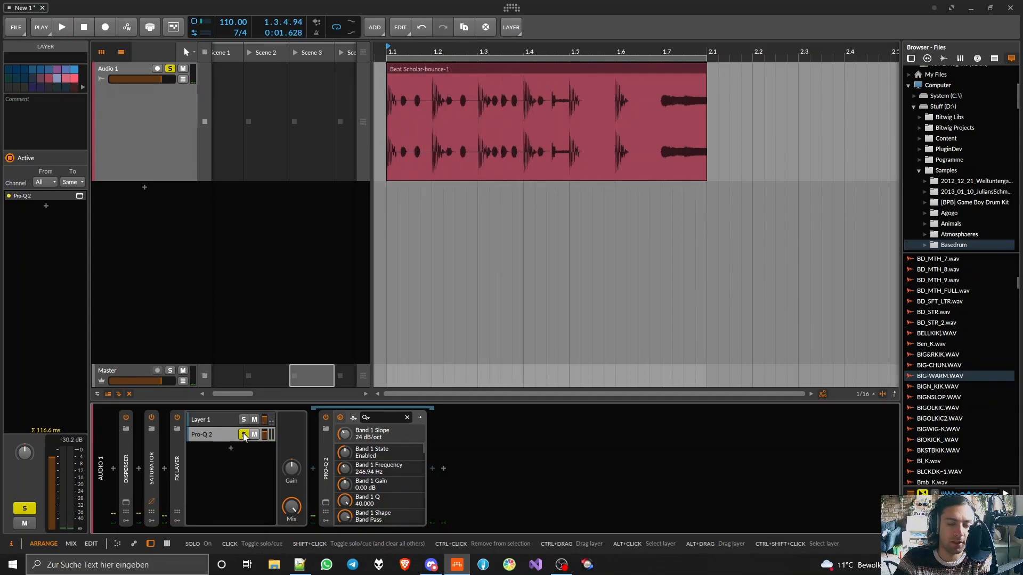
double_click(327, 470)
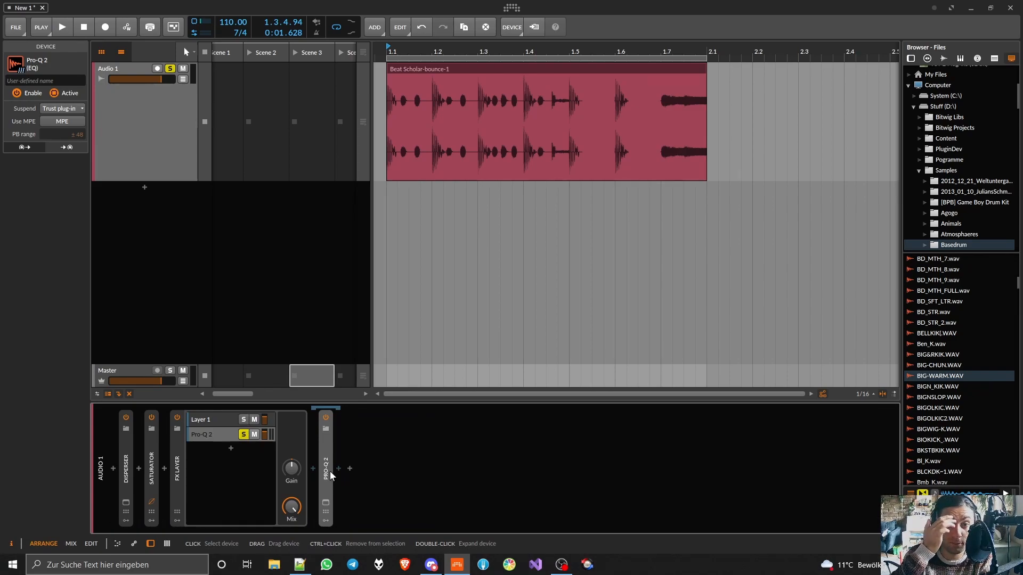
click(339, 470)
text(satura)
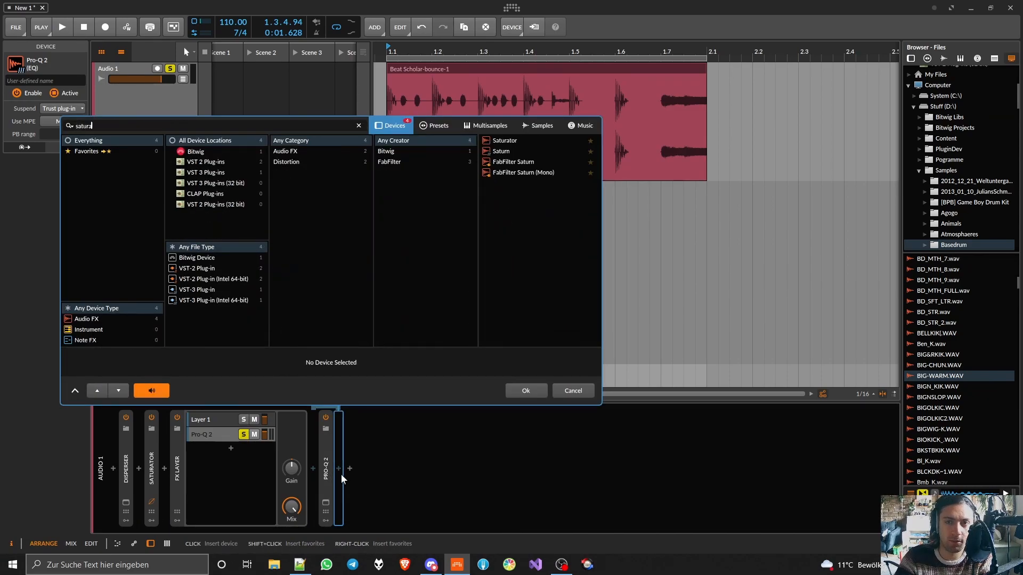
double_click(504, 141)
- During playback, raise the new Saturator's Drive, set Loud to -192 % and Quiet to -24.9 dB and 100 %, and unsolo the Pro-Q 2 layer
key(space)
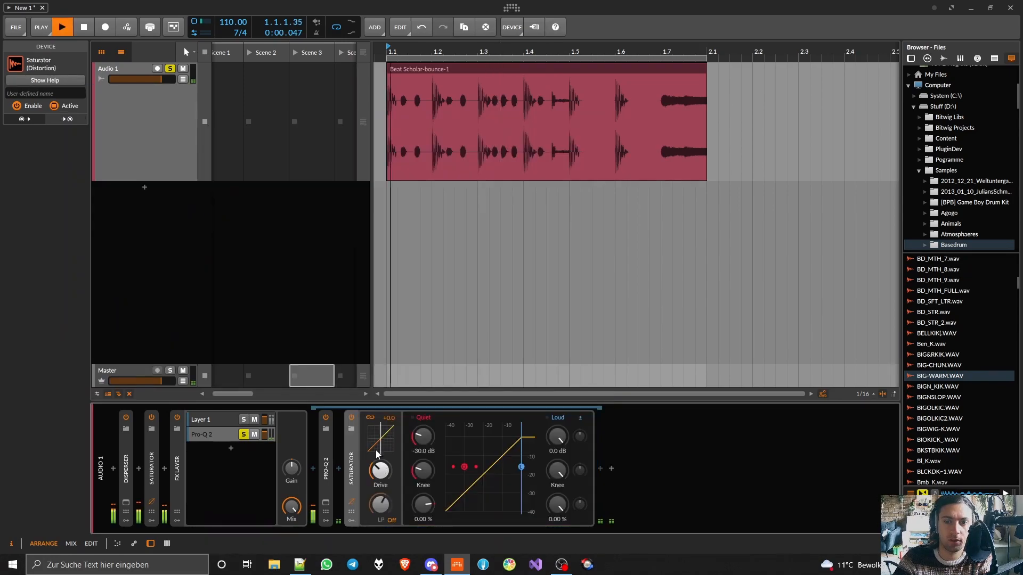
drag(380, 471, 380, 443)
drag(556, 502, 556, 530)
mouse_move(423, 469)
mouse_down()
mouse_move(423, 450)
mouse_move(423, 480)
mouse_up()
mouse_move(423, 437)
mouse_down()
mouse_move(423, 419)
mouse_move(423, 437)
mouse_up()
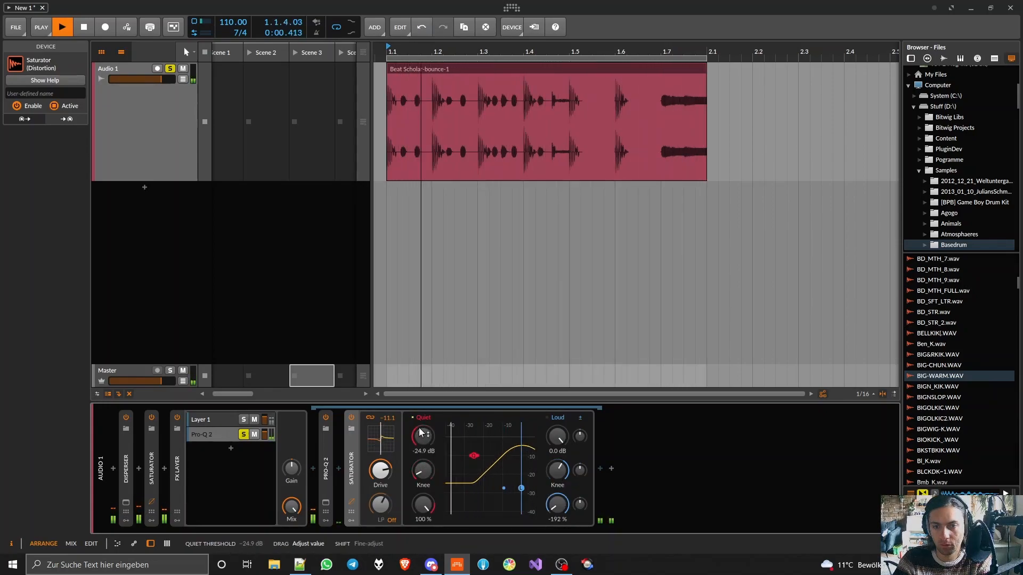
click(245, 437)
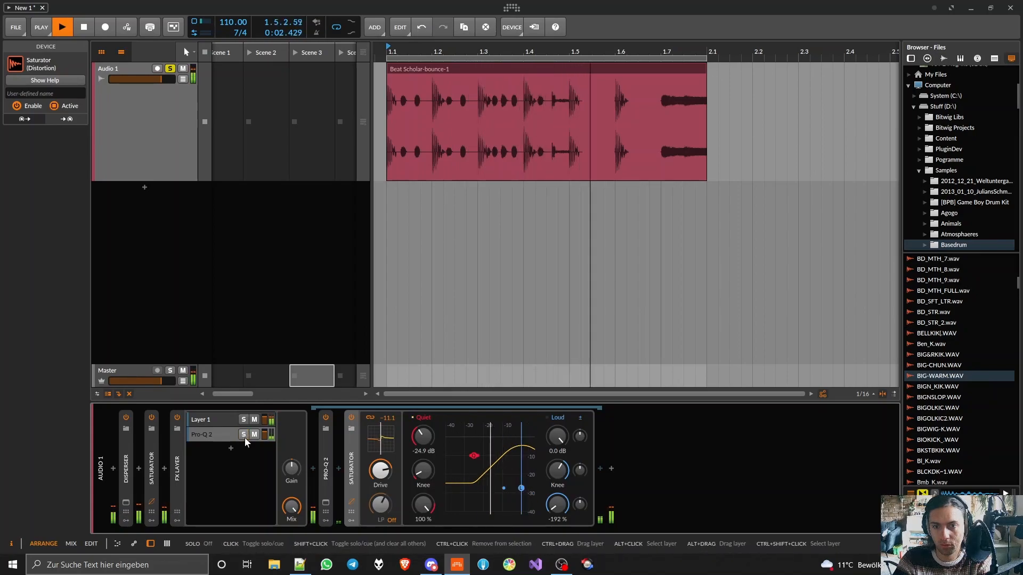
- Set Pro-Q 2 to Natural Phase with its band at 61.735 Hz and 96 dB/oct, and the Signalizer's input gain to 17.28 dB
click(325, 502)
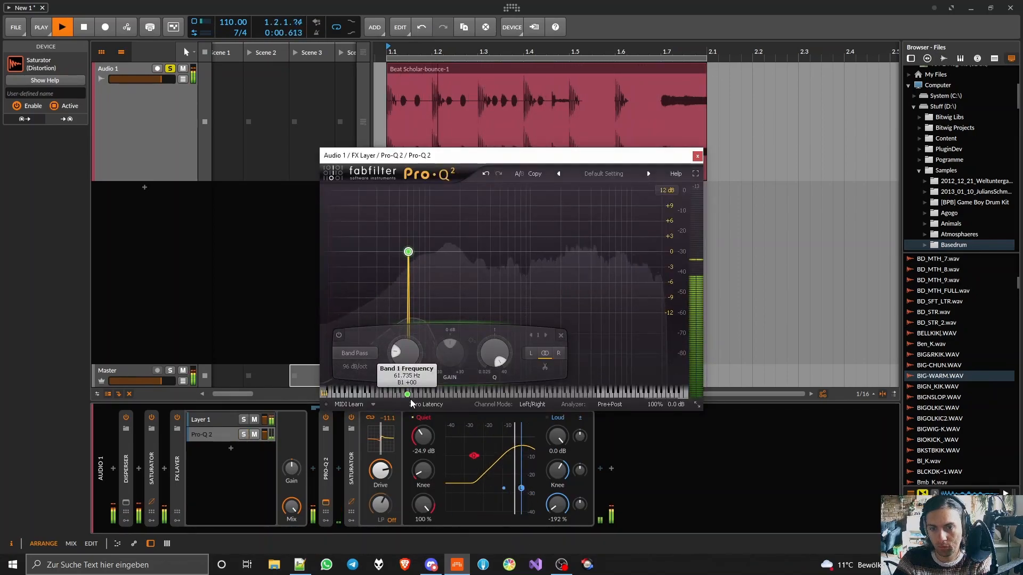
mouse_move(410, 399)
mouse_down()
mouse_move(427, 401)
mouse_move(391, 414)
mouse_move(410, 414)
mouse_up()
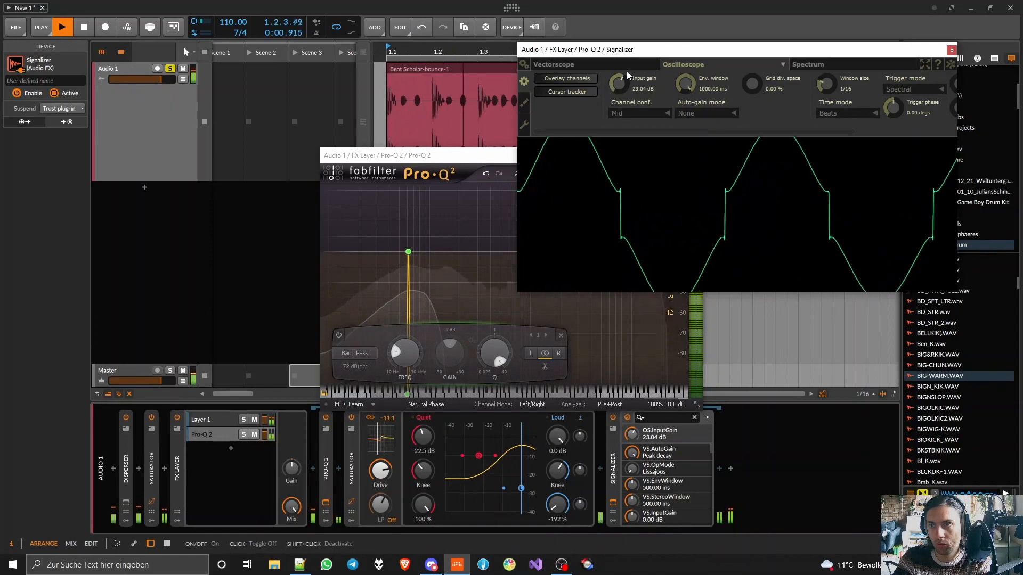
drag(626, 71, 625, 75)
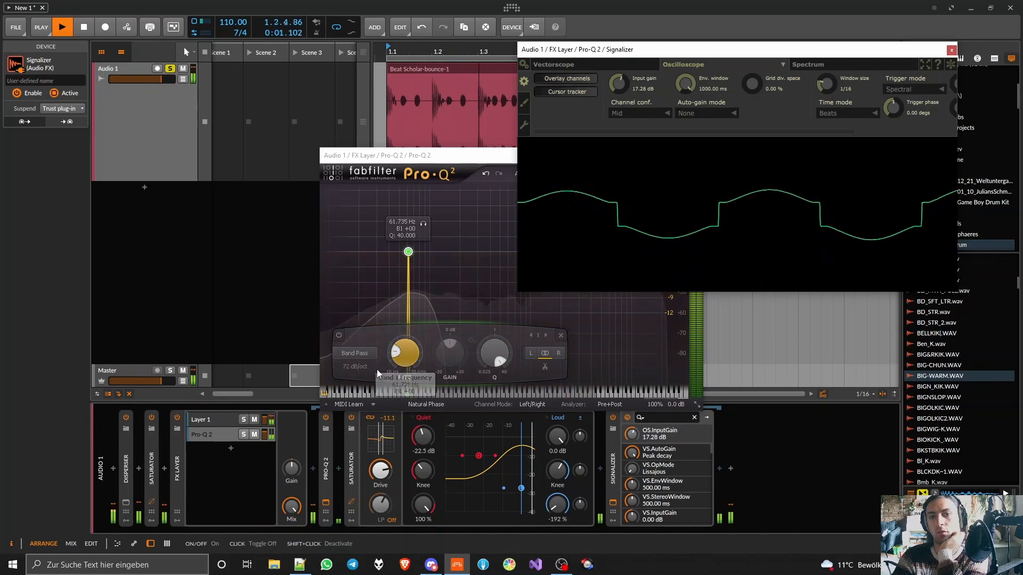
scroll(360, 368, up, 1)
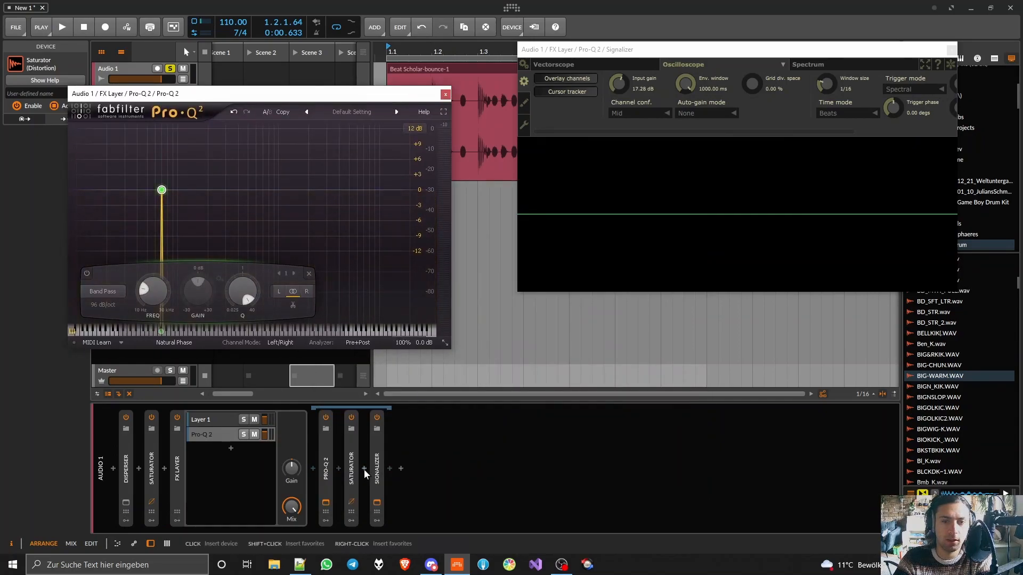
- Insert Rift Feedback Lite between the Saturator and Signalizer in the Pro-Q 2 layer
click(364, 469)
text(rift)
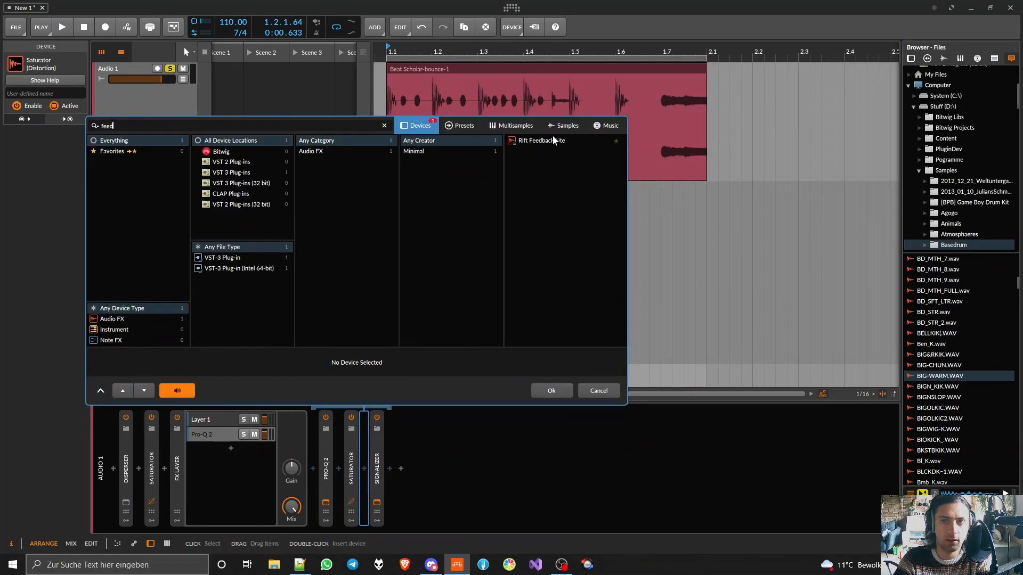
double_click(552, 137)
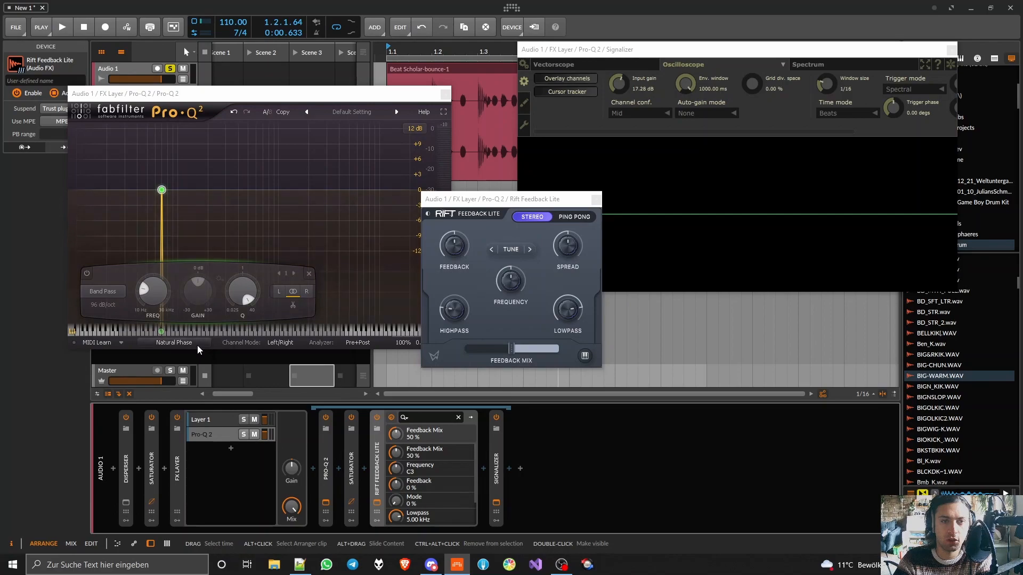
- During playback, set Rift Feedback Lite to 100 % Feedback, 100 % Feedback Mix, Frequency C#3 and Lowpass 20.0 kHz
scroll(500, 264, up, 1)
key(space)
drag(456, 256, 450, 206)
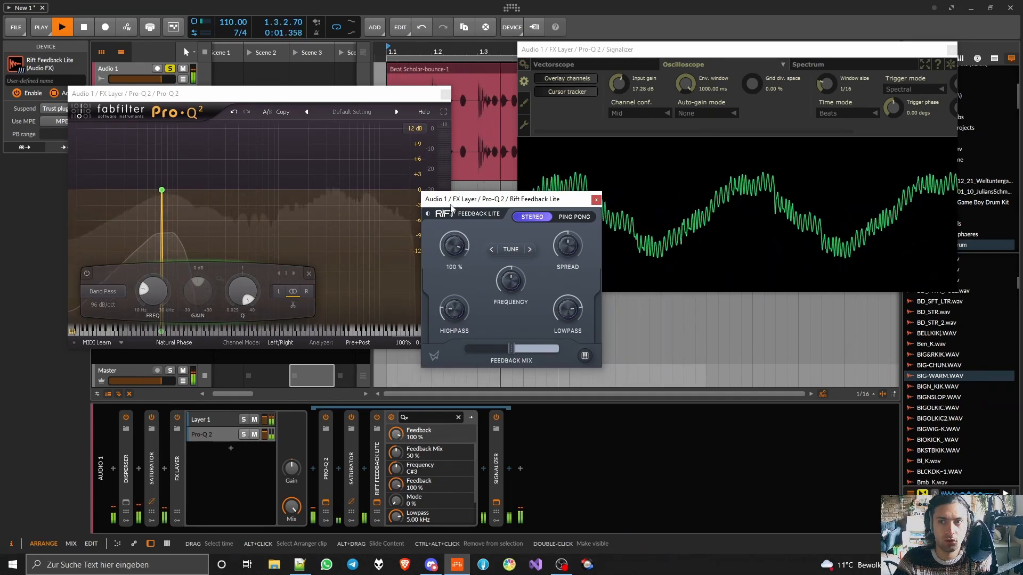
drag(444, 204, 360, 211)
drag(458, 356, 525, 350)
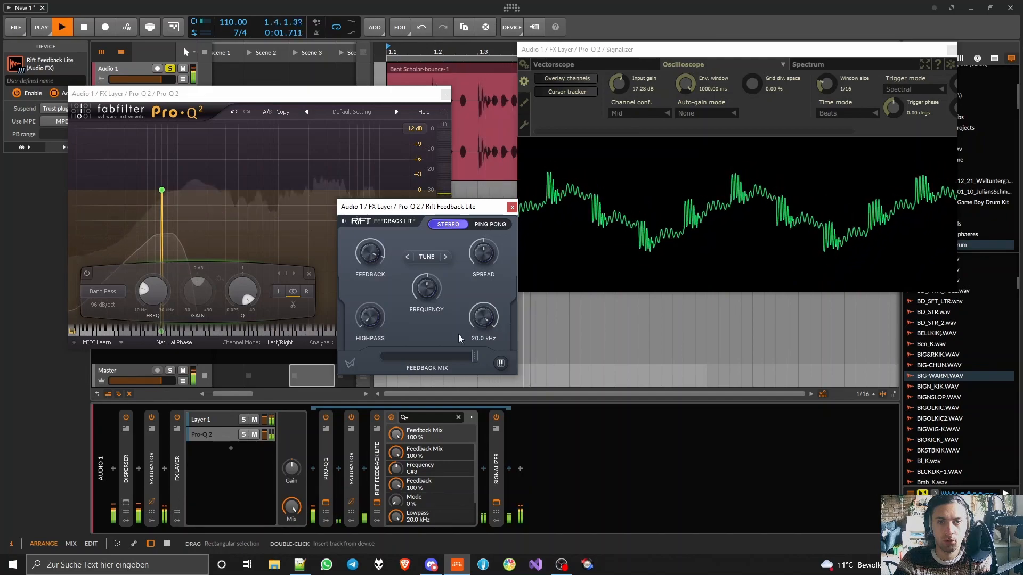
- Set Rift Feedback Lite's Frequency to C#1 and Feedback to 88 %, and lower the Signalizer's input gain to 1.92 dB
mouse_move(422, 305)
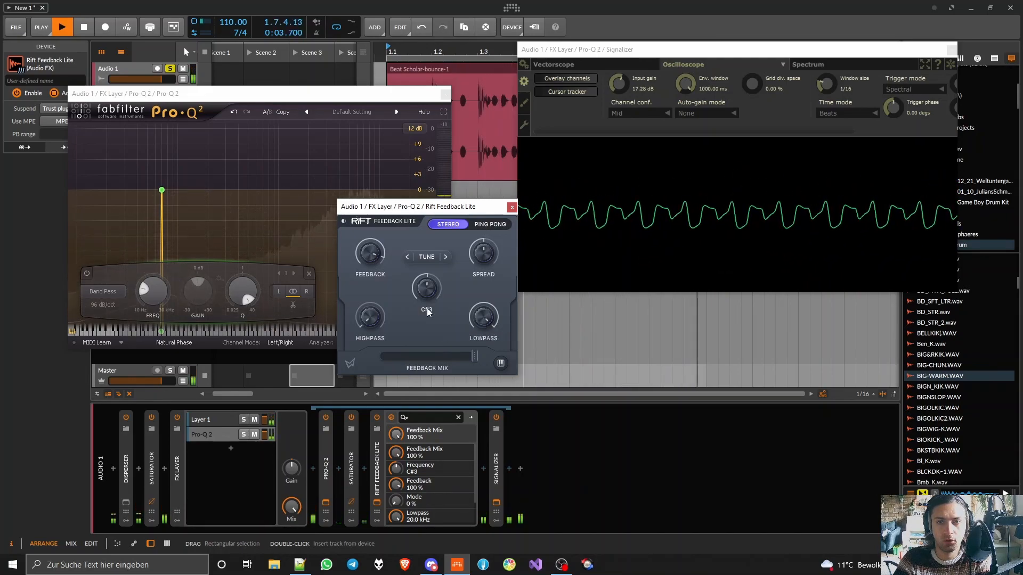
mouse_move(466, 359)
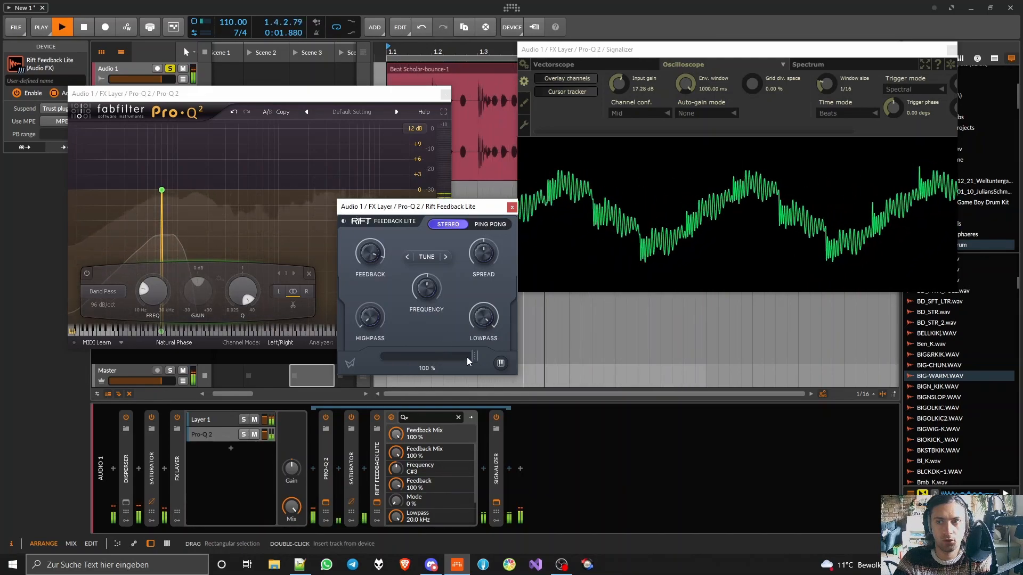
mouse_move(466, 333)
drag(423, 280, 426, 300)
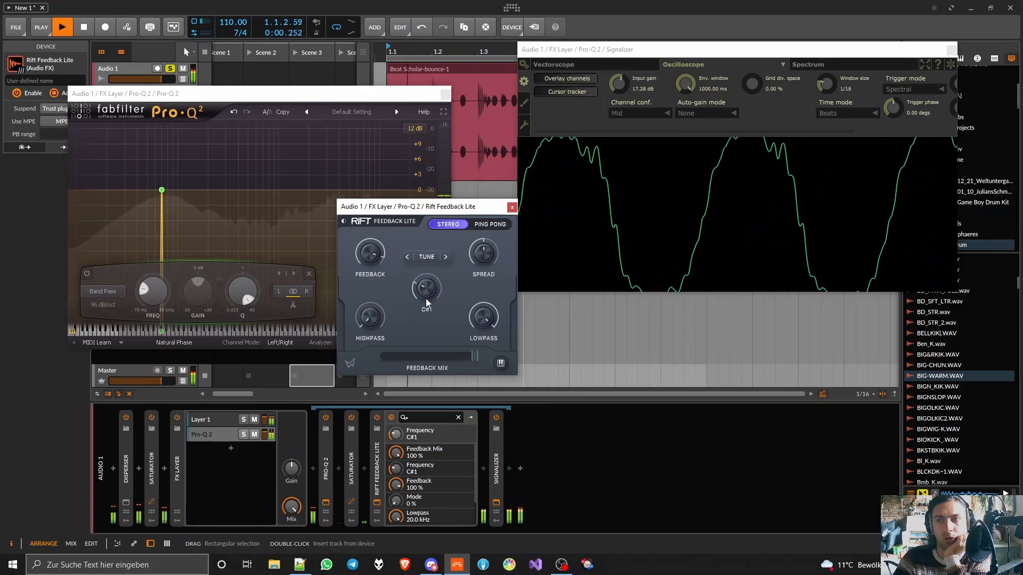
mouse_move(360, 252)
drag(382, 260, 381, 279)
drag(619, 85, 564, 127)
drag(388, 238, 382, 222)
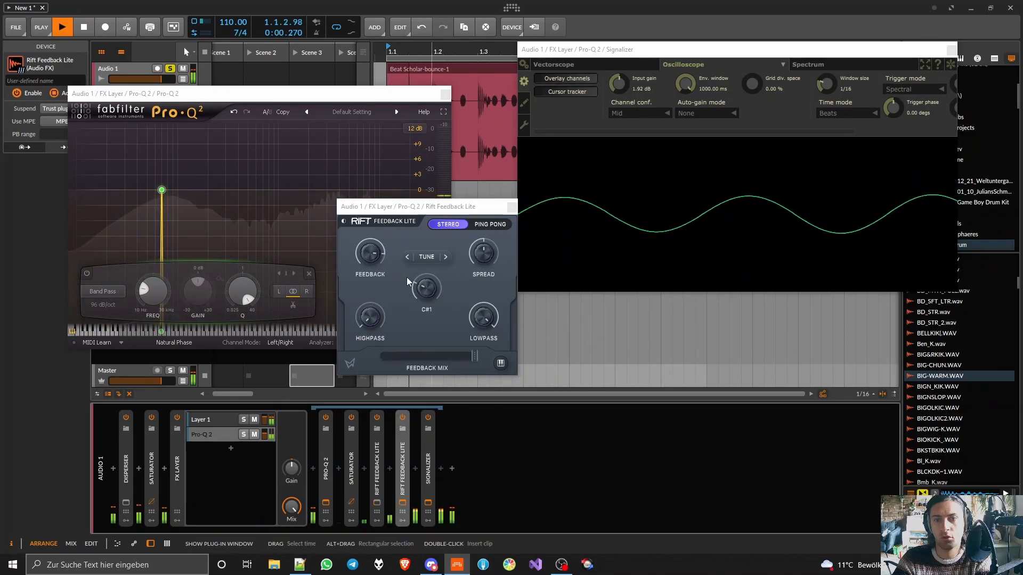
- Duplicate Rift Feedback Lite in the layer and tune the Frequency to F2 during playback
drag(427, 284, 430, 265)
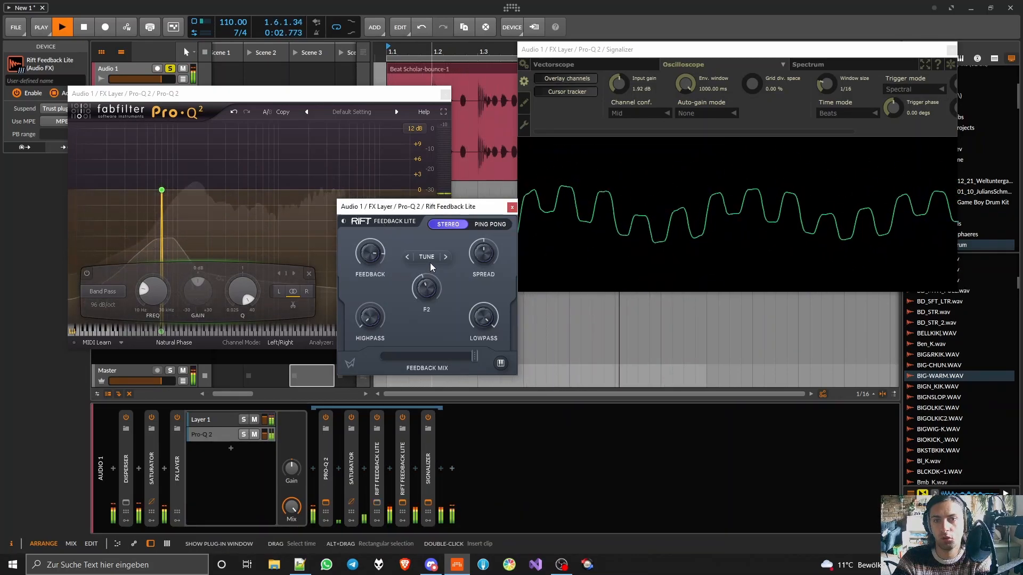
drag(430, 266, 428, 269)
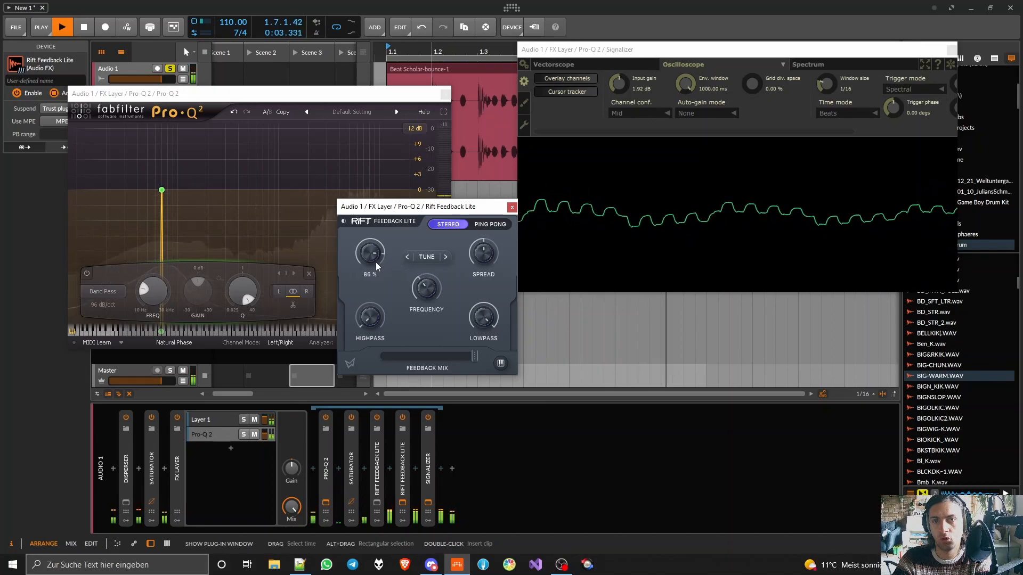
- Adjust Feedback and Feedback Mix on the duplicated Rift Feedback Lite devices in the Pro-Q 2 layer during playback
mouse_move(371, 264)
mouse_down()
mouse_move(372, 274)
mouse_move(373, 259)
mouse_up()
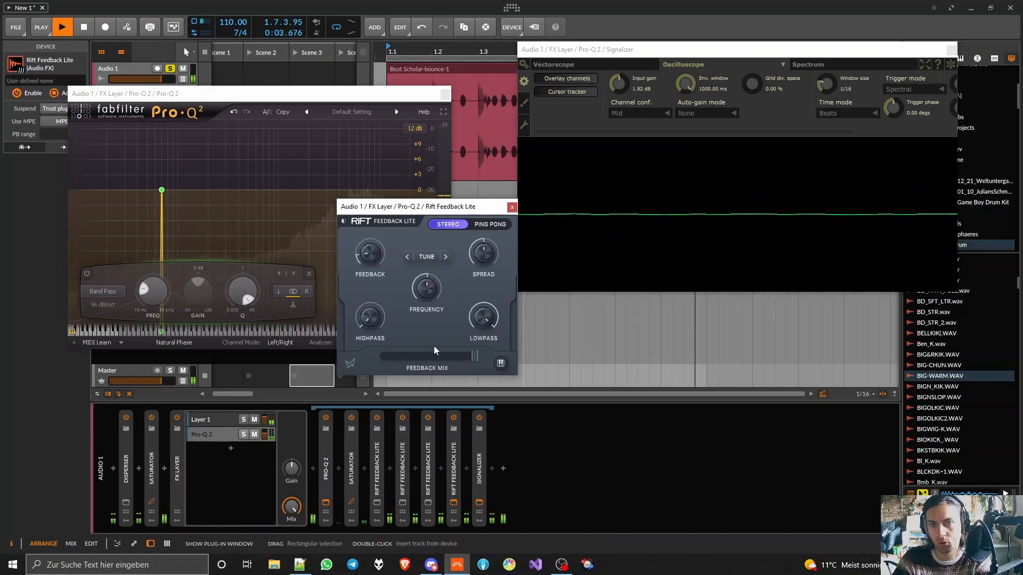
drag(434, 347, 406, 370)
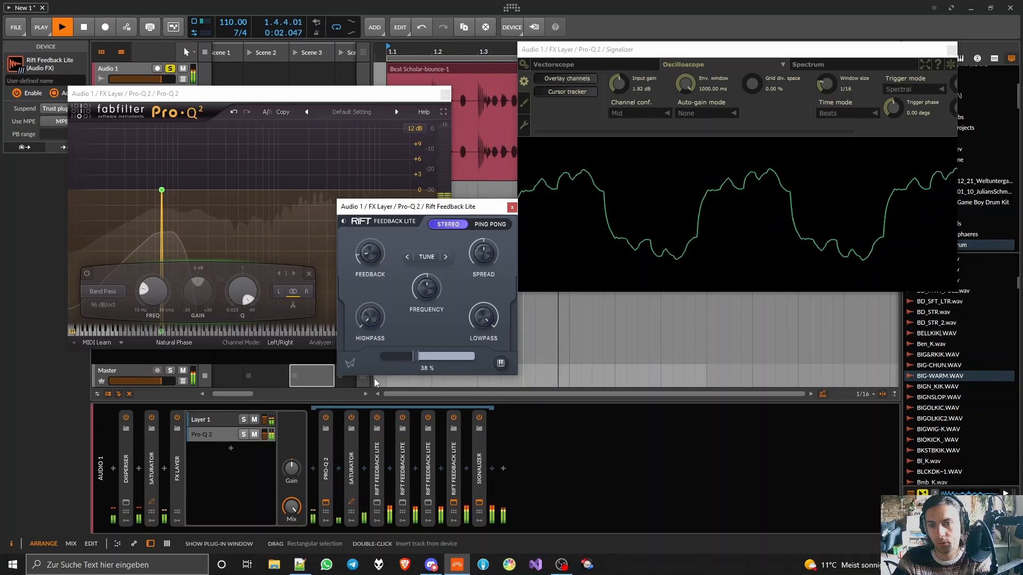
click(512, 206)
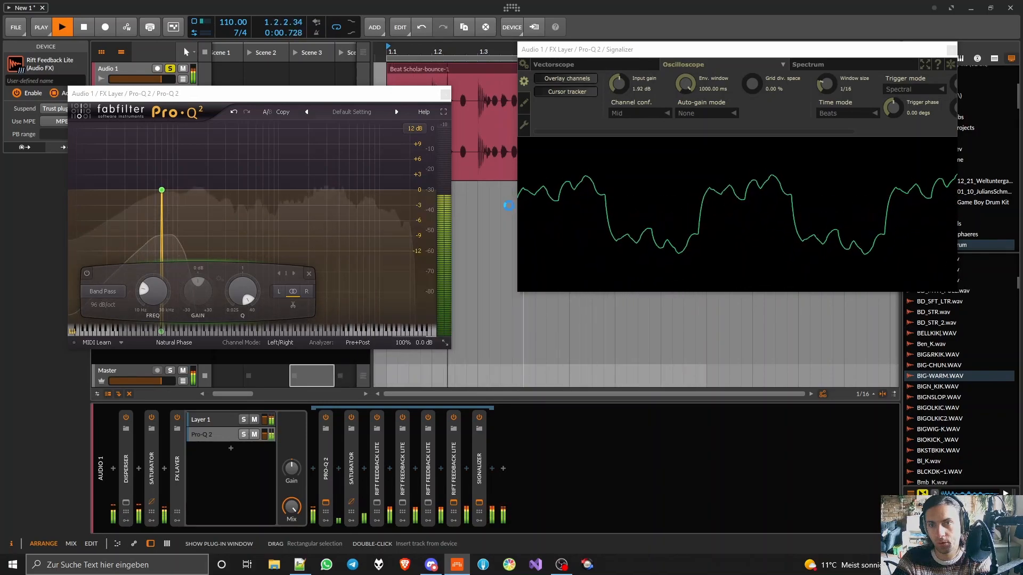
click(454, 502)
drag(418, 355, 449, 357)
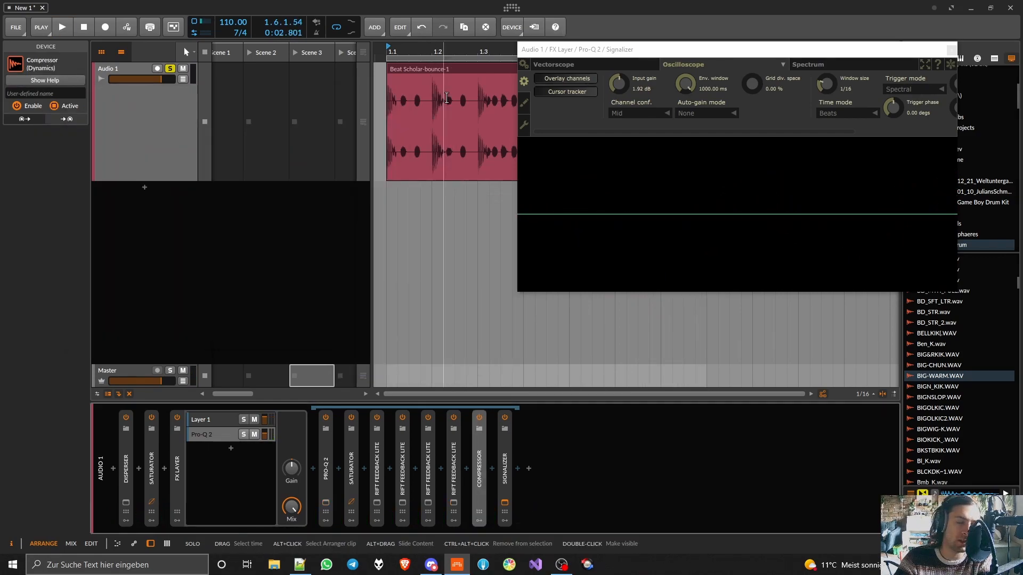
- Rename Layer 1 as drums and the Pro-Q 2 layer as bass in the FX Layer
click(215, 420)
alt+click(207, 419)
text(dry)
key(Return)
alt+click(207, 421)
text(drums)
key(Return)
alt+click(201, 435)
text(bass)
key(Return)
click(200, 436)
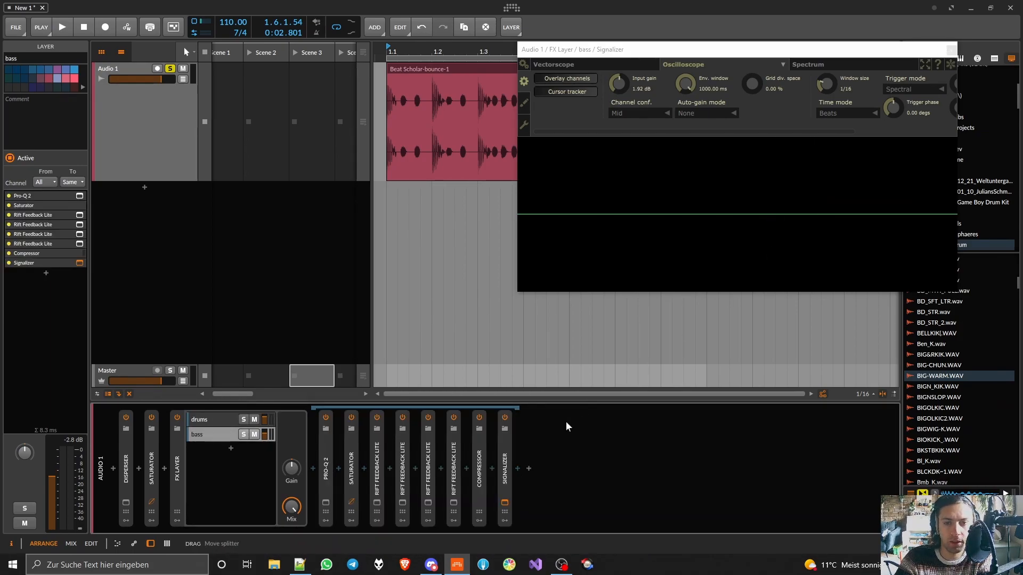
- Insert Pro-C 2 before the Signalizer in the bass layer, sidechained from drums (PRE), and adjust its lookahead and ratio
click(517, 469)
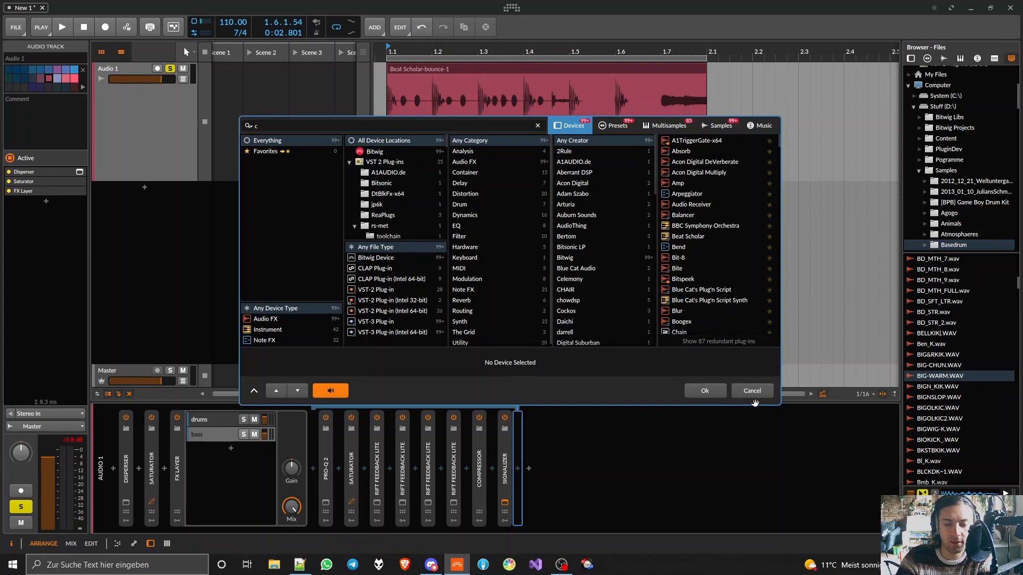
text(pro-c)
click(692, 160)
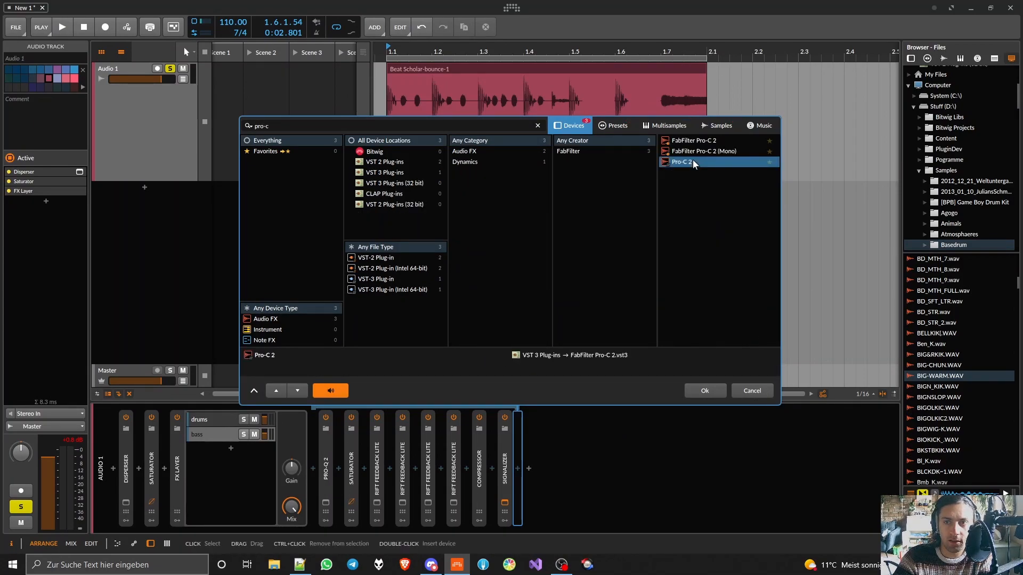
double_click(692, 161)
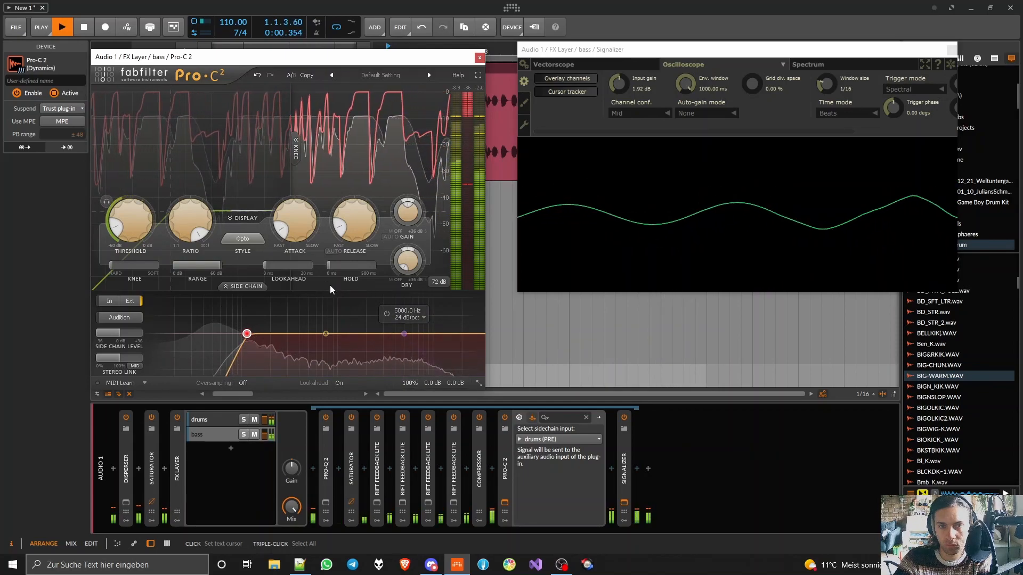
drag(270, 265, 324, 261)
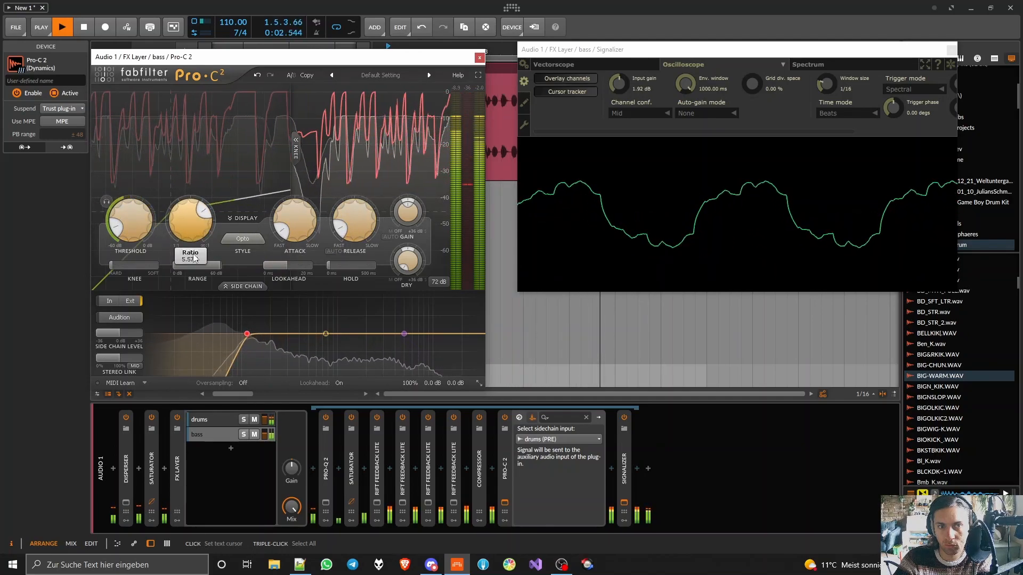
drag(191, 222, 194, 263)
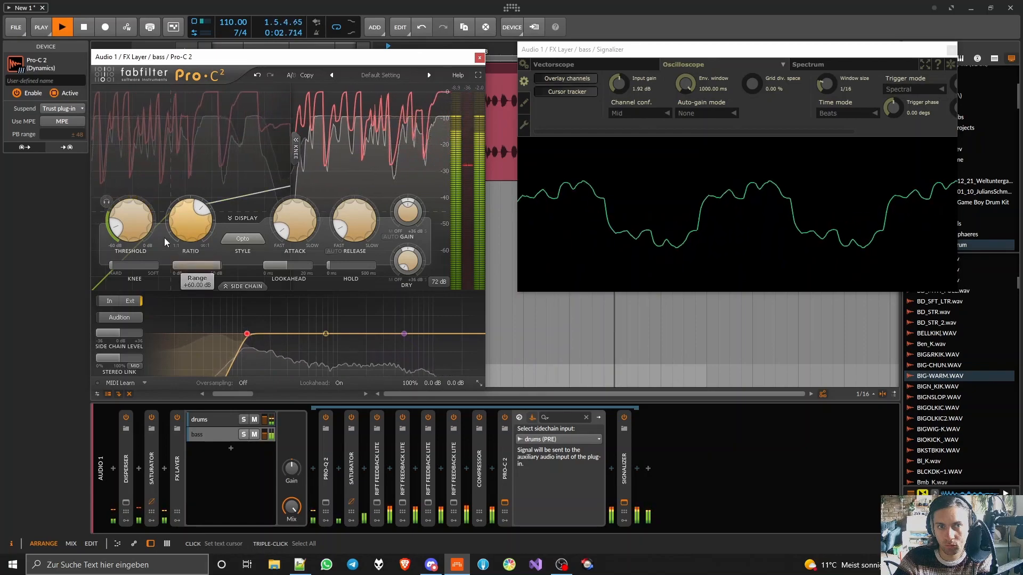
- Add Multiband FX-3 to the drums layer and insert Fuzzploid into its high band
click(204, 422)
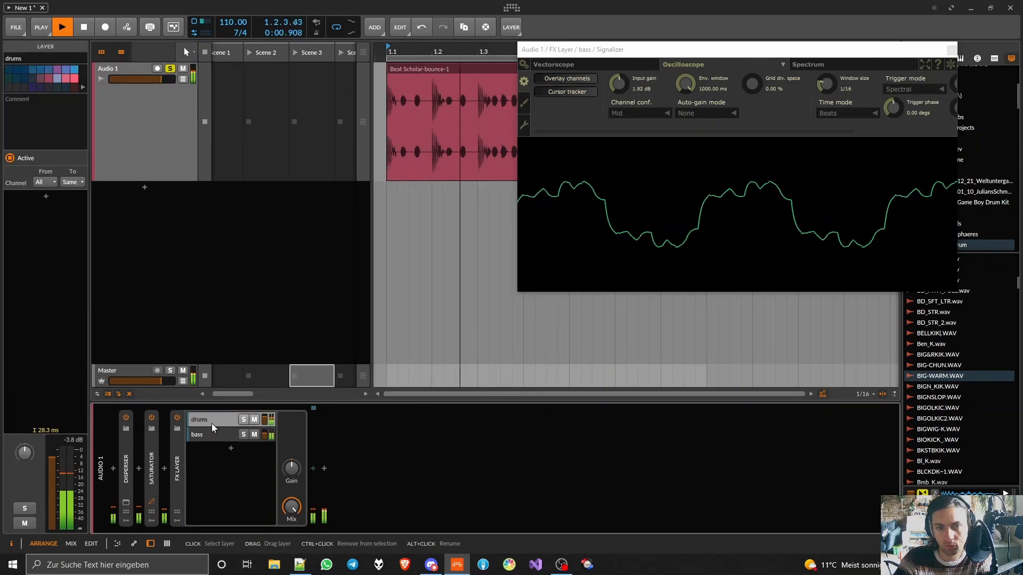
click(313, 468)
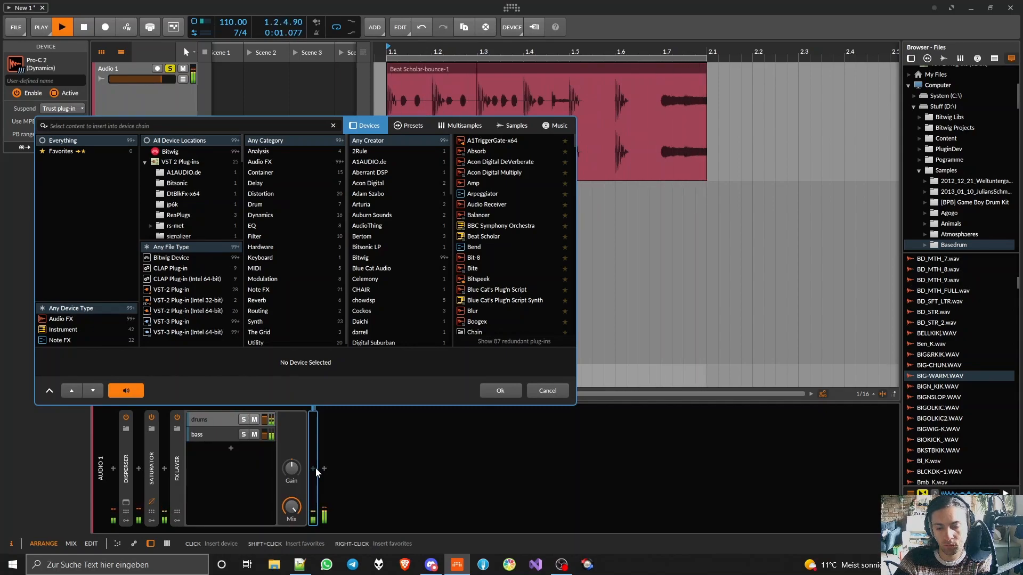
text(multi)
double_click(503, 162)
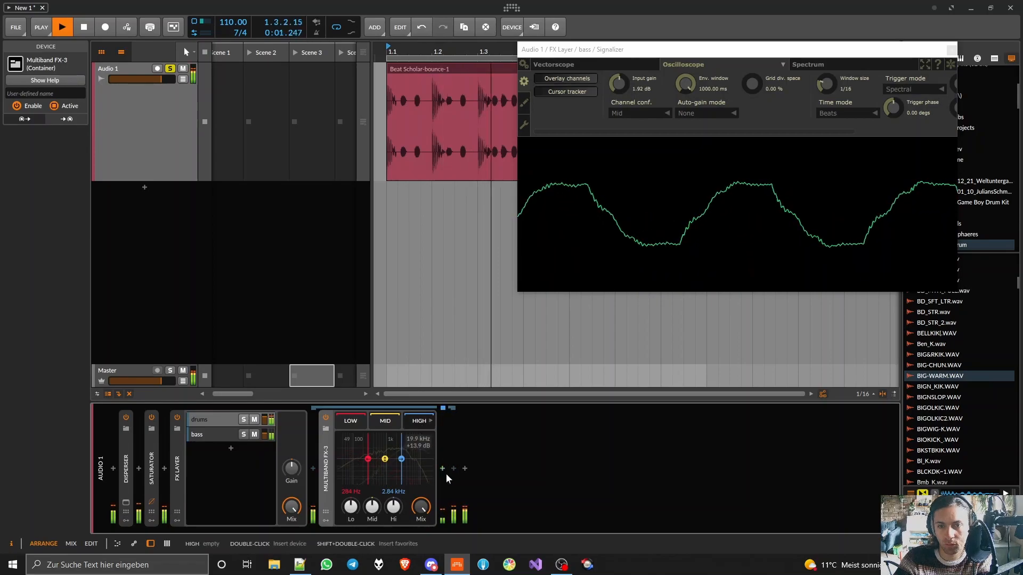
click(445, 471)
text(fuzz)
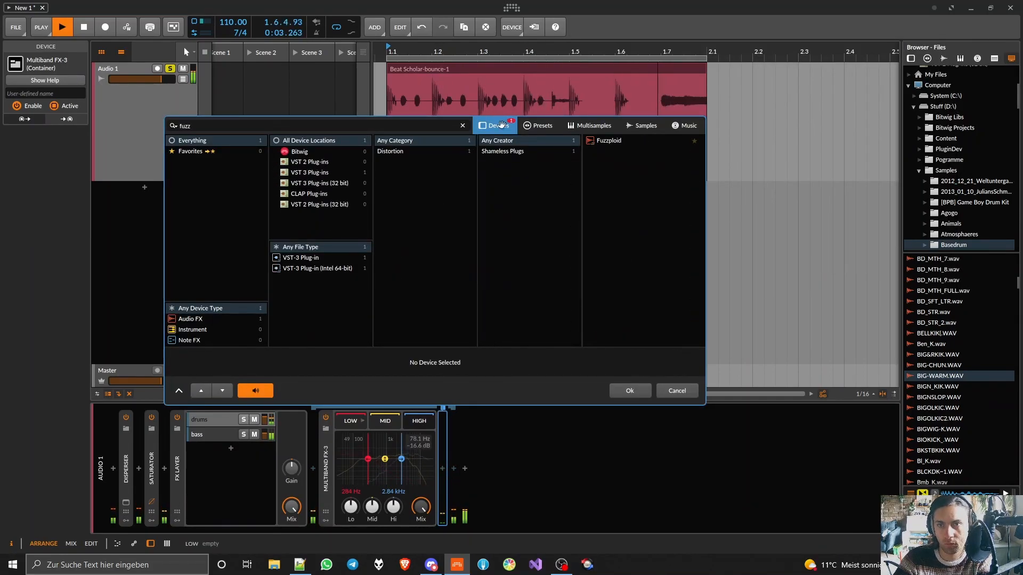
double_click(627, 140)
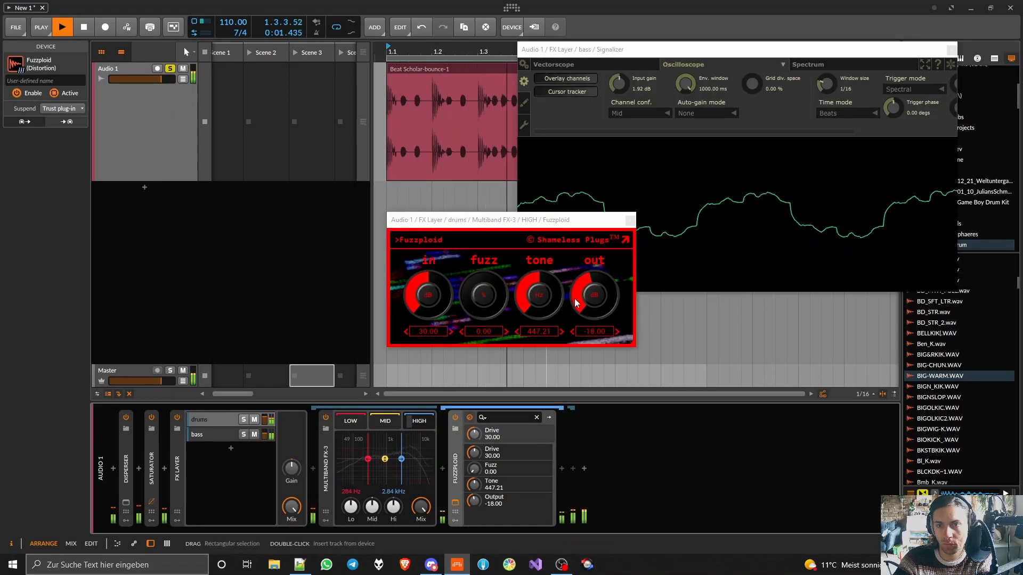
- Set Fuzzploid's Drive to 33.91 and adjust its fuzz, tone and output during playback
drag(541, 294, 541, 265)
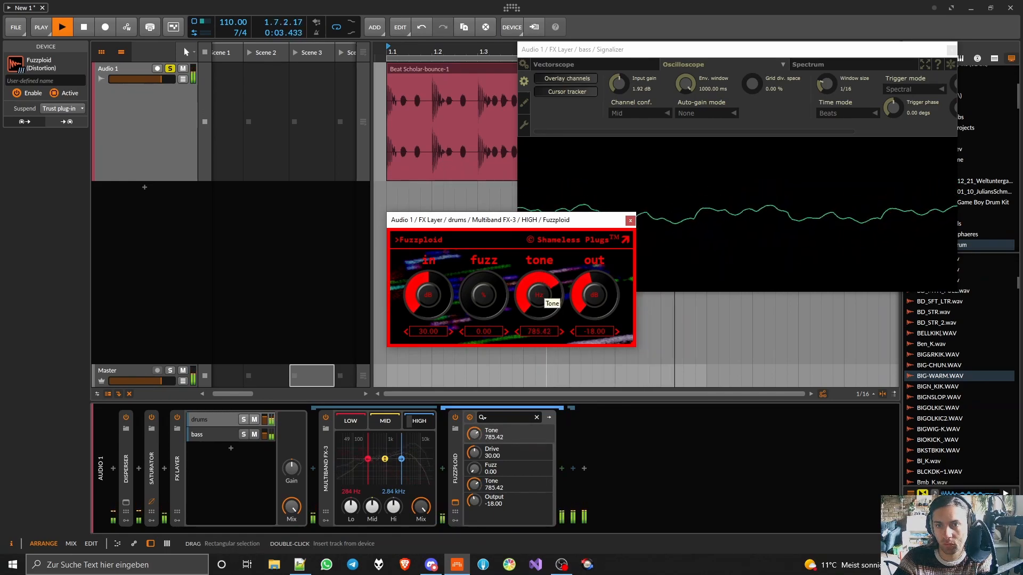
drag(486, 296, 430, 292)
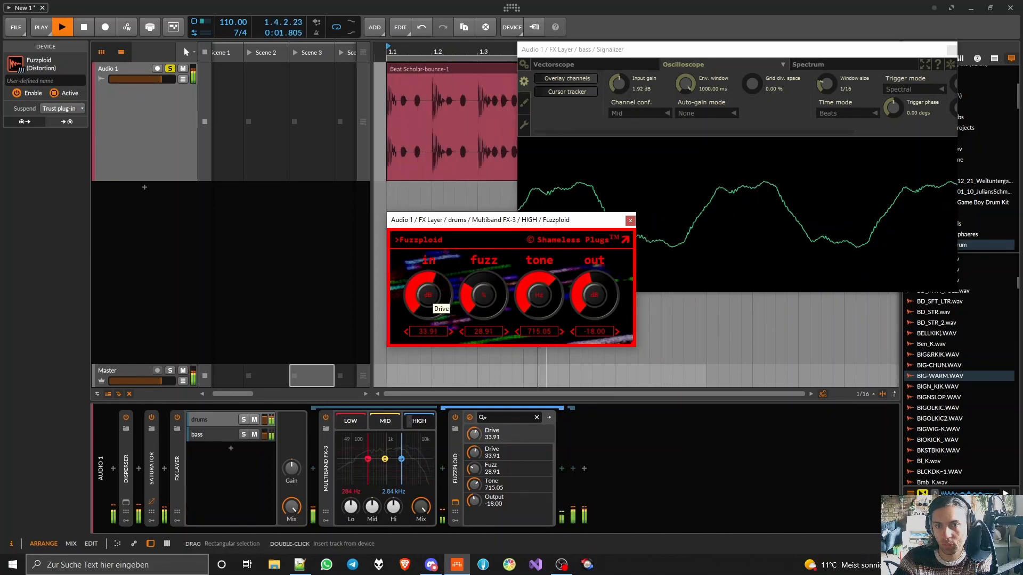
drag(536, 294, 483, 304)
drag(586, 295, 586, 301)
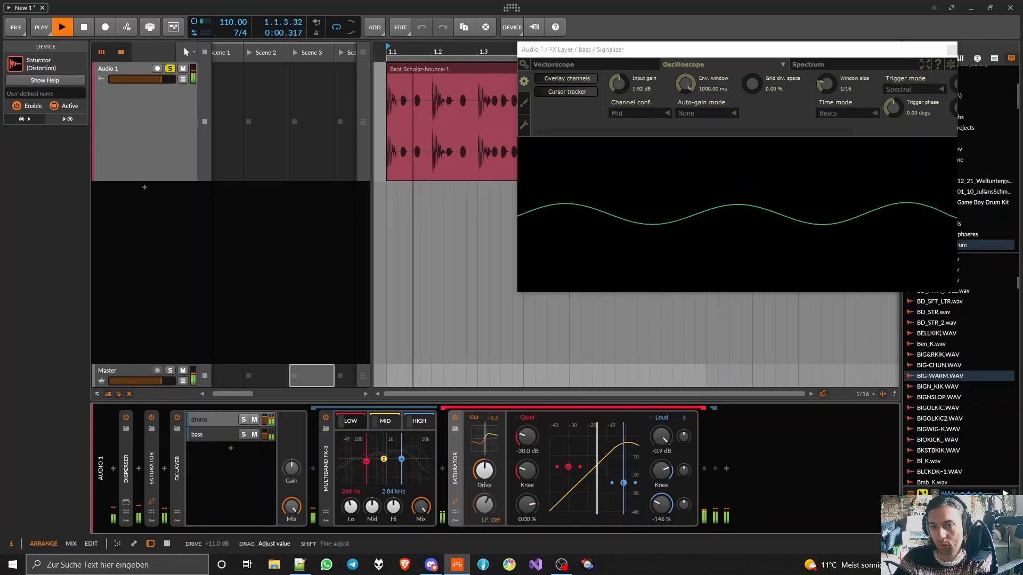
- Lower the low band gain of Multiband FX-3 to -4.7 dB and collapse the Saturator and Multiband FX-3
drag(351, 507, 351, 519)
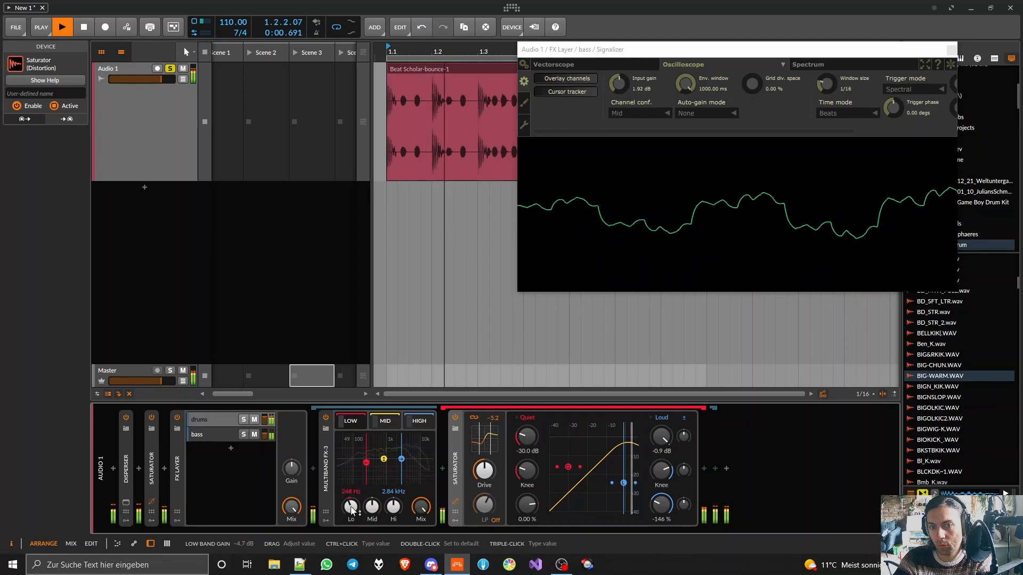
double_click(456, 466)
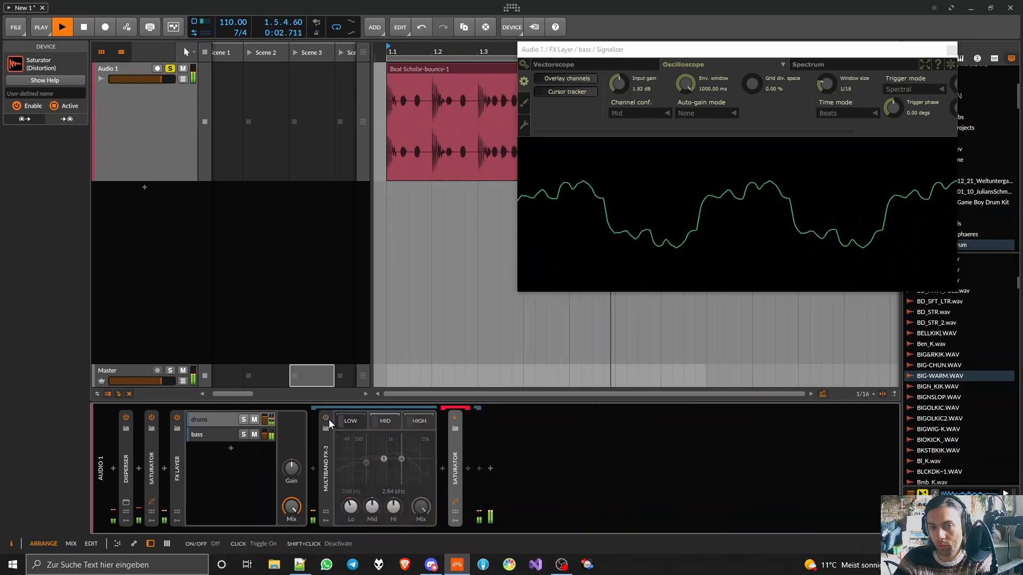
double_click(327, 468)
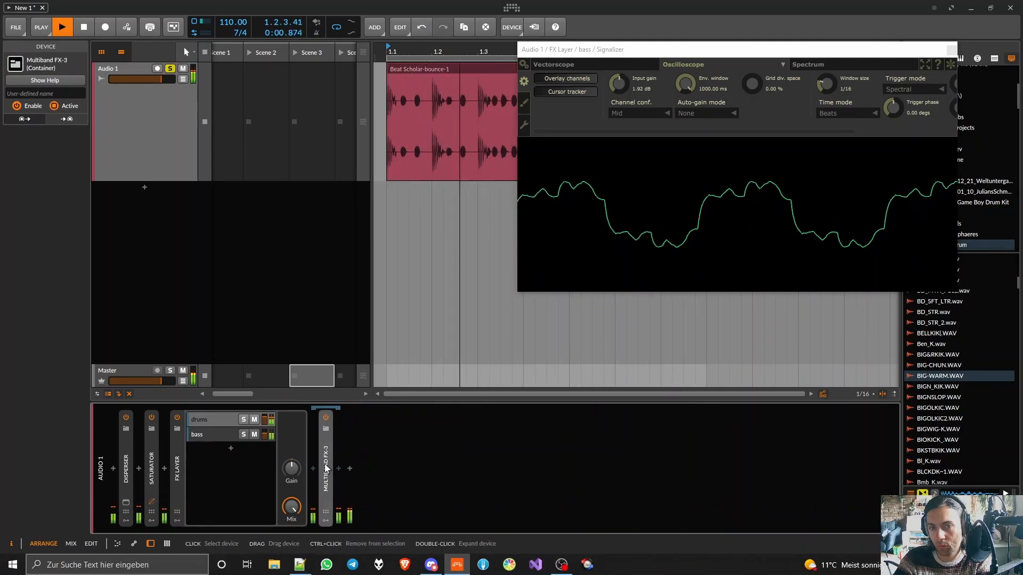
- In the bass layer, set the Saturator before the Signalizer to a Loud threshold of -5.1 dB and Drive of +12.2 dB
click(228, 438)
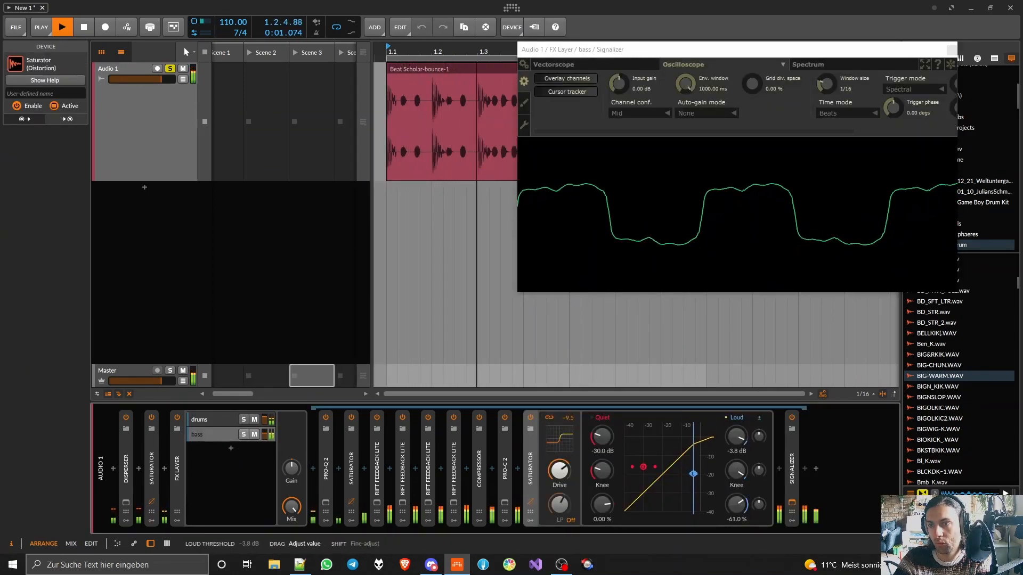
drag(736, 437, 737, 442)
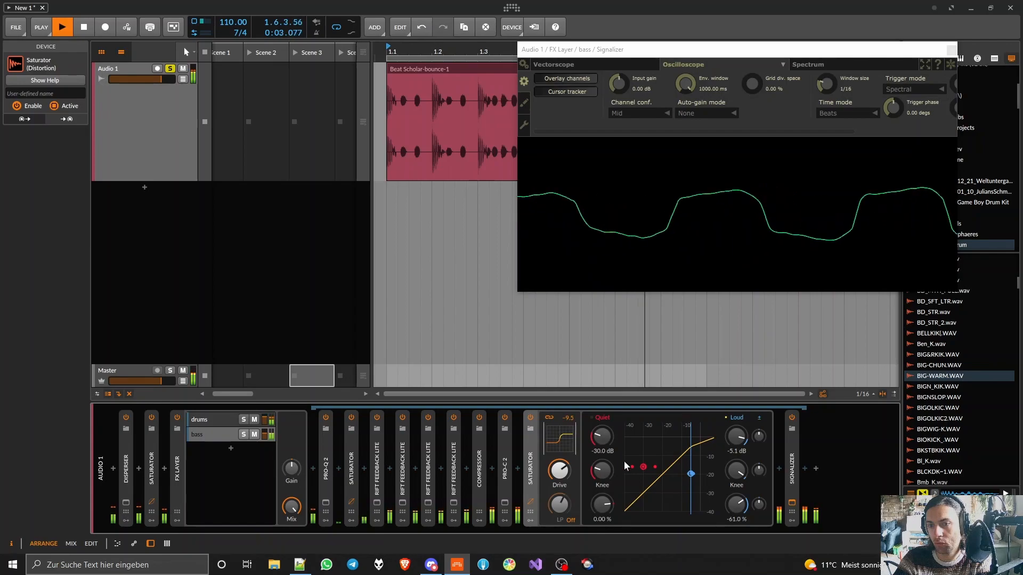
drag(559, 471, 559, 478)
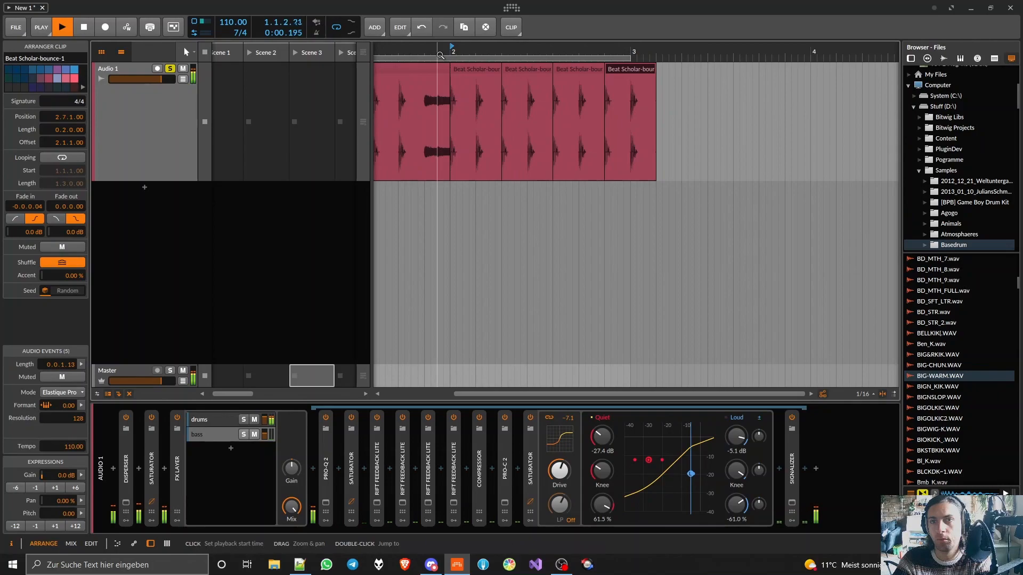
- Place the first clip's long closing hit at the end of bar 2 and delete the surplus clips past bar 3
click(451, 55)
click(424, 68)
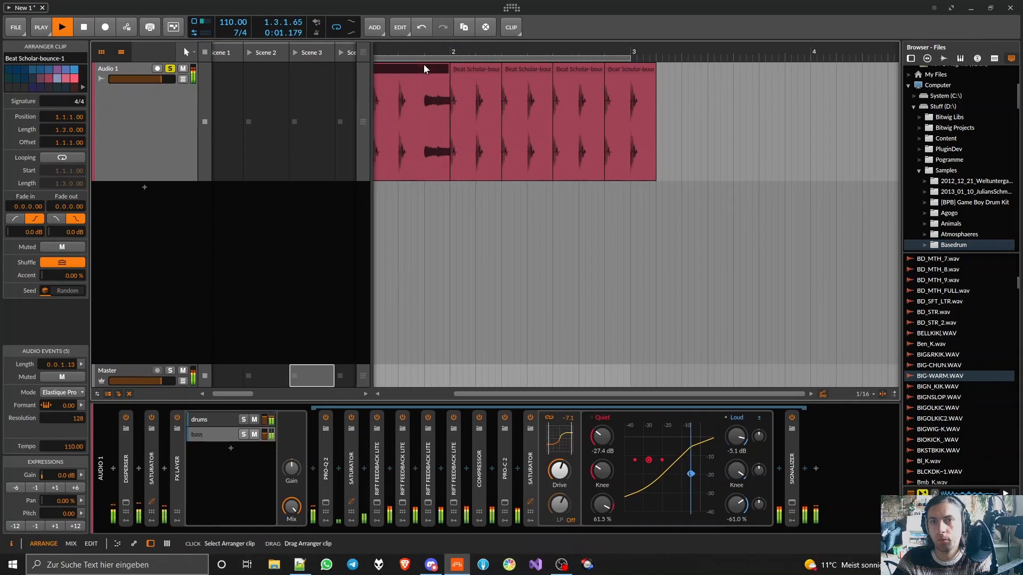
drag(418, 71, 616, 80)
click(841, 80)
key(ctrl+e)
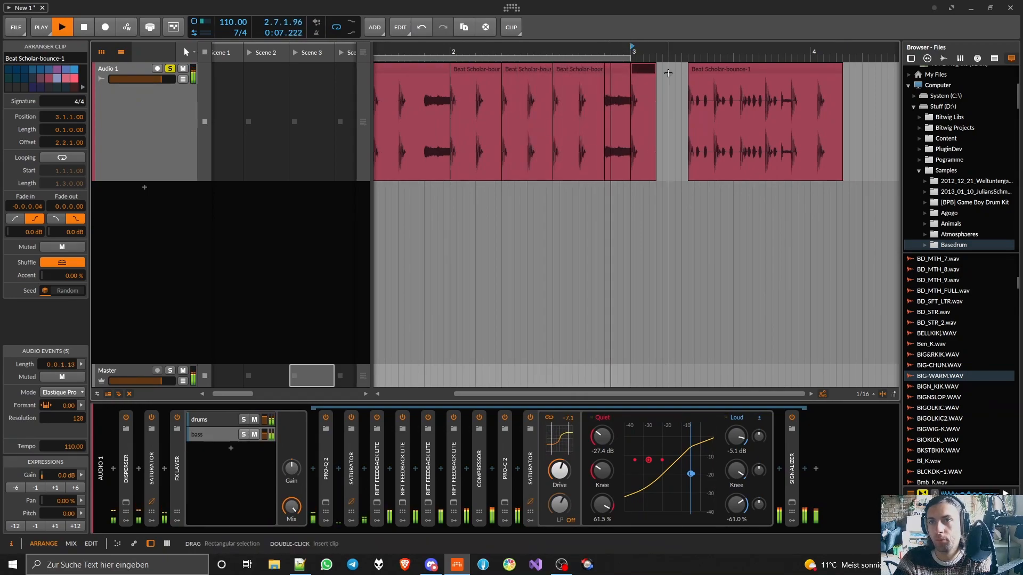
key(Delete)
click(752, 70)
key(Delete)
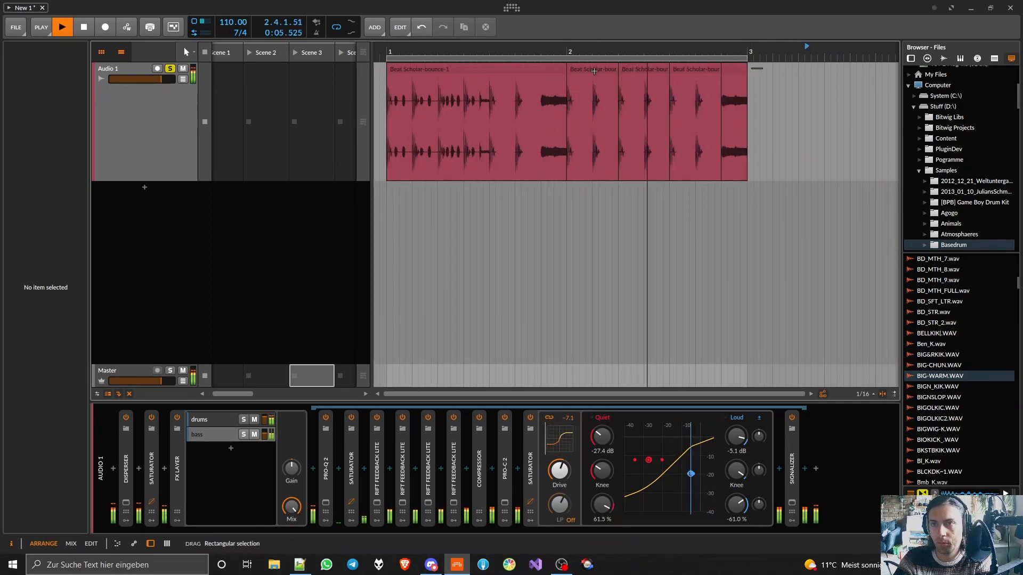
- Consolidate all the clips on Audio 1 into a single two-bar clip
key(ctrl+a)
right_click(479, 72)
click(529, 187)
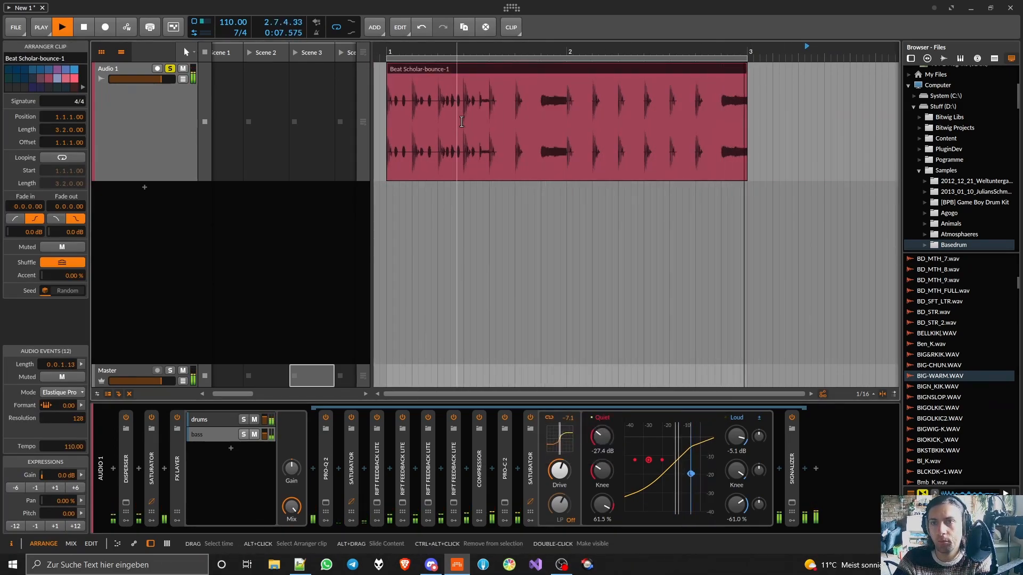
- Add an instrument track with Beat Scholar, enlarge its window and switch its Master output to Multi
click(144, 187)
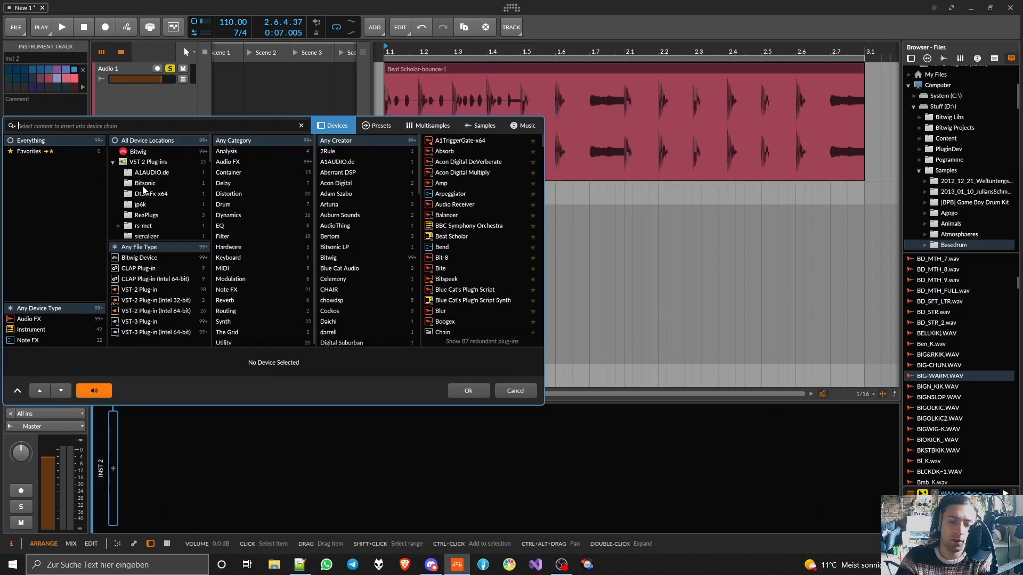
text(beat)
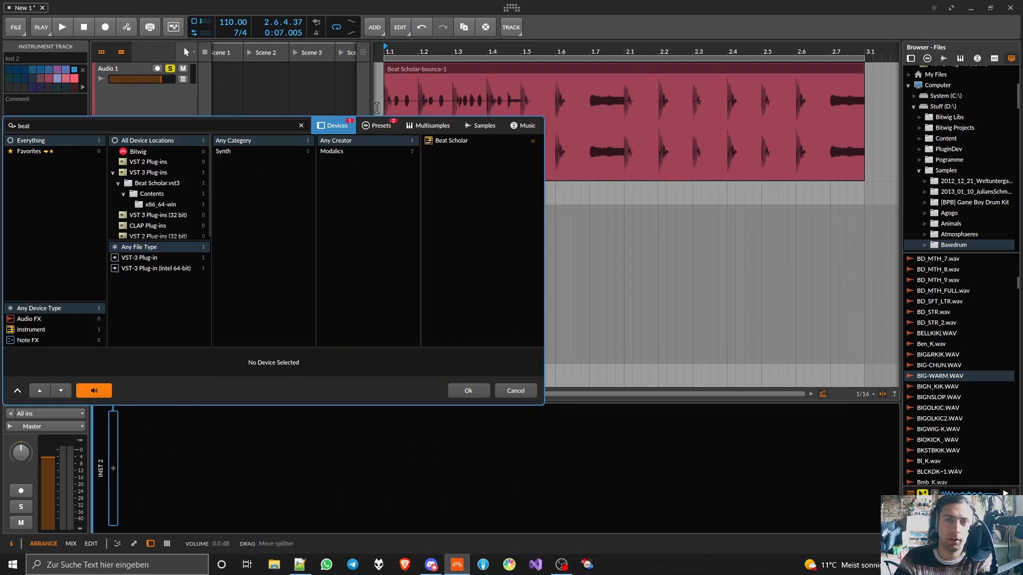
double_click(438, 140)
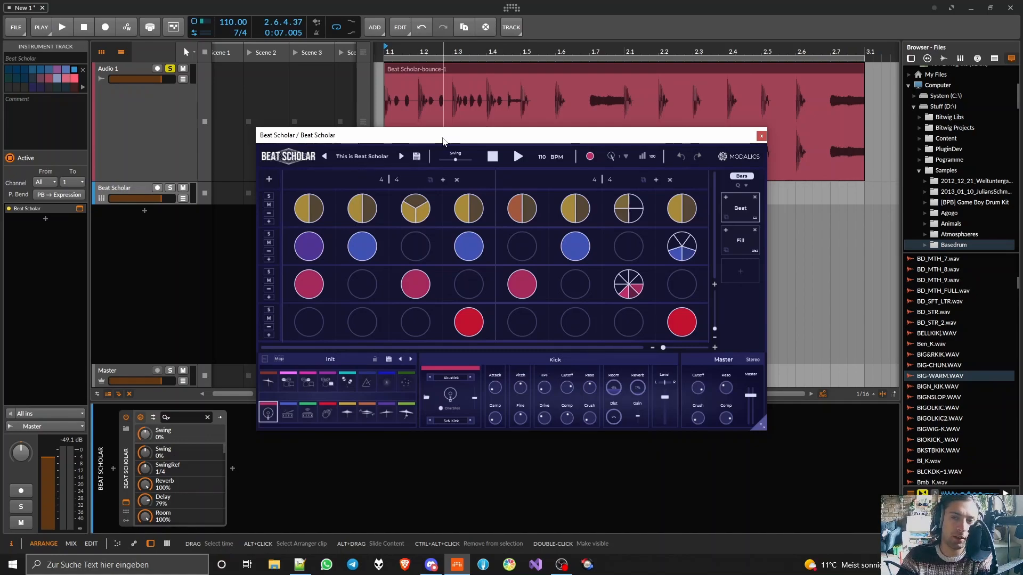
drag(443, 140, 255, 64)
drag(574, 350, 774, 434)
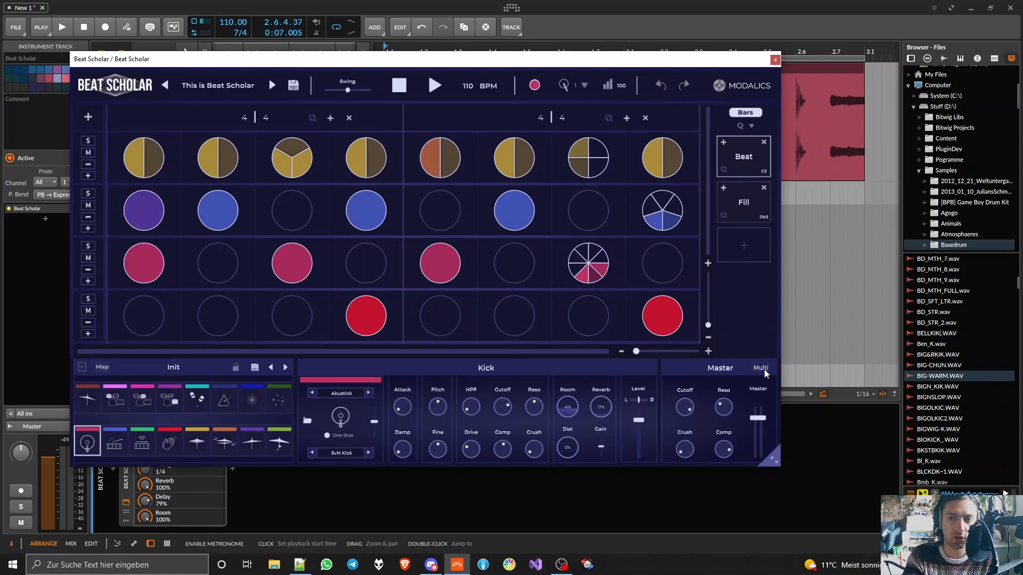
click(775, 59)
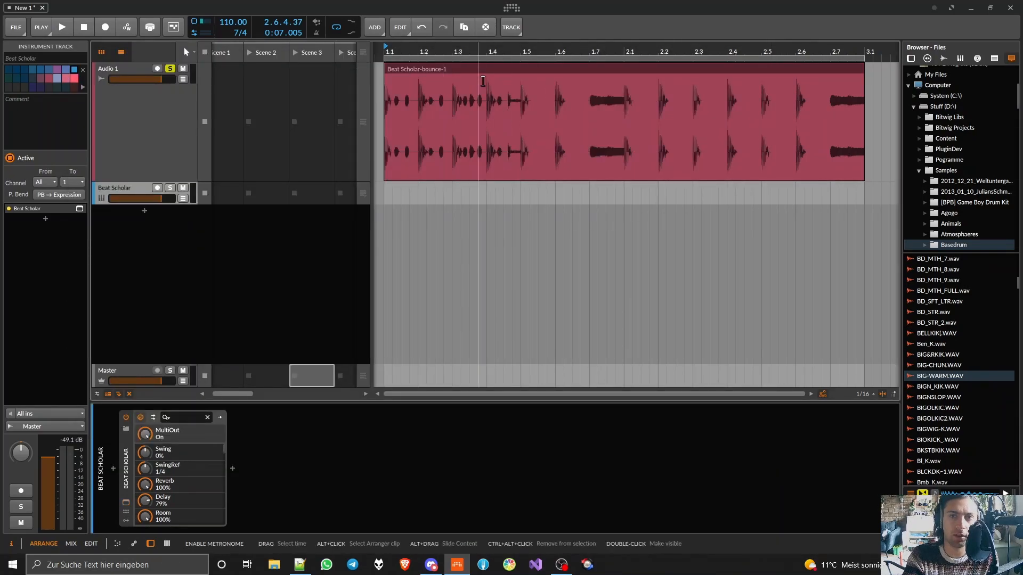
- Bounce the Audio 1 clip to a new audio track with Post-Fader source and 24-bit depth
click(160, 142)
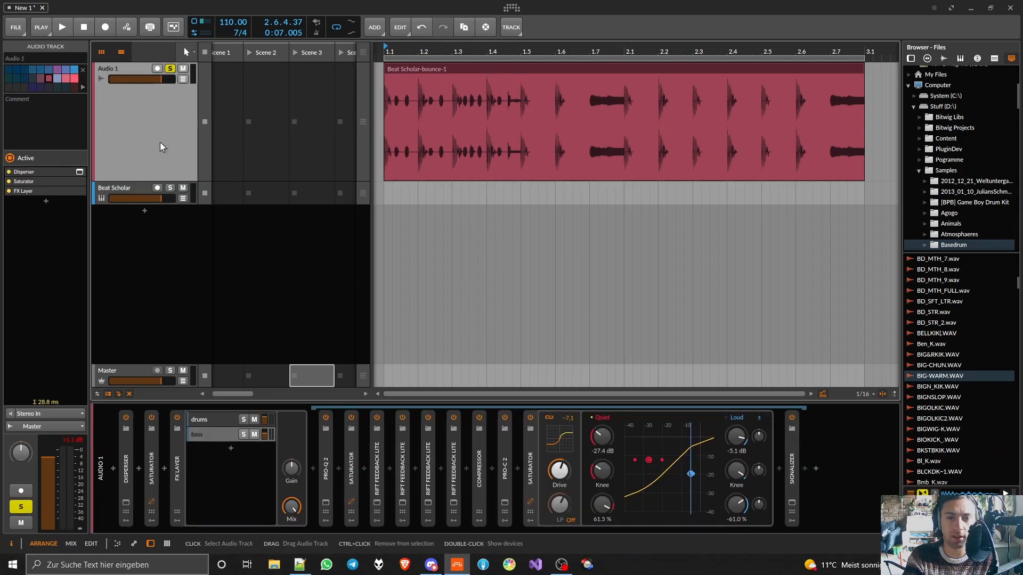
click(177, 455)
right_click(449, 69)
click(481, 300)
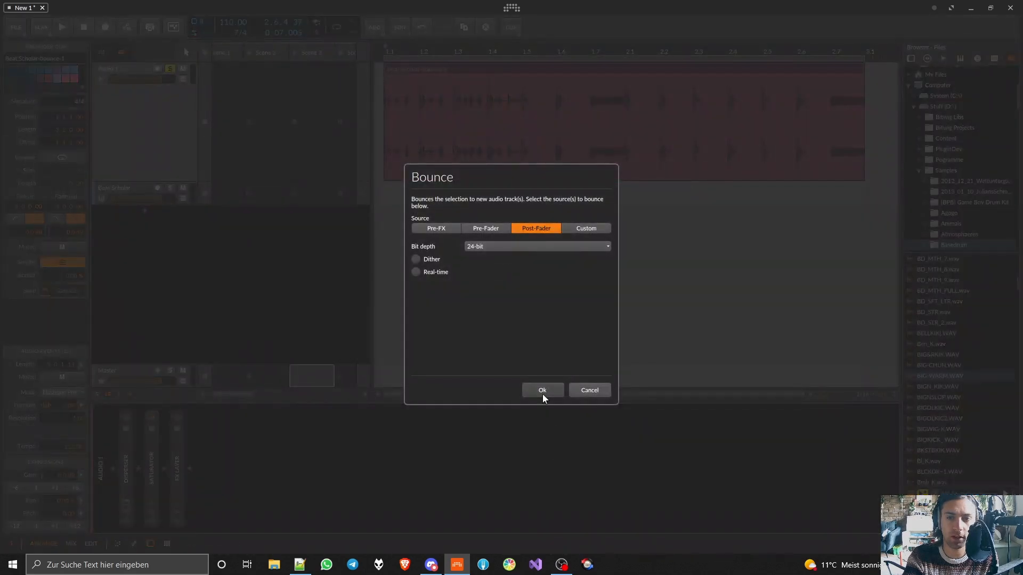
click(542, 392)
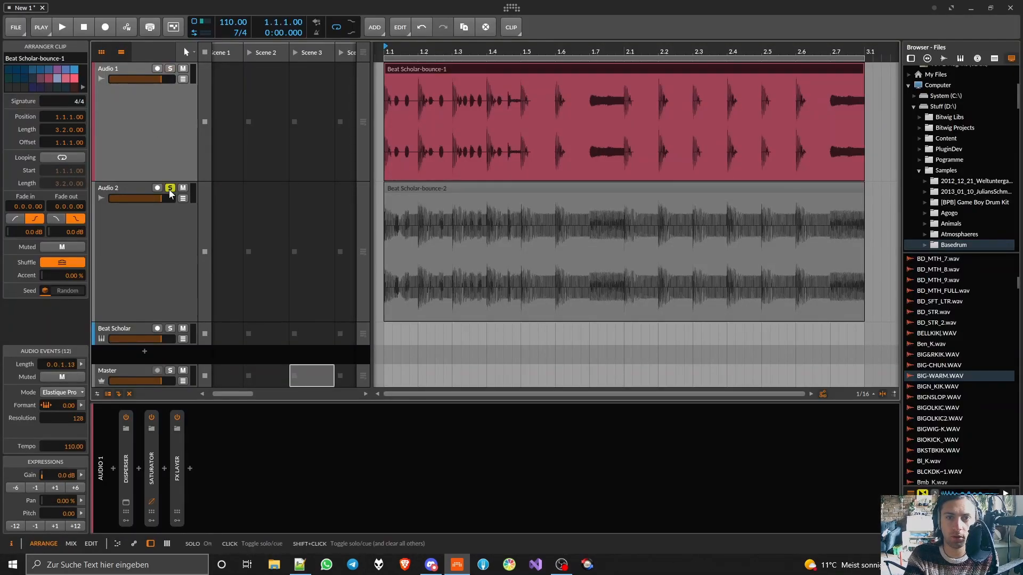
- Audition the soloed bounce on Audio 2, unsolo the track and mute it
key(space)
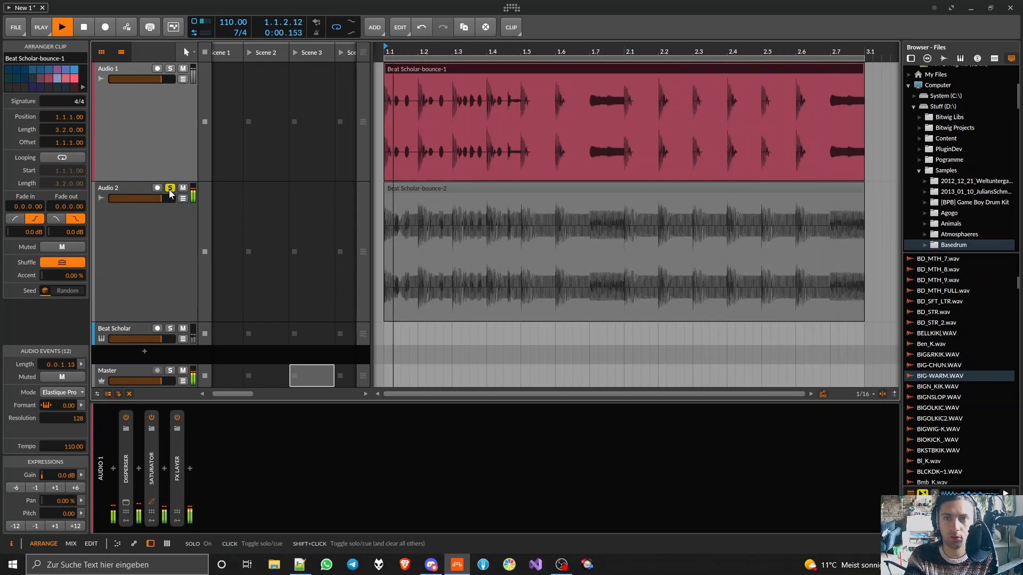
key(space)
click(170, 189)
click(183, 189)
- Expand Audio 1's FX Layer, mute its bass layer and audition the drums layer
click(168, 148)
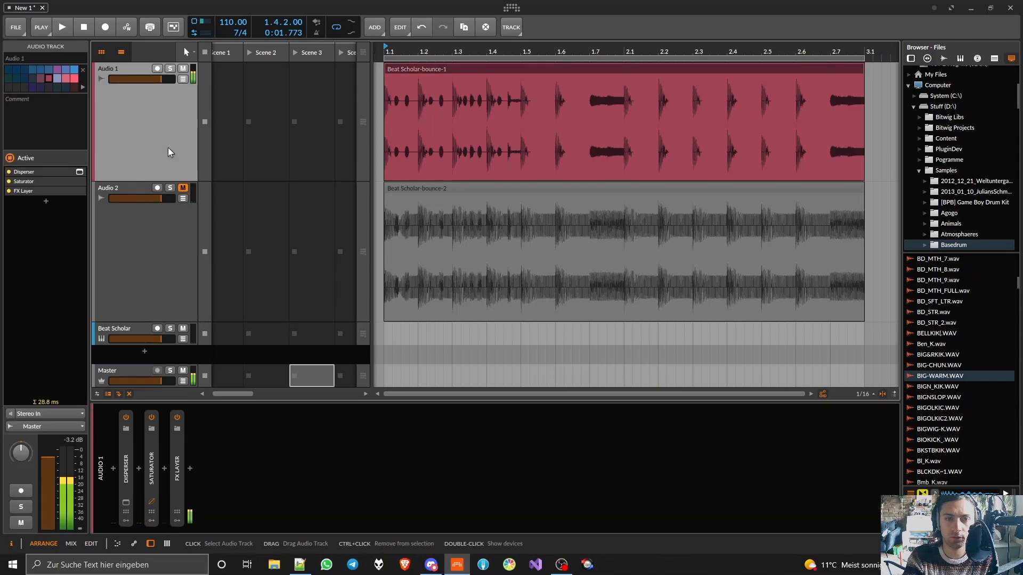
double_click(175, 470)
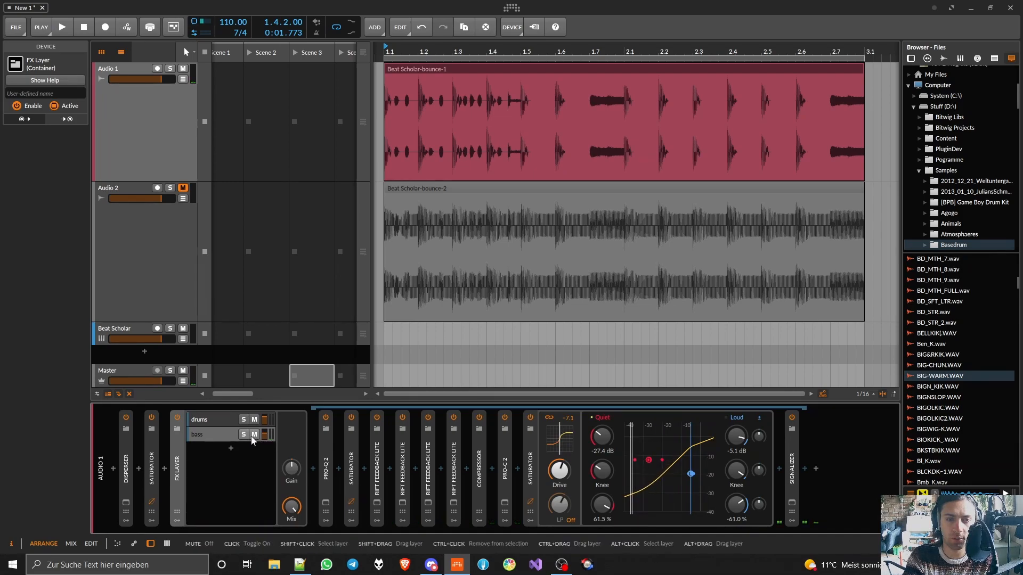
key(space)
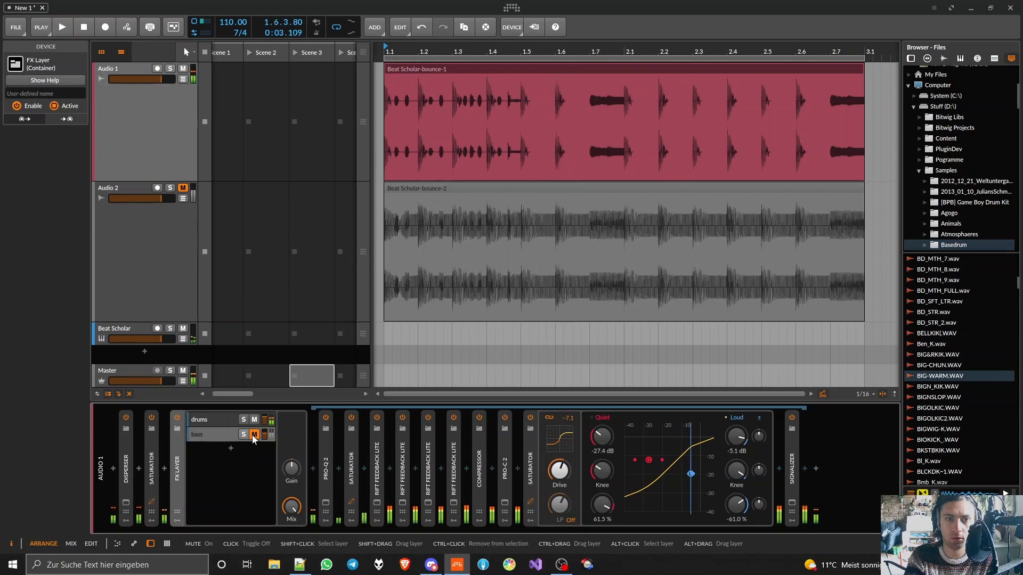
- Delete the Beat Scholar instrument track and play back Audio 1 with only its drums layer active
click(115, 330)
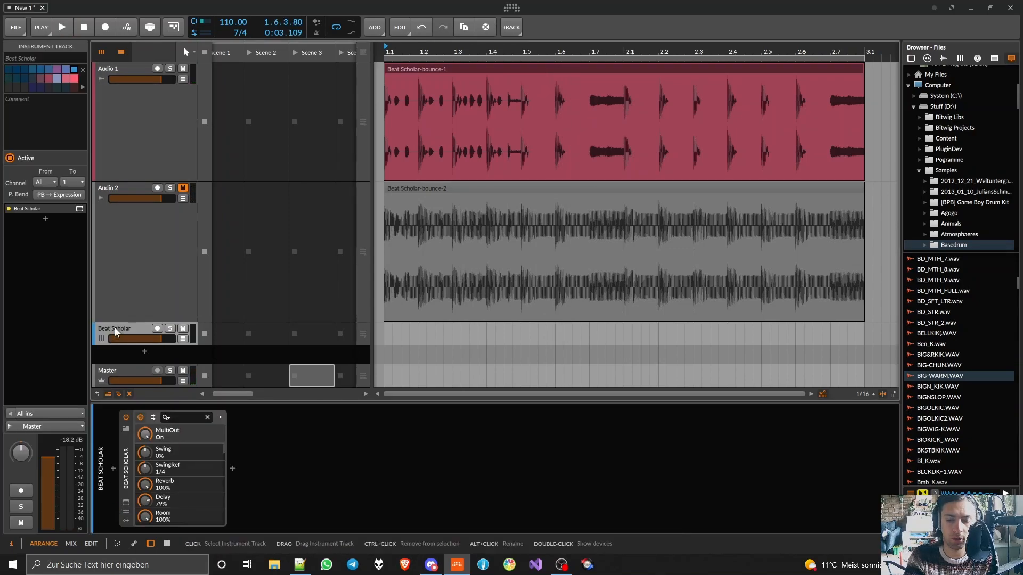
key(Delete)
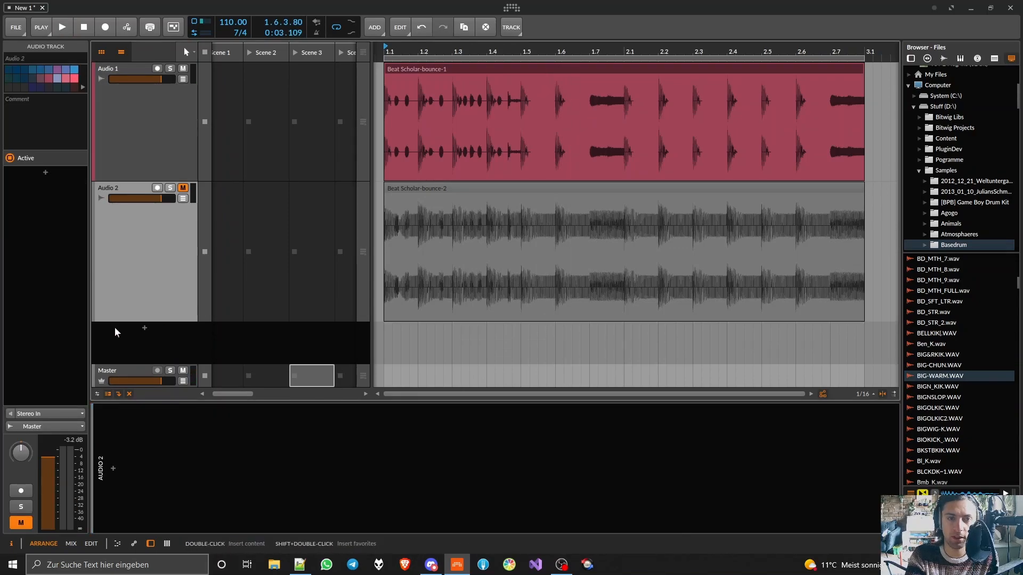
click(161, 167)
key(space)
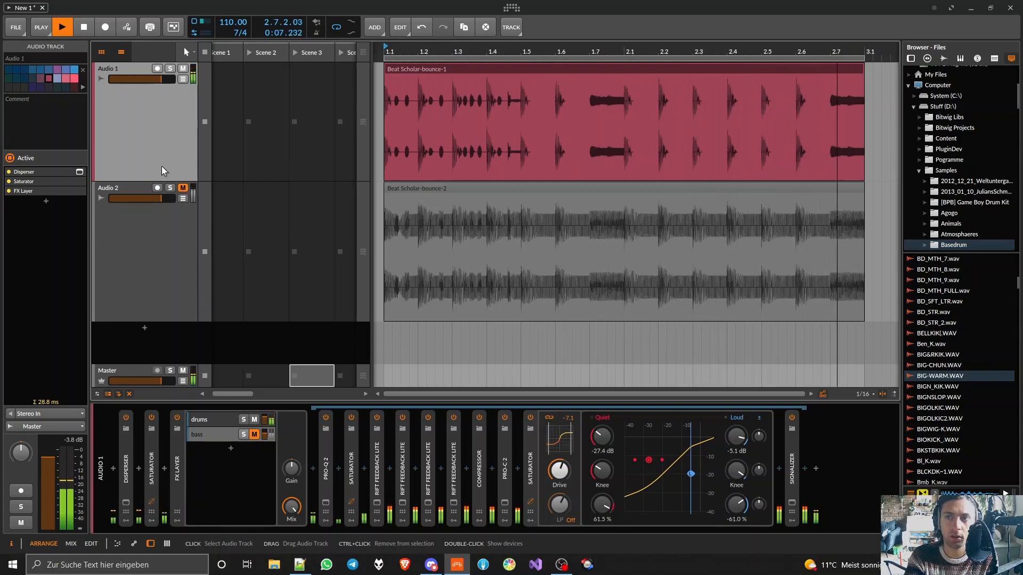
key(space)
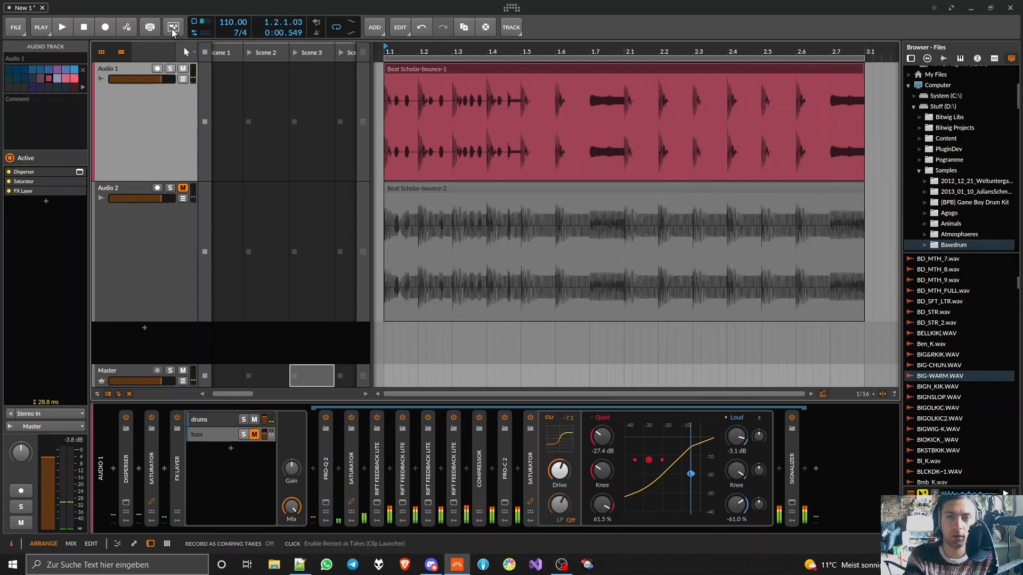
- Bounce the Audio 1 clip with the bass layer muted to a new audio track
right_click(496, 70)
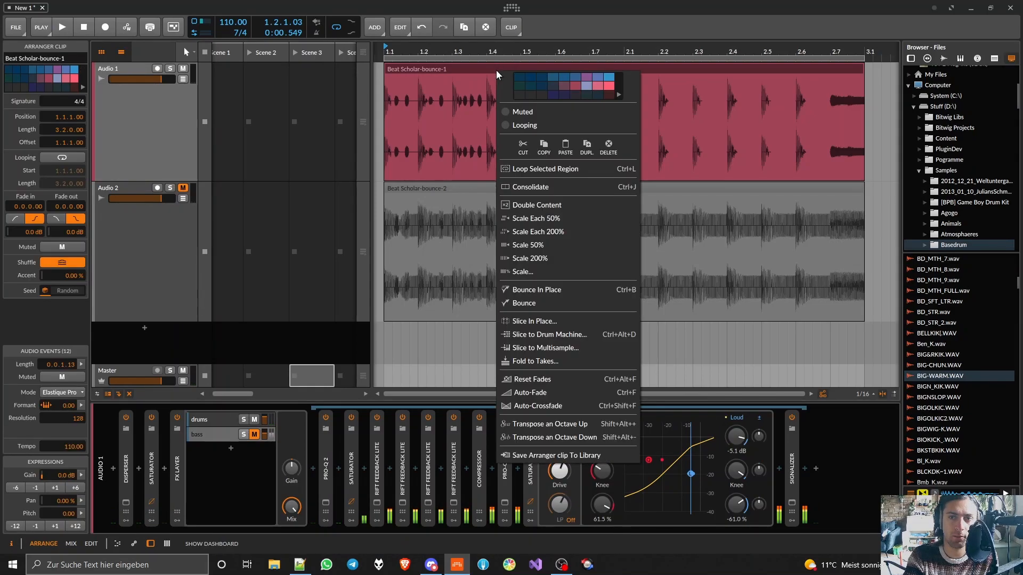
click(524, 303)
click(554, 395)
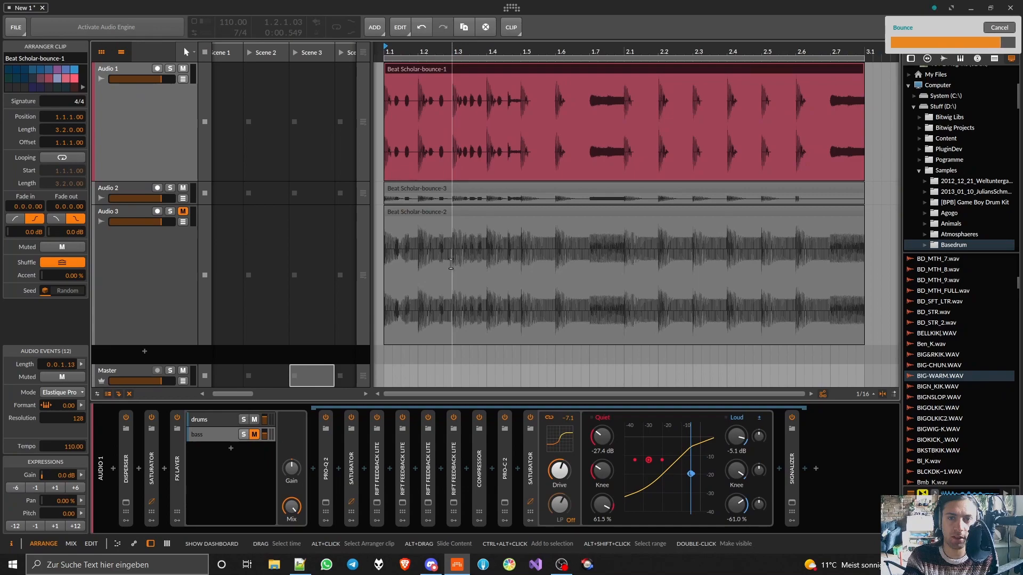
- Unmute and solo Audio 3, audition its full bounce and reduce the track to minimum height
click(170, 213)
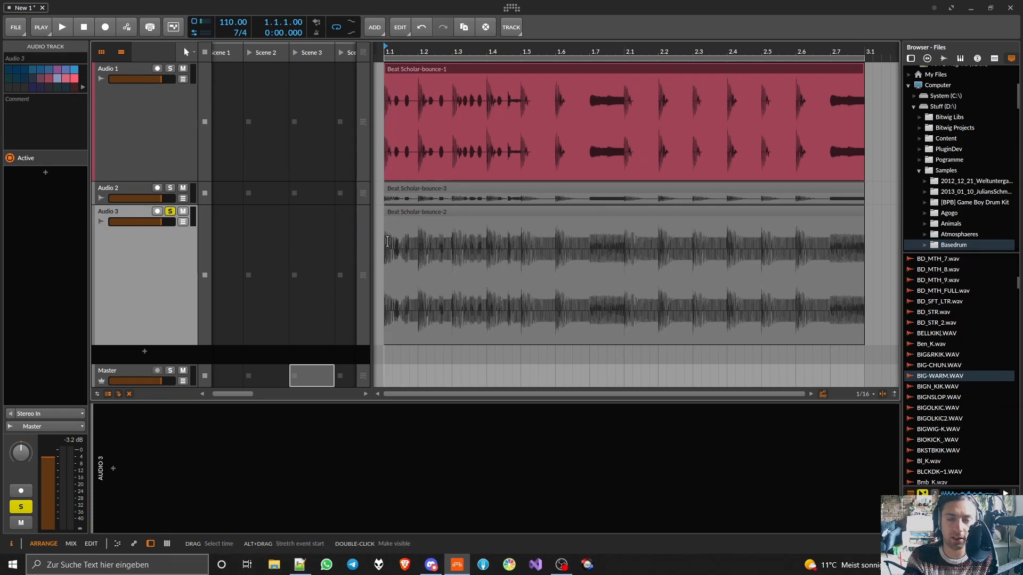
key(space)
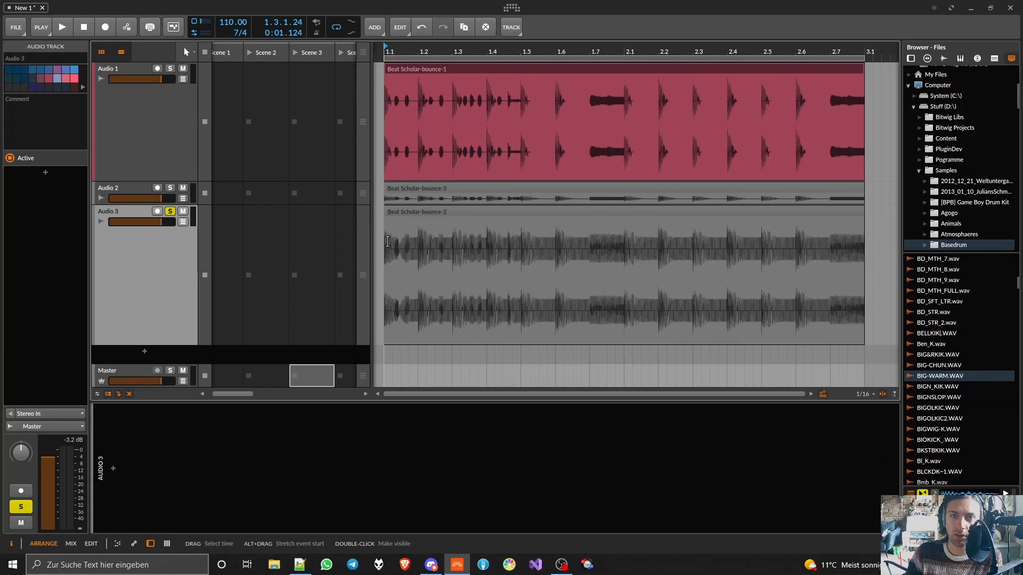
drag(177, 205, 188, 162)
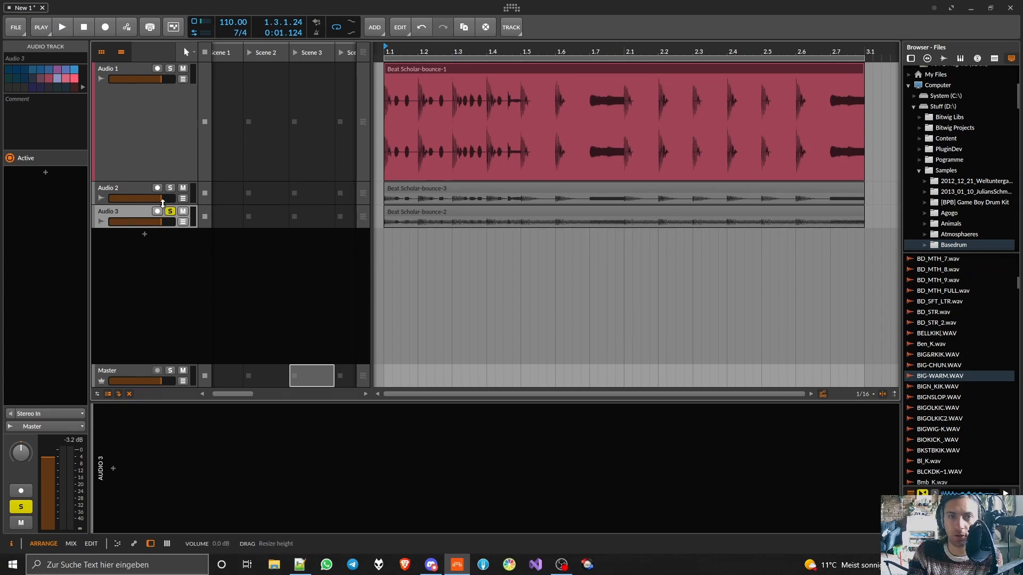